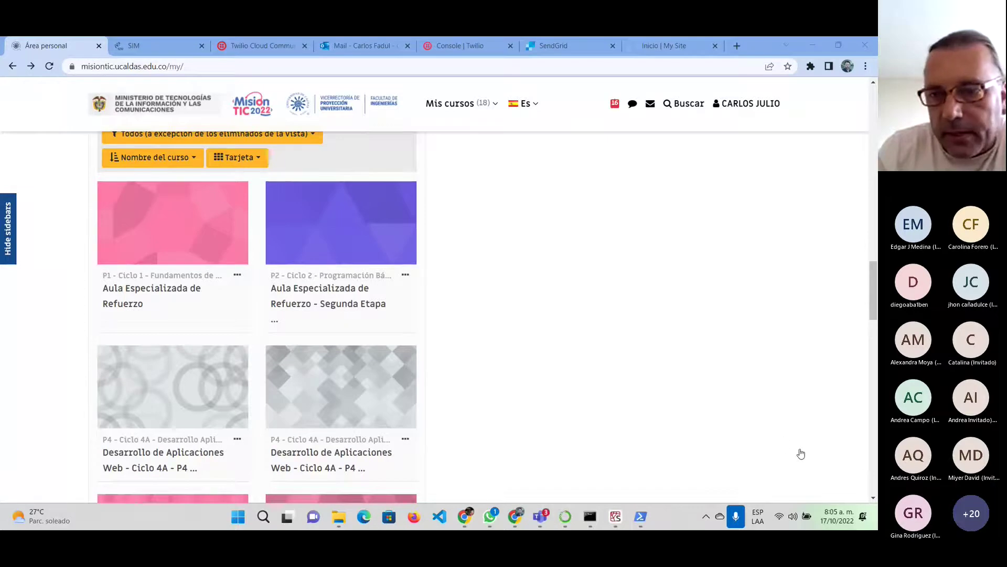
# Check the Teams meeting chat, then minimize the meeting and return to the browser
pyautogui.click(540, 517)
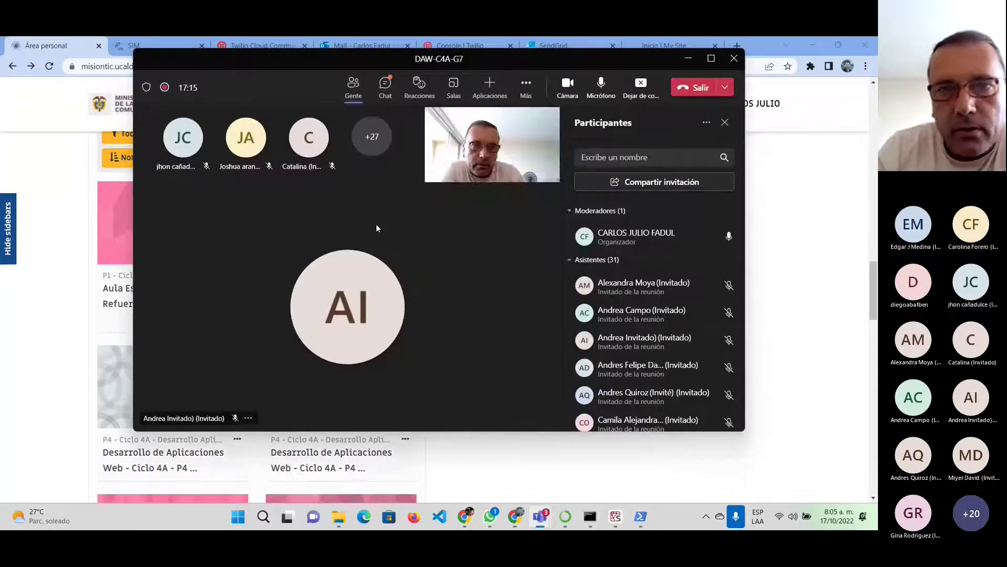
pyautogui.click(385, 94)
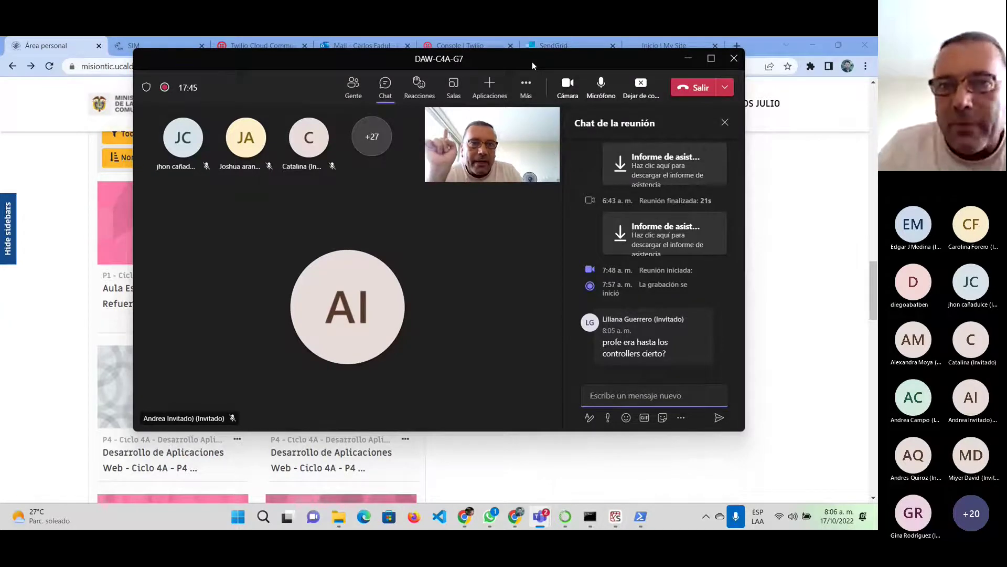
pyautogui.click(690, 61)
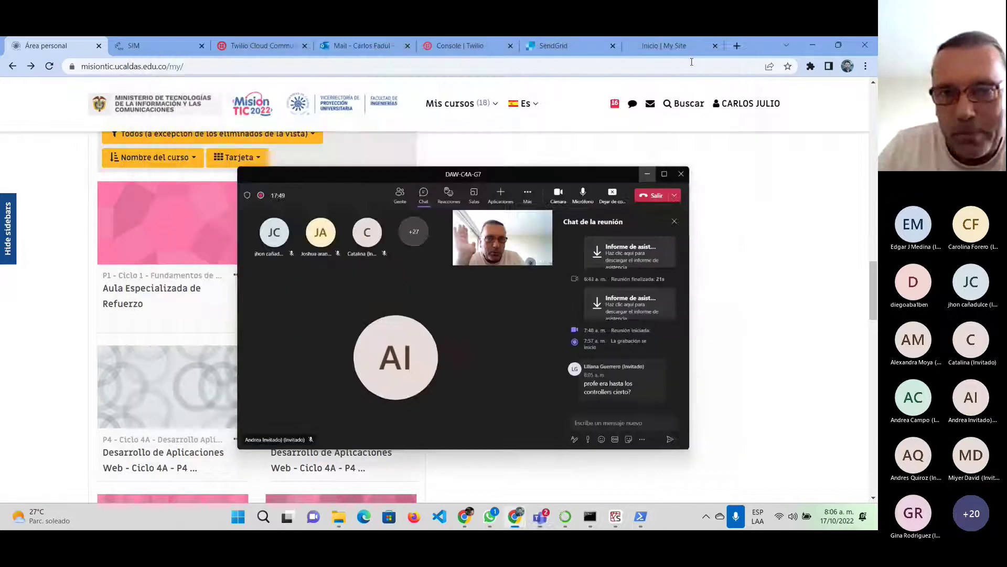
pyautogui.click(465, 519)
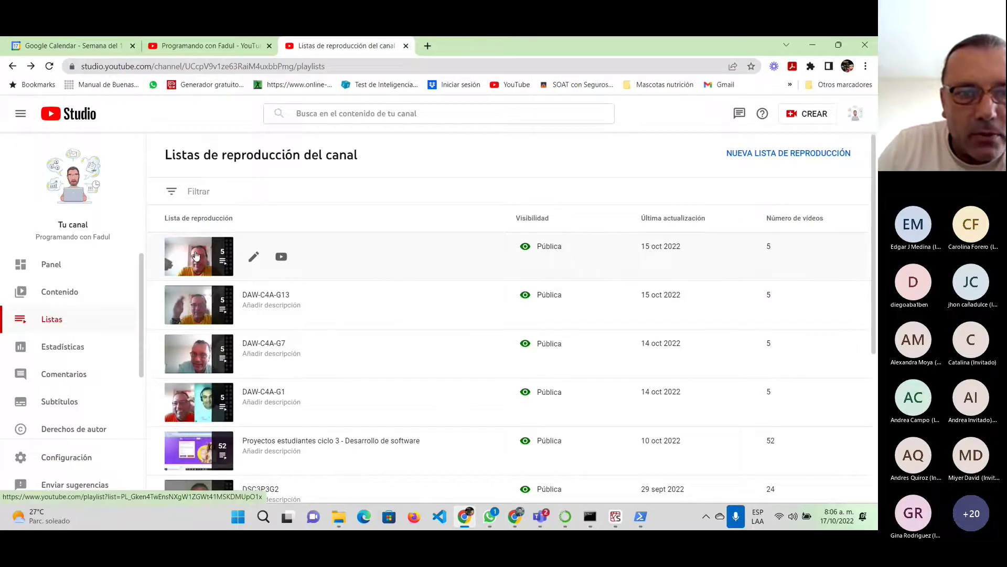
# Copy the newest DAW C4A G19 video's link from YouTube Studio's Contenido list, then bring up WhatsApp
pyautogui.click(60, 292)
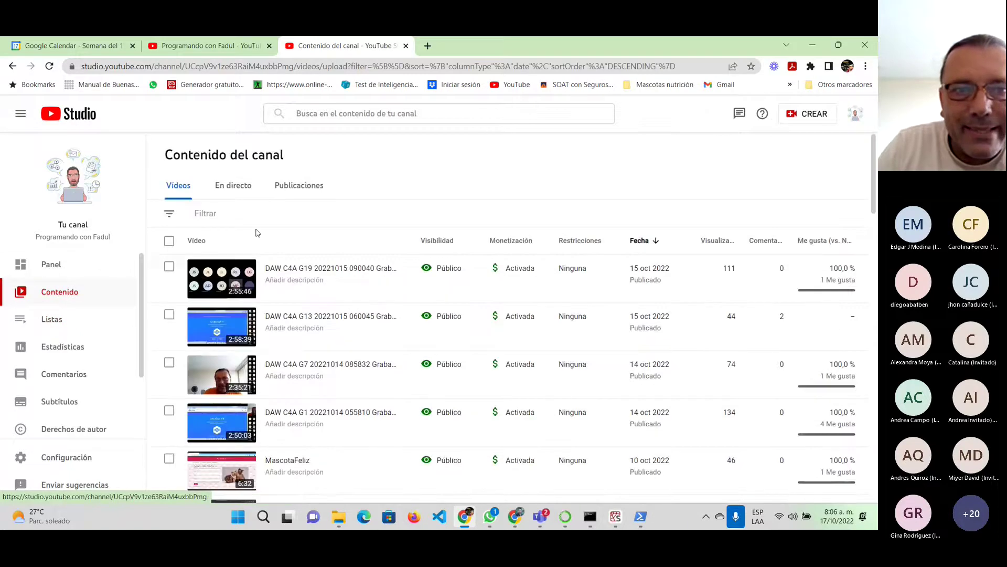
pyautogui.moveTo(250, 283)
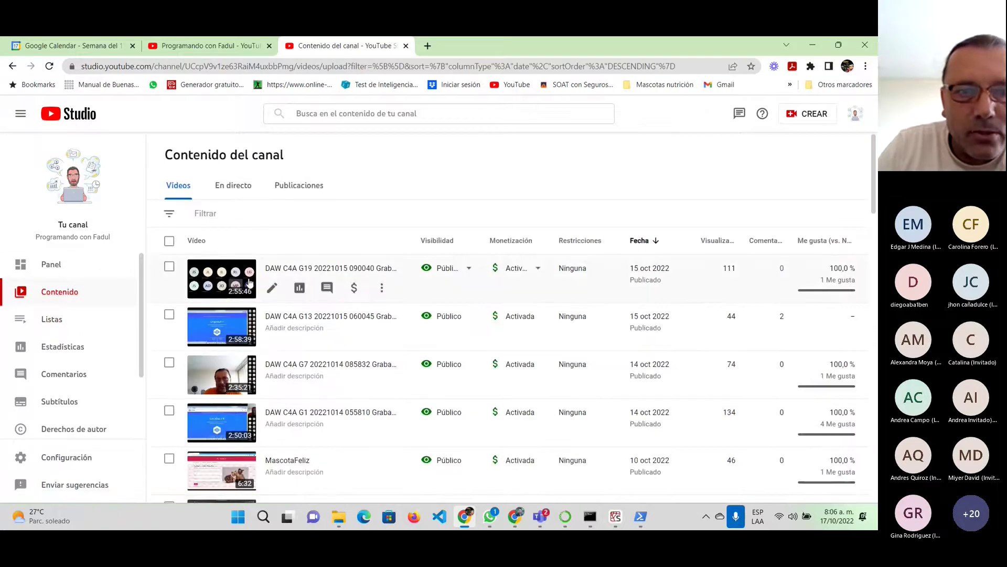
pyautogui.click(208, 286)
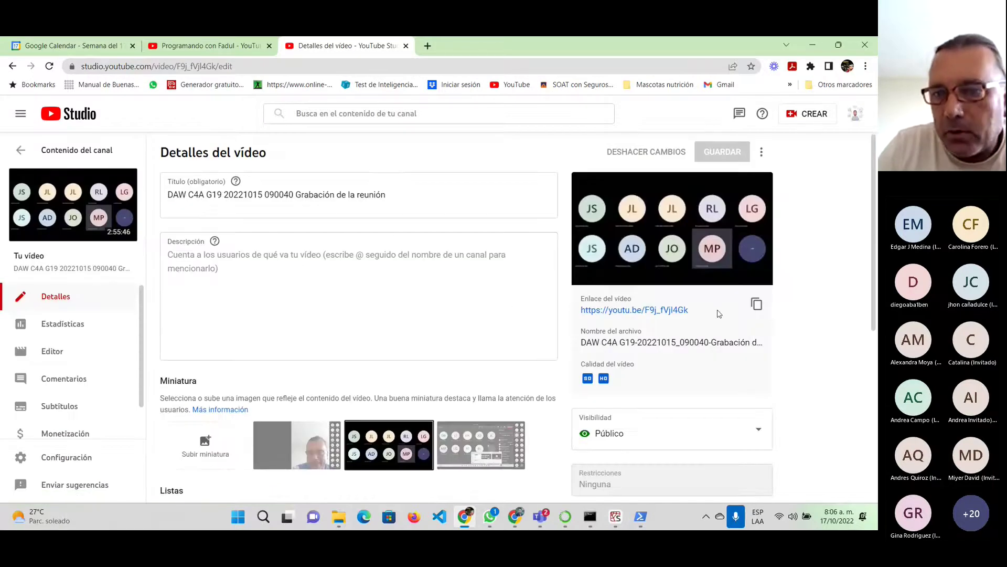
pyautogui.click(758, 308)
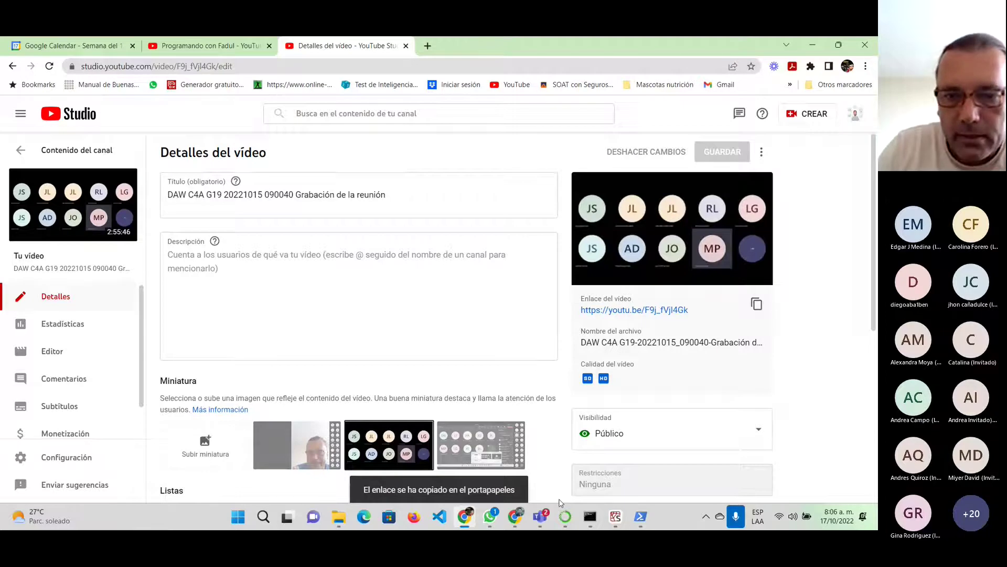
pyautogui.click(488, 522)
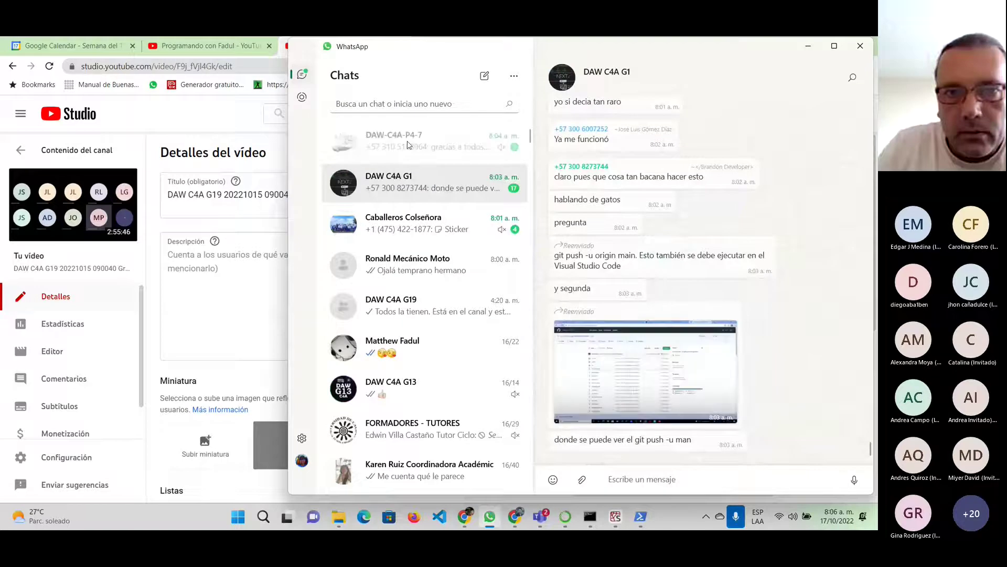
# Send the copied youtu.be recording link to the DAW-C4A-P4-7 group, then minimize WhatsApp
pyautogui.click(403, 152)
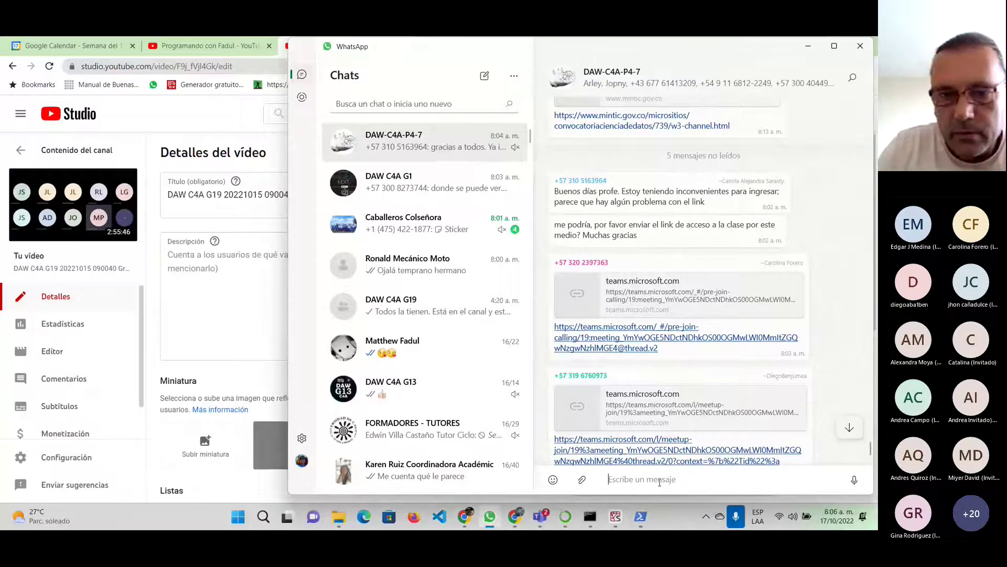
pyautogui.write('https://youtu.be/F9j_fVjl4Gk')
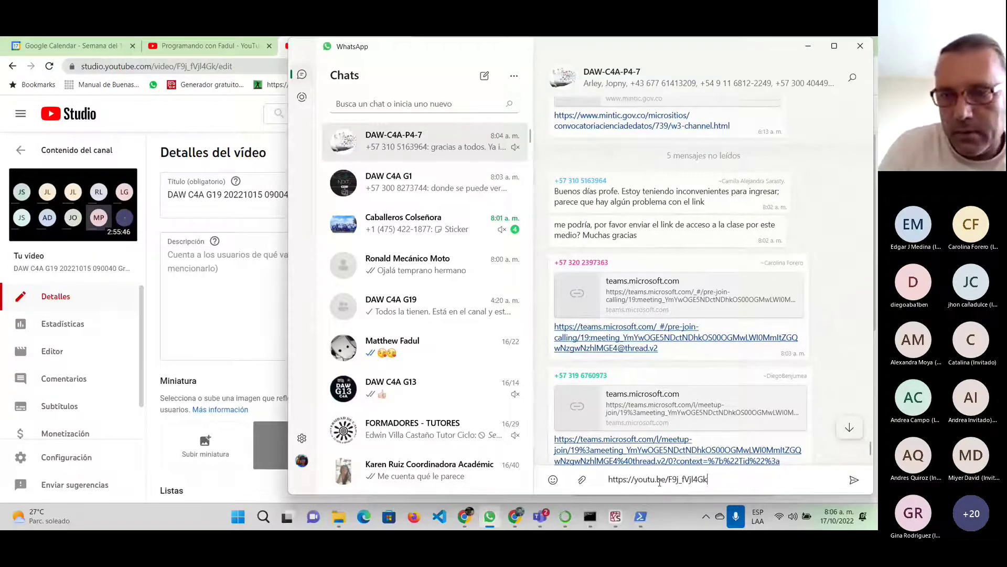
pyautogui.press('Return')
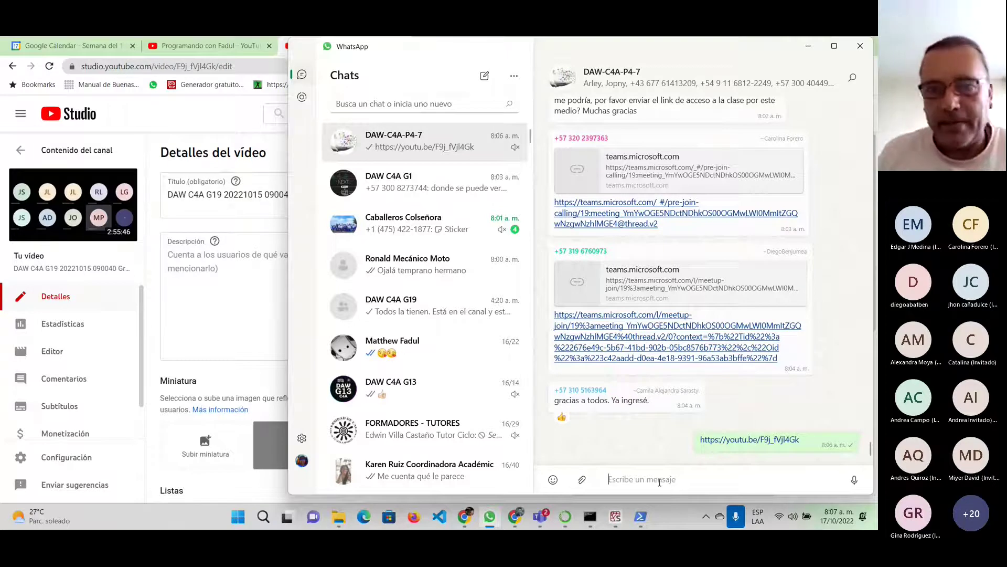
pyautogui.click(807, 49)
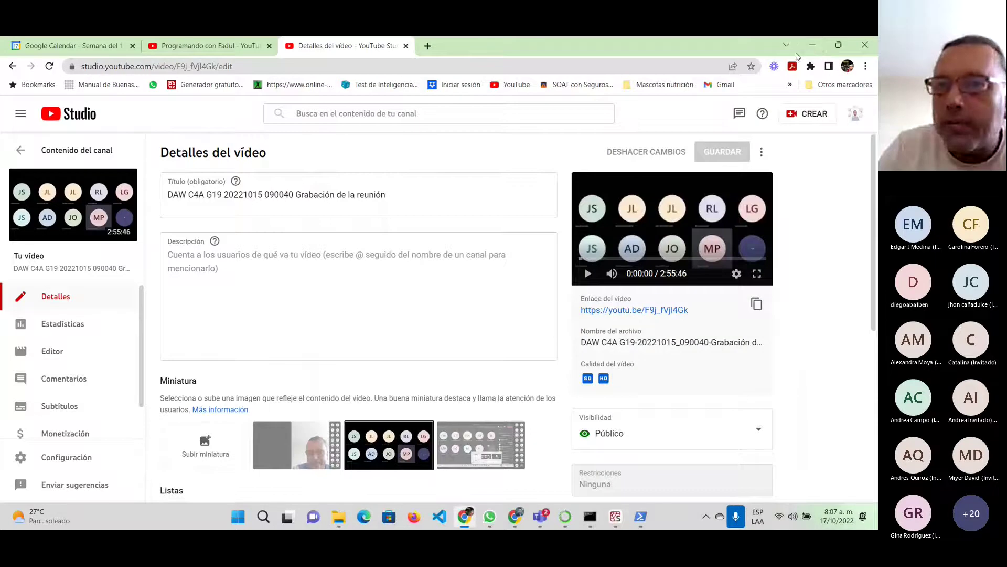
# Open the Proyecto Módulo Programación Web banner from the Grupo 7 course's Módulo 2 section
pyautogui.click(813, 49)
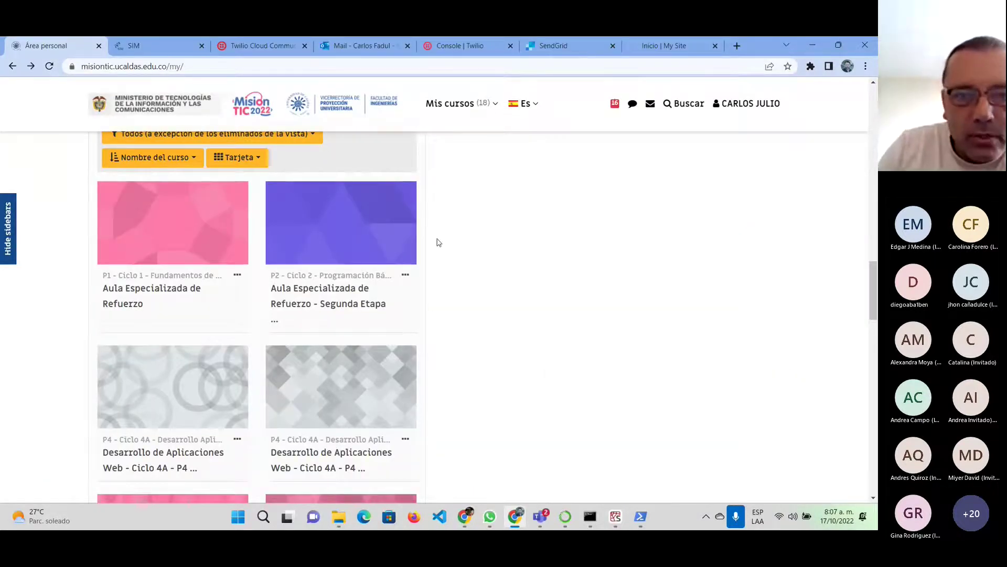
pyautogui.scroll(-3, 439, 242)
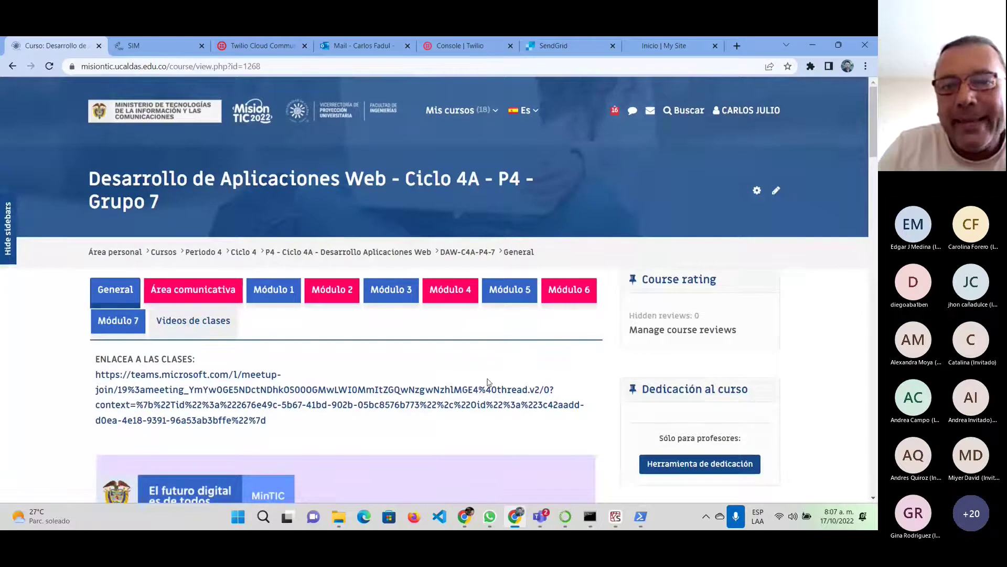
pyautogui.click(337, 295)
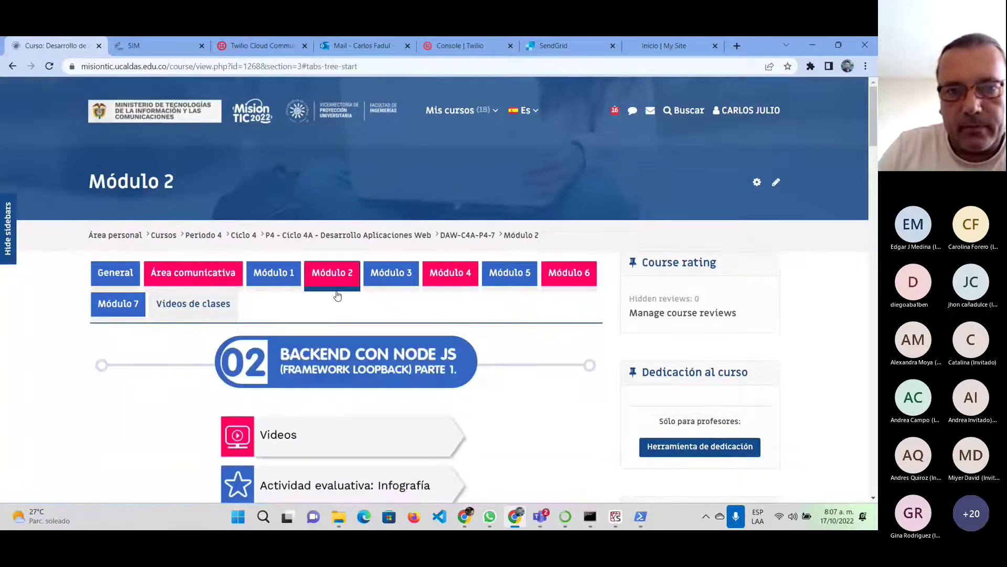
pyautogui.scroll(-5, 553, 312)
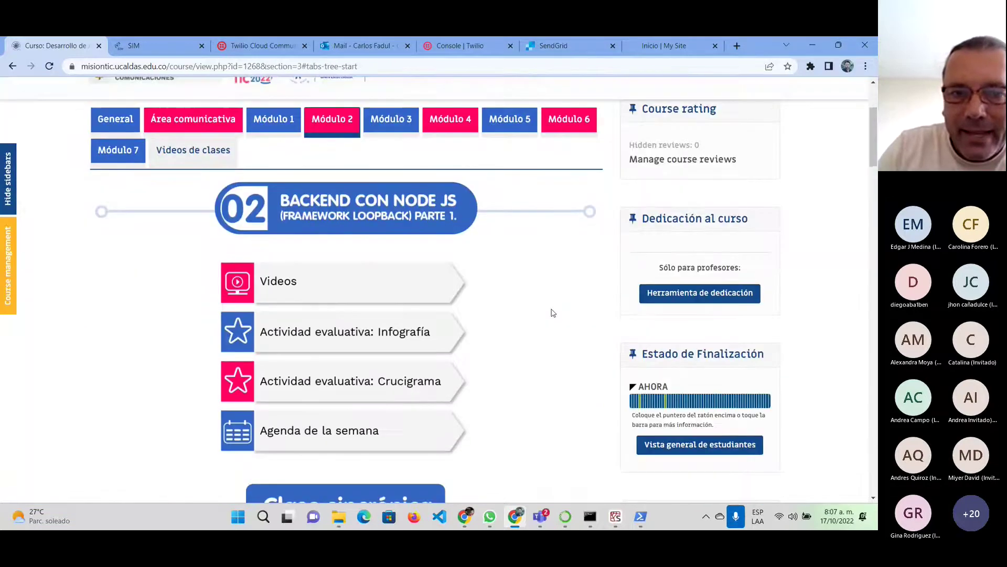
pyautogui.scroll(-10, 553, 313)
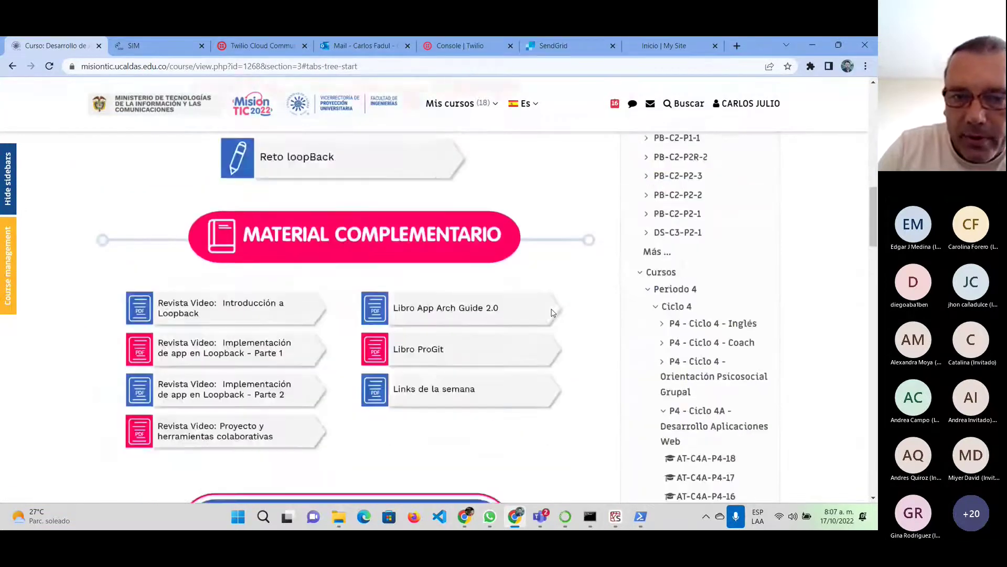
pyautogui.scroll(-4, 552, 313)
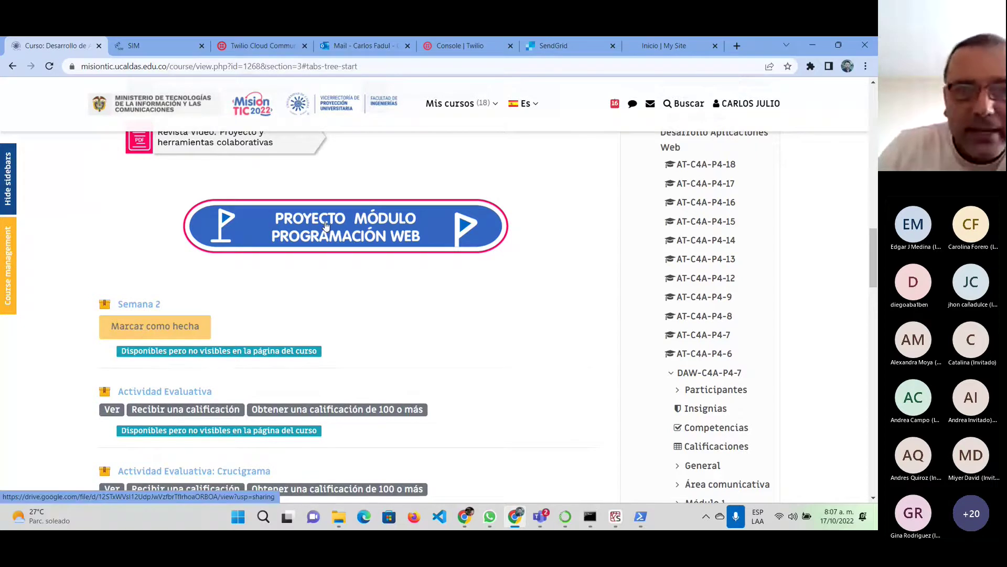
pyautogui.scroll(15, 325, 225)
pyautogui.scroll(5, 325, 225)
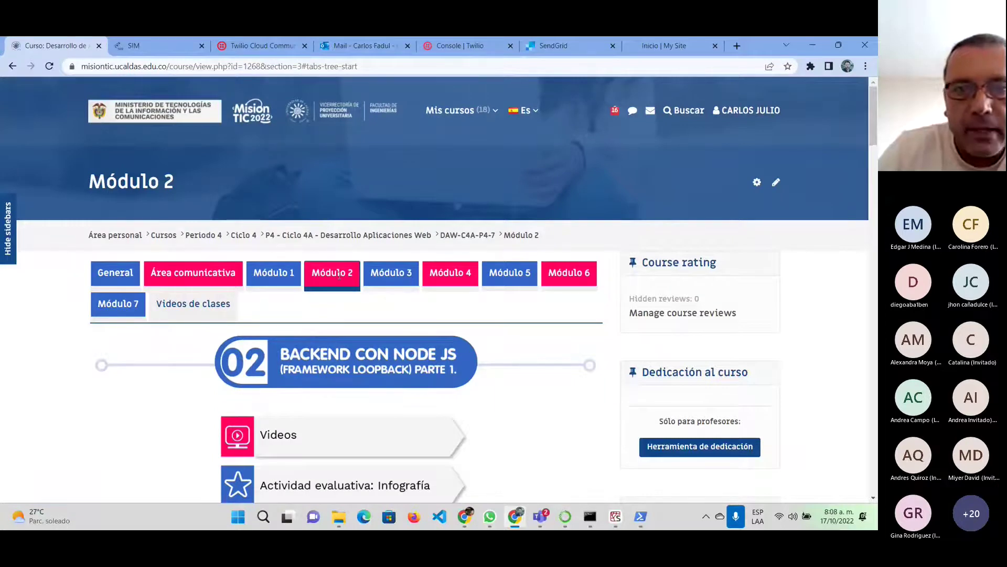
pyautogui.scroll(-20, 326, 226)
pyautogui.scroll(-1, 338, 279)
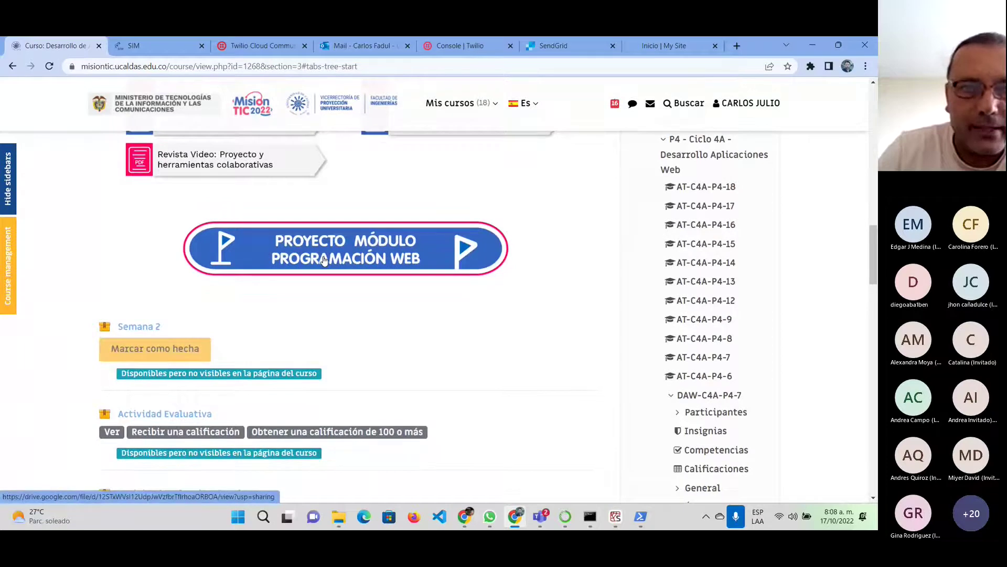
pyautogui.click(324, 261)
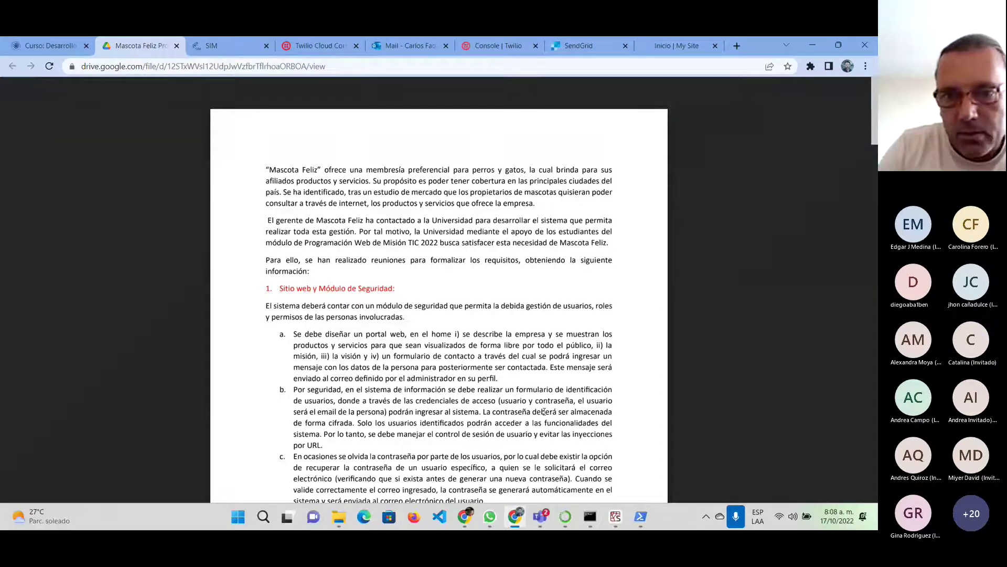
# Switch from the Mascota Feliz PDF to the Anaconda Navigator window
pyautogui.click(566, 517)
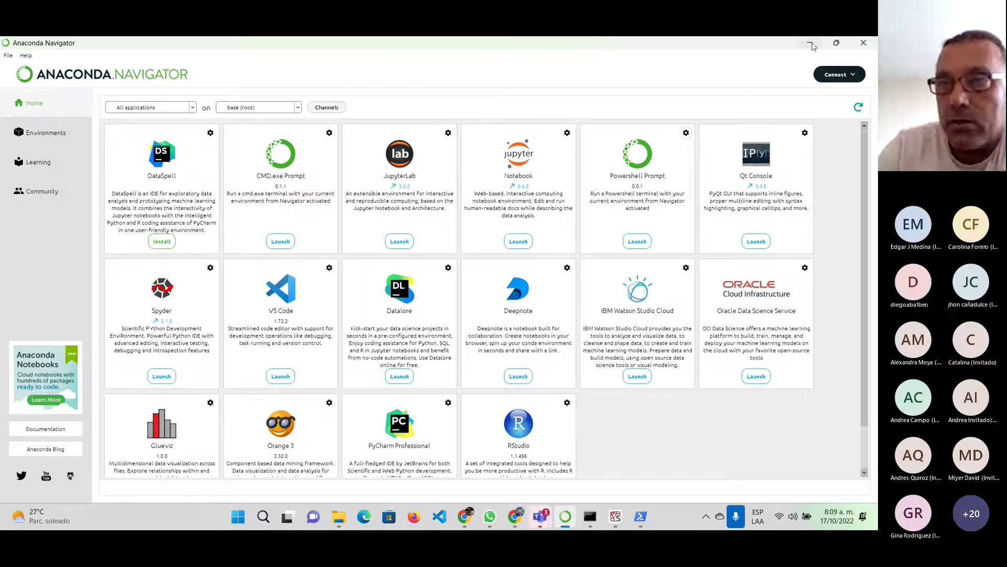
# Minimize Anaconda Navigator and open a new Chrome tab beside the Mascota Feliz brief
pyautogui.click(812, 43)
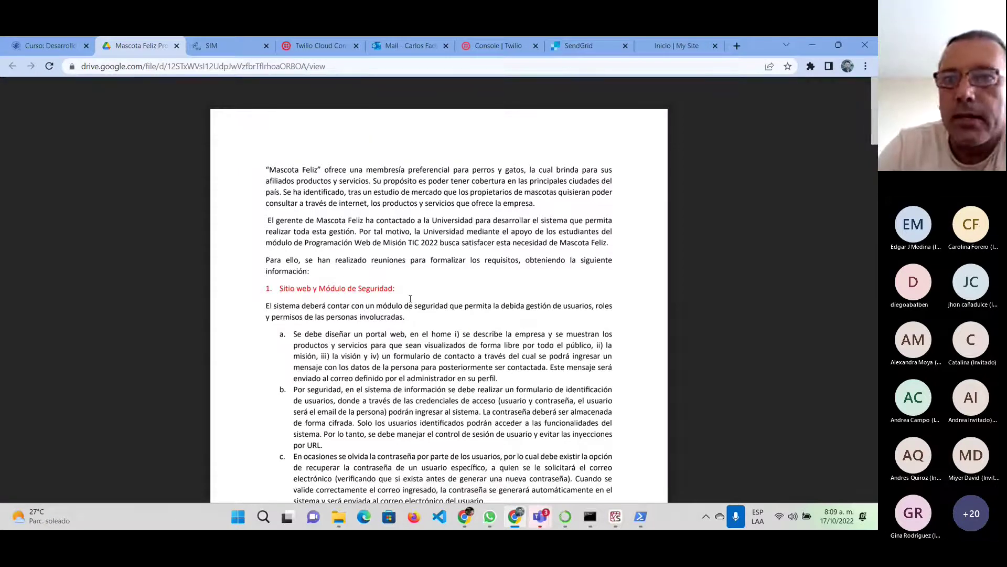
pyautogui.click(738, 47)
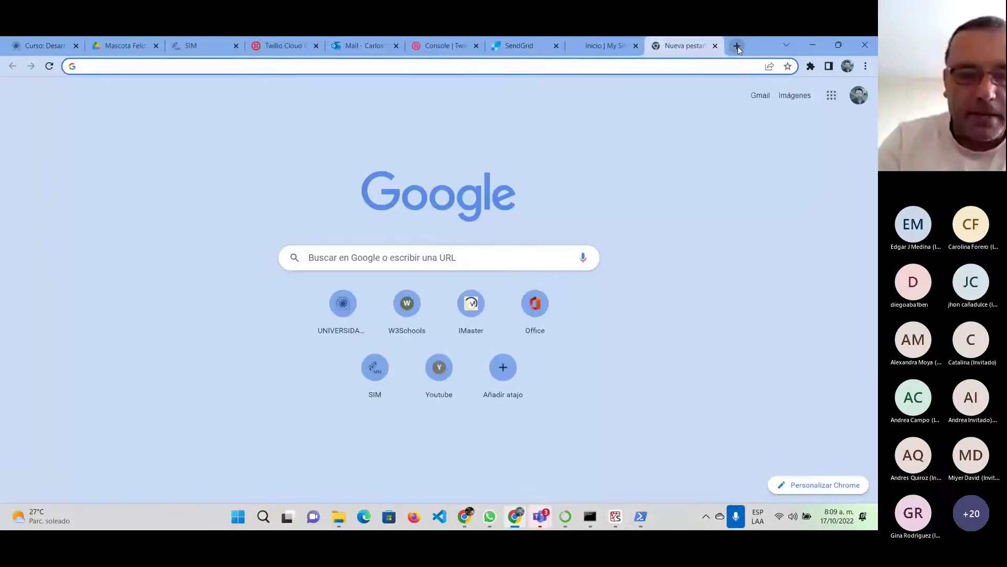
# Search Google for 'anaconda', open anaconda.com, and select its address
pyautogui.write('anacond')
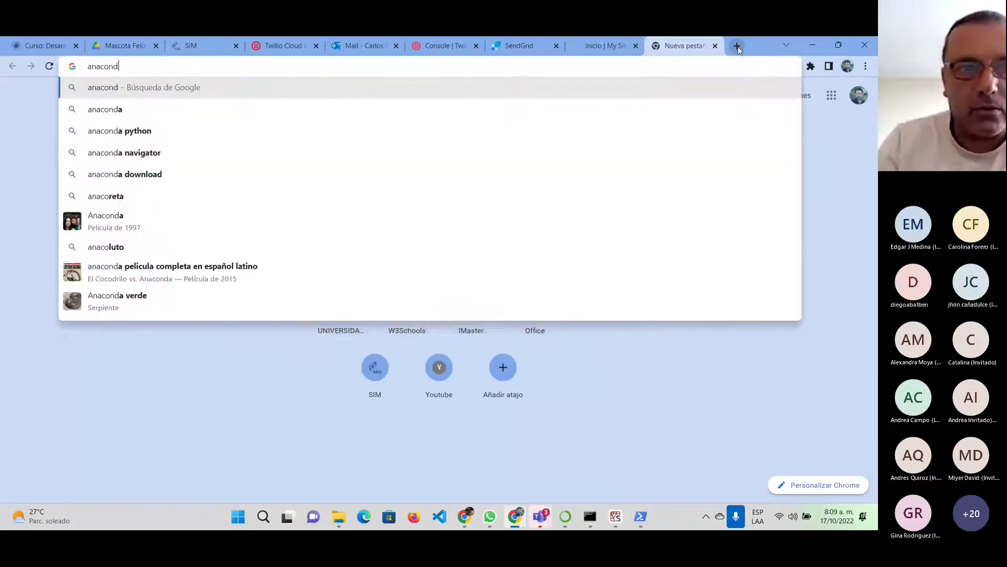
pyautogui.write('a')
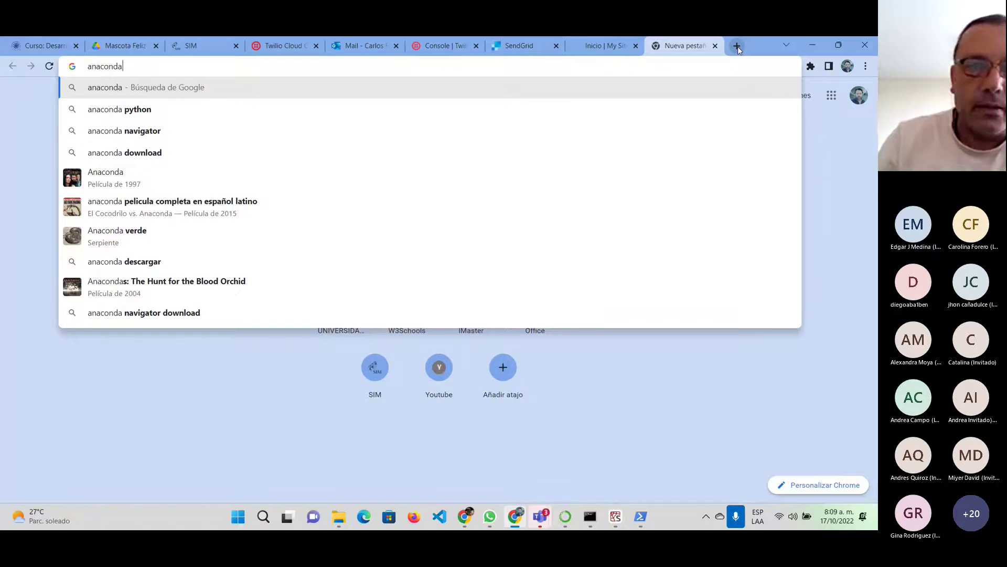
pyautogui.press('Return')
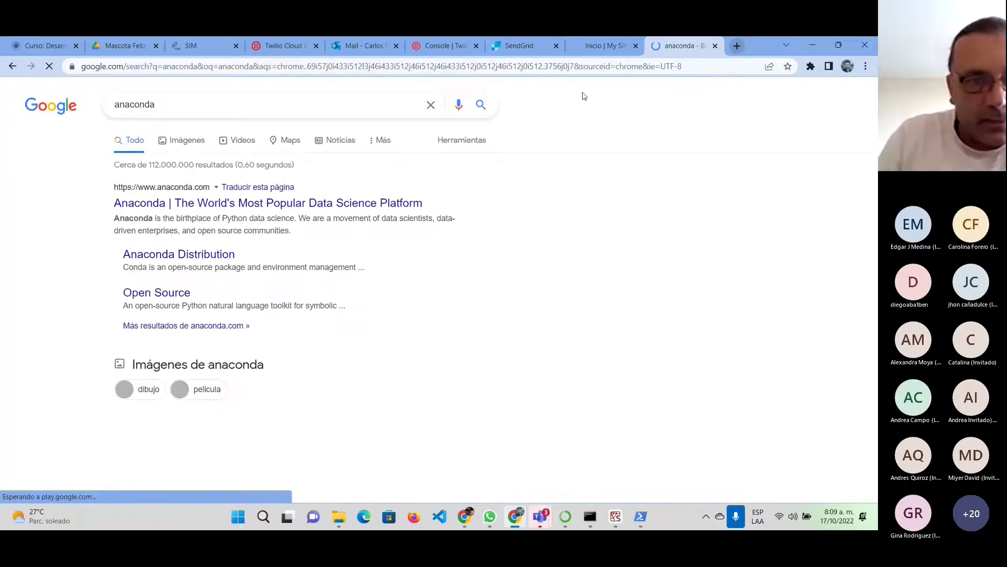
pyautogui.click(205, 205)
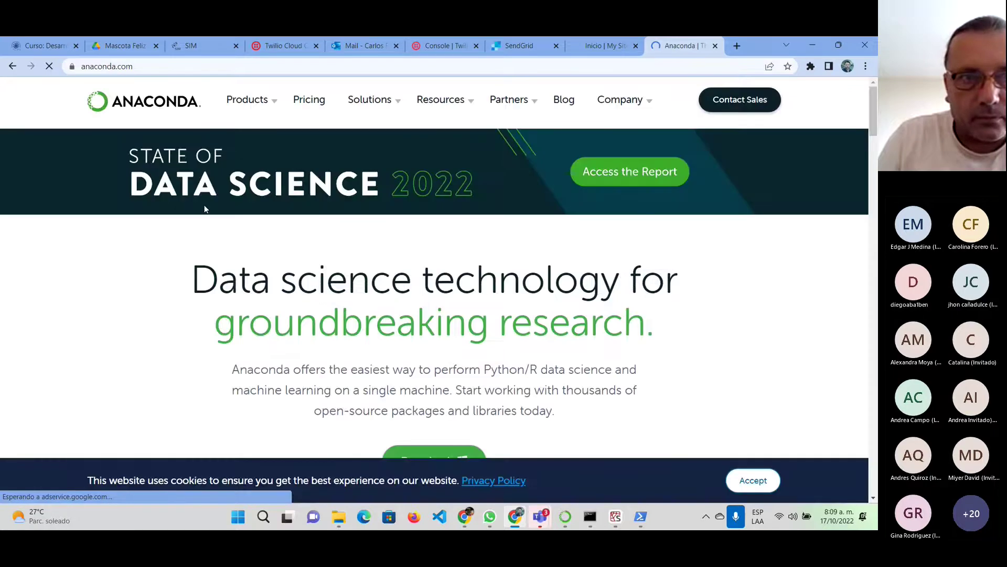
pyautogui.moveTo(158, 70); pyautogui.dragTo(80, 70)
pyautogui.hotkey('ctrl', 'c')
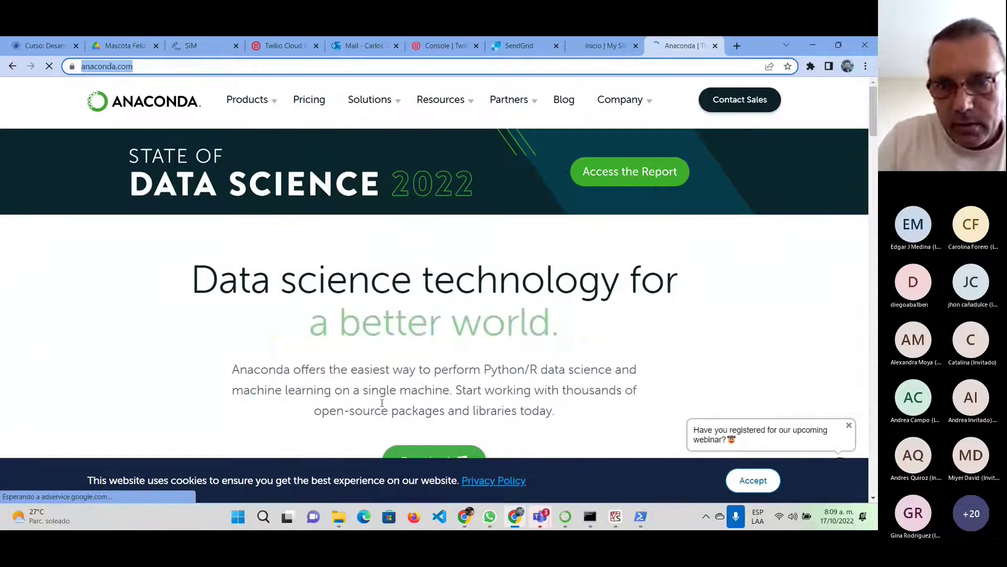
# Send 'Video de referencia para Loopback4' with a pointing-hand emoji, then the anaconda.com link, to the group
pyautogui.click(489, 517)
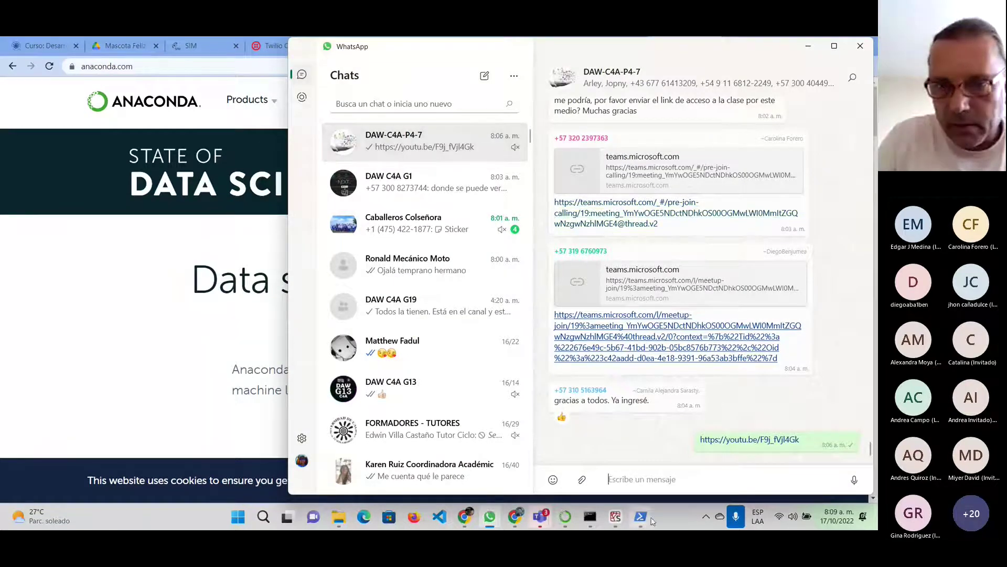
pyautogui.write('Vi')
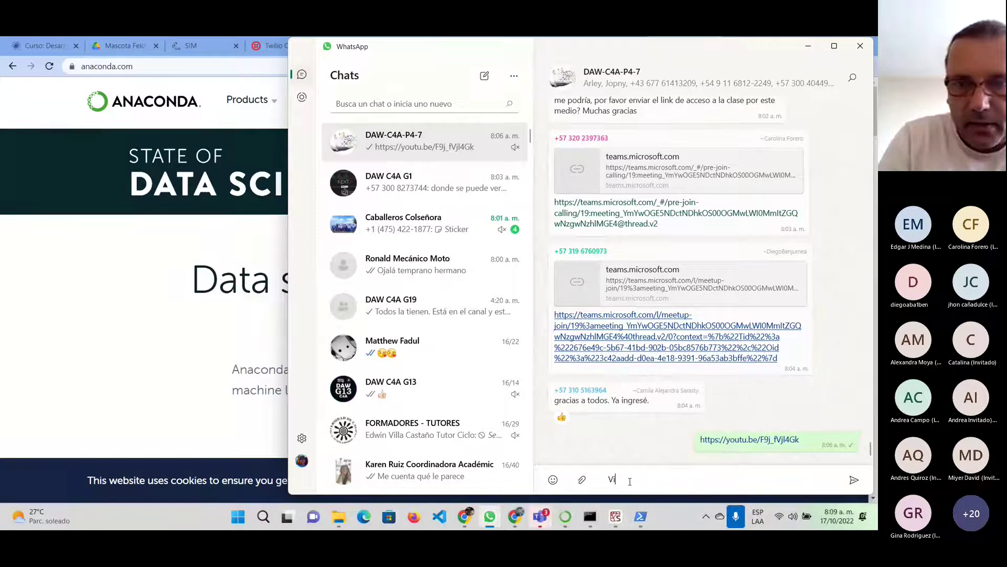
pyautogui.write('deo de referenc')
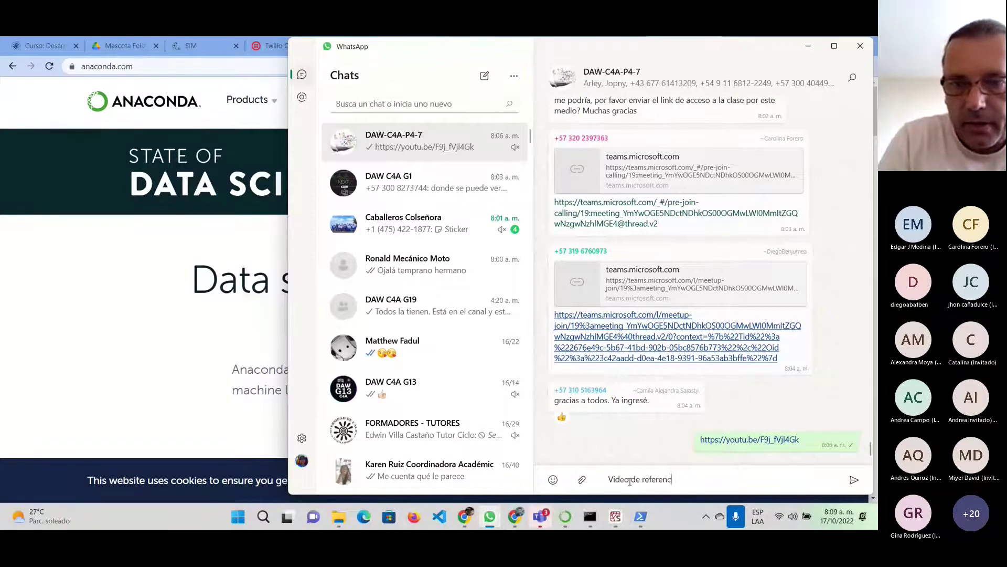
pyautogui.write('ia para ')
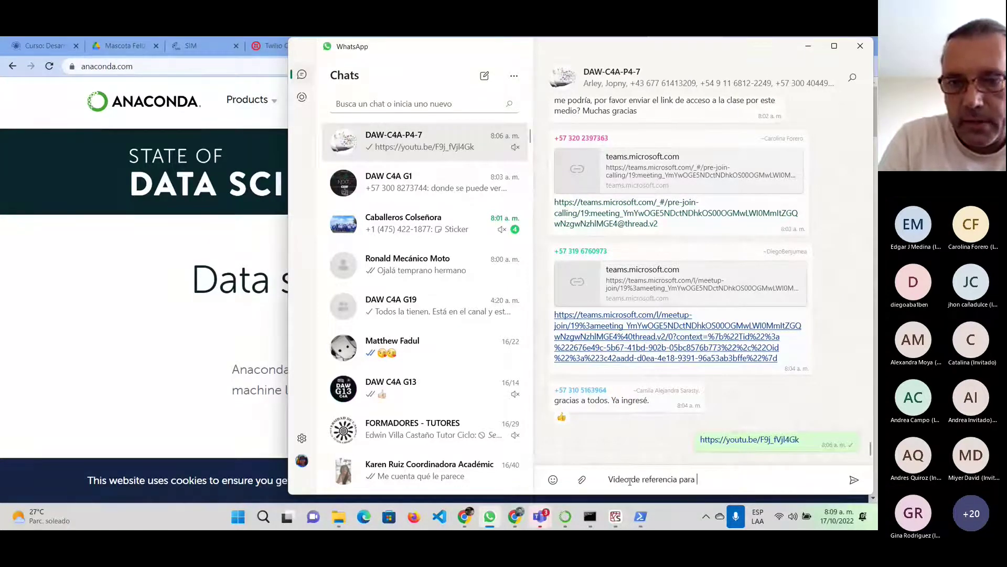
pyautogui.write('Loopb')
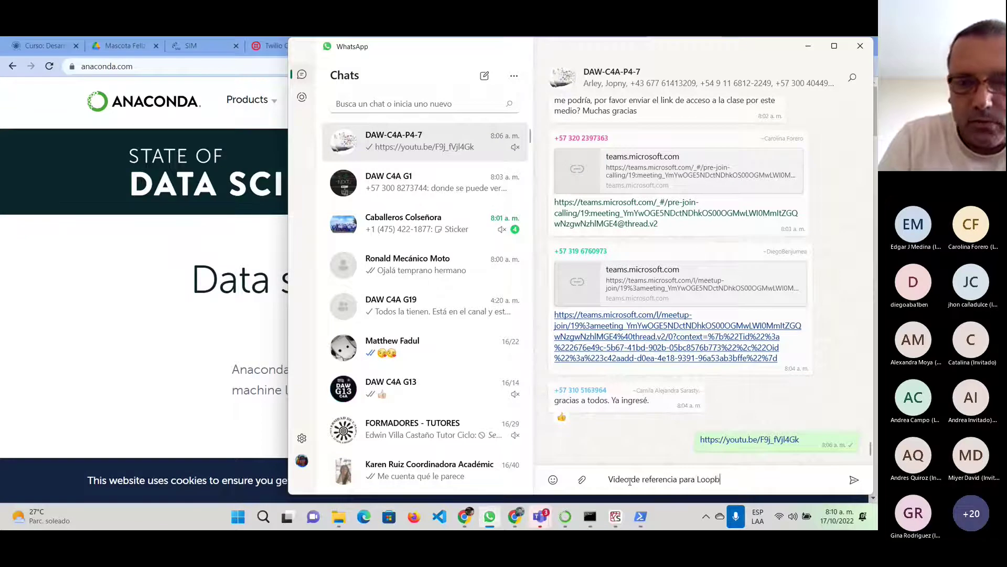
pyautogui.write('ack')
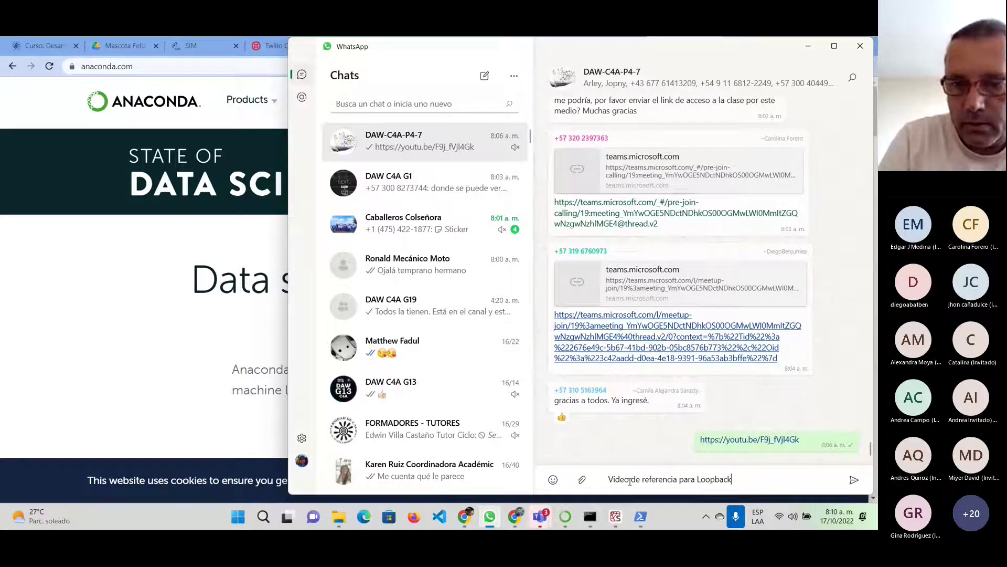
pyautogui.write('4')
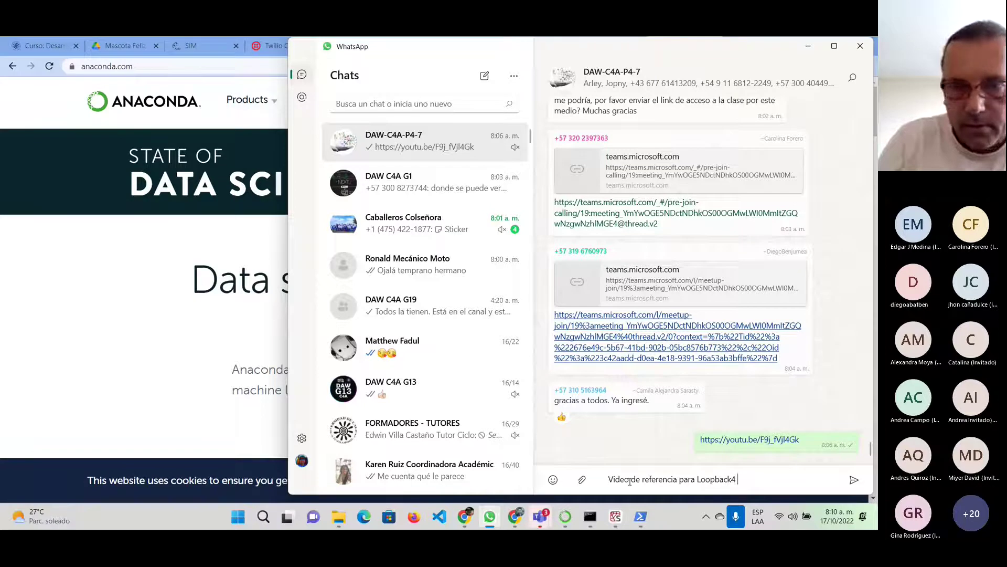
pyautogui.click(553, 481)
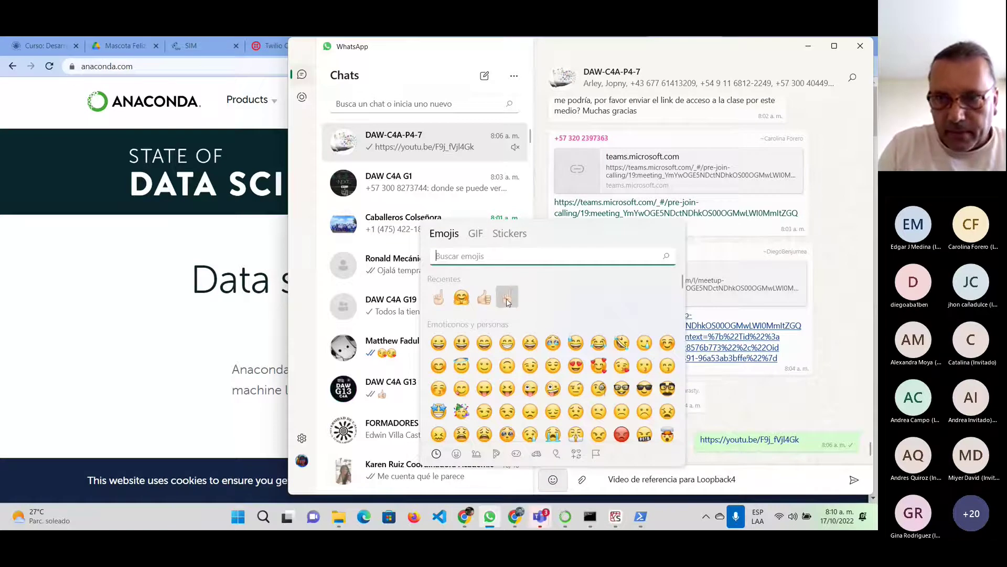
pyautogui.click(508, 298)
pyautogui.press('Return')
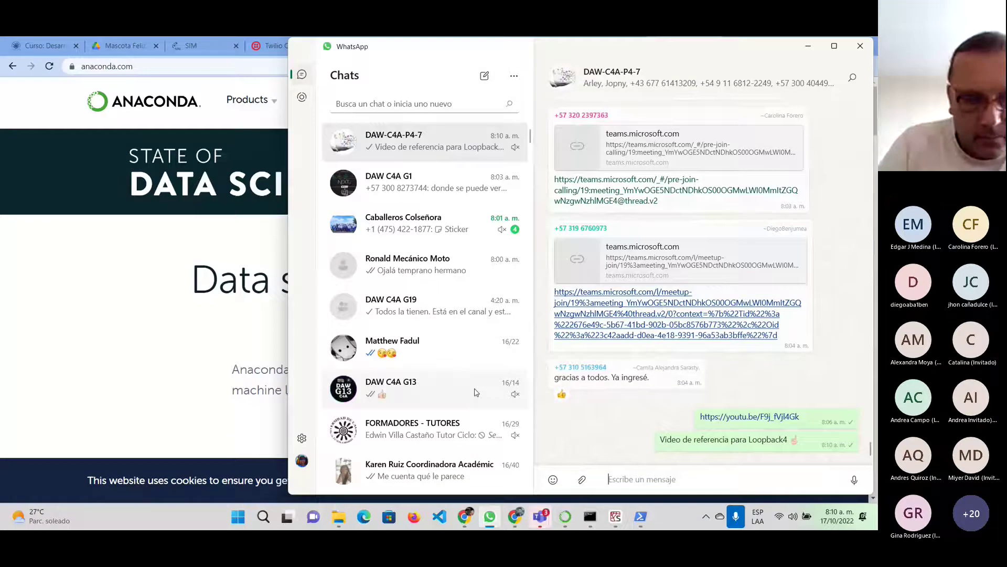
pyautogui.hotkey('ctrl', 'v')
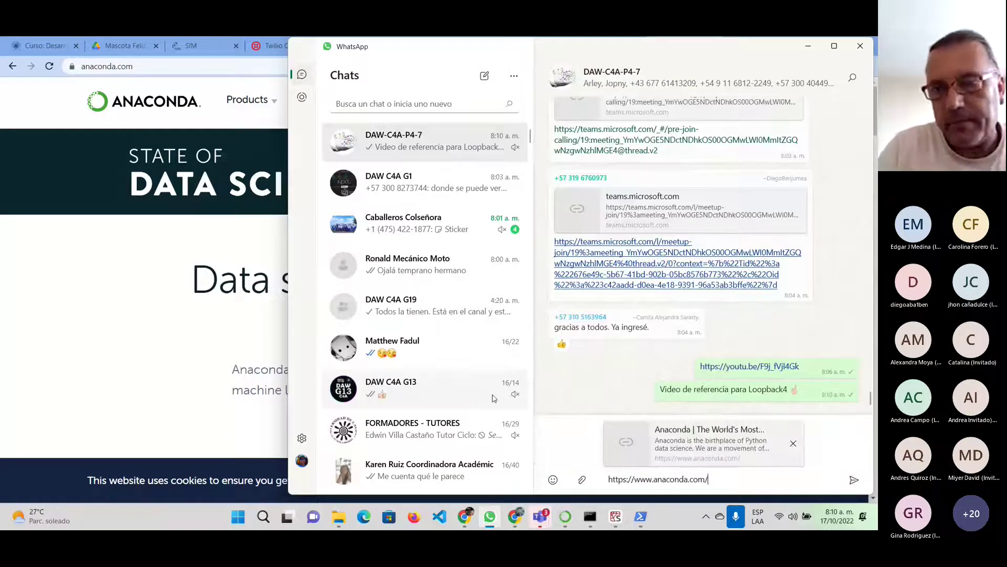
pyautogui.press('Return')
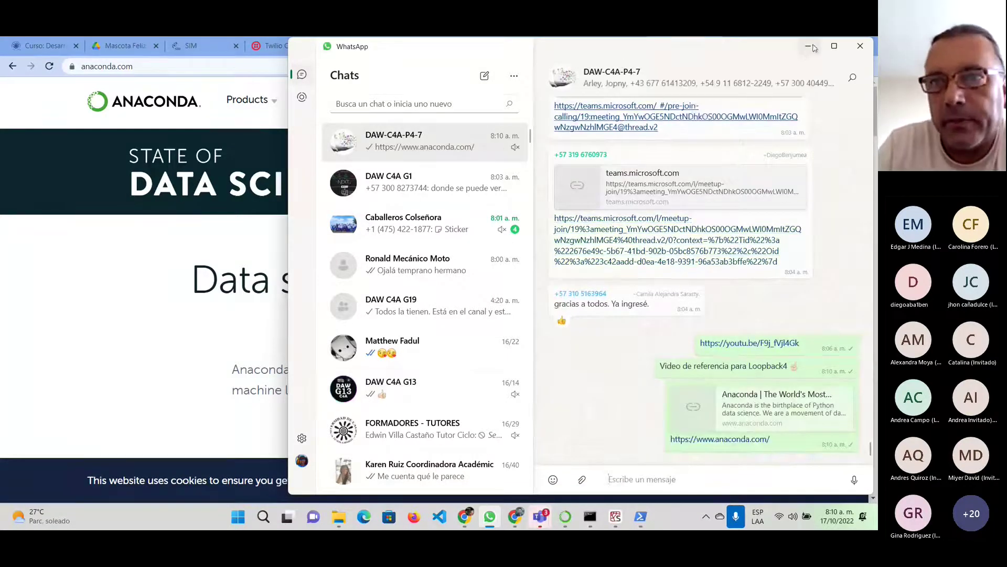
# Minimize WhatsApp and scroll anaconda.com down to the 594 MB Python 3.9 Windows installer
pyautogui.click(806, 52)
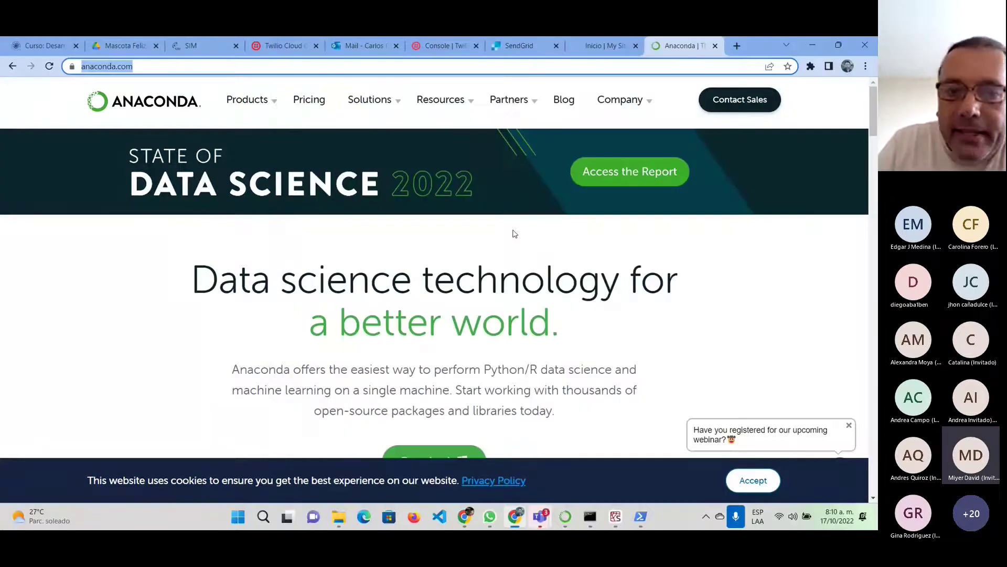
pyautogui.scroll(-2, 512, 234)
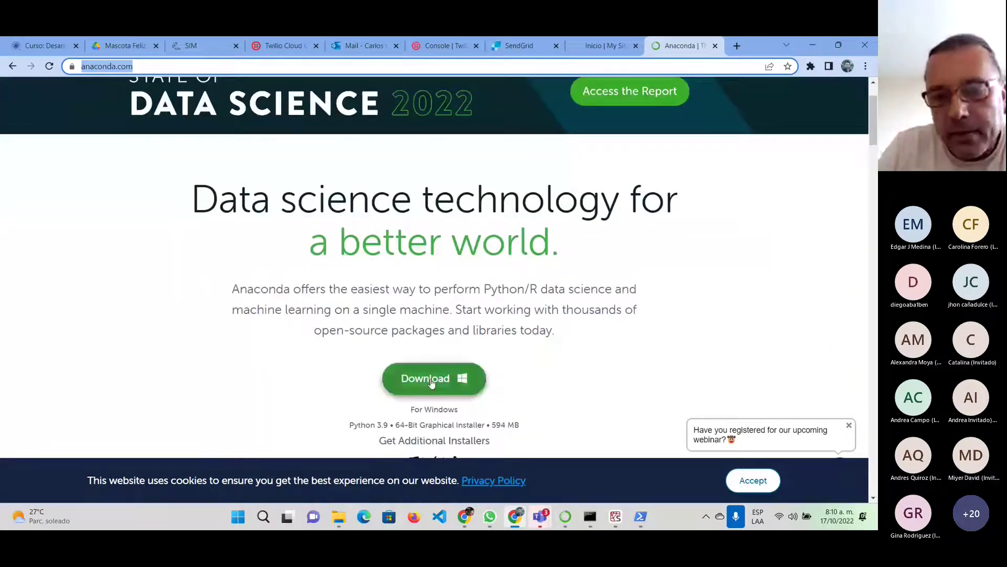
pyautogui.scroll(-2, 433, 384)
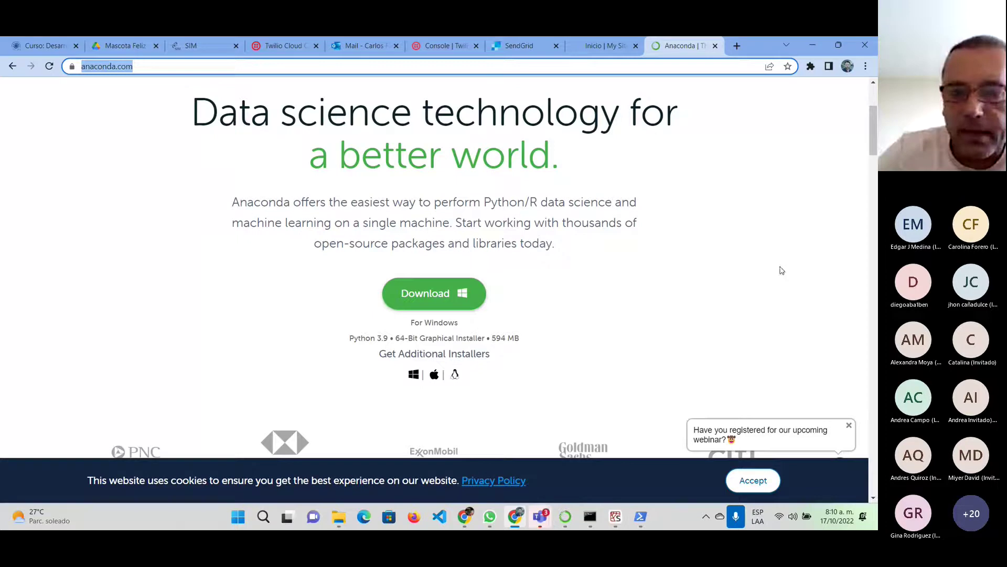
# Post the Anaconda link in the DAW-C4A-G7 meeting chat, then minimize the meeting window
pyautogui.click(540, 516)
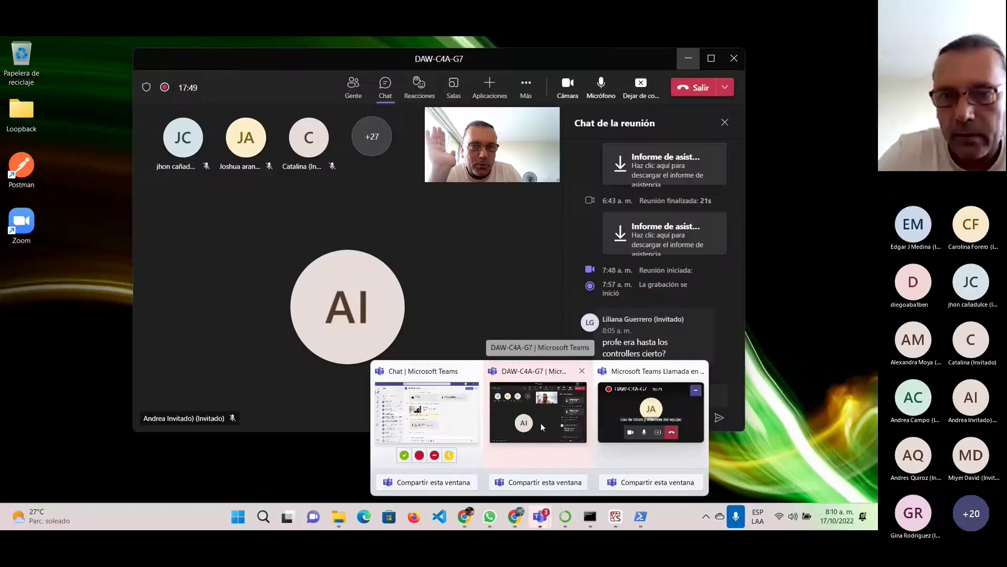
pyautogui.click(540, 423)
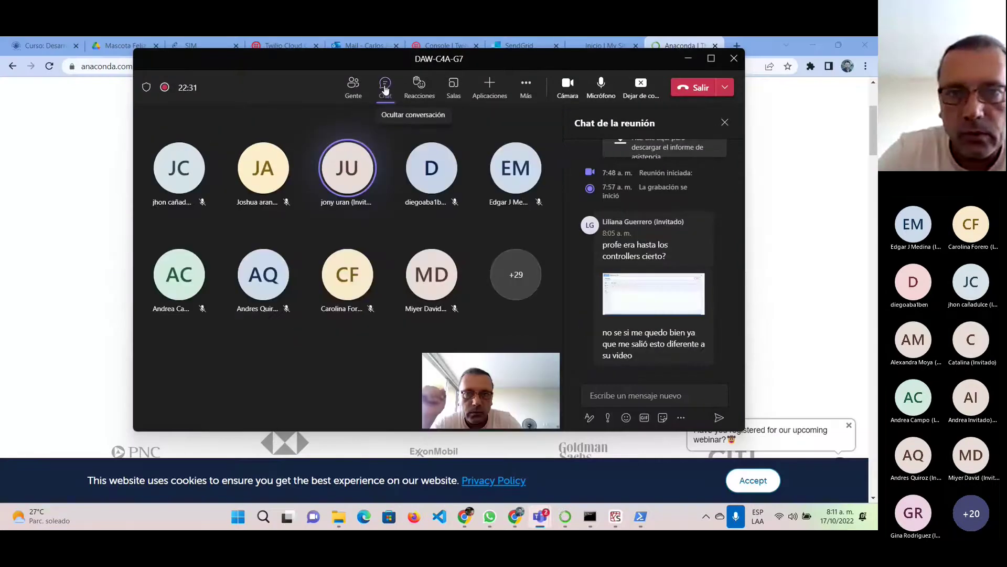
pyautogui.click(385, 87)
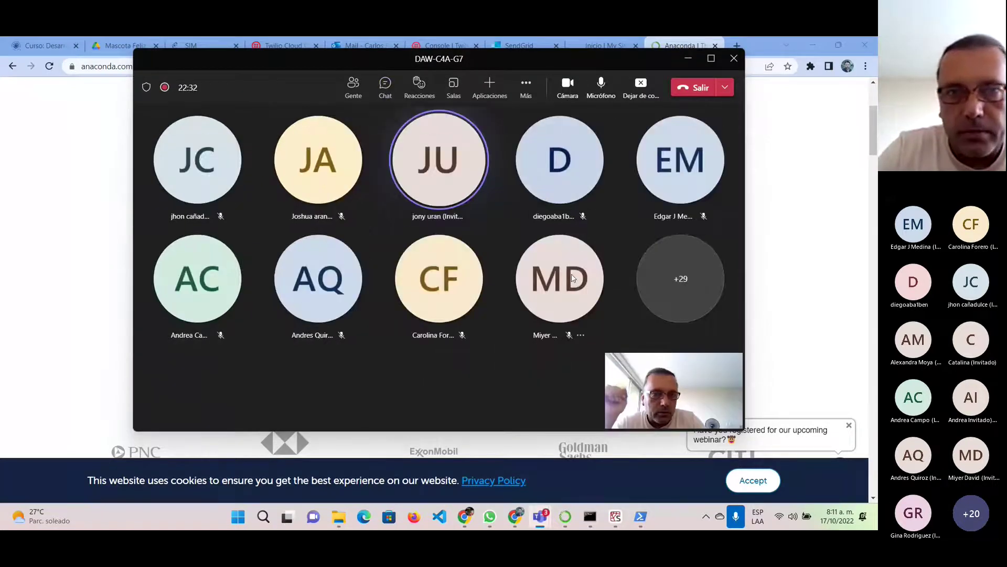
pyautogui.click(386, 86)
pyautogui.click(618, 395)
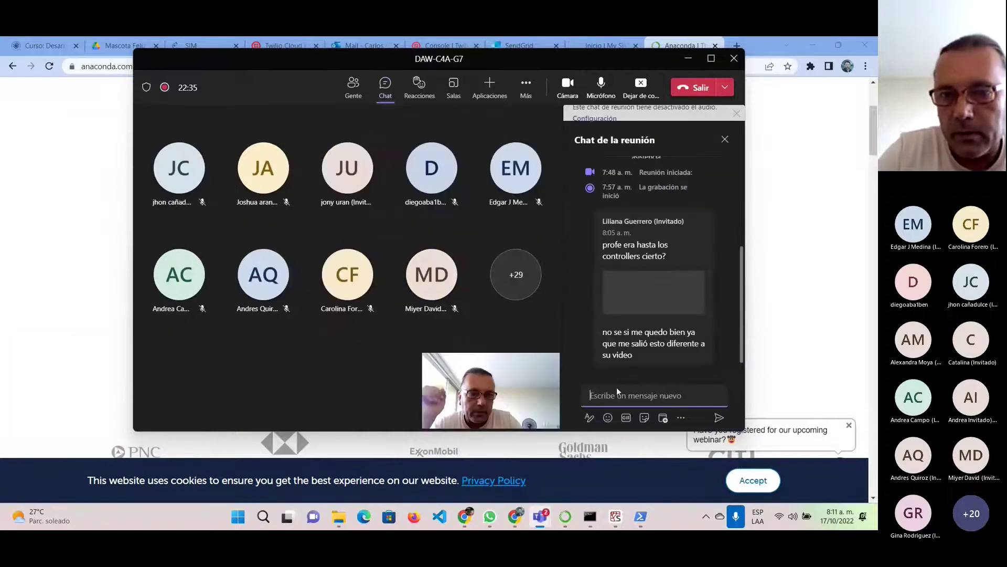
pyautogui.hotkey('ctrl', 'v')
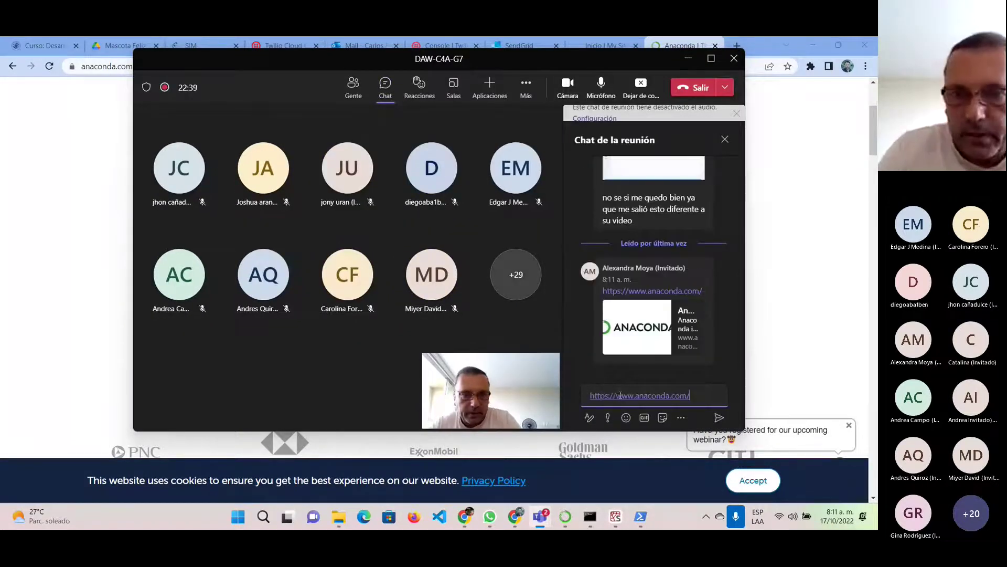
pyautogui.press('Return')
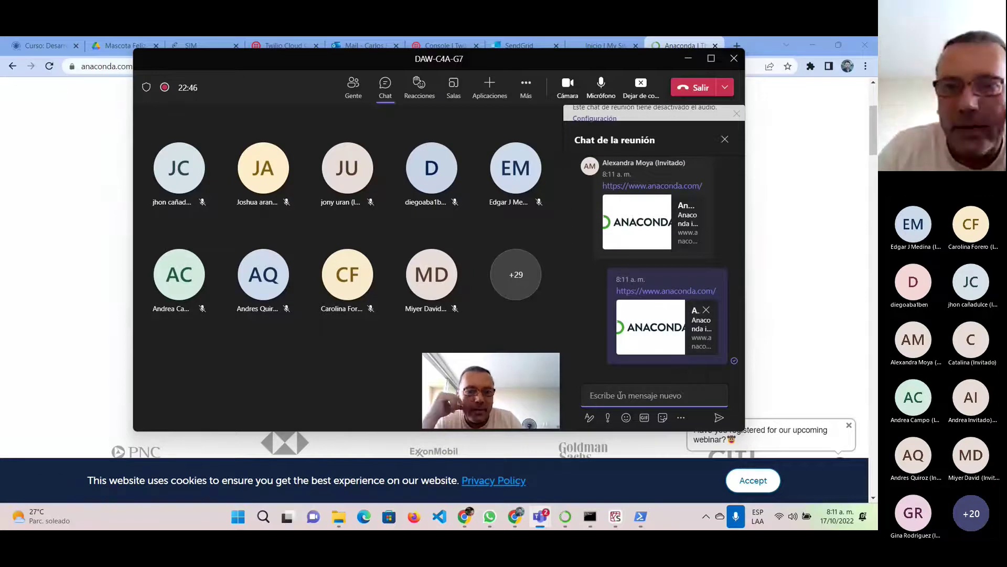
pyautogui.click(689, 61)
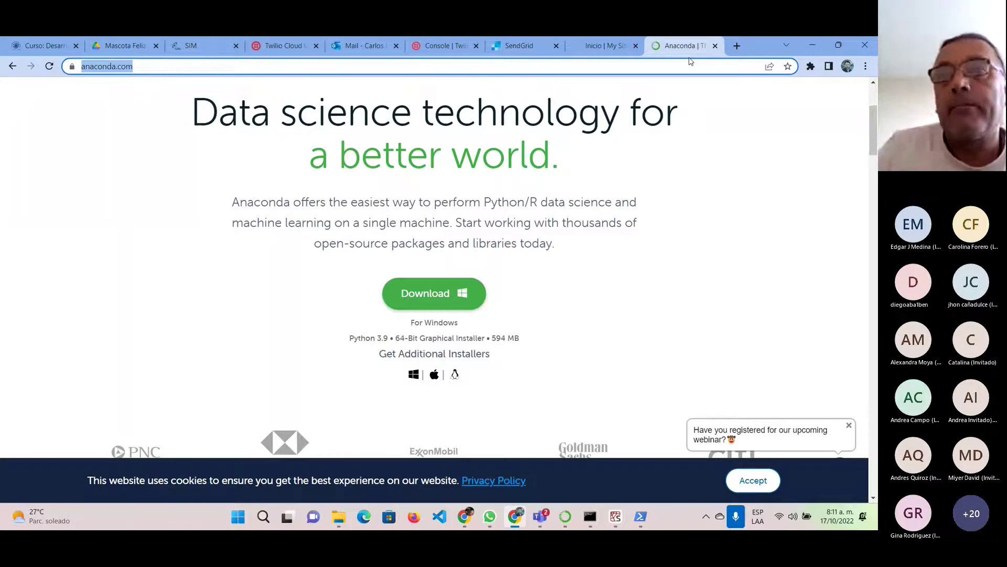
# Search Google for 'python' in a new tab, correcting the 'pyton' typo
pyautogui.click(737, 47)
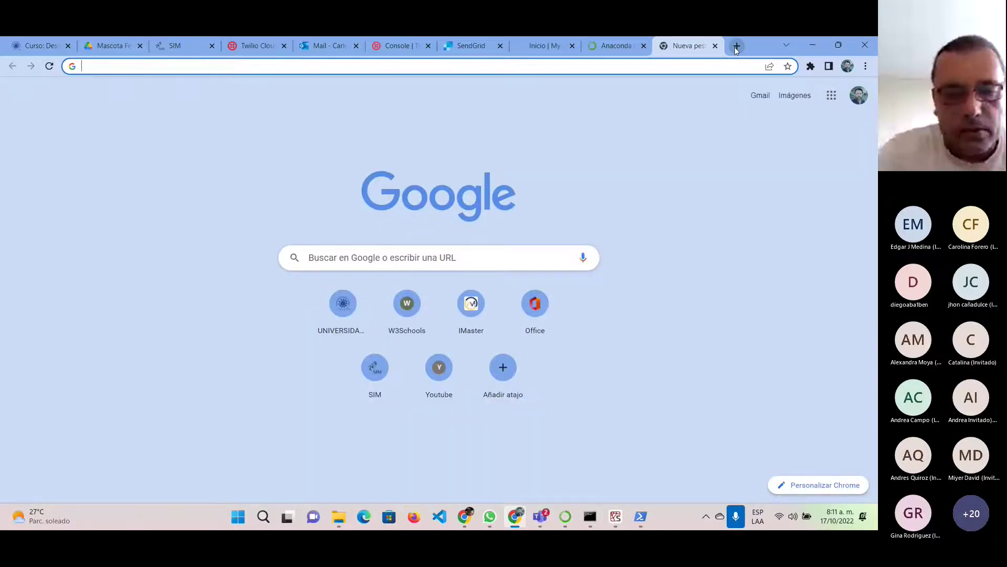
pyautogui.write('pyton')
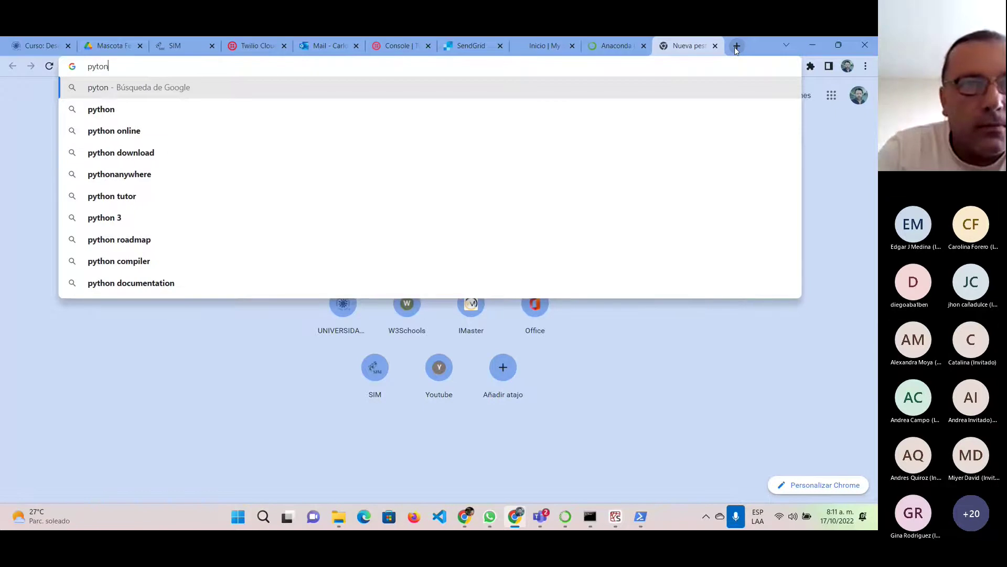
pyautogui.press('BackSpace')
pyautogui.press('BackSpace')
pyautogui.write('hon')
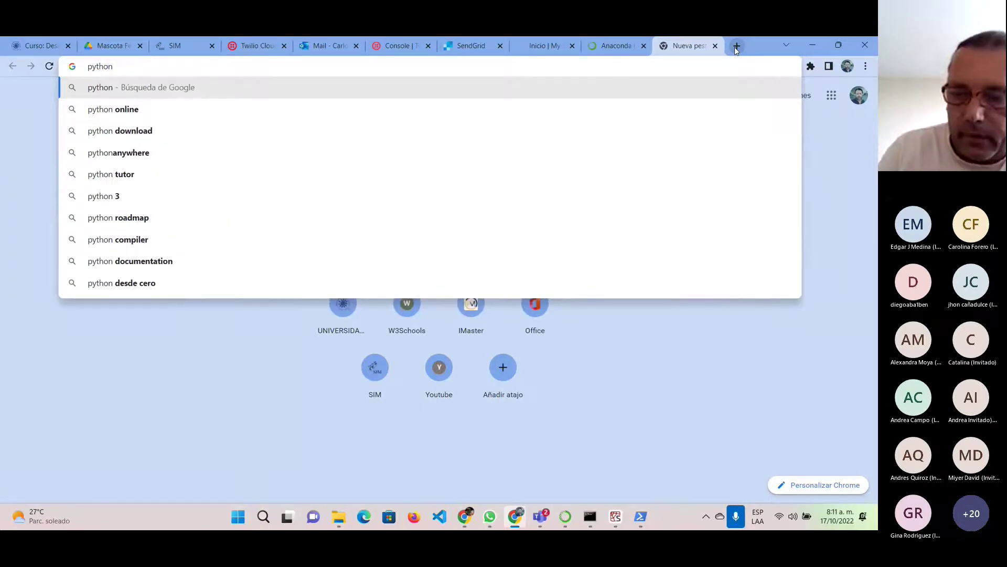
pyautogui.press('Return')
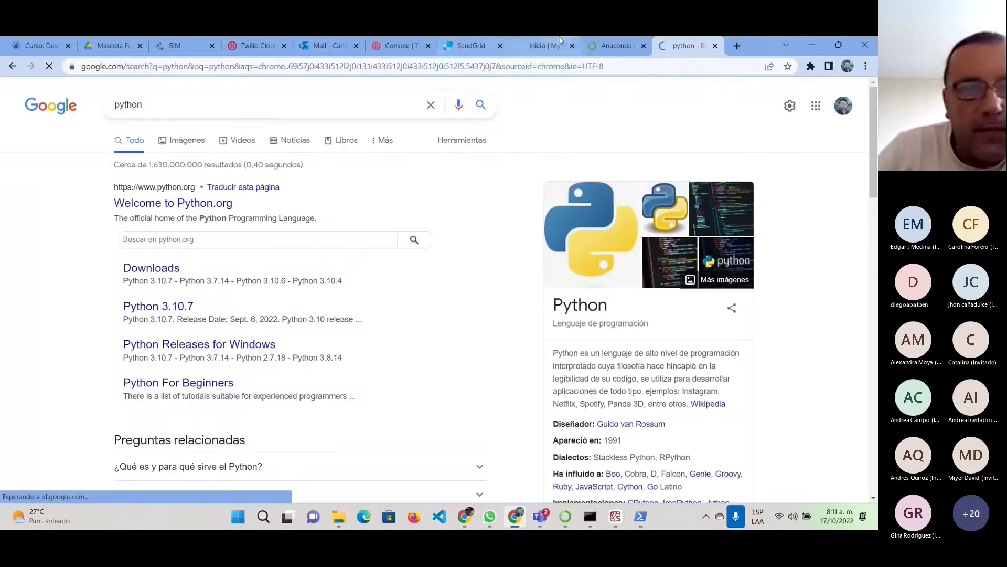
# Go to python.org's Downloads page (Python 3.10.8) and copy its URL to share in WhatsApp
pyautogui.click(176, 205)
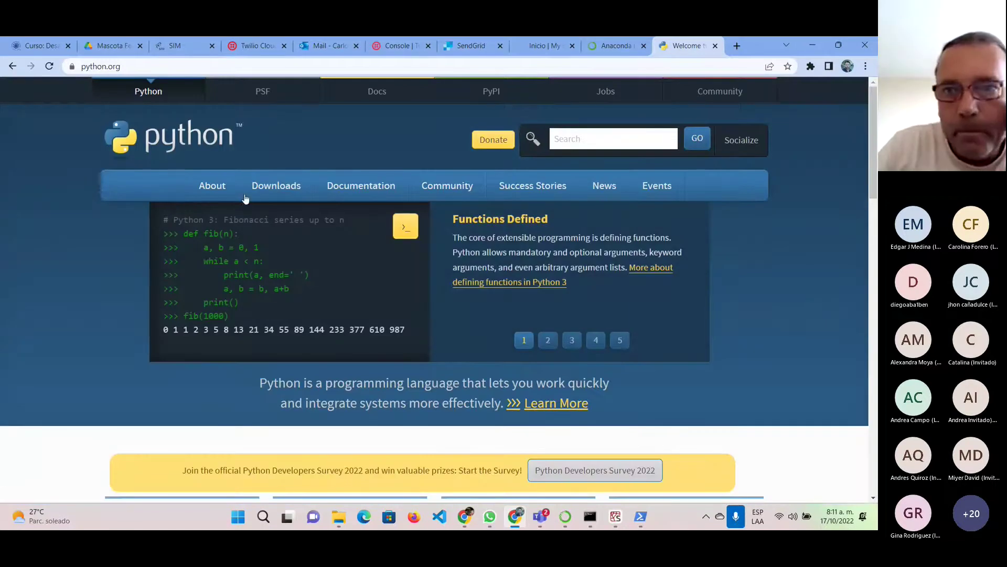
pyautogui.moveTo(358, 214)
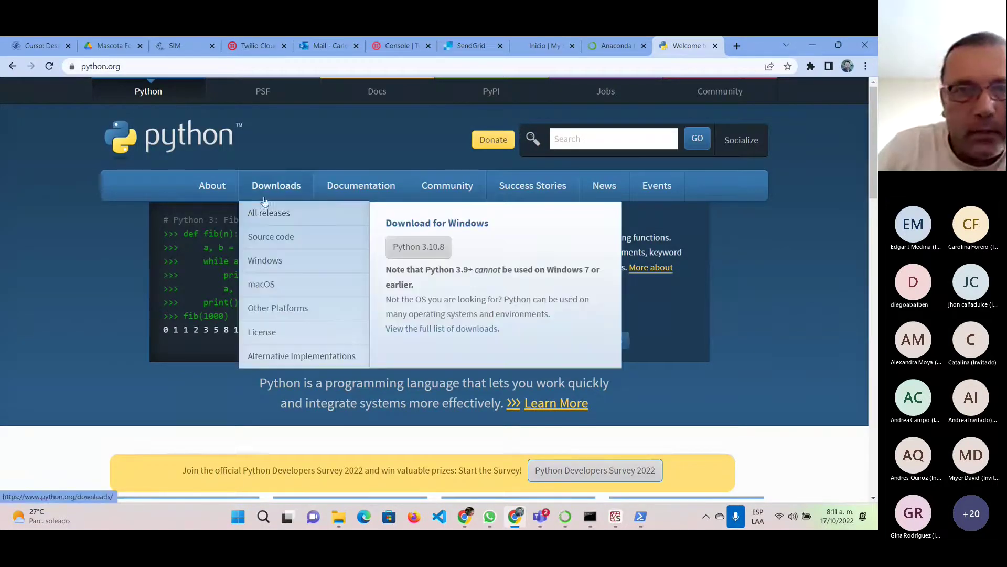
pyautogui.click(271, 192)
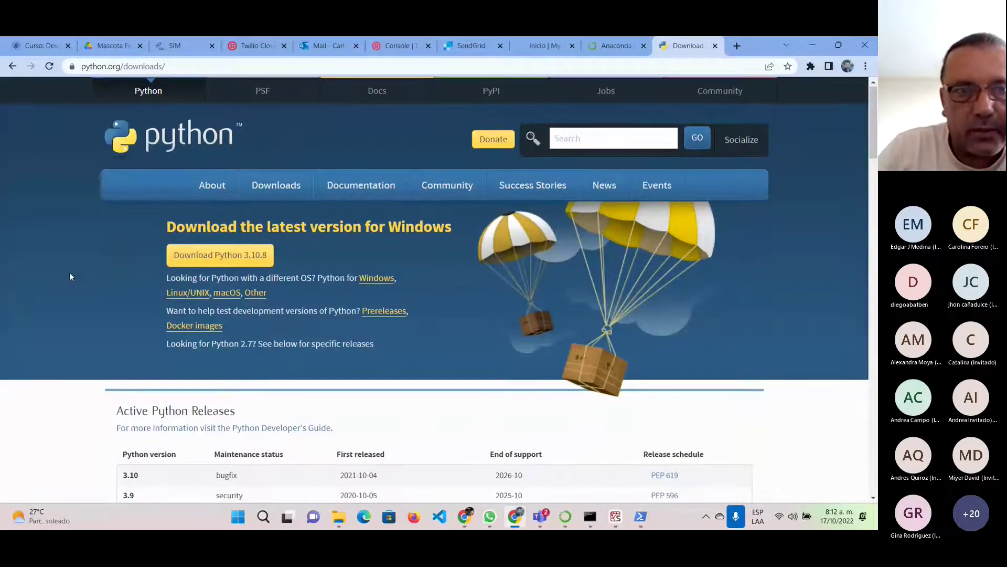
pyautogui.click(182, 65)
pyautogui.hotkey('ctrl', 'c')
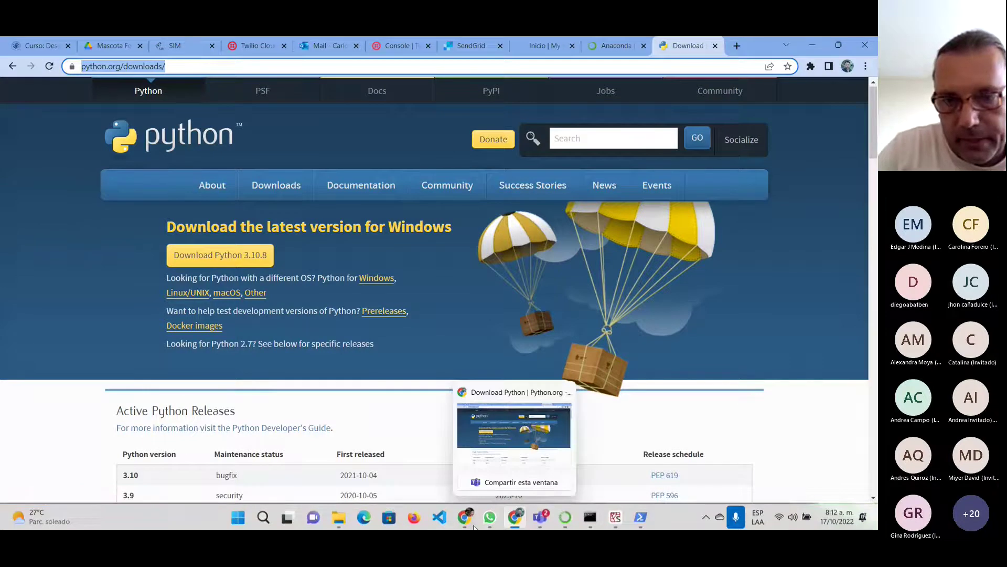
pyautogui.click(490, 517)
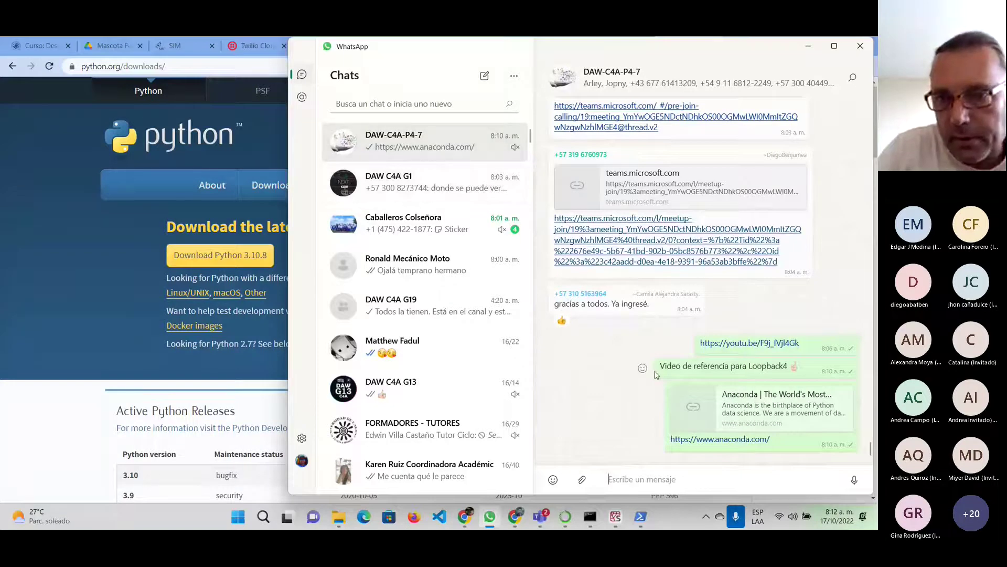
# Send the python.org downloads link to the DAW-C4A-P4-7 WhatsApp group, then return to Teams
pyautogui.hotkey('ctrl', 'v')
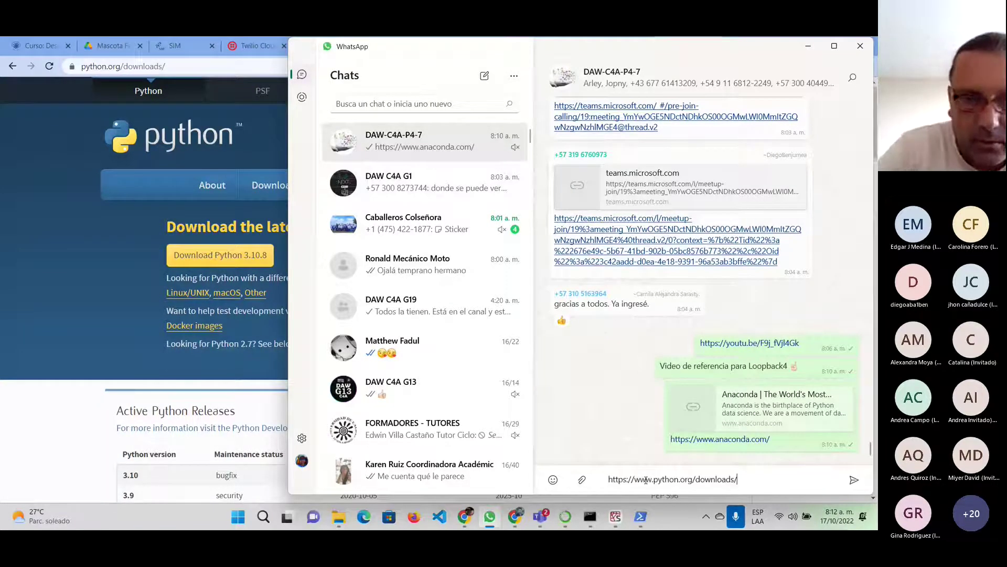
pyautogui.press('Return')
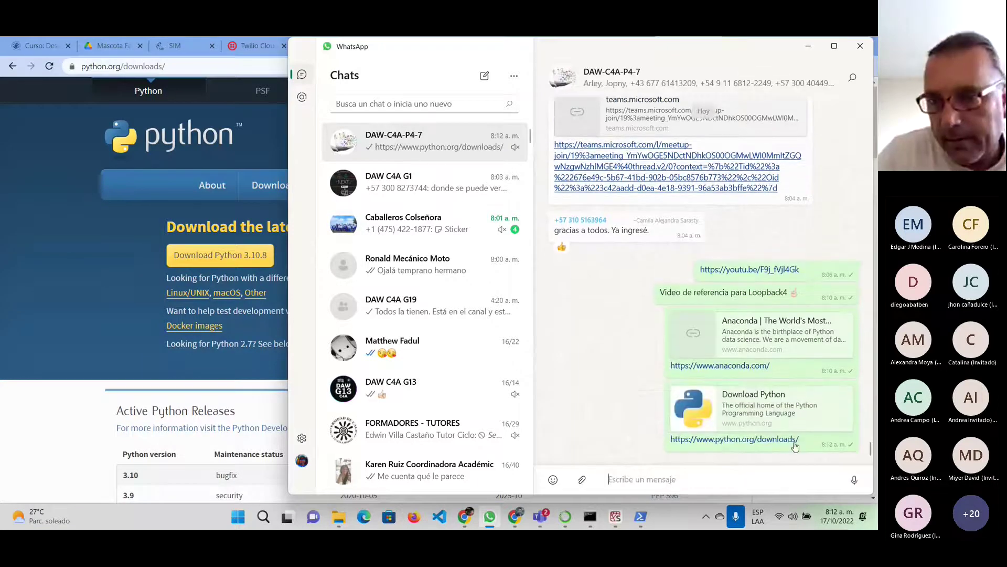
pyautogui.click(796, 445)
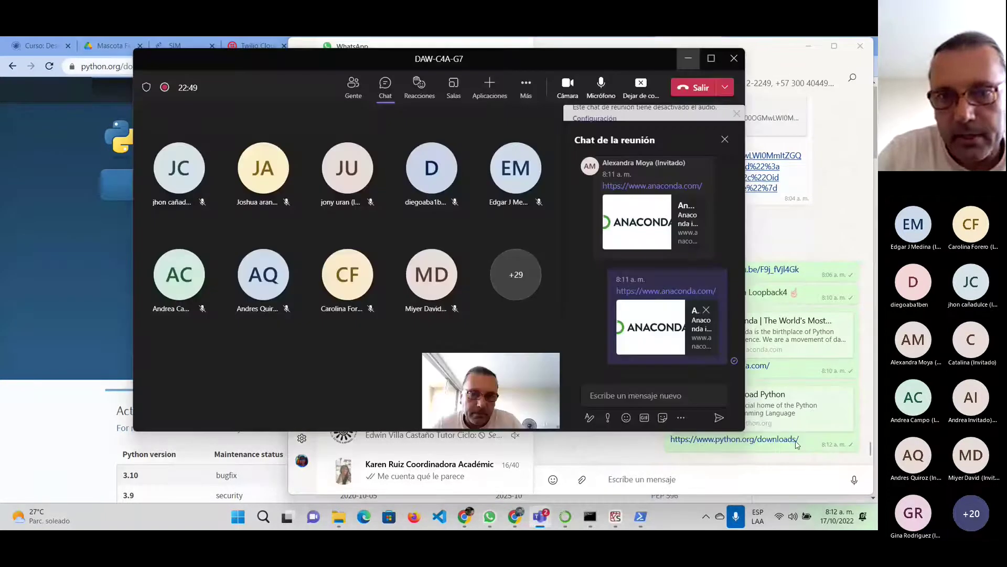
pyautogui.click(622, 397)
pyautogui.hotkey('ctrl', 'v')
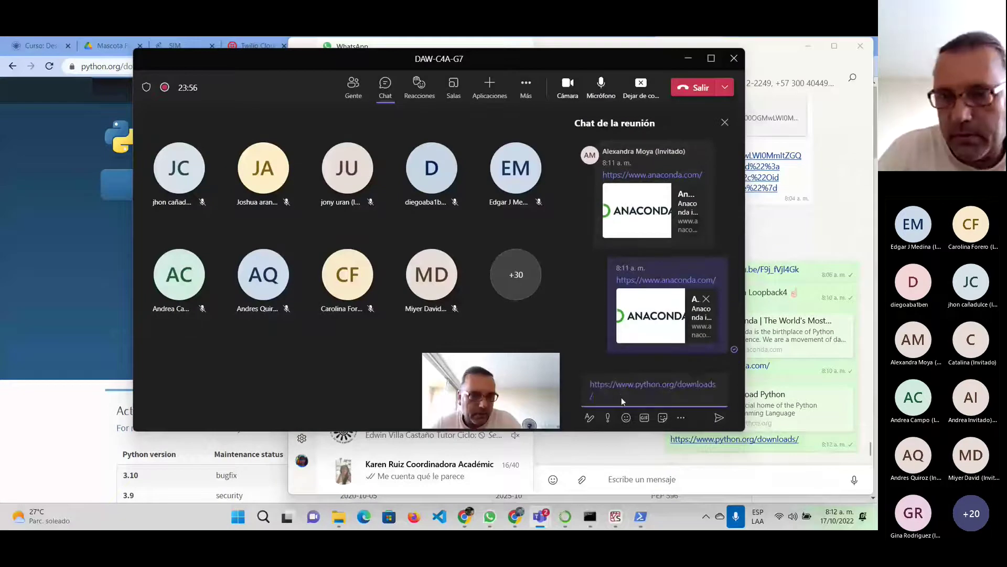
pyautogui.press('Return')
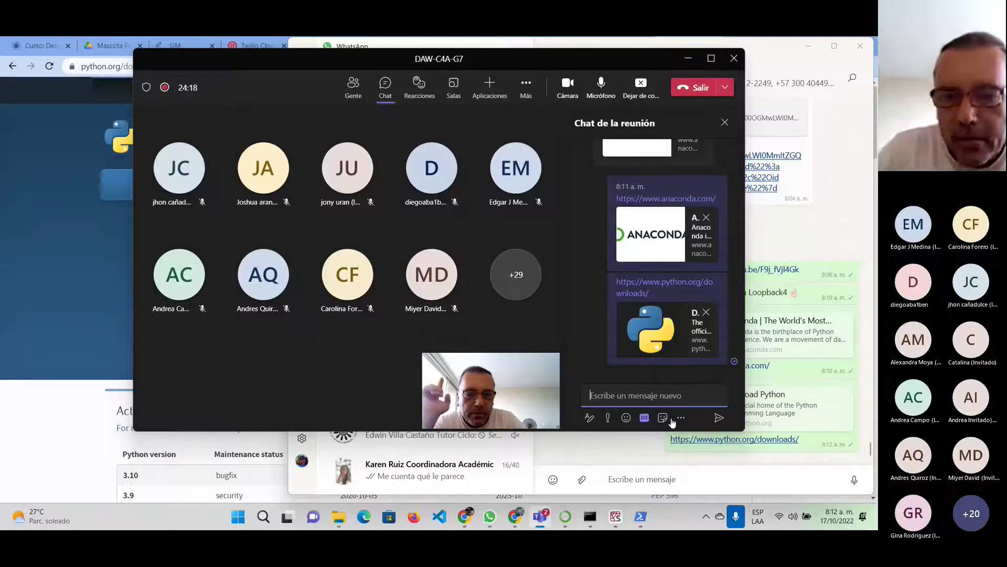
pyautogui.click(463, 518)
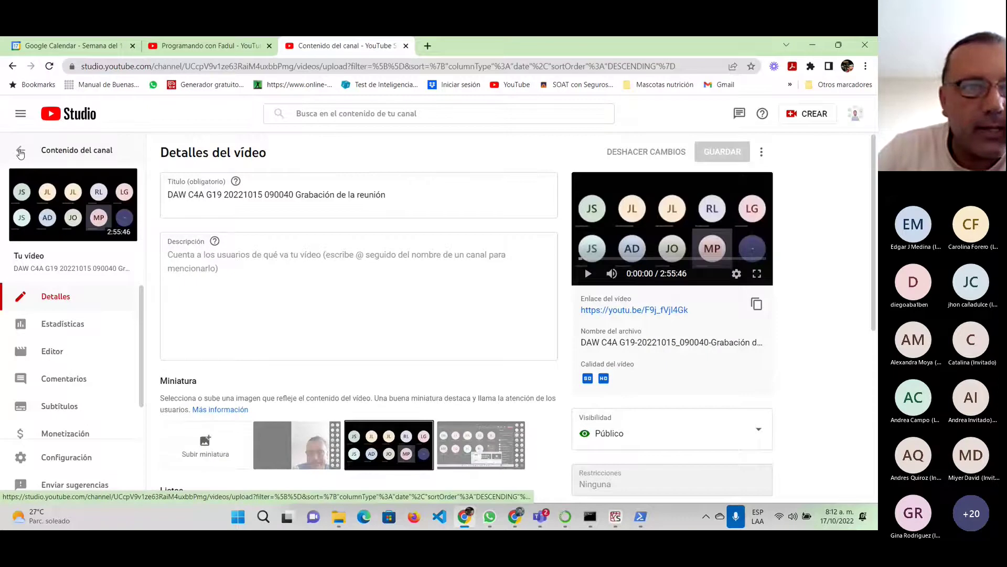
# Search the channel content for 'python des' and copy the share link of Python desde cero video 1
pyautogui.click(21, 154)
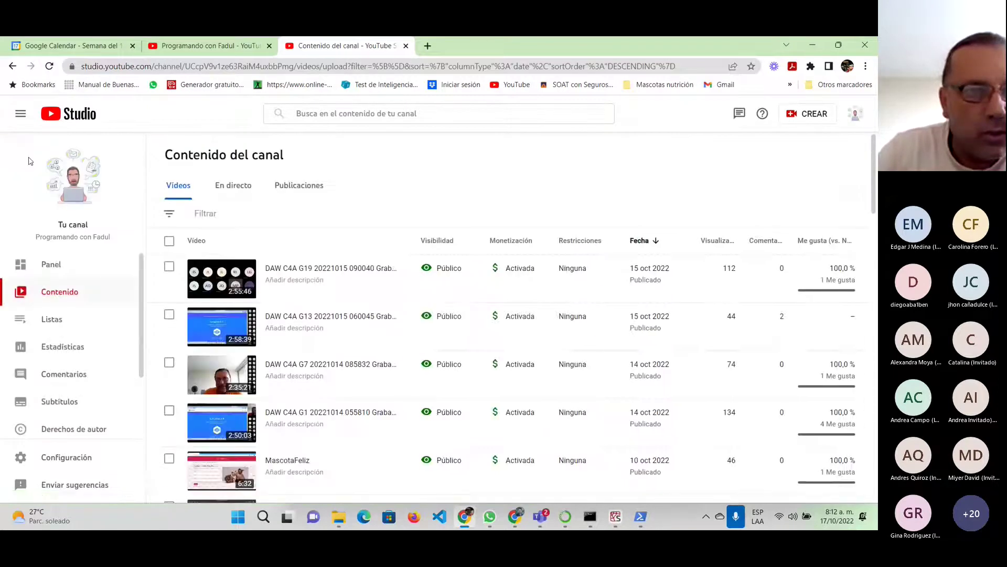
pyautogui.click(61, 319)
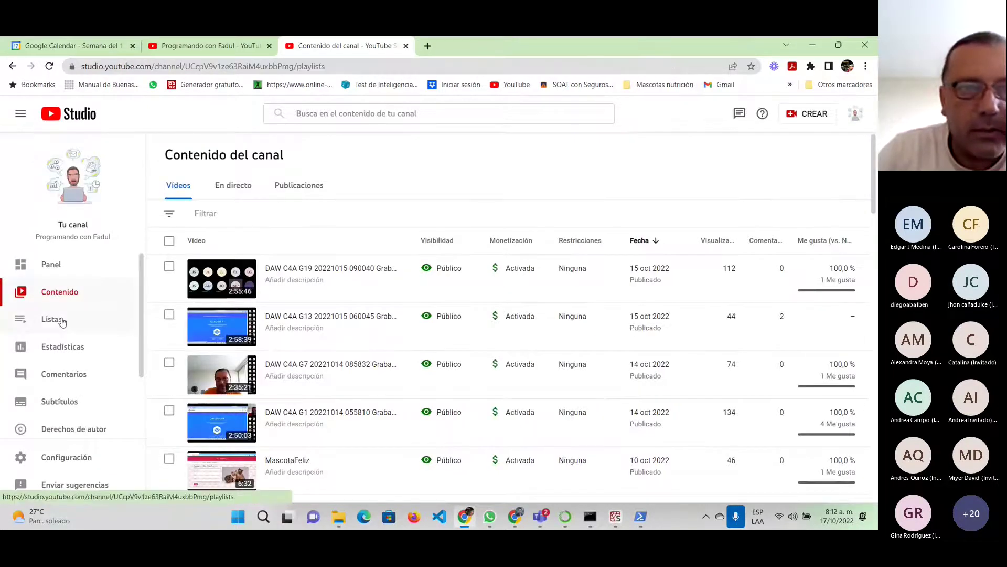
pyautogui.click(372, 112)
pyautogui.write('python')
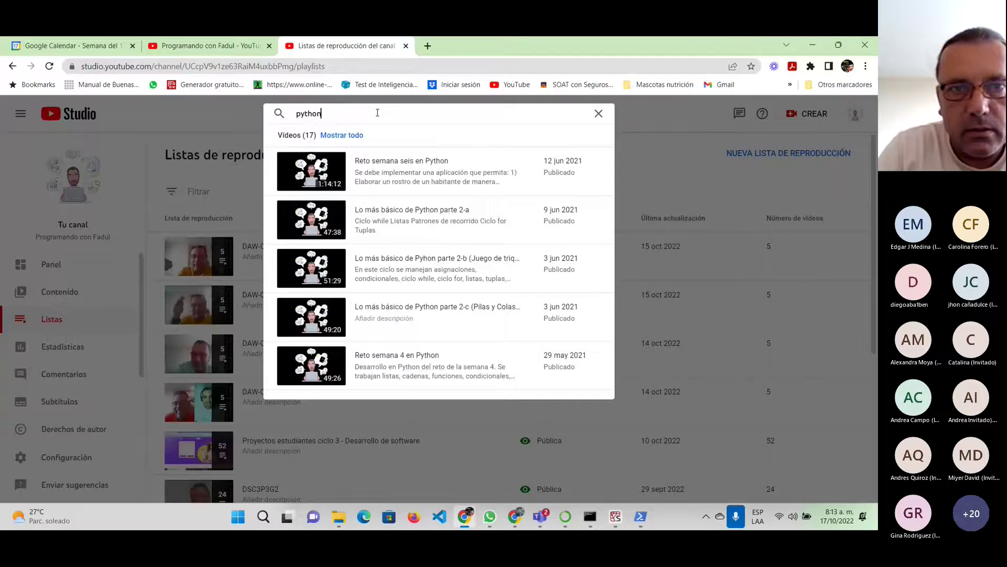
pyautogui.write(' des')
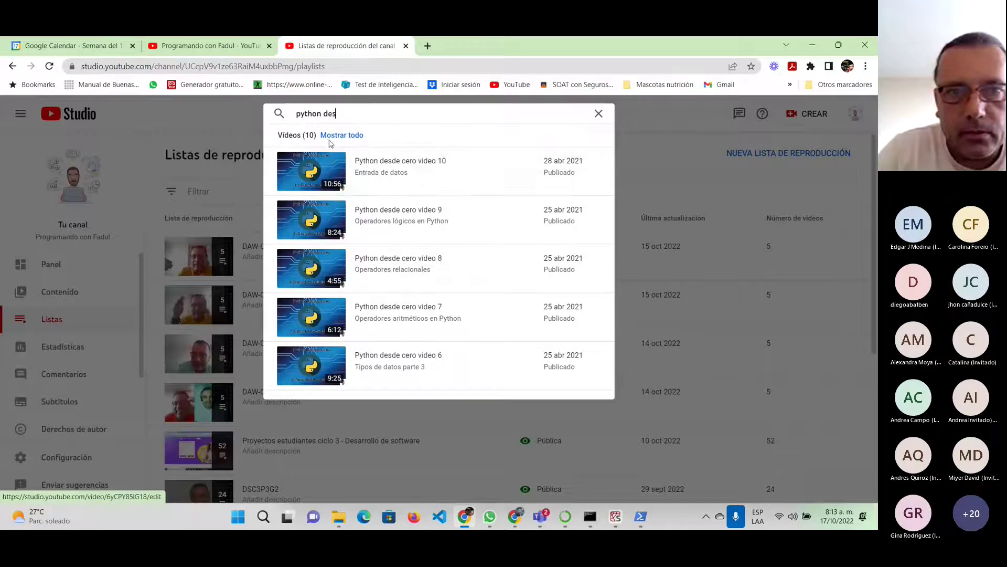
pyautogui.click(334, 137)
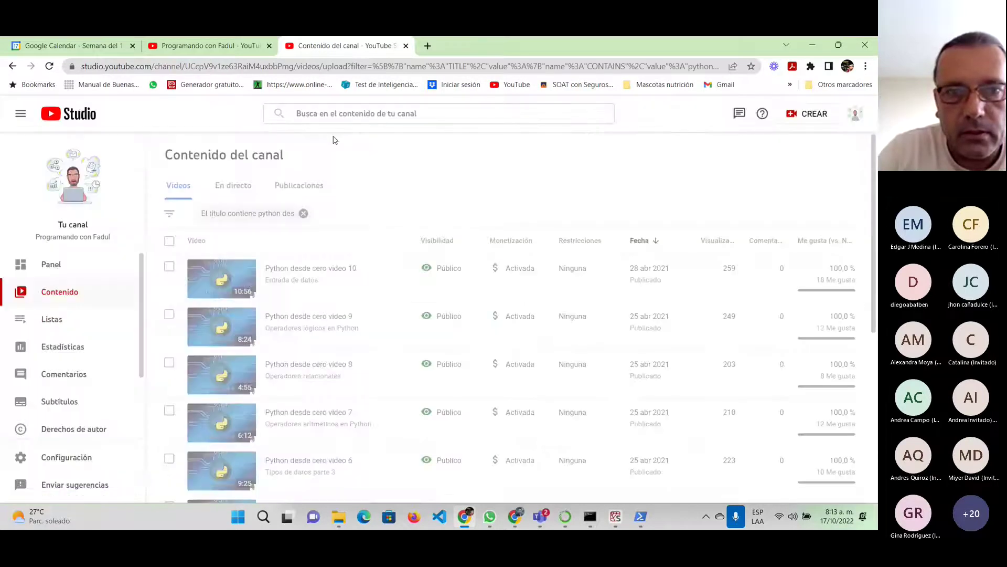
pyautogui.scroll(-6, 351, 348)
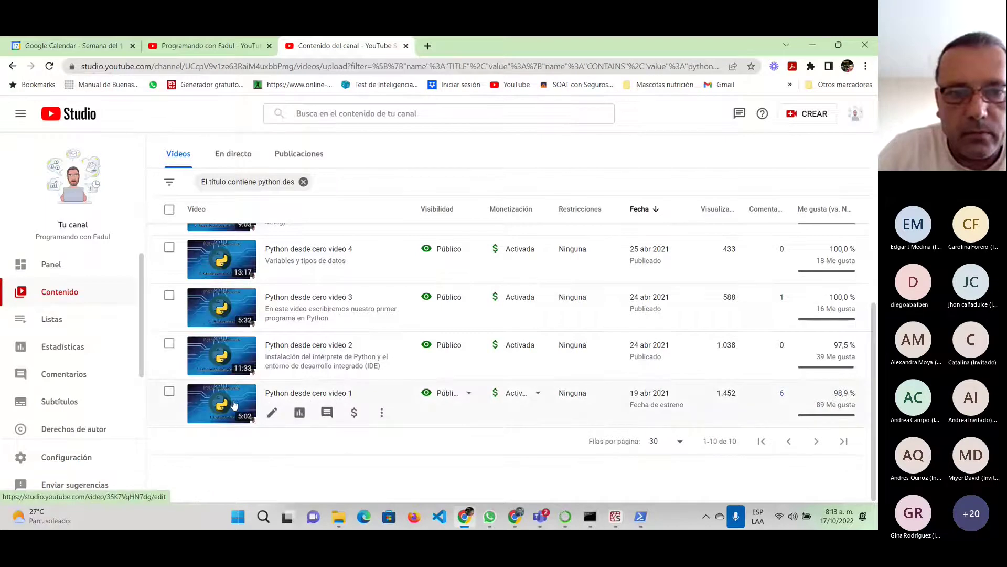
pyautogui.click(233, 404)
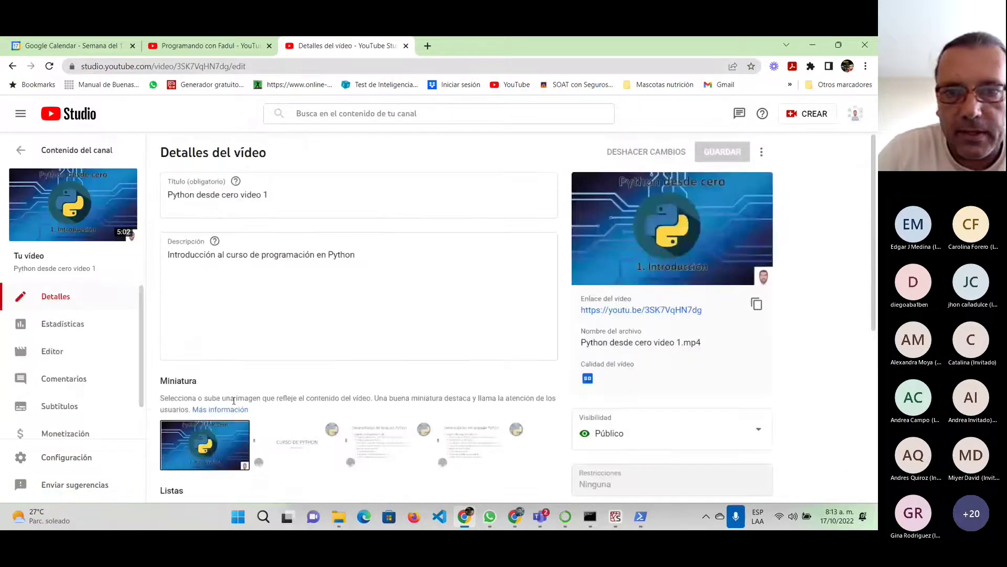
pyautogui.click(758, 306)
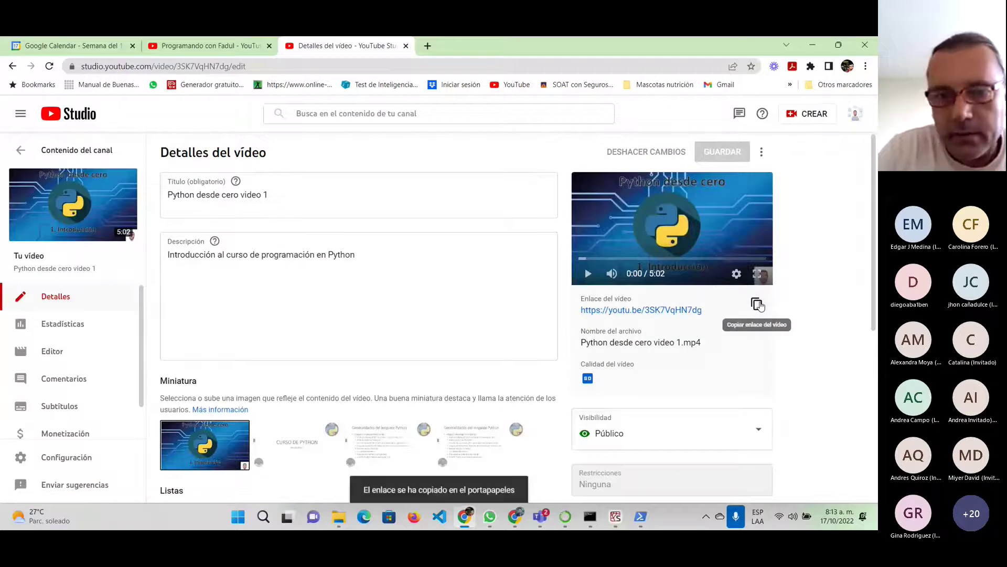
pyautogui.click(498, 515)
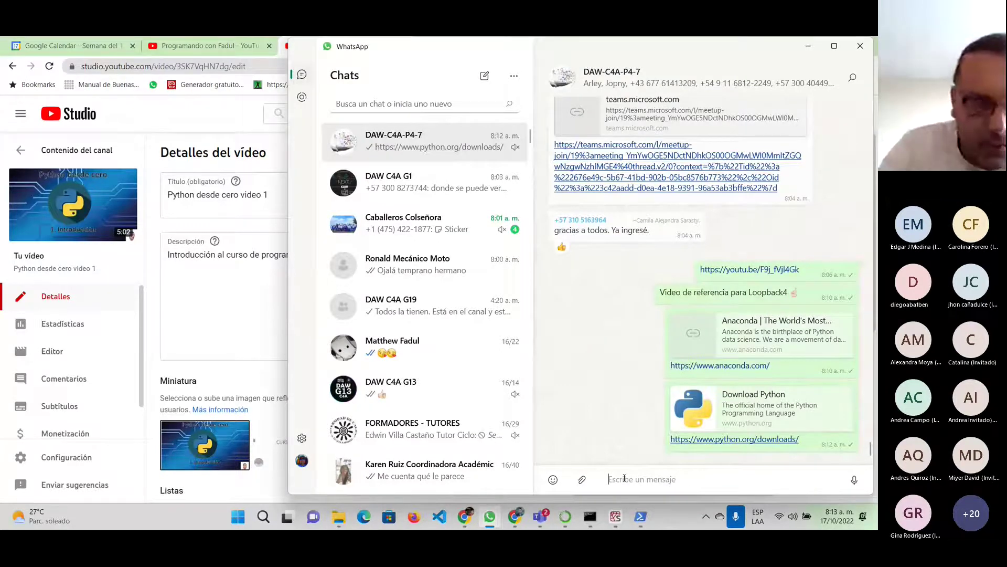
# Send the video 1 youtu.be link to DAW-C4A-P4-7, then go back to the Studio video list
pyautogui.hotkey('ctrl', 'v')
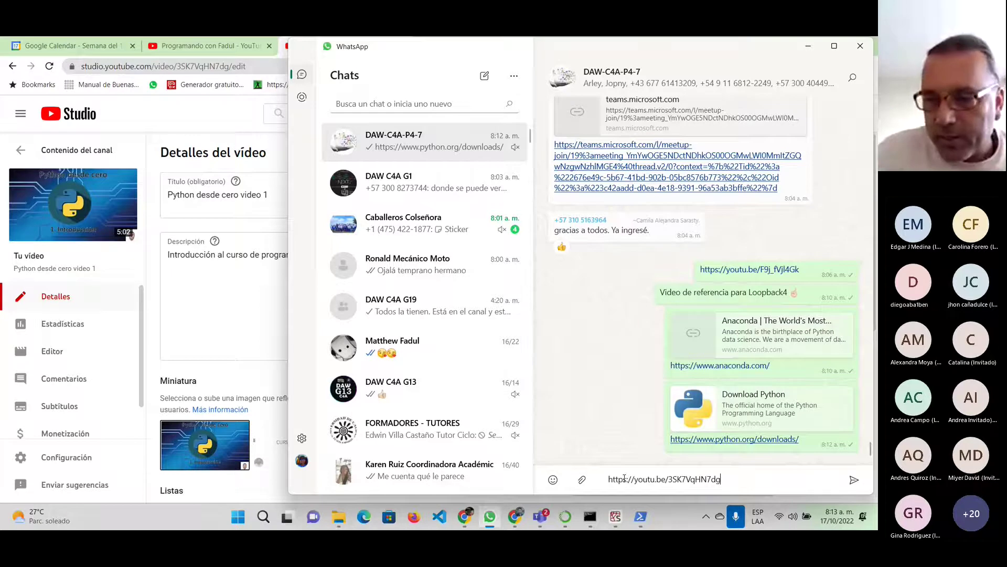
pyautogui.press('Return')
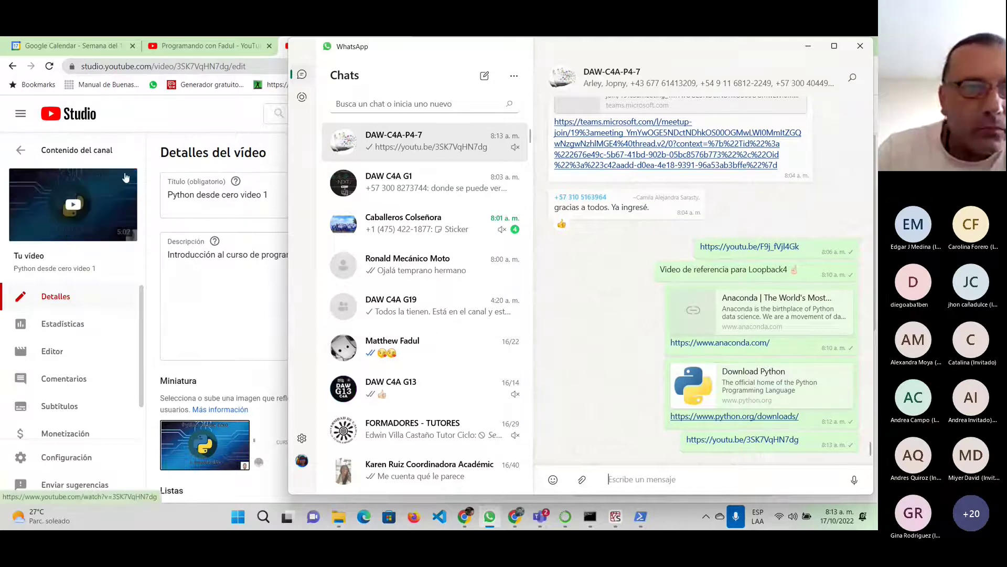
pyautogui.click(20, 154)
pyautogui.click(19, 153)
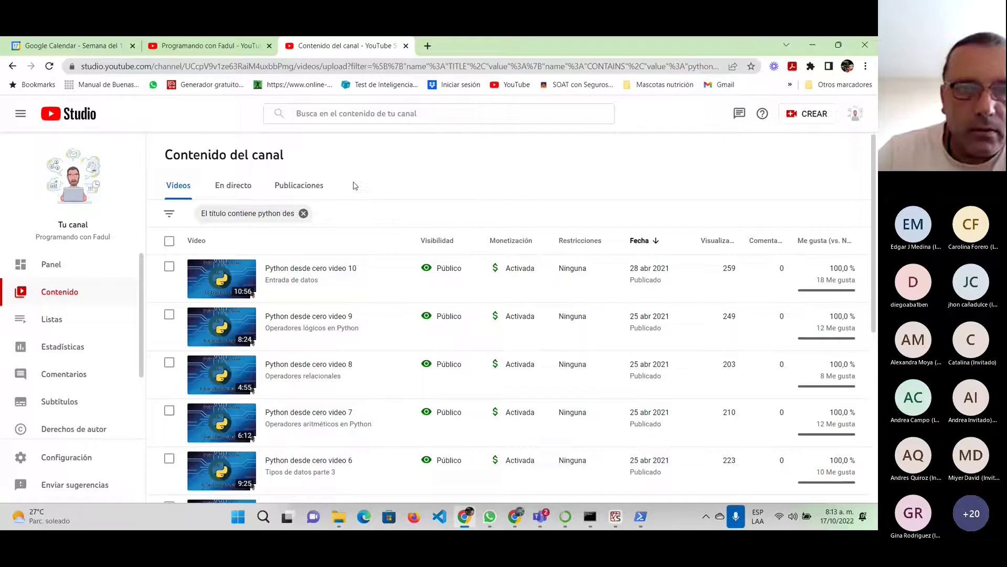
# Clear the 'El título contiene python' filter to list all videos, then minimize the browser
pyautogui.click(304, 213)
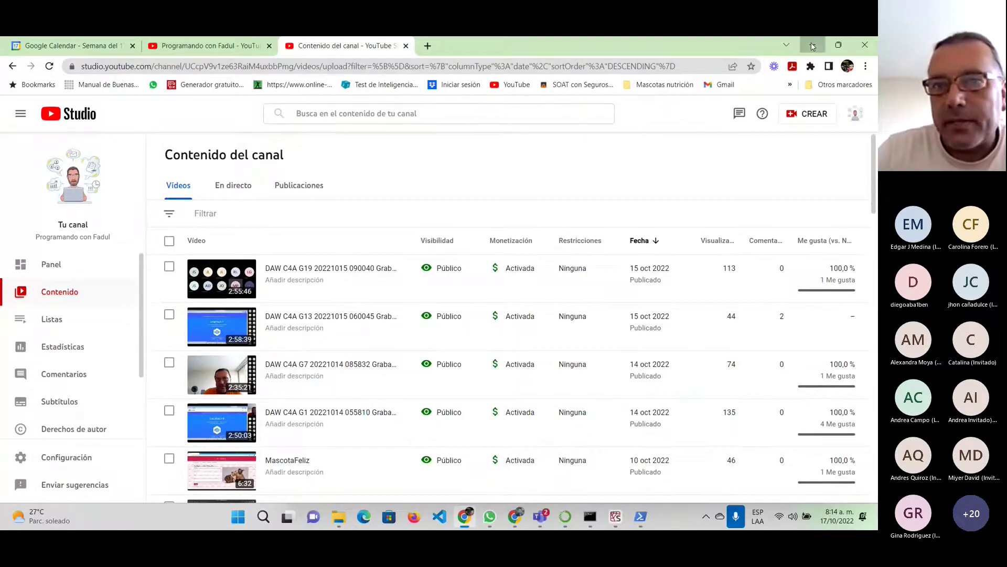
pyautogui.click(812, 47)
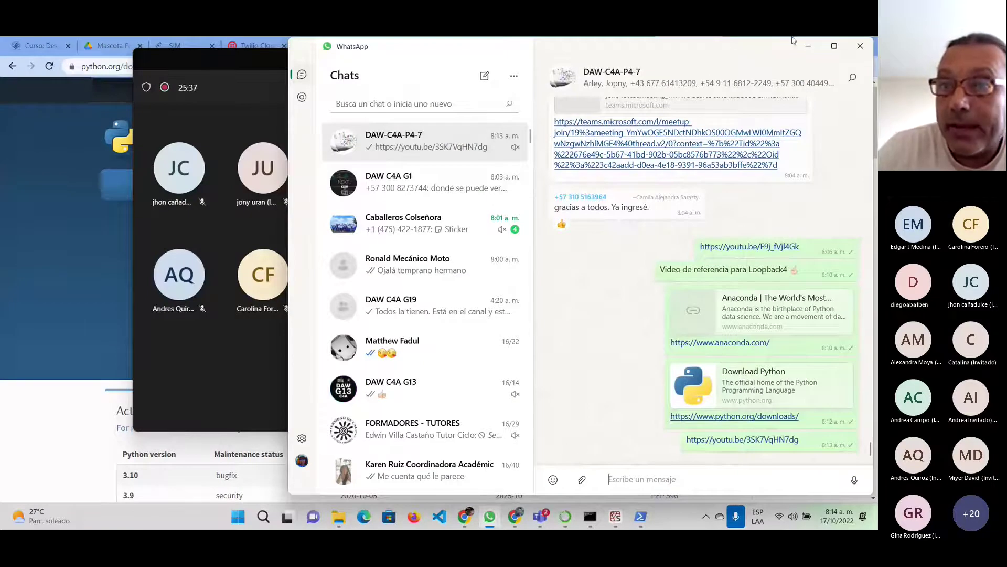
# Post the Python desde cero video 1 link in the DAW-C4A-G7 Teams meeting chat
pyautogui.click(809, 49)
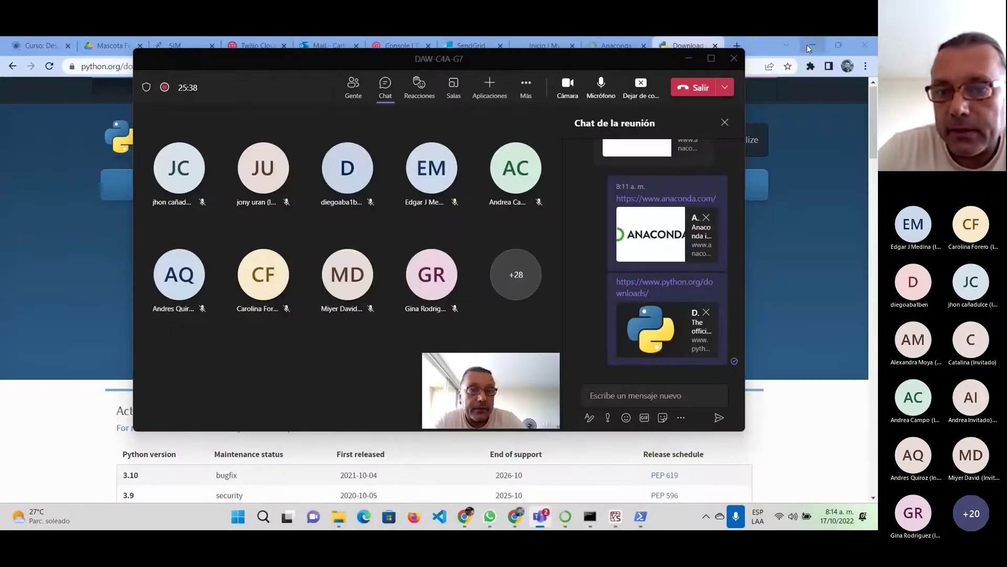
pyautogui.click(615, 394)
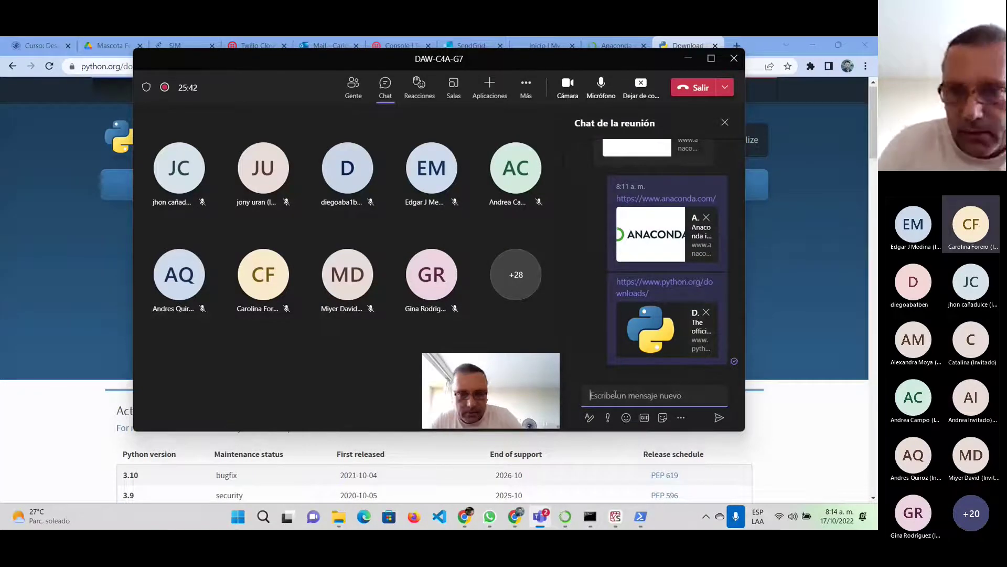
pyautogui.hotkey('ctrl', 'v')
pyautogui.press('Return')
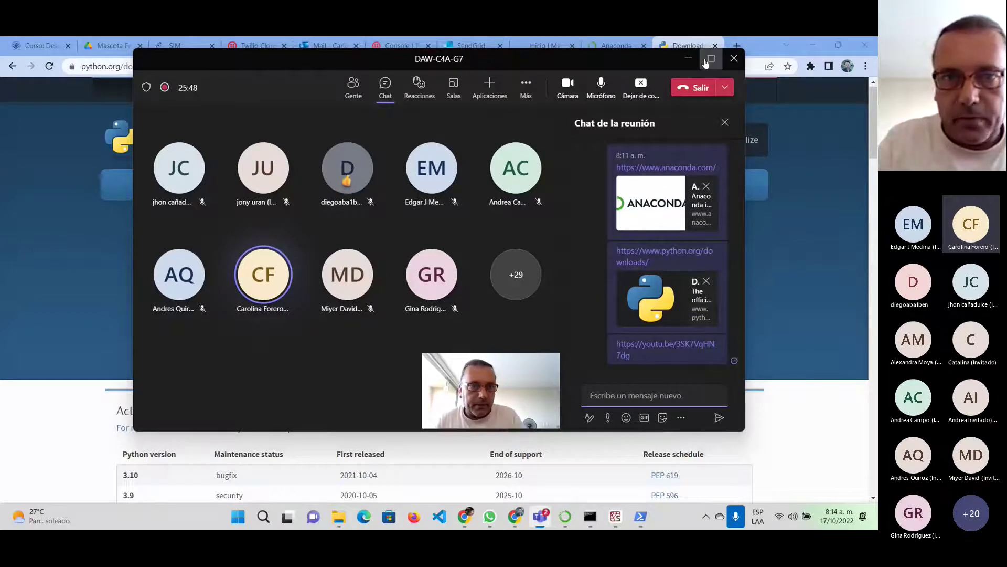
pyautogui.click(688, 59)
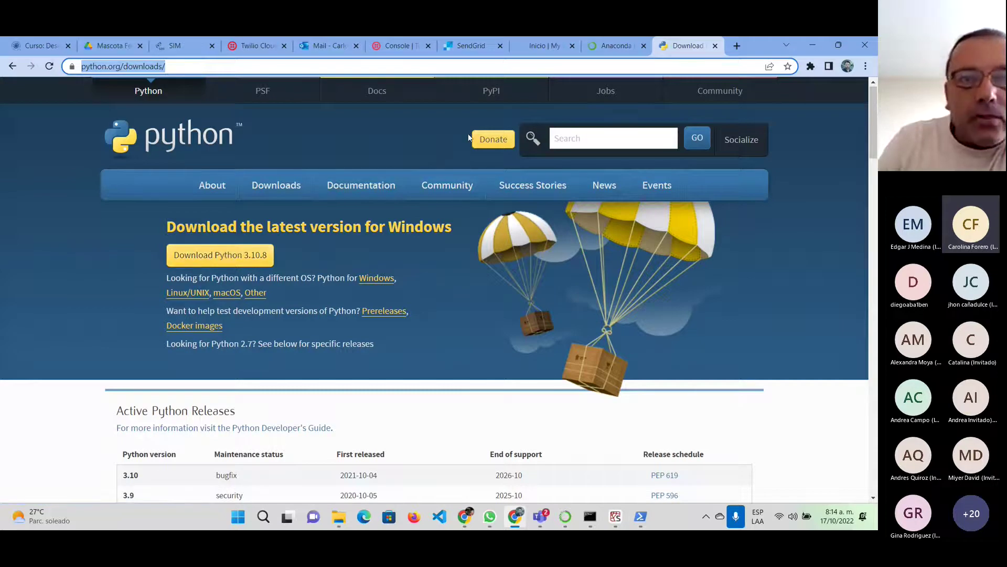
# Switch to the Mascota Feliz requirements PDF tab in Google Drive
pyautogui.click(105, 46)
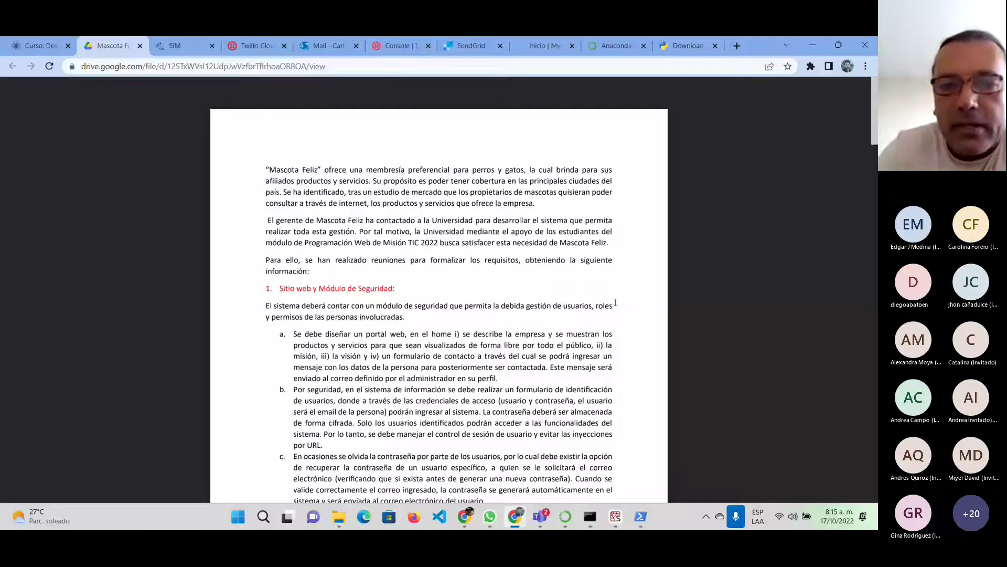
# Scroll the PDF to show items d and e of the section 1 security-module requirements
pyautogui.scroll(-1, 458, 298)
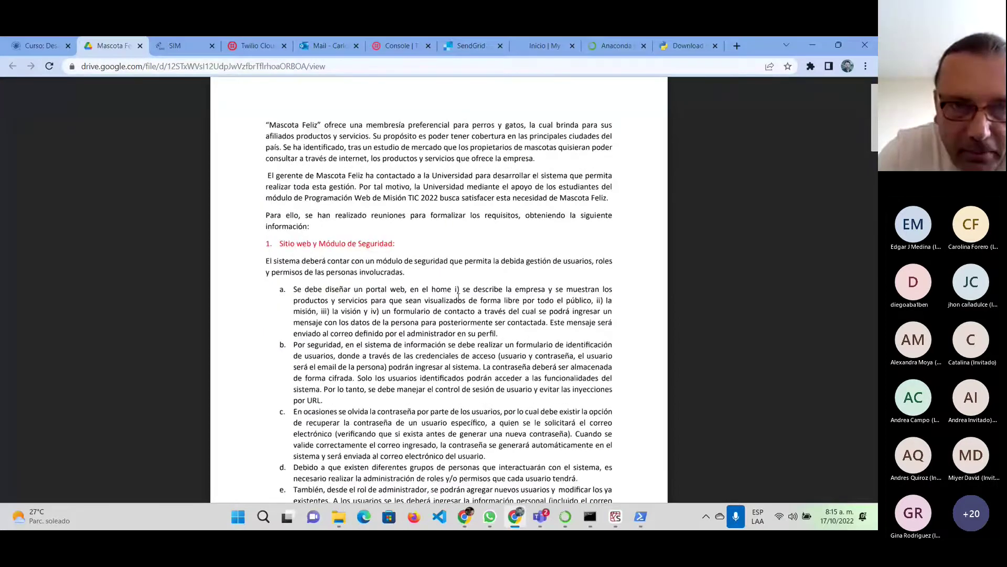
pyautogui.scroll(-2, 458, 297)
pyautogui.scroll(-1, 458, 298)
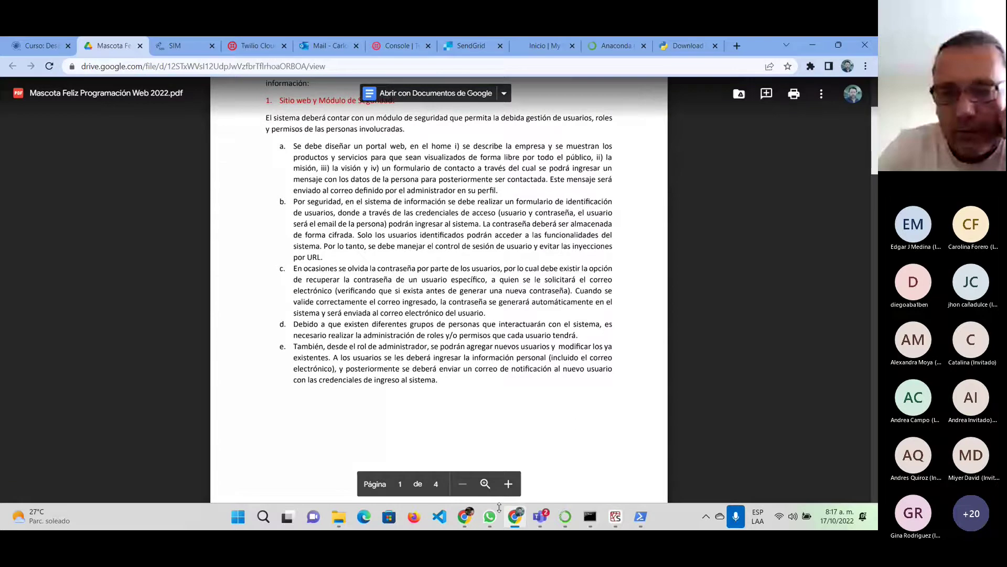
# Open epsparamascotassim.com, the S.I.M. EPS para mascotas site, in a new Chrome tab
pyautogui.click(464, 516)
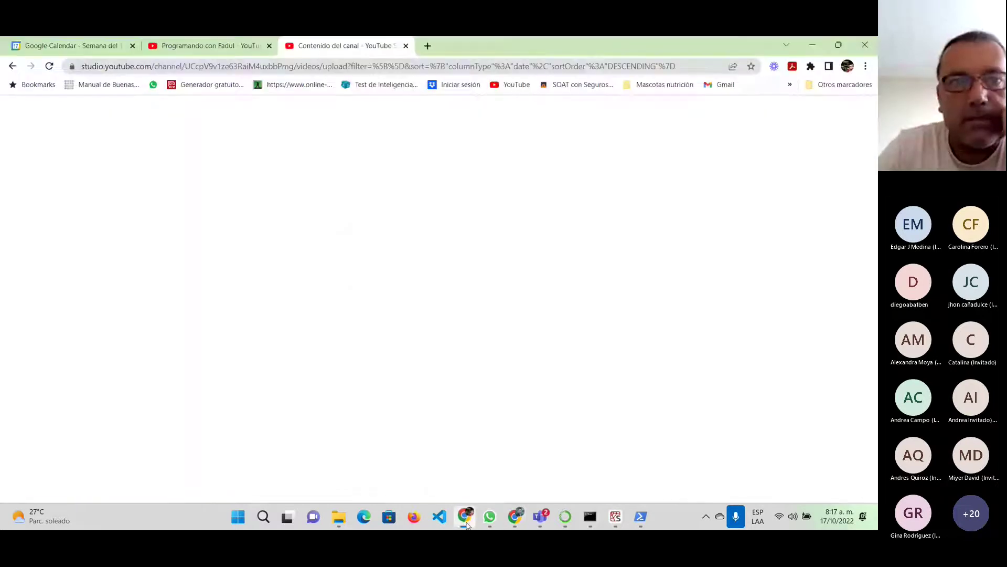
pyautogui.click(428, 46)
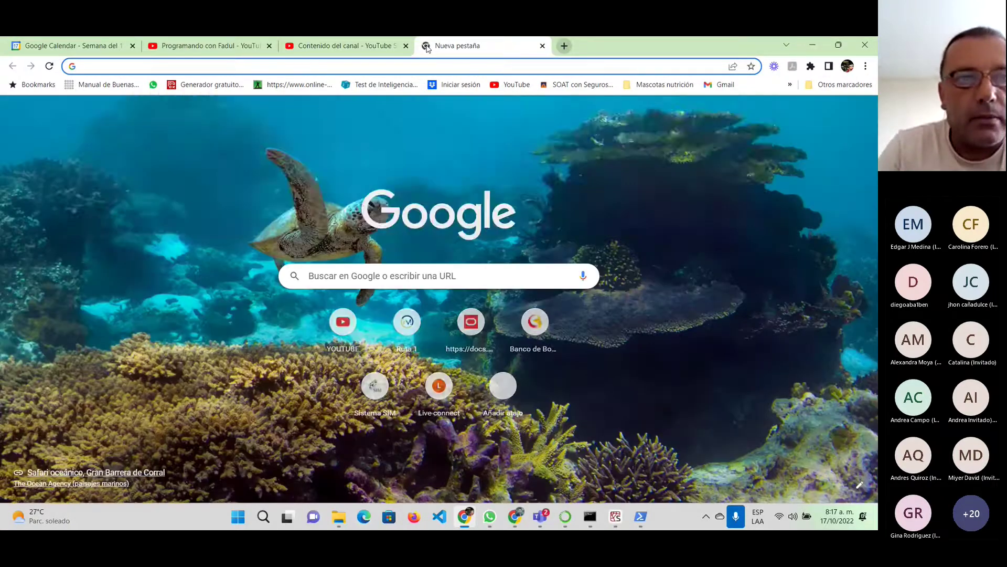
pyautogui.write('epsparamascotassim.com')
pyautogui.press('Return')
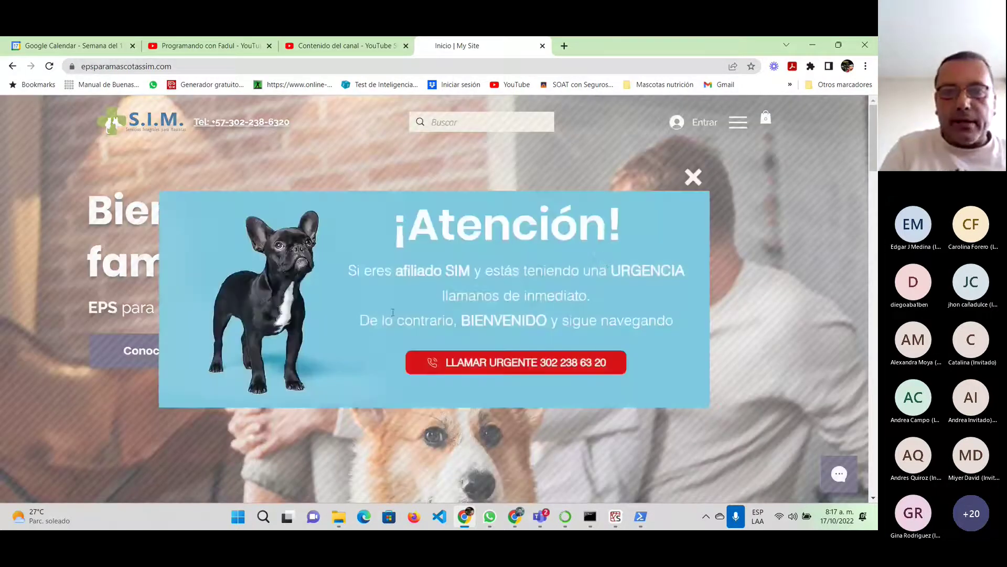
# Close the ¡Atención! popup and scroll the S.I.M. home page down to the contact footer and back up
pyautogui.click(693, 179)
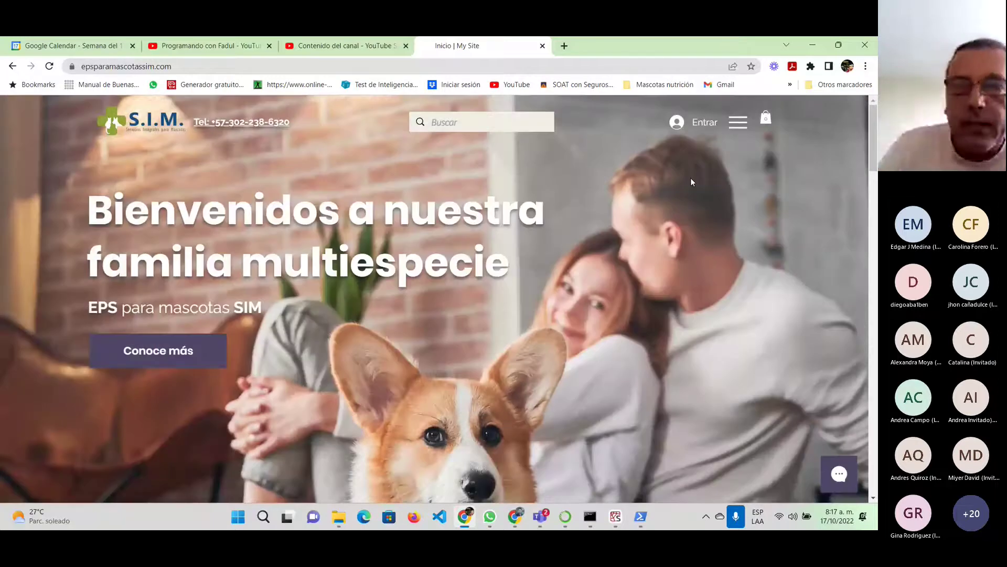
pyautogui.scroll(-4, 691, 177)
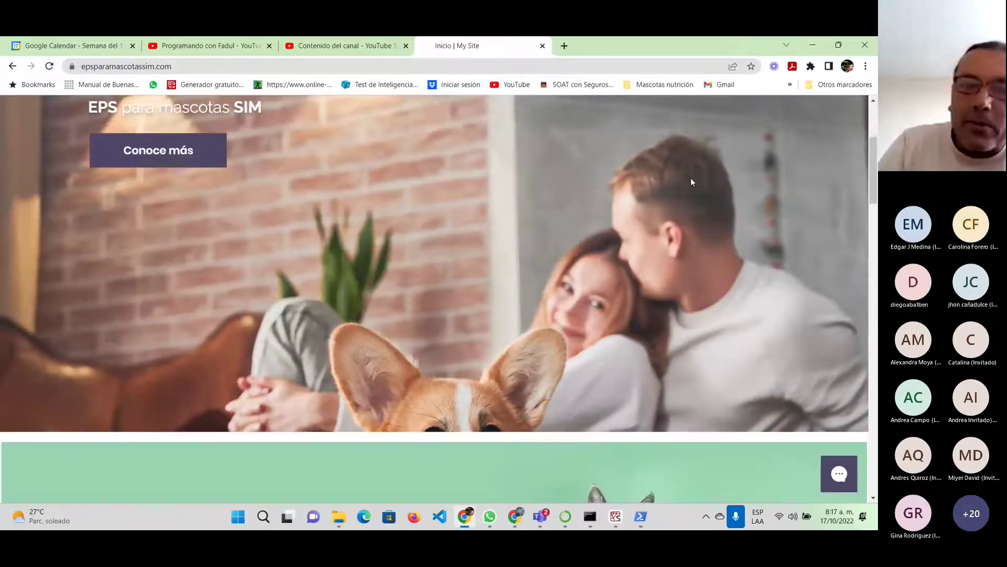
pyautogui.scroll(-12, 690, 177)
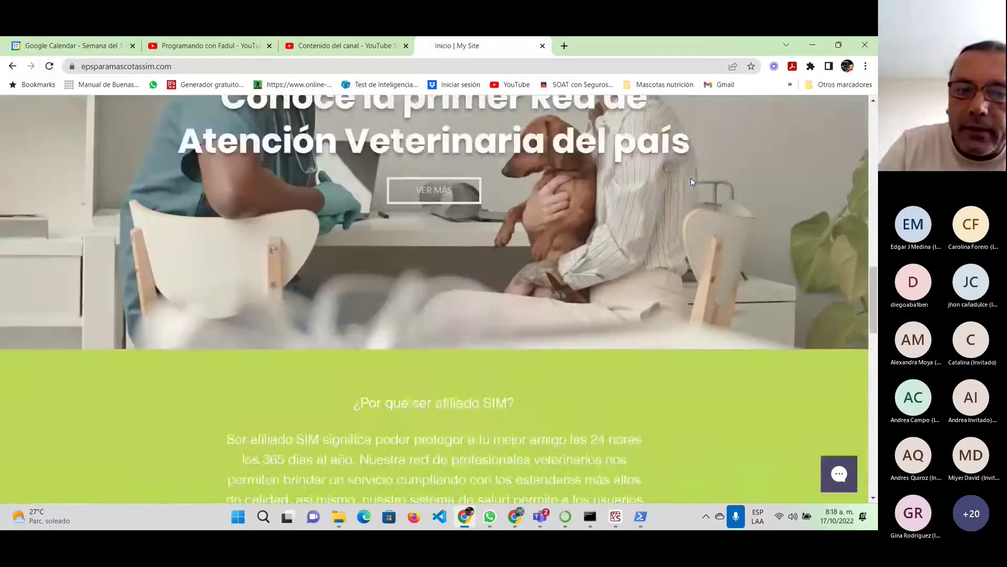
pyautogui.scroll(-9, 690, 181)
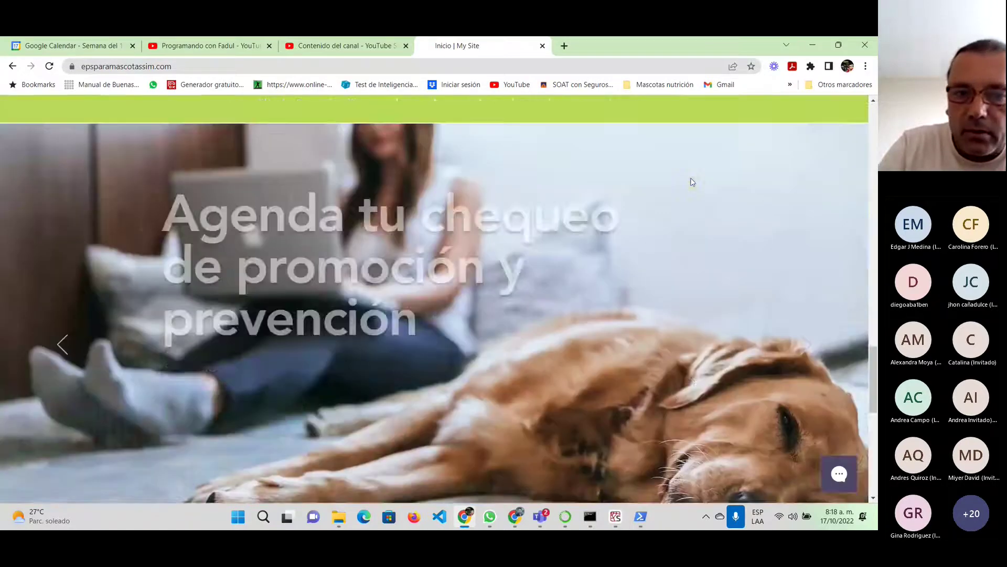
pyautogui.scroll(-8, 690, 181)
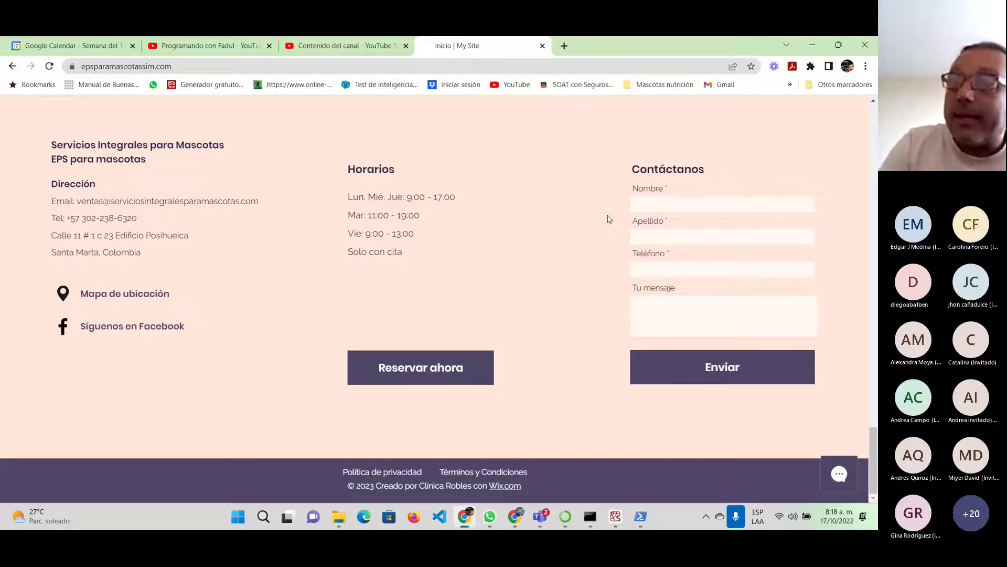
pyautogui.scroll(20, 608, 219)
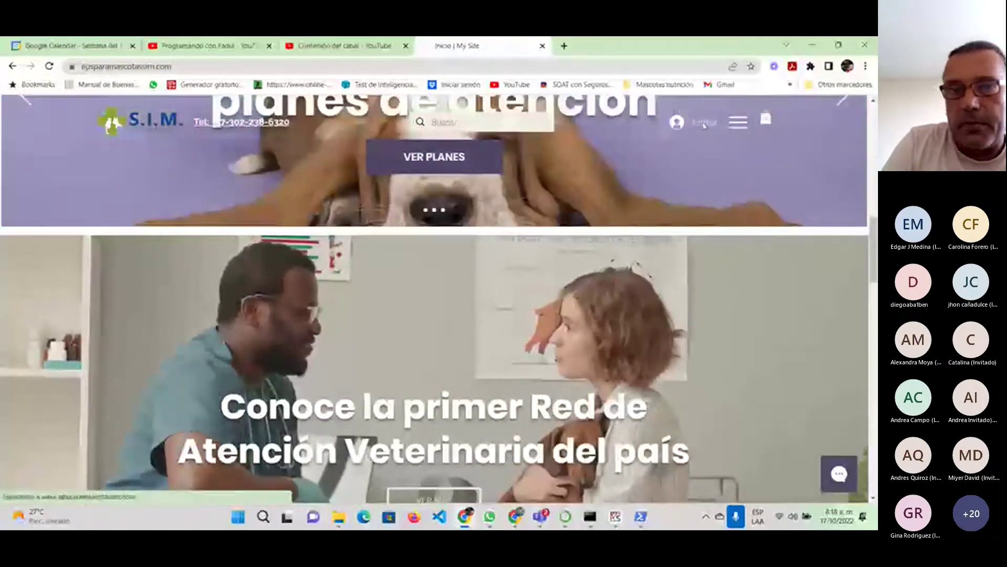
# Open the S.I.M. sign-in page, then minimize the site window to reveal the requirements PDF
pyautogui.click(704, 123)
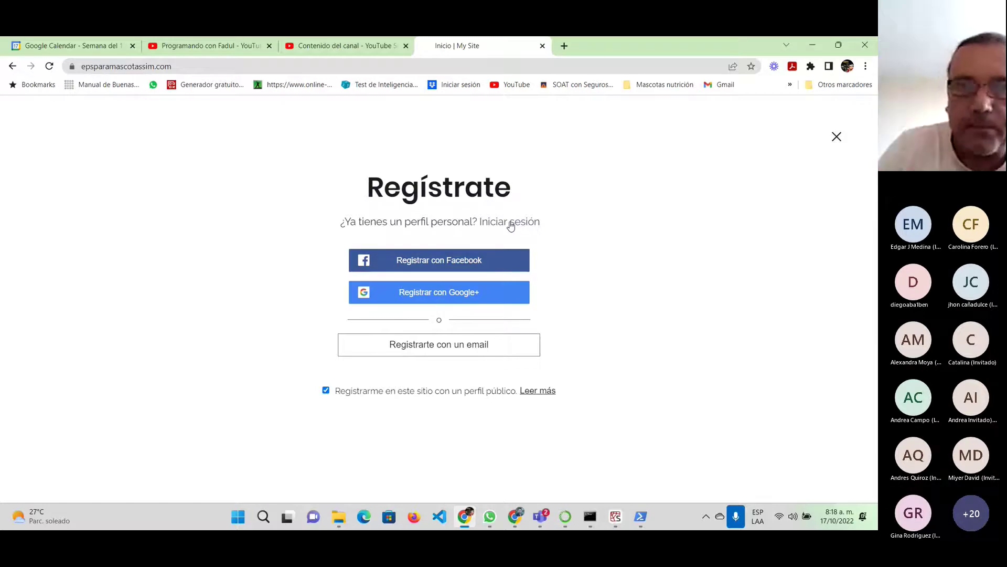
pyautogui.click(812, 46)
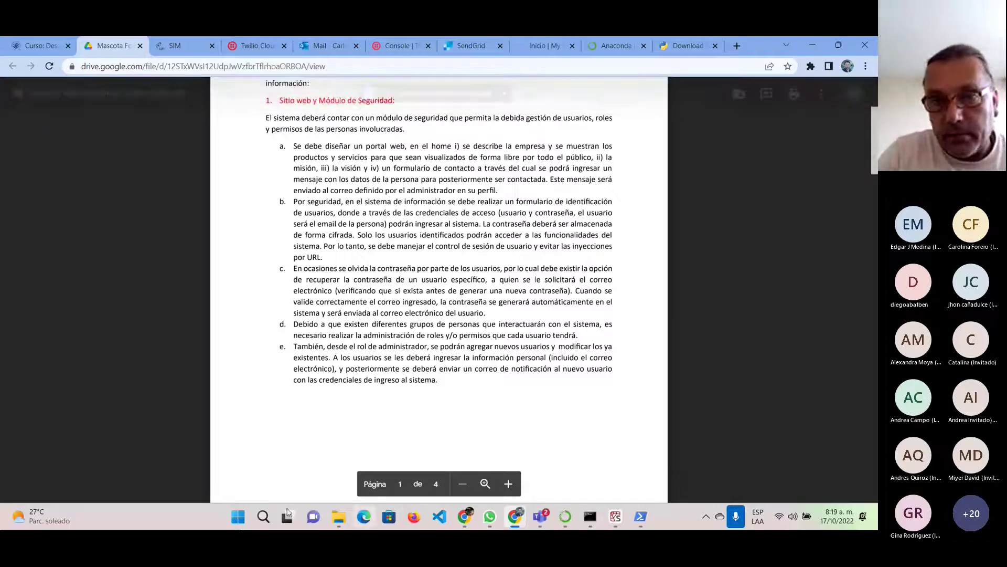
# Close the command prompt, restore Chrome, and switch to the SIM admin tab showing Error 404
pyautogui.click(516, 519)
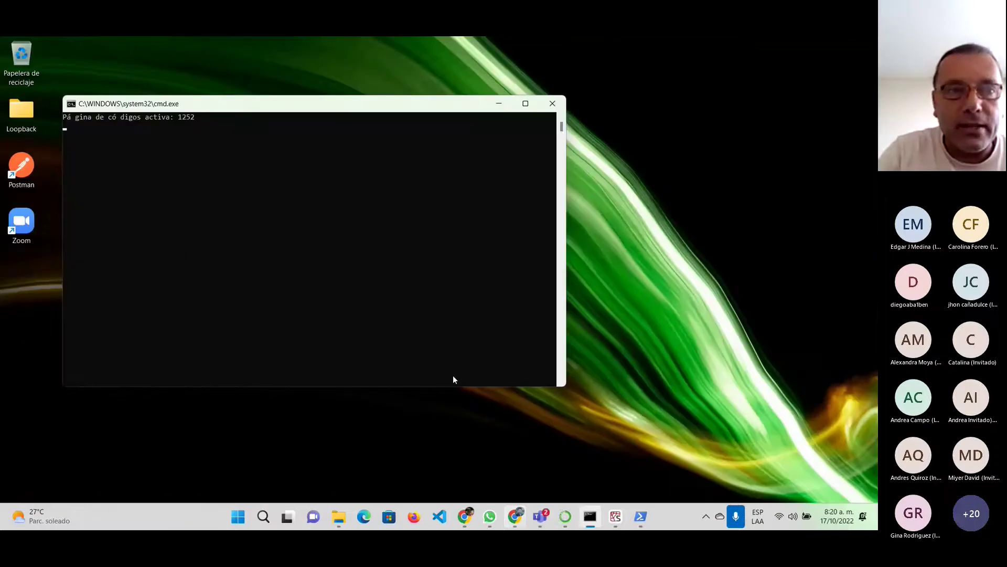
pyautogui.click(552, 104)
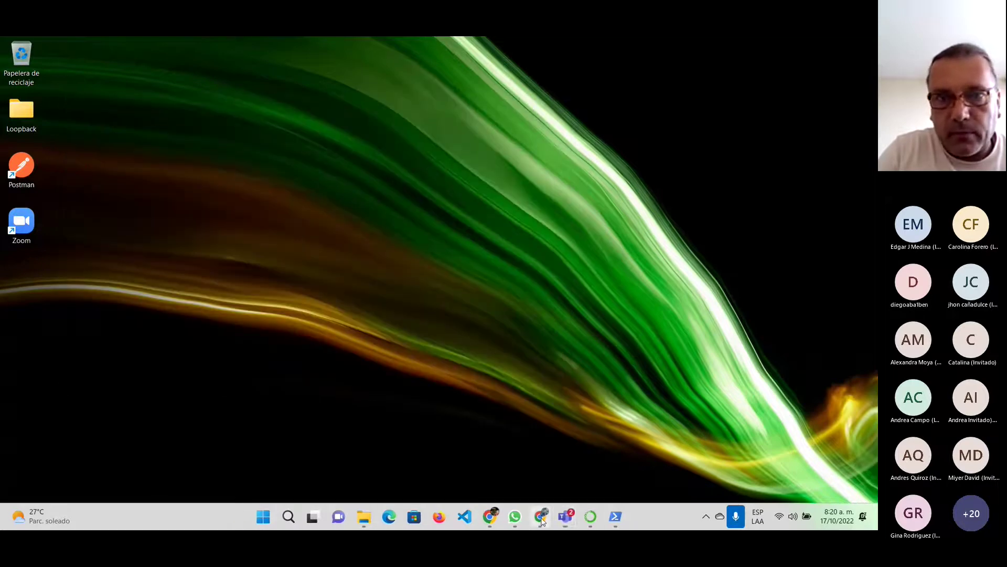
pyautogui.click(541, 516)
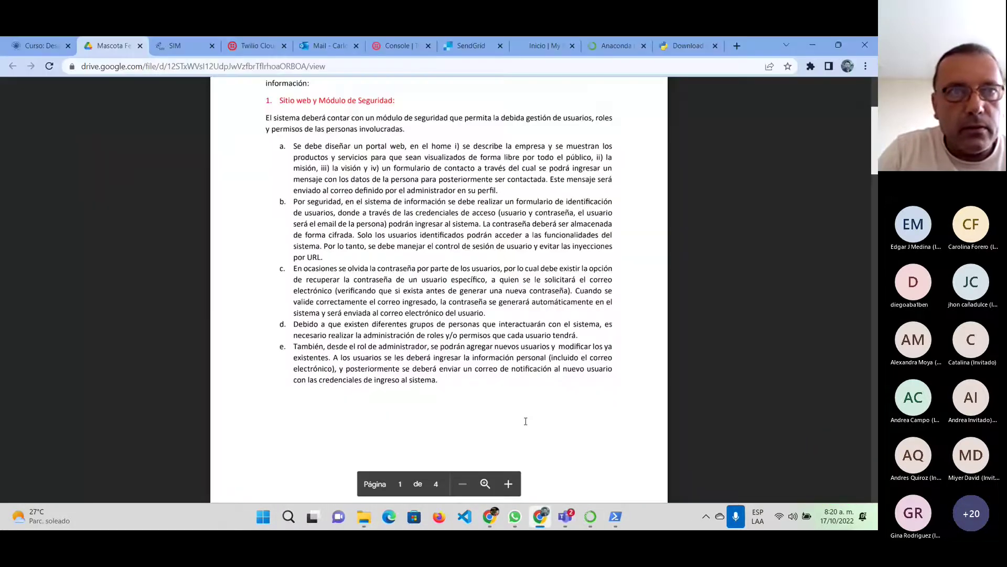
pyautogui.click(176, 48)
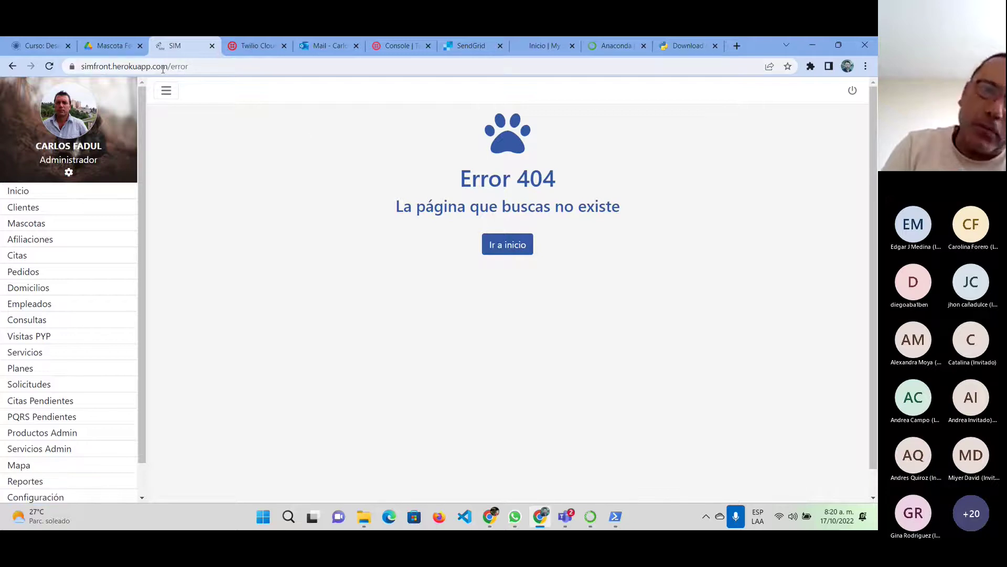
# Leave the 404 page for the /admin/inicio dashboard via Inicio in the sidebar
pyautogui.click(201, 69)
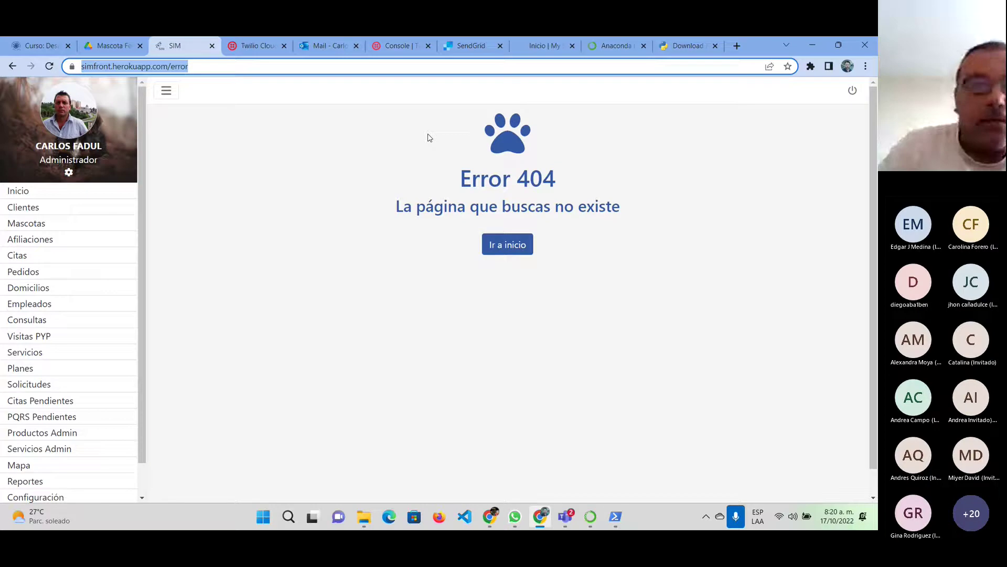
pyautogui.click(16, 193)
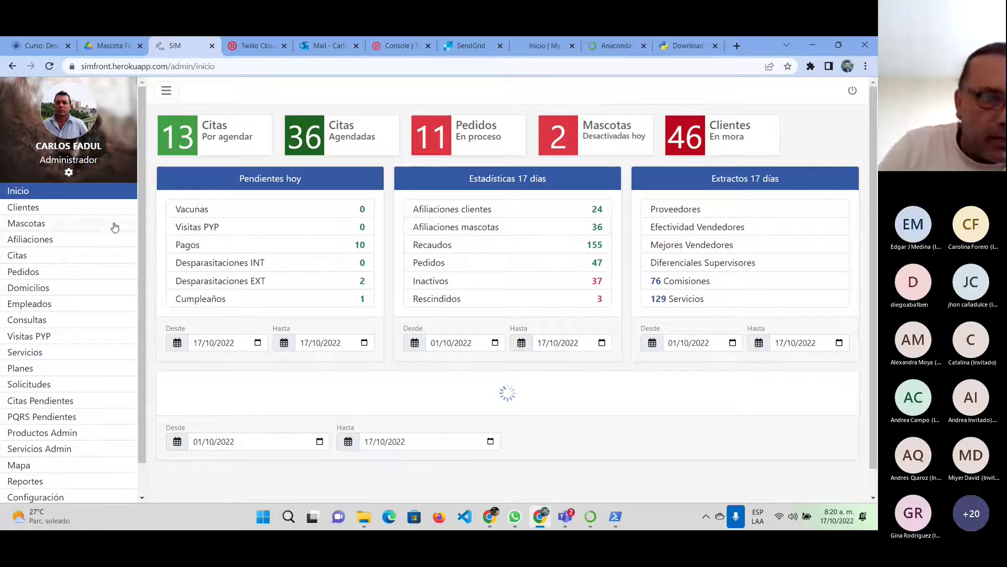
# Open Empleados and review an administrator's edit form, closing it without saving
pyautogui.click(39, 305)
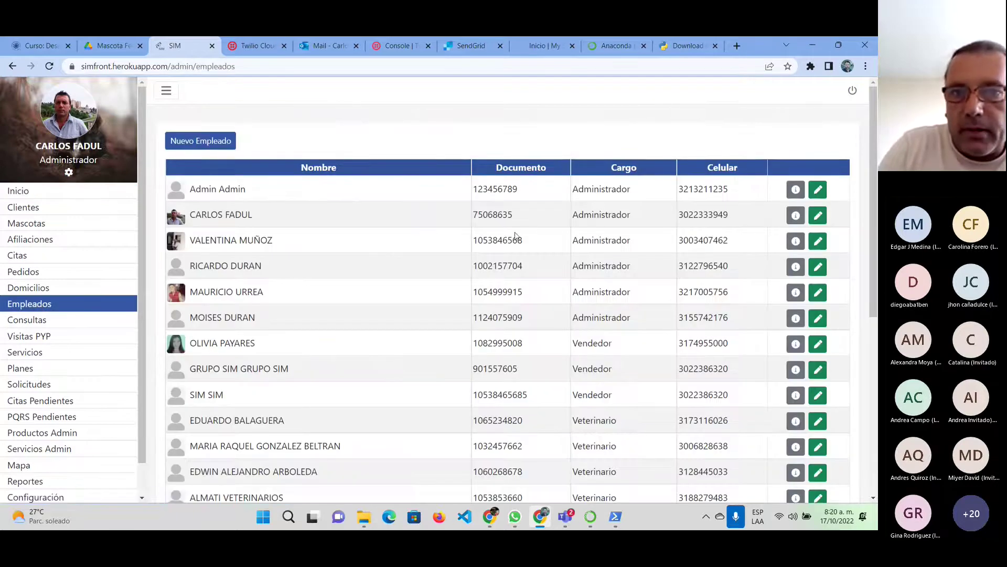
pyautogui.click(818, 243)
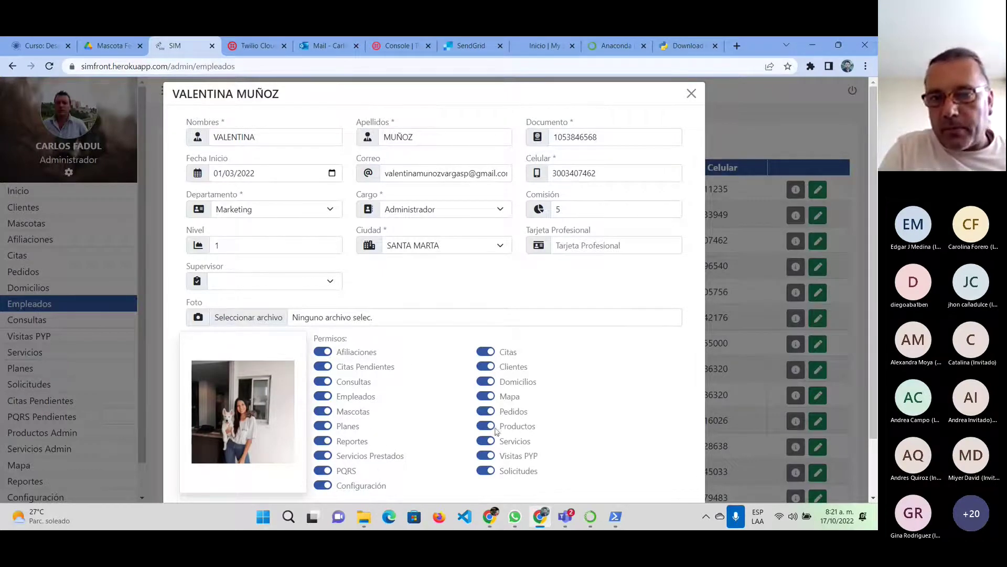
pyautogui.scroll(-2, 549, 425)
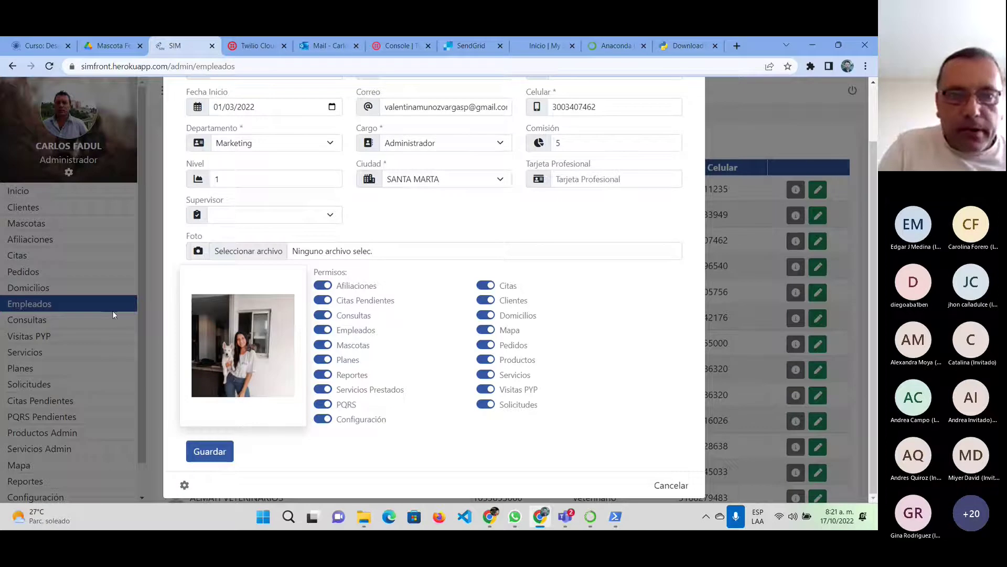
pyautogui.click(659, 485)
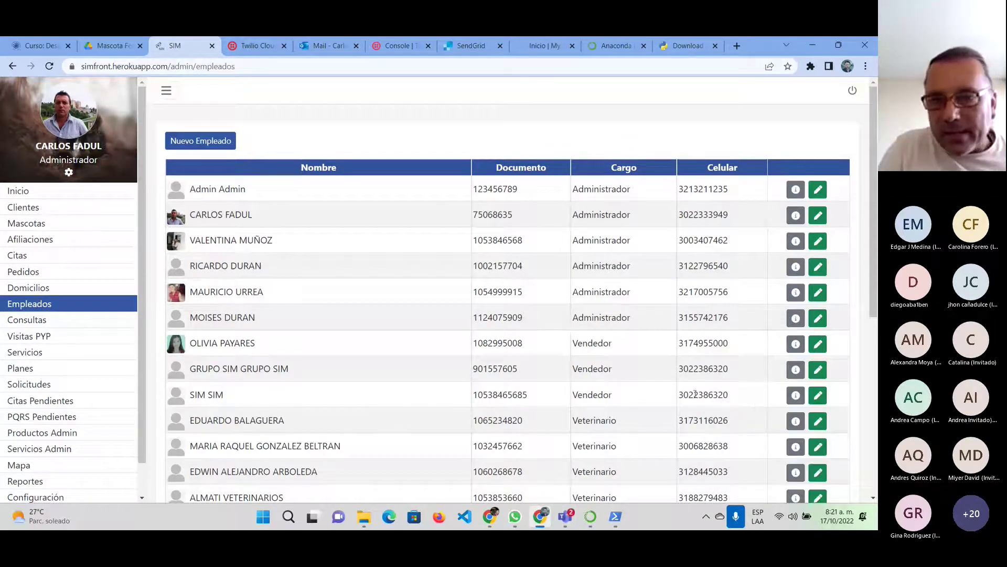
# Review a veterinarian employee's edit form and cancel it without saving
pyautogui.click(818, 421)
pyautogui.scroll(-2, 658, 366)
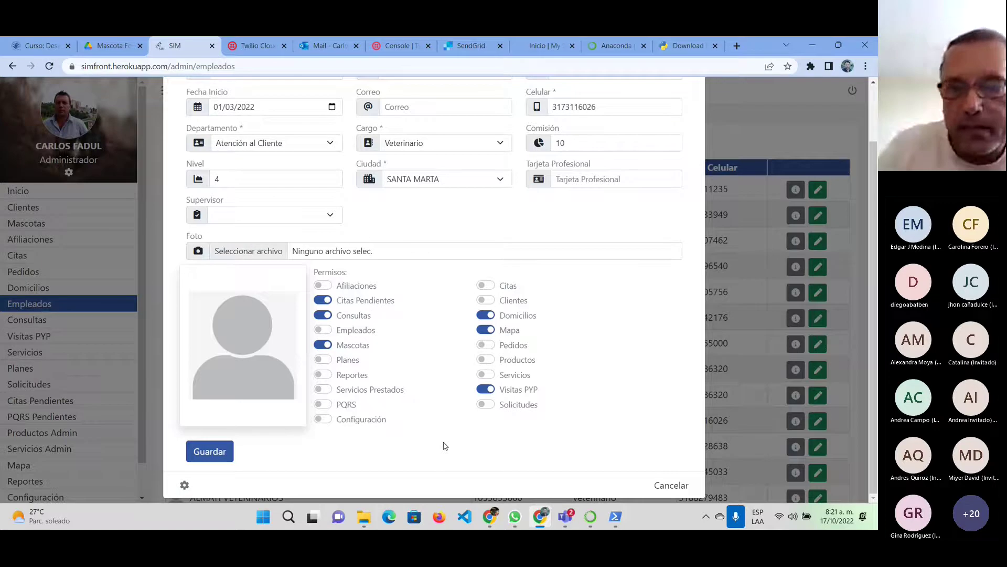
pyautogui.click(672, 485)
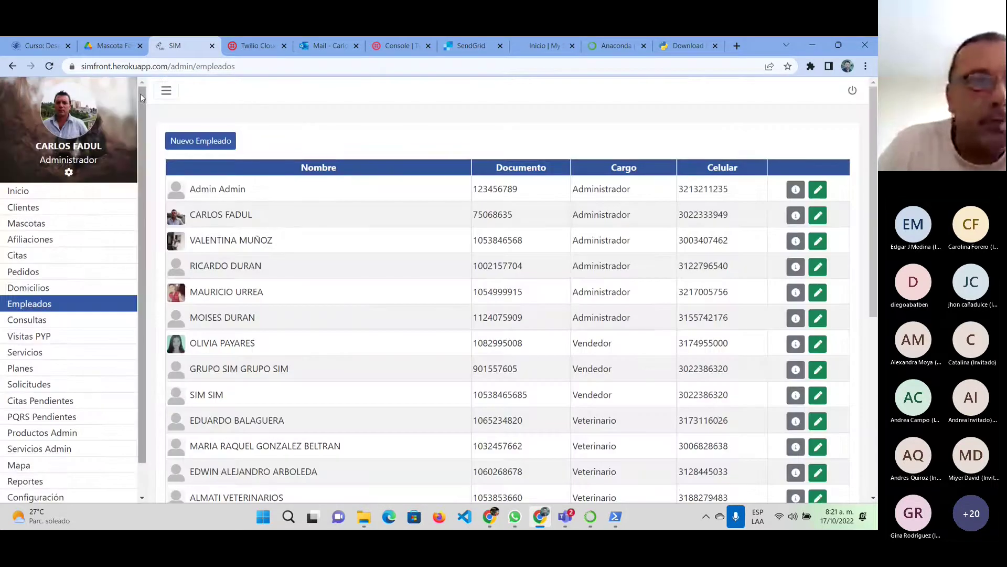
# Return to the Mascota Feliz PDF at security requirements b–e on user management
pyautogui.click(102, 47)
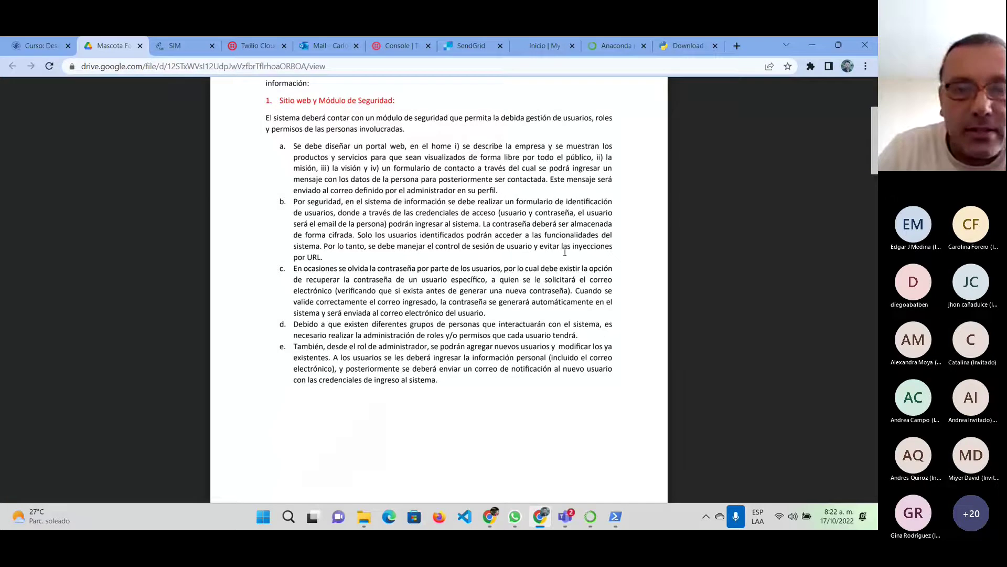
pyautogui.scroll(-2, 493, 257)
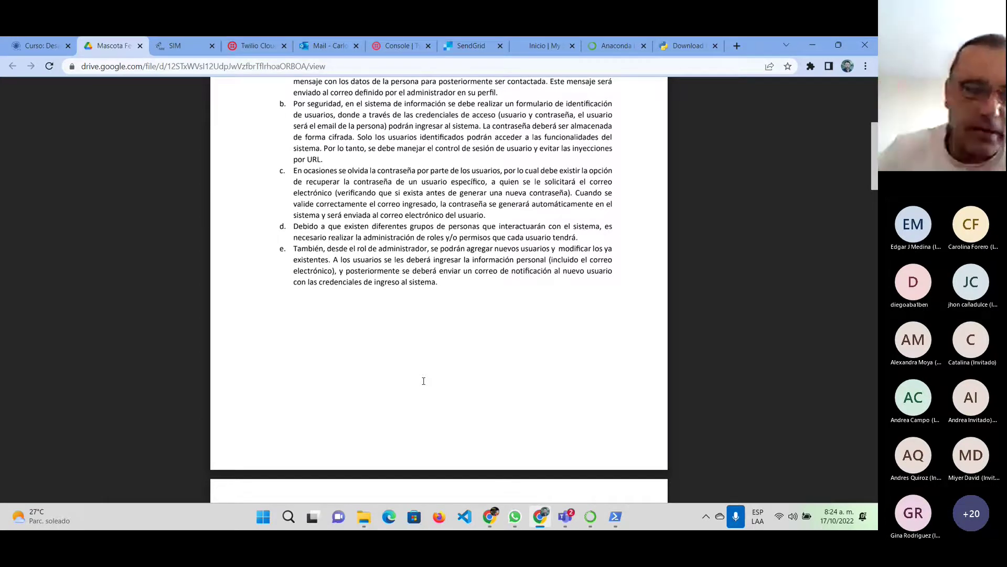
# Scroll the PDF to page 2, showing Módulo del Cliente and client options I–IV
pyautogui.scroll(-3, 423, 380)
pyautogui.scroll(-12, 423, 380)
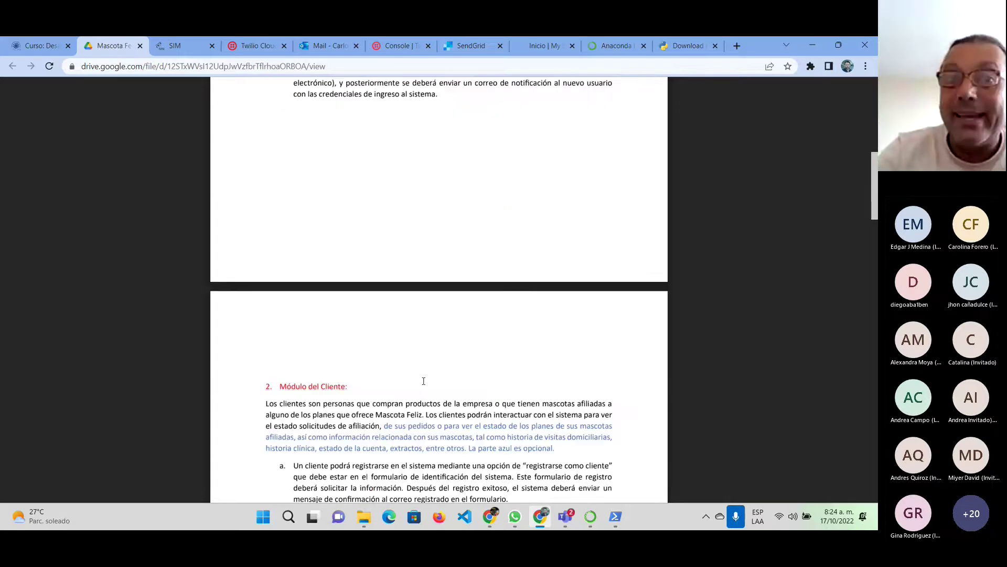
pyautogui.scroll(-3, 423, 380)
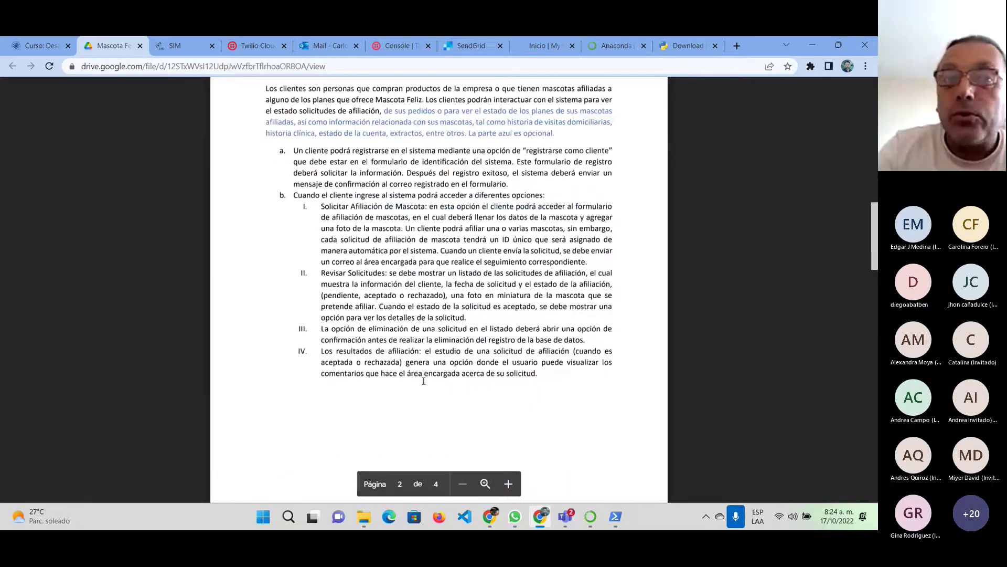
pyautogui.scroll(1, 423, 380)
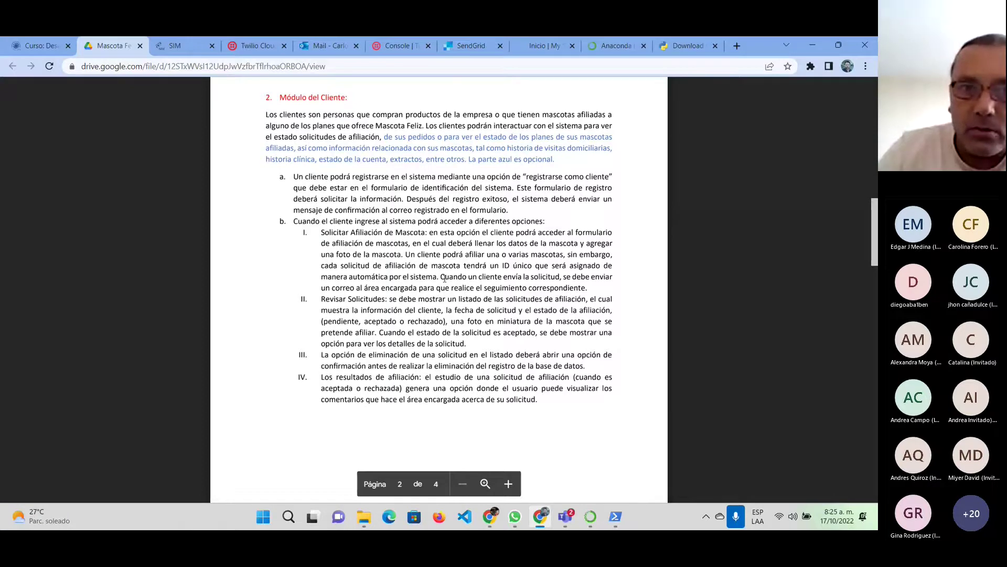
pyautogui.scroll(10, 445, 278)
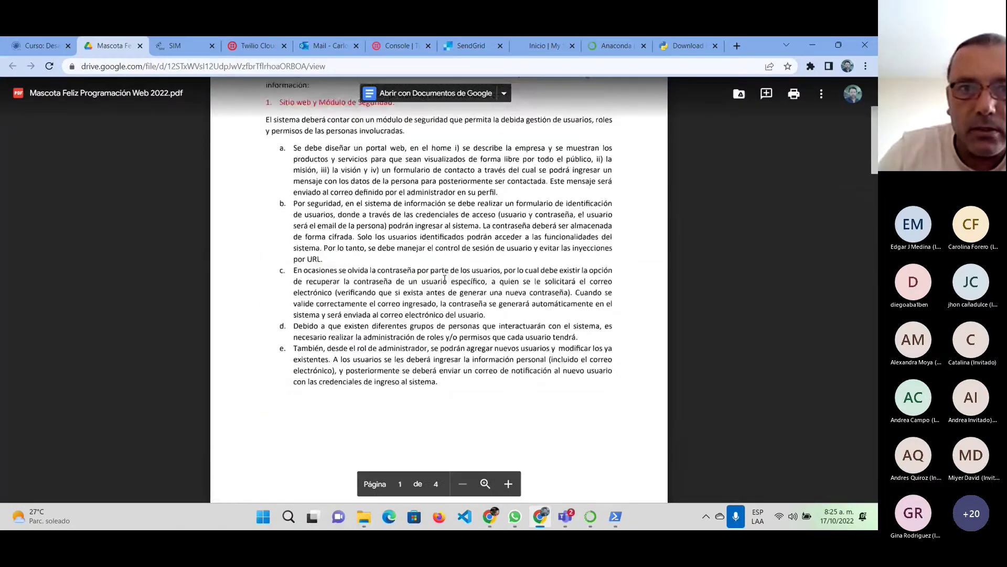
pyautogui.scroll(-10, 444, 278)
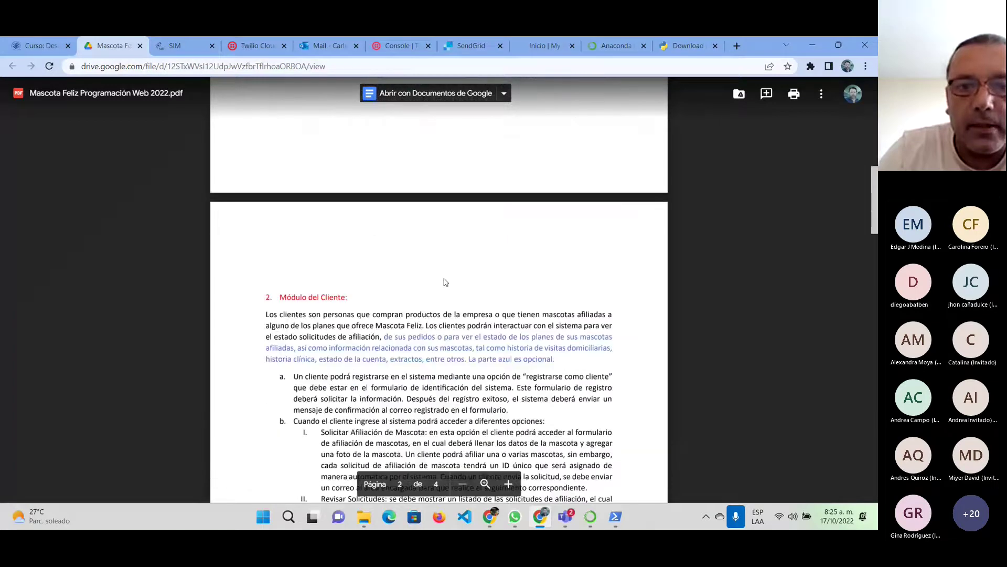
pyautogui.scroll(-3, 445, 283)
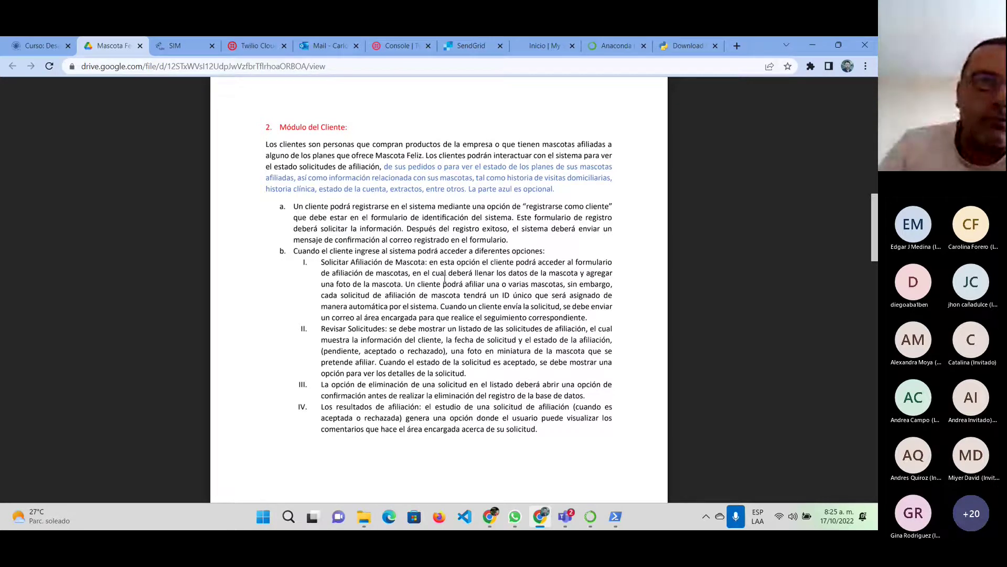
# Switch back to the SIM tab and open Clientes at /admin/clientes
pyautogui.click(175, 45)
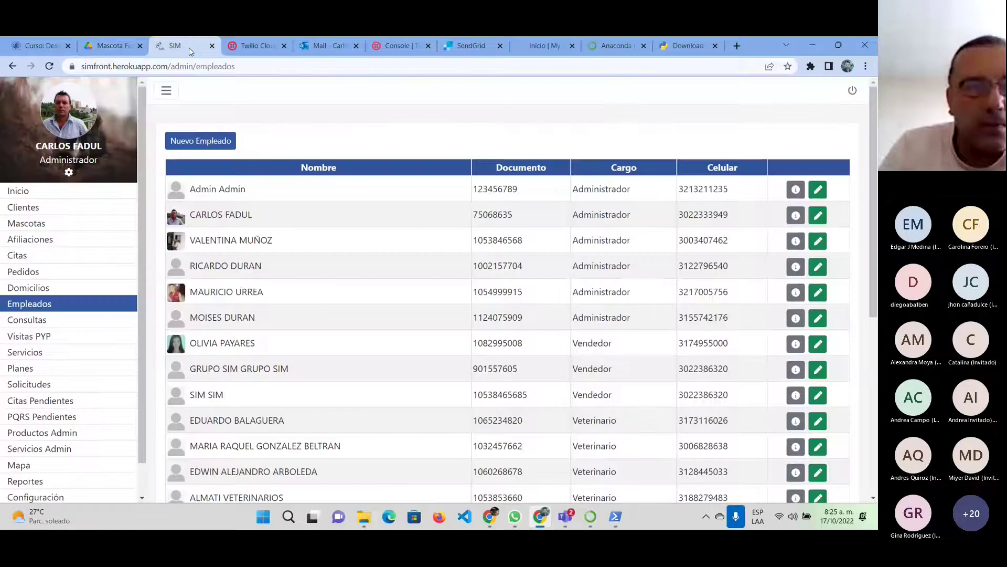
pyautogui.click(29, 210)
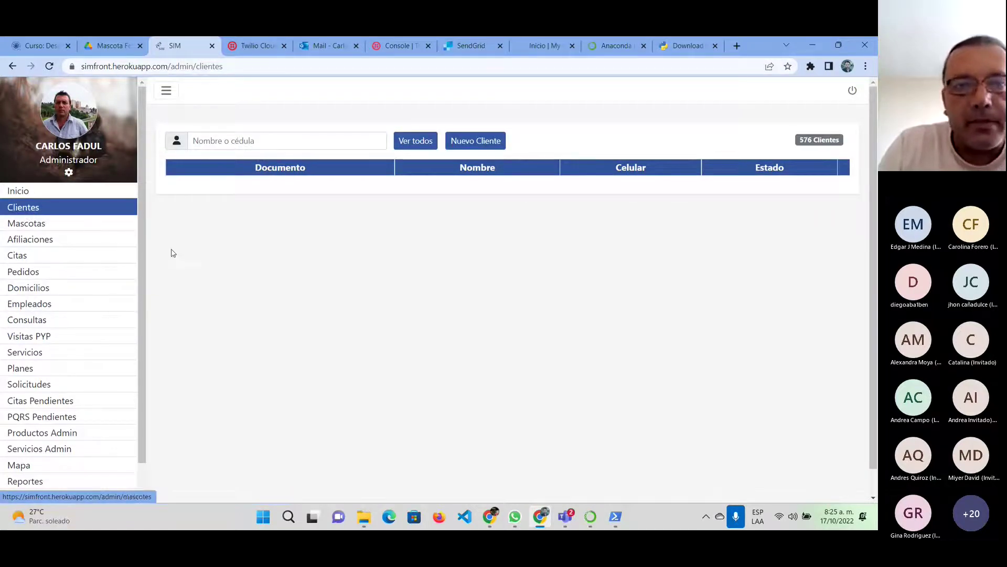
# List all 576 clients with Ver todos and open the first client's details with her canine pet
pyautogui.click(403, 150)
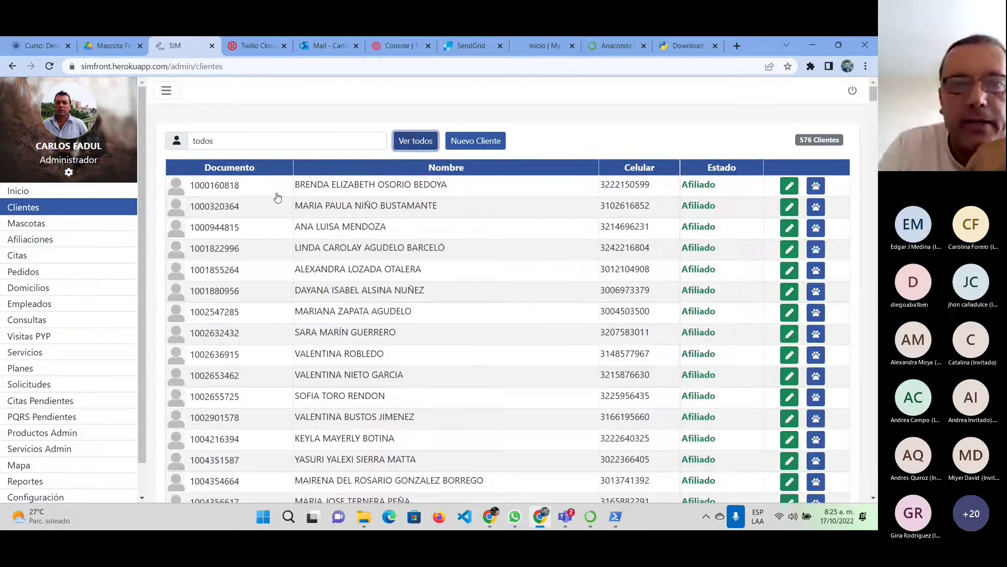
pyautogui.click(238, 188)
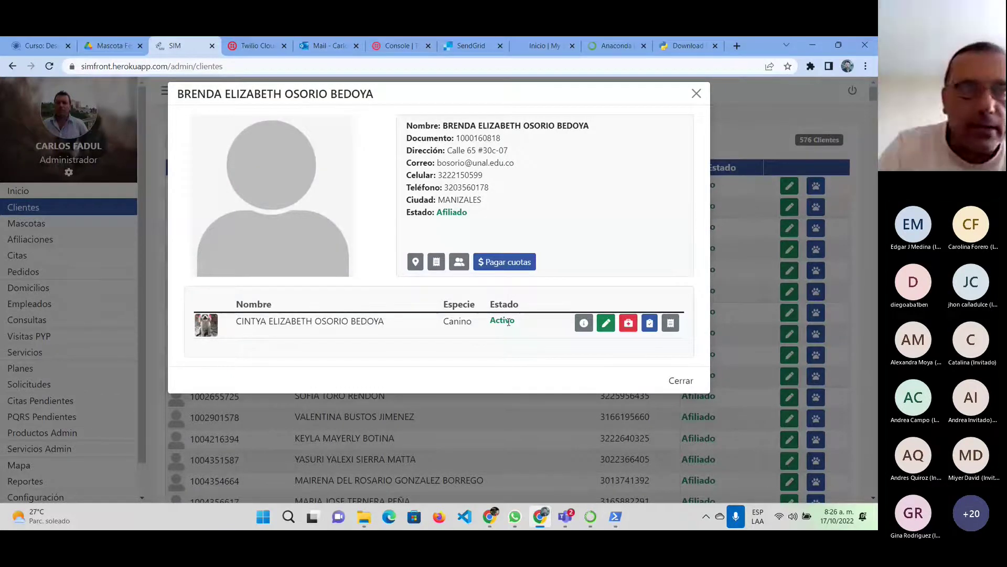
# Glance at the requirements PDF, return to SIM, and open the French Poodle's information card
pyautogui.click(98, 49)
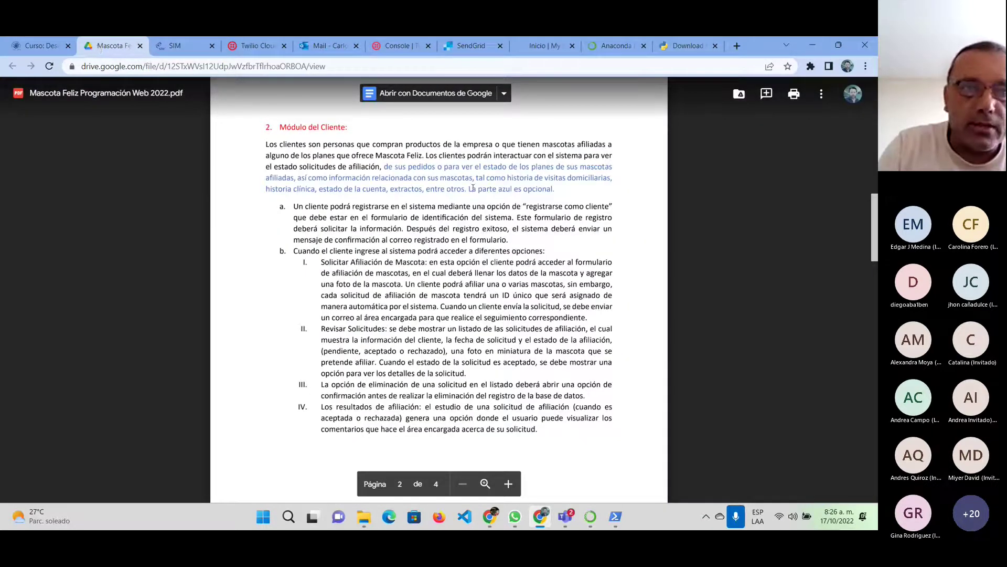
pyautogui.click(185, 46)
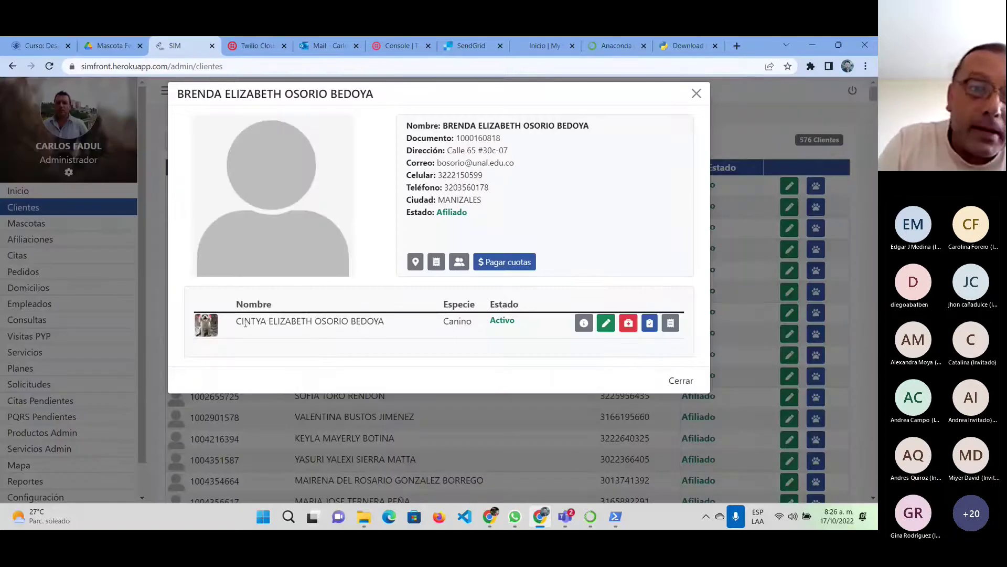
pyautogui.click(209, 329)
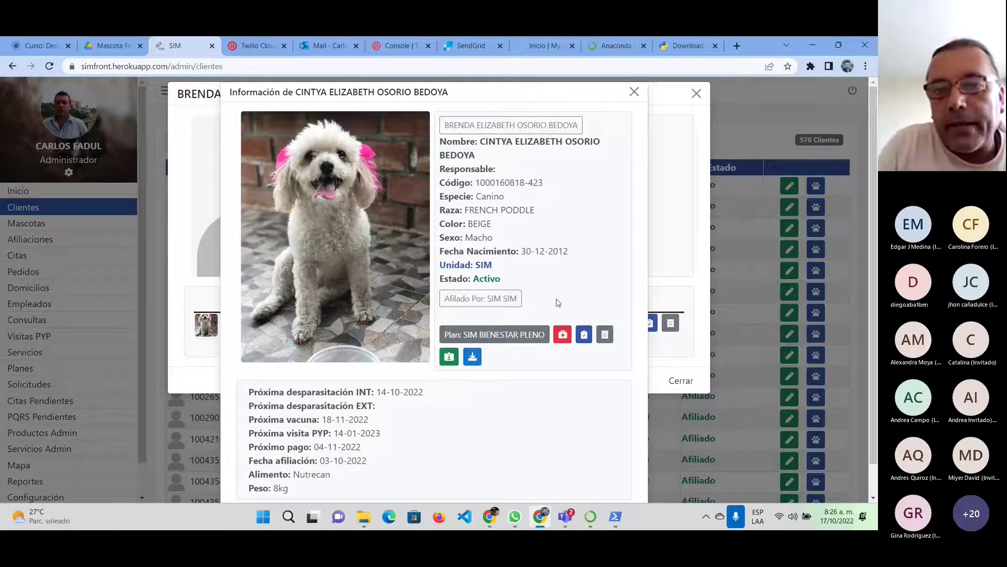
pyautogui.click(562, 335)
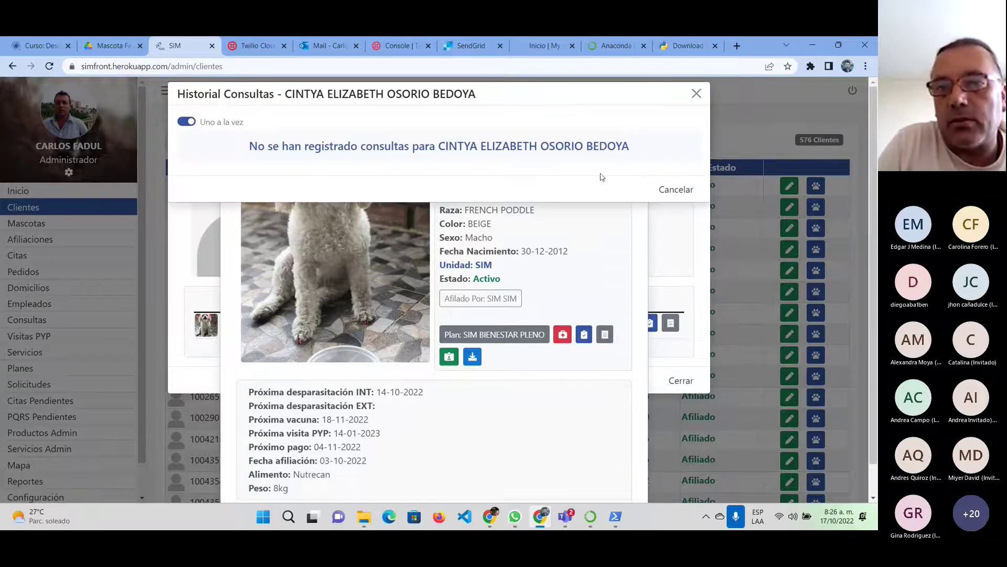
pyautogui.click(677, 191)
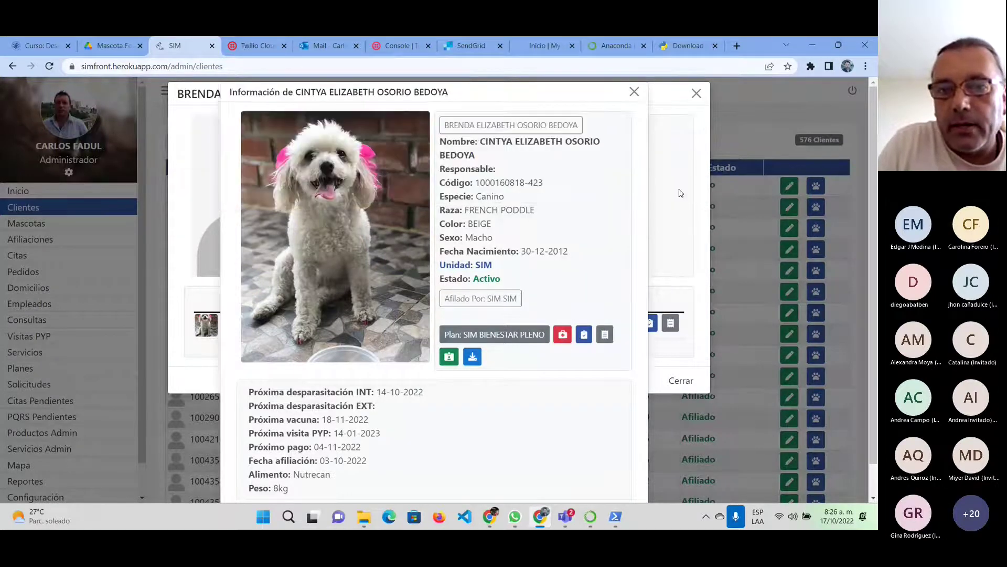
pyautogui.click(584, 335)
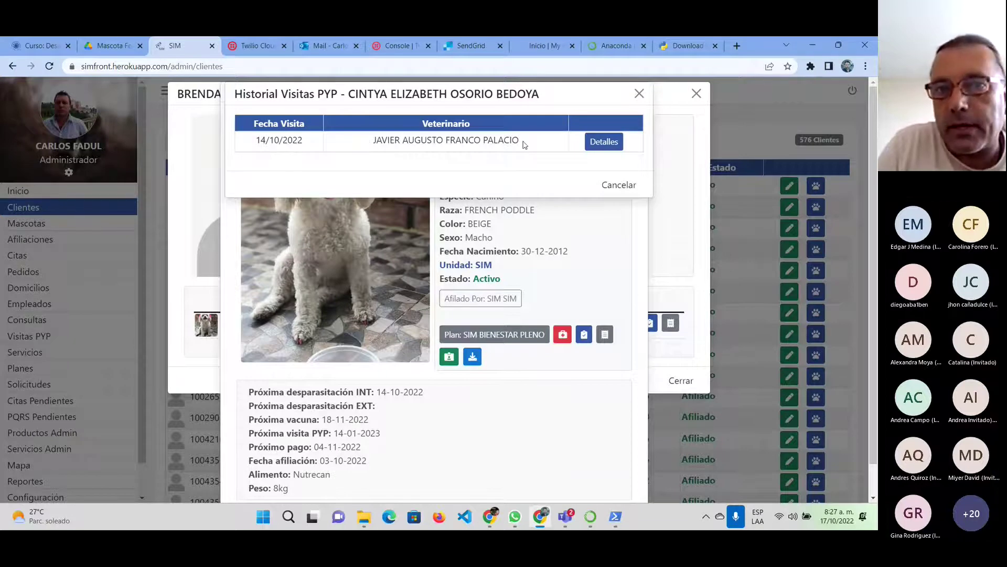
pyautogui.click(601, 146)
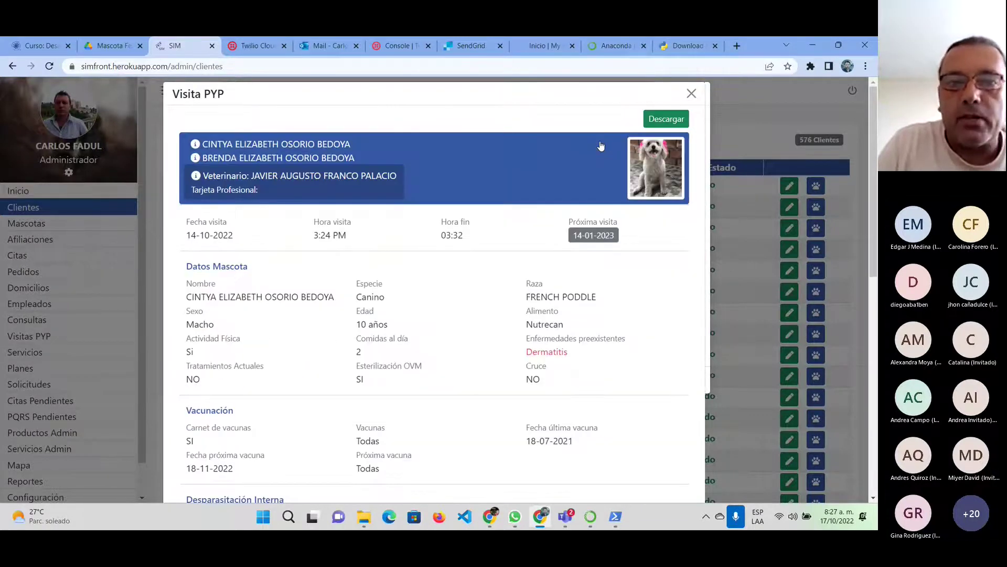
pyautogui.scroll(-2, 486, 253)
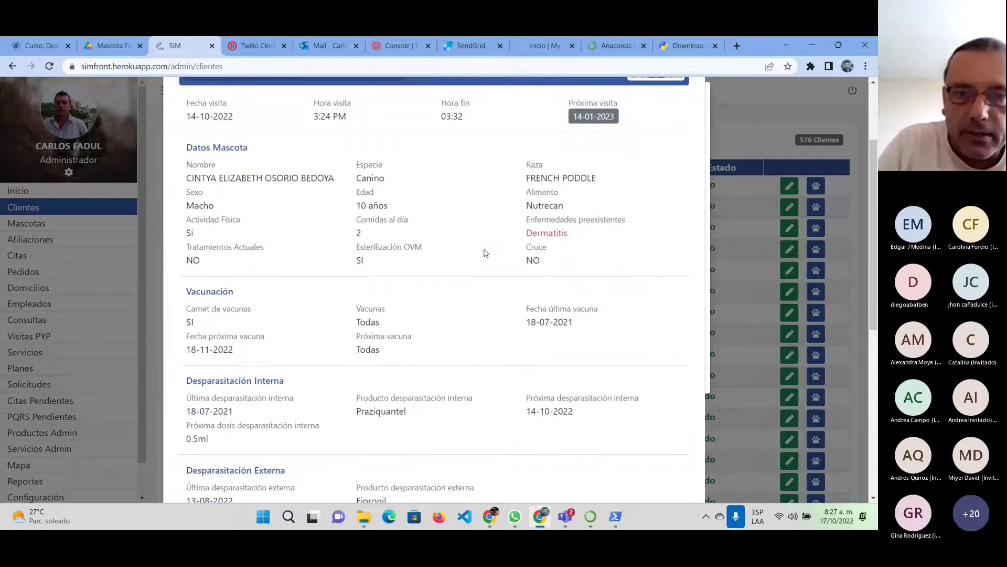
pyautogui.scroll(-6, 484, 253)
pyautogui.scroll(8, 484, 254)
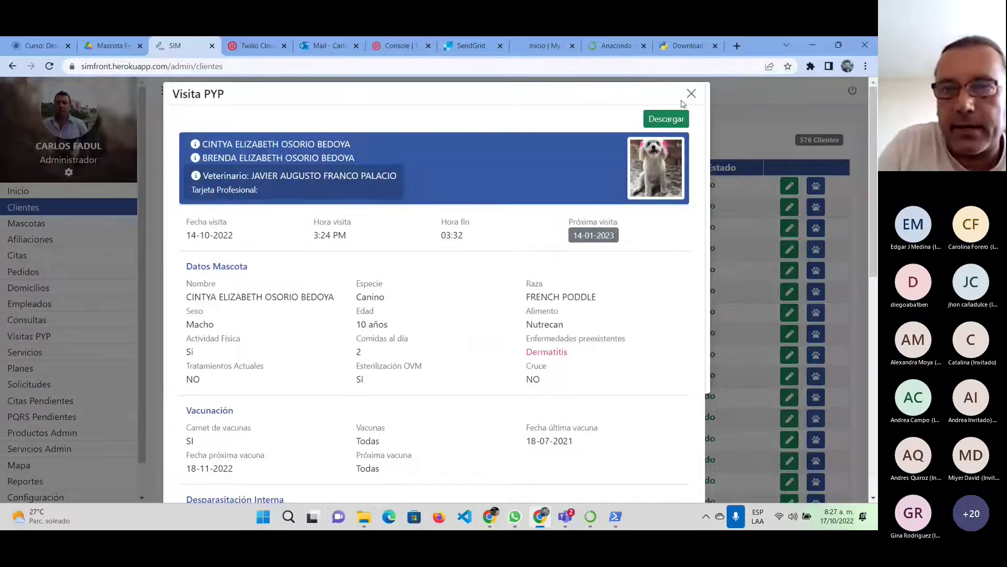
pyautogui.click(692, 95)
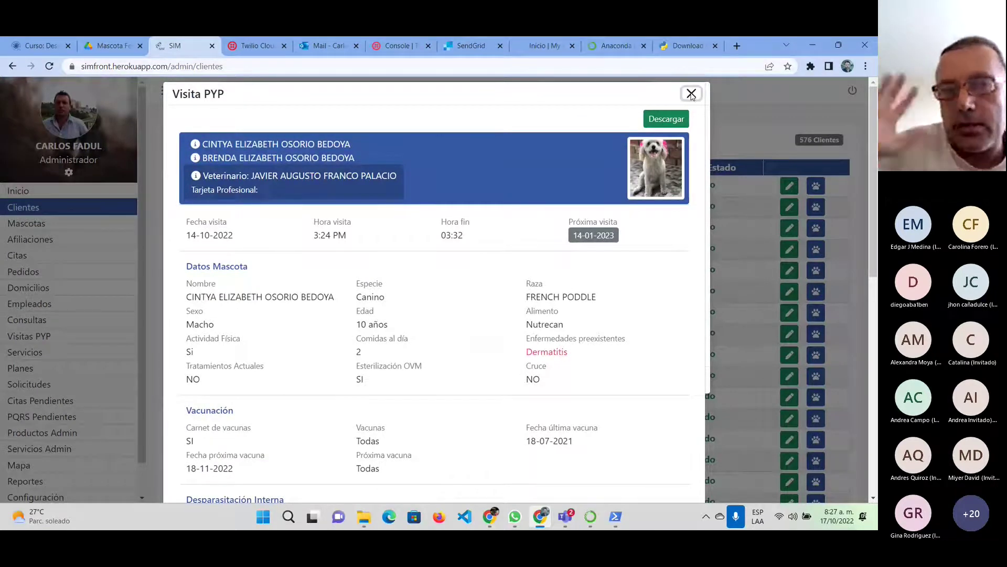
pyautogui.click(691, 94)
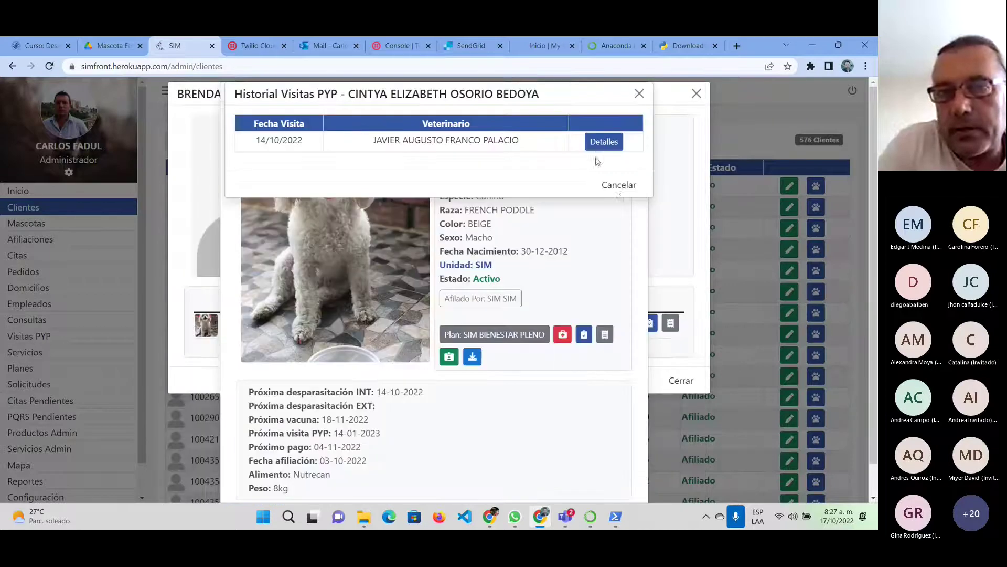
pyautogui.click(624, 188)
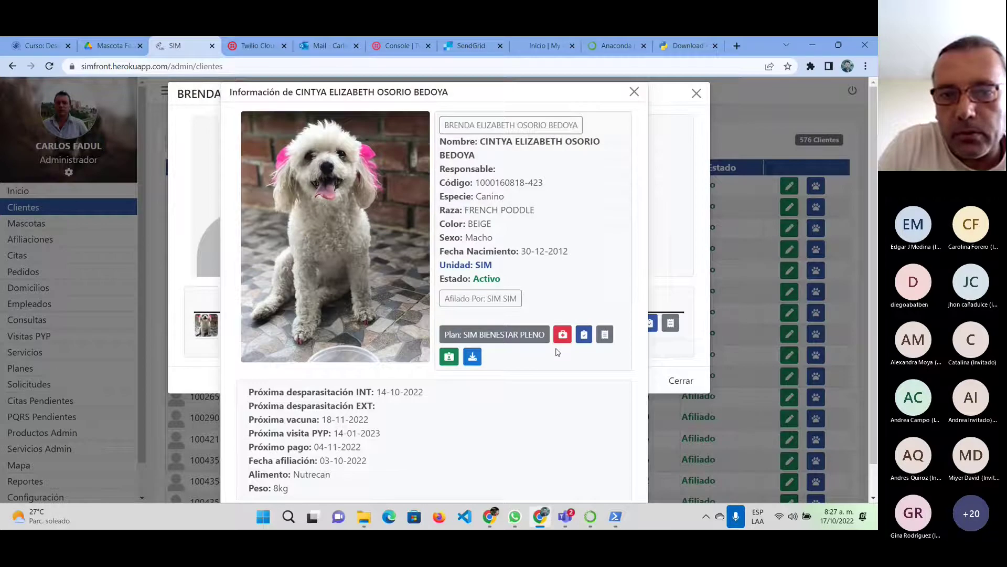
# Check the poodle's payment history and S.I.M. membership card, closing each afterward
pyautogui.click(604, 332)
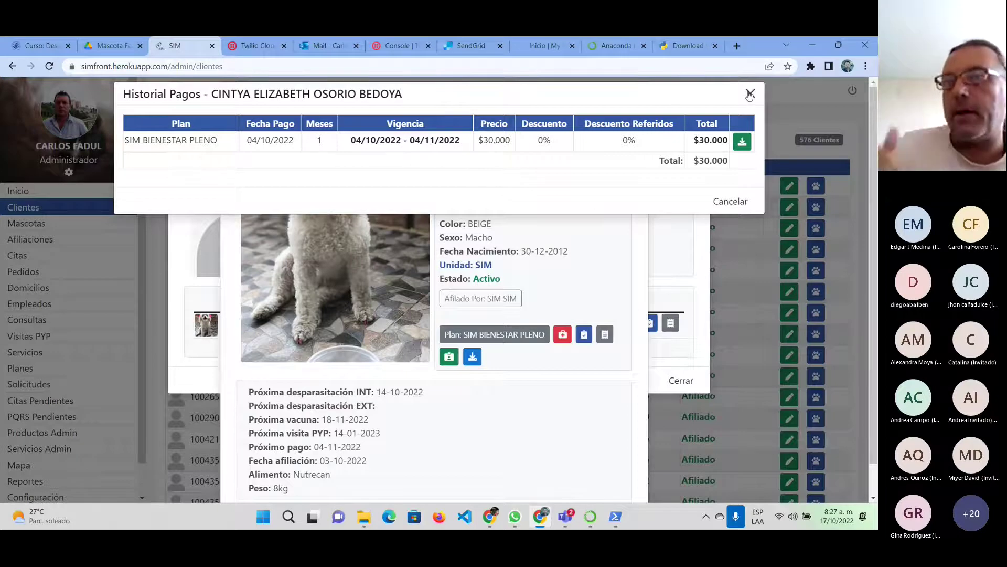
pyautogui.click(731, 202)
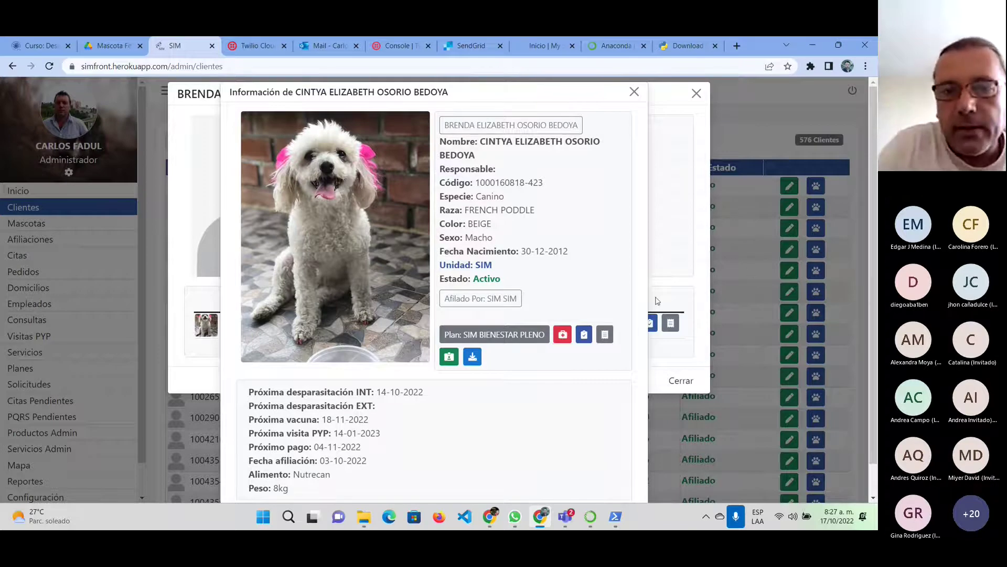
pyautogui.click(450, 357)
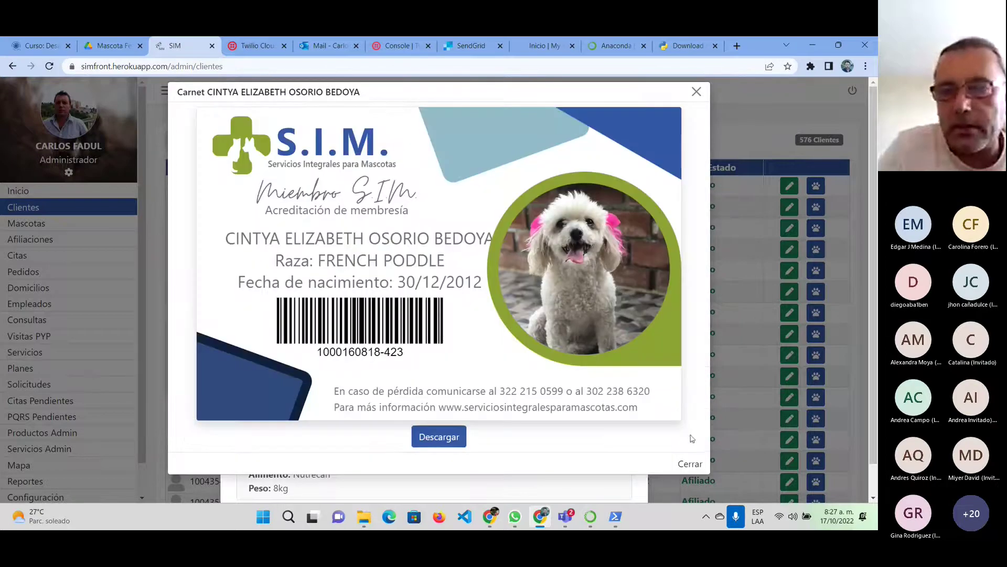
pyautogui.click(690, 464)
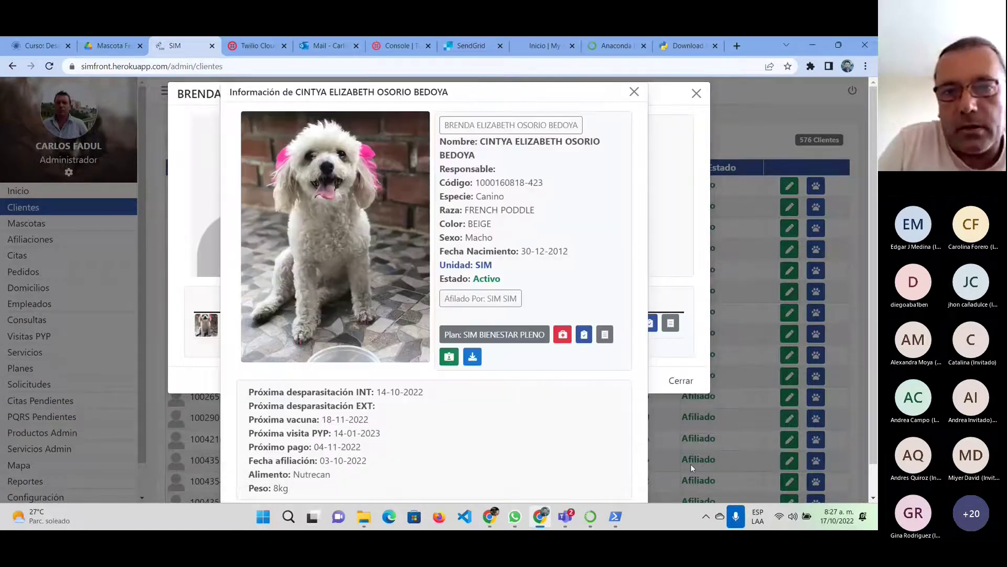
# Close the pet information card and client details to return to the 576-client Clientes list
pyautogui.click(634, 92)
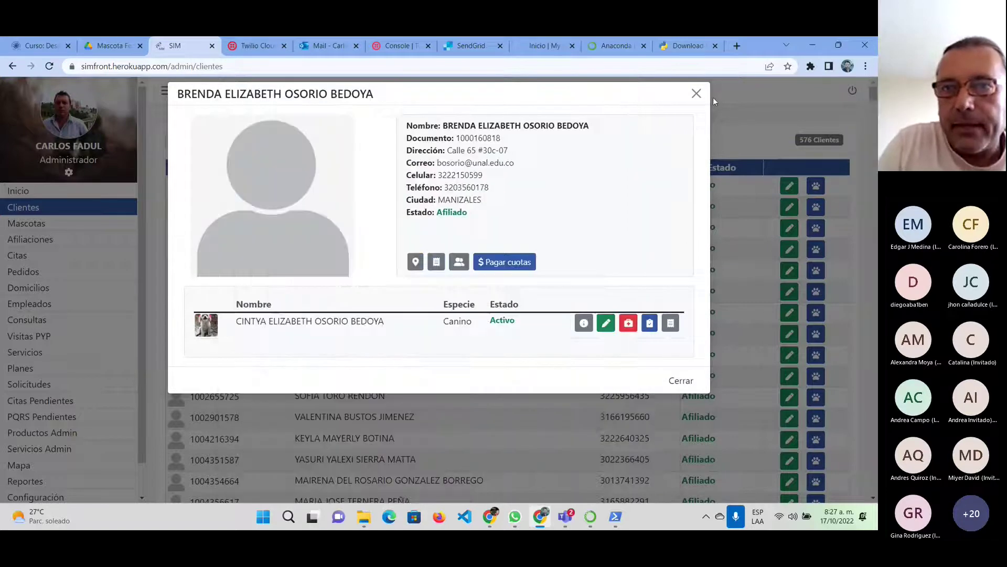
pyautogui.click(696, 95)
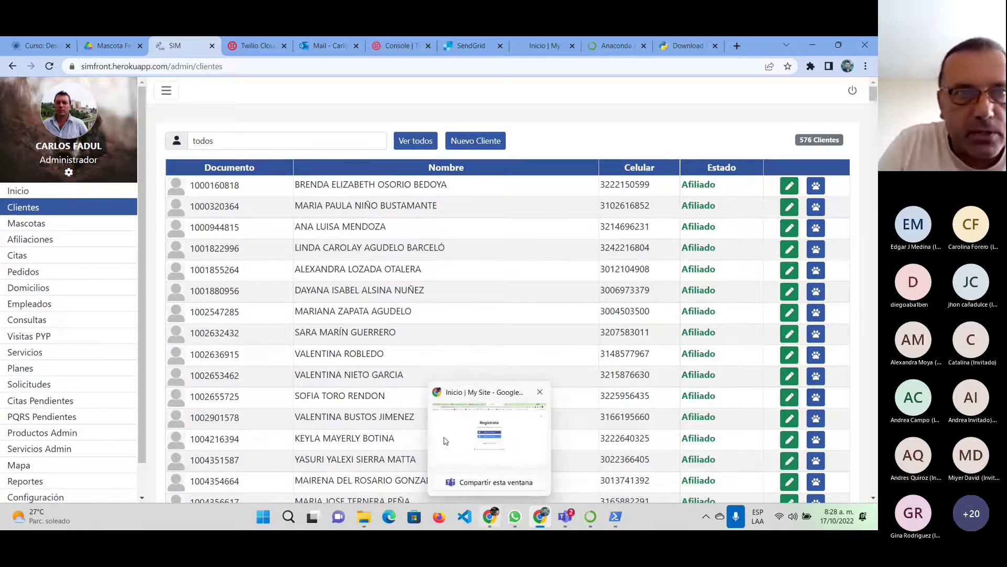
pyautogui.click(489, 516)
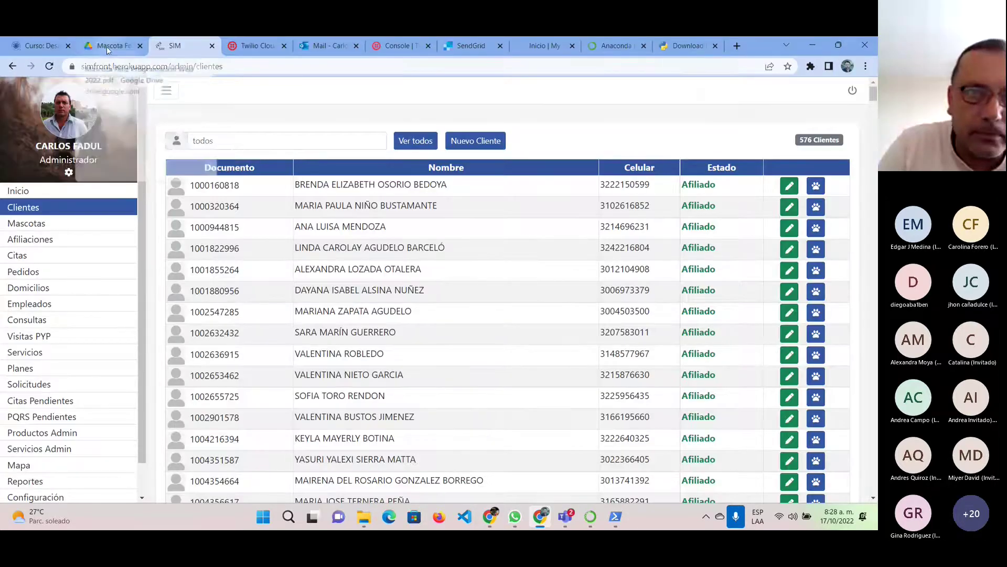
# Show the Mascota Feliz PDF at page 2's 'Módulo del Cliente' section
pyautogui.click(106, 46)
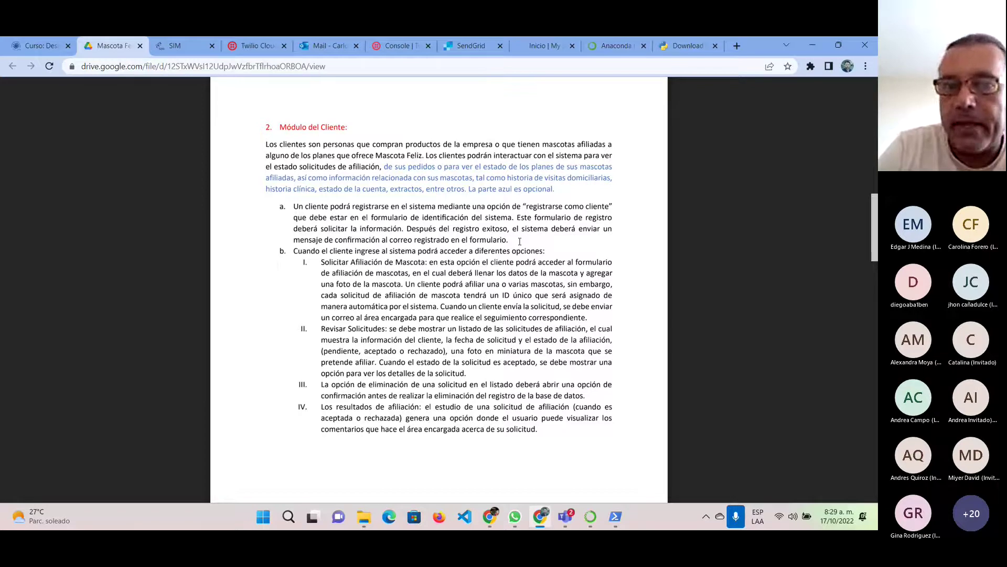
pyautogui.scroll(-1, 519, 241)
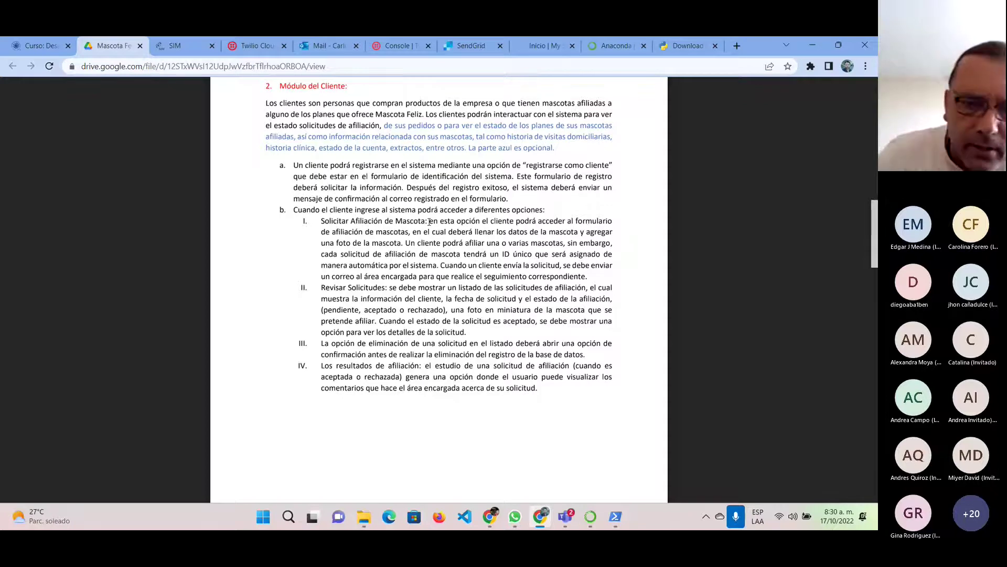
pyautogui.moveTo(370, 101)
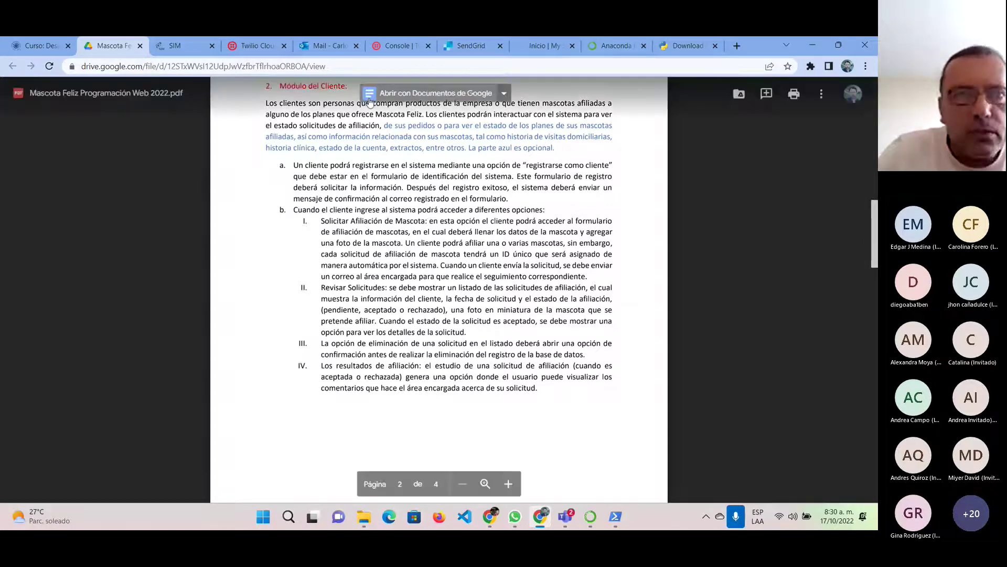
# Open the first client's record in SIM, then scroll the PDF to page 3's 'Módulo del Administrador'
pyautogui.click(181, 44)
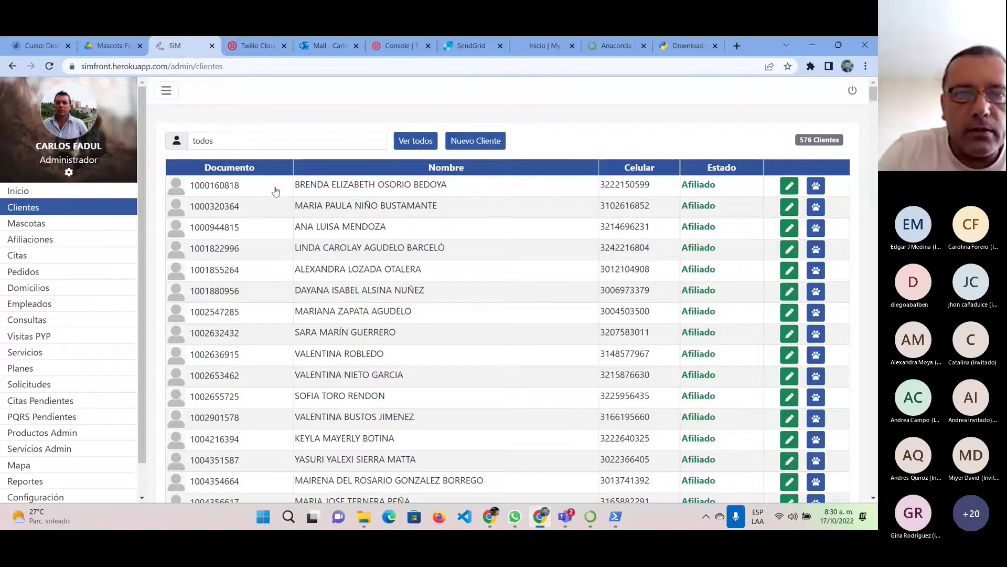
pyautogui.click(307, 190)
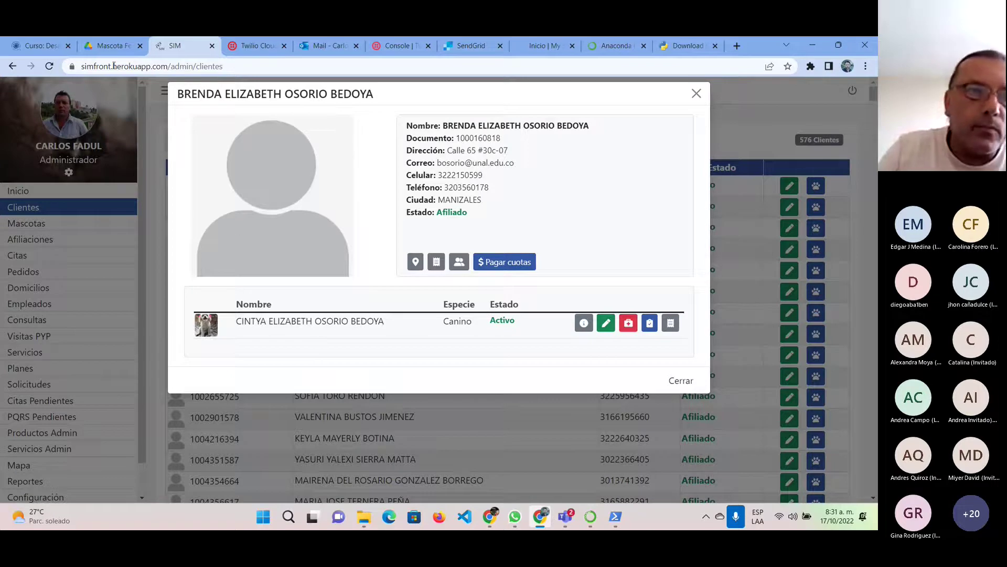
pyautogui.click(111, 45)
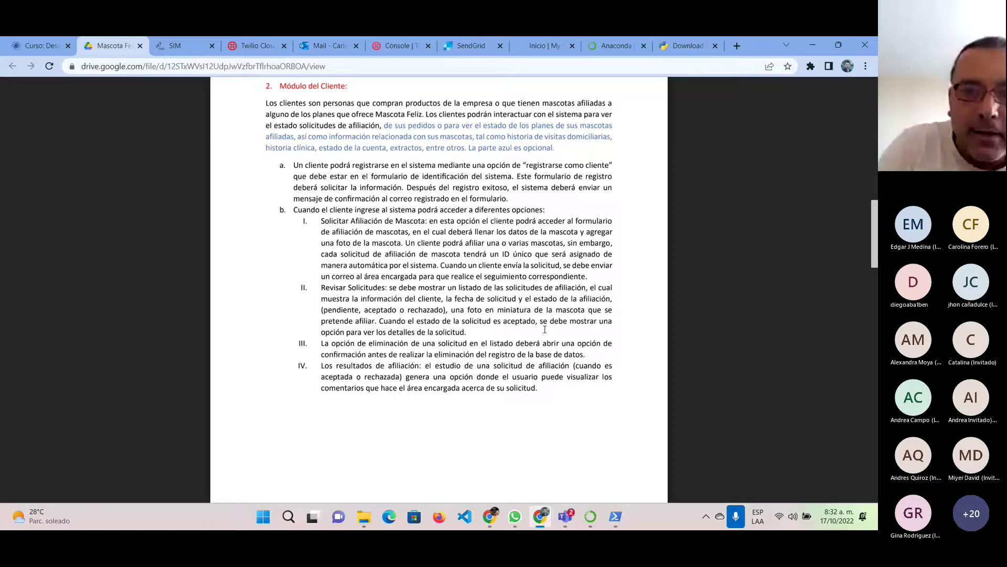
pyautogui.scroll(-10, 544, 329)
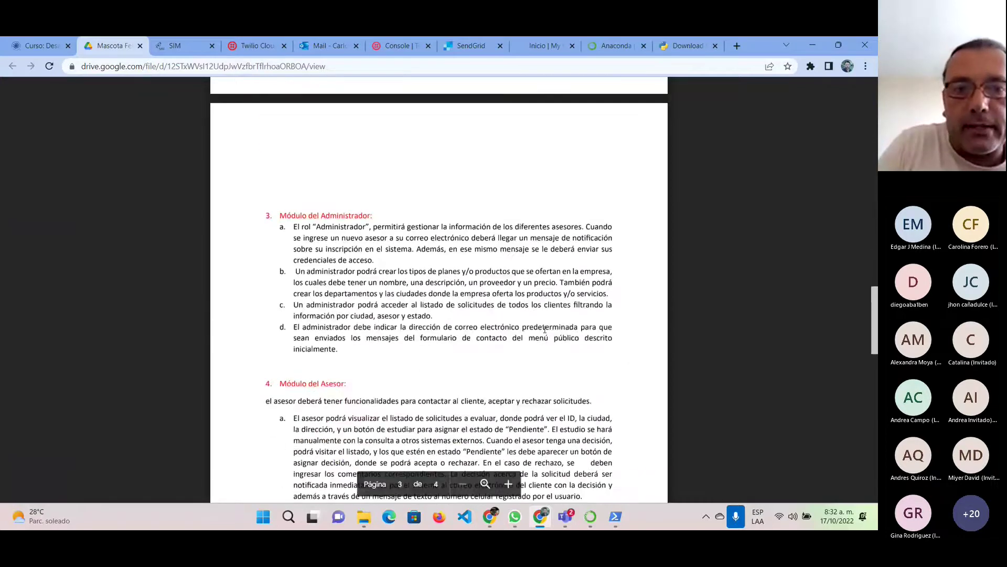
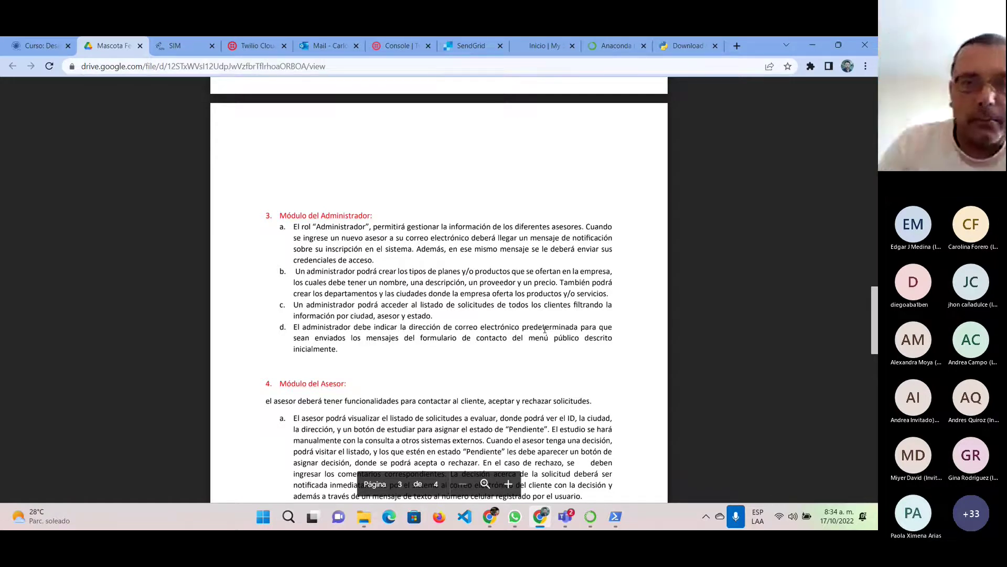
# Return to the SIM tab and close the client detail view to see all 576 clients
pyautogui.click(172, 47)
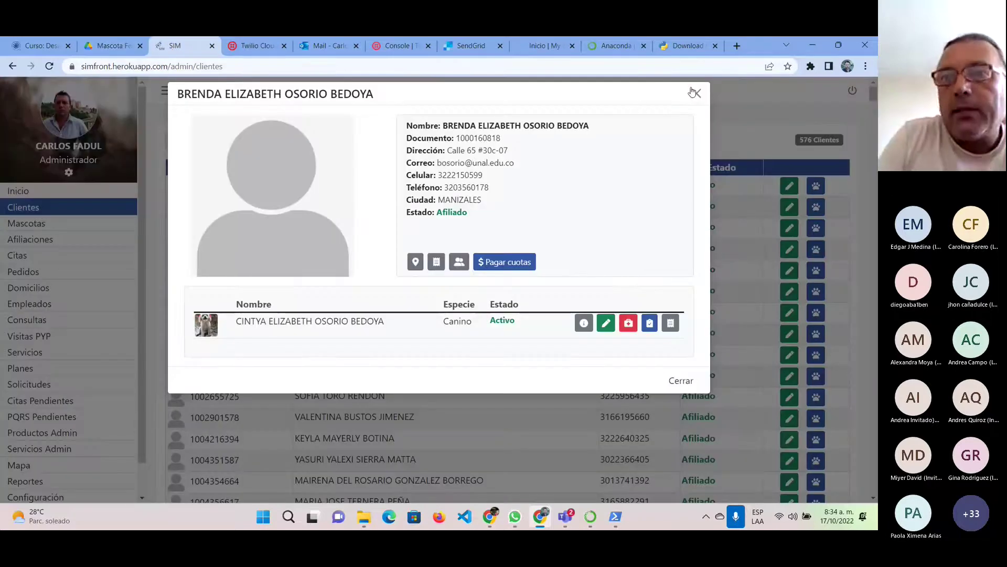
pyautogui.click(697, 94)
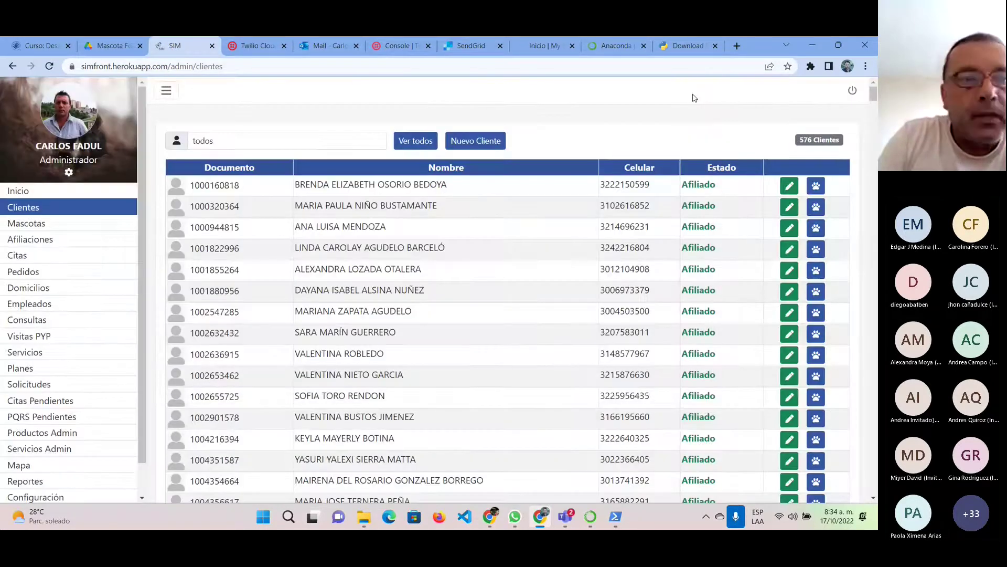
pyautogui.scroll(-1, 87, 361)
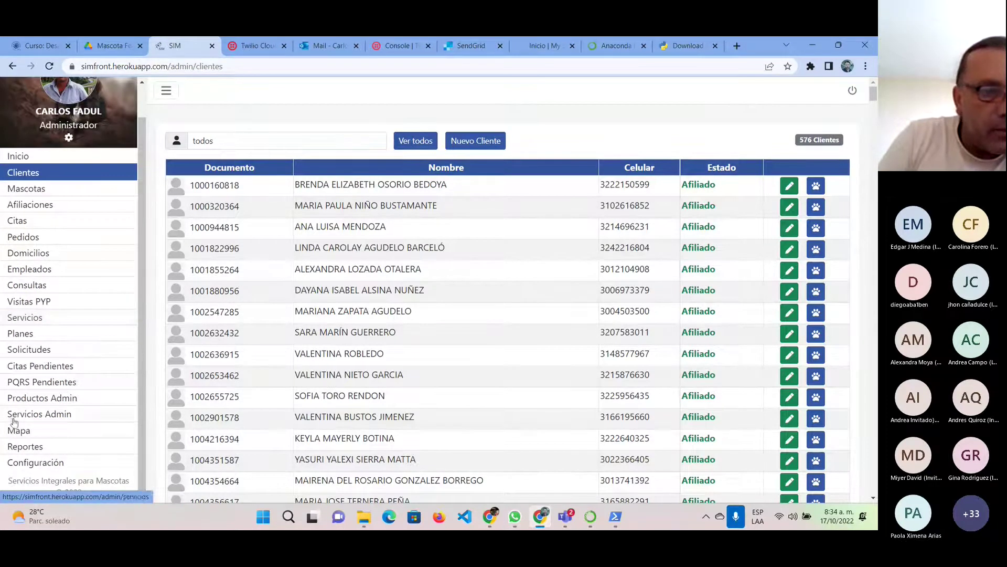
# Open SIM's Configuración page and scroll through Ciudades down to Unidades de Negocio
pyautogui.click(40, 467)
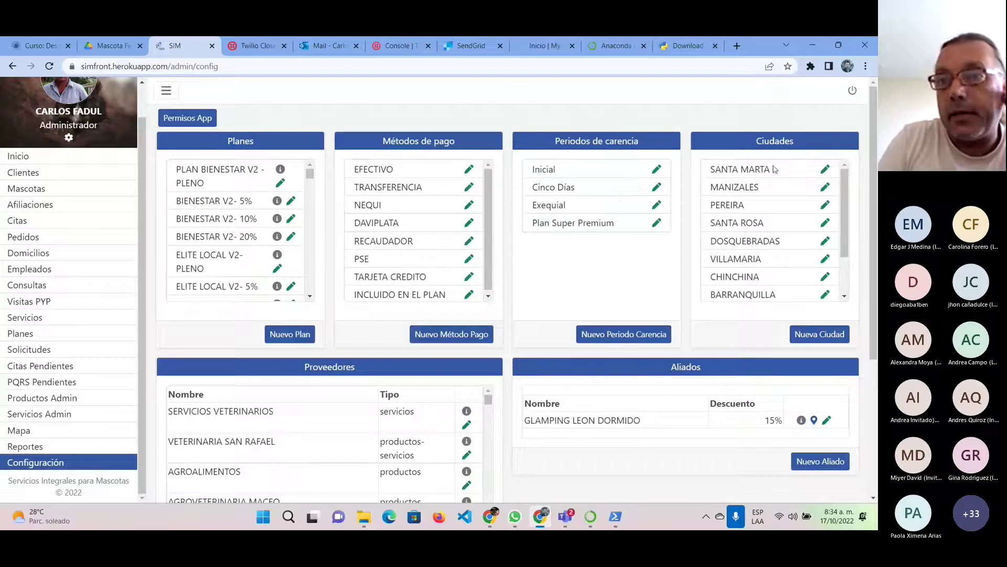
pyautogui.scroll(-1, 776, 241)
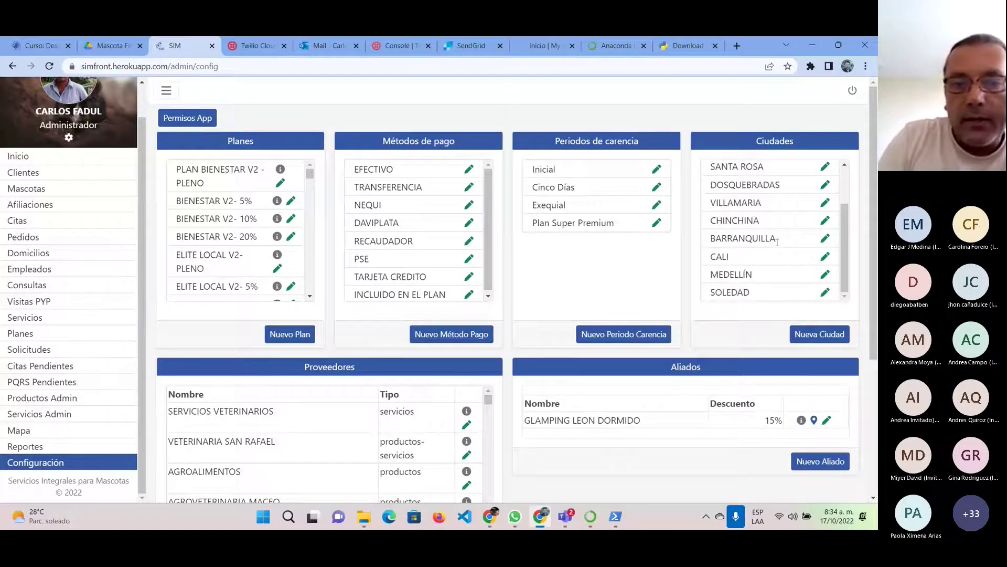
pyautogui.scroll(-4, 777, 242)
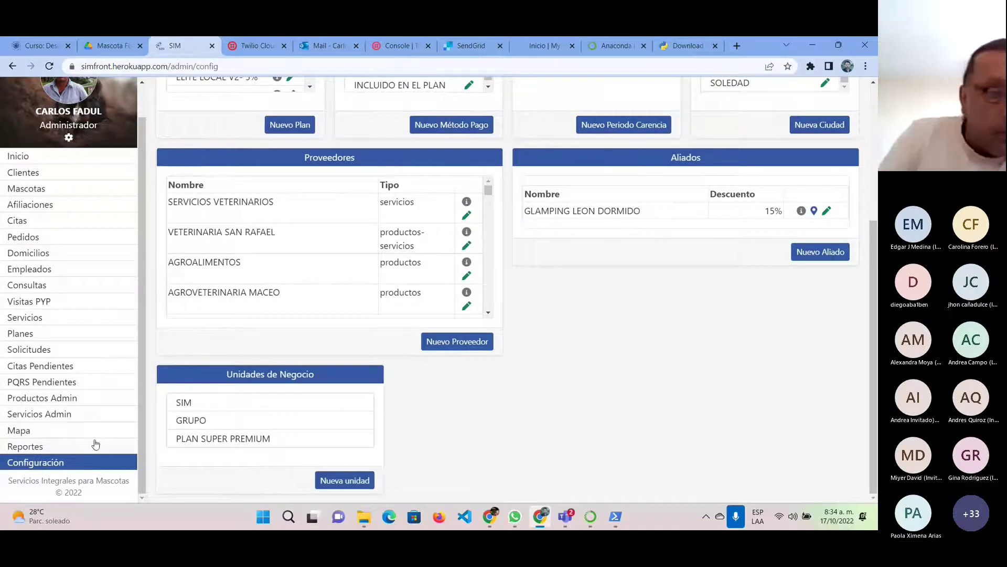
# Open Productos Admin, review the Lista Productos catalogue, then close it
pyautogui.click(54, 401)
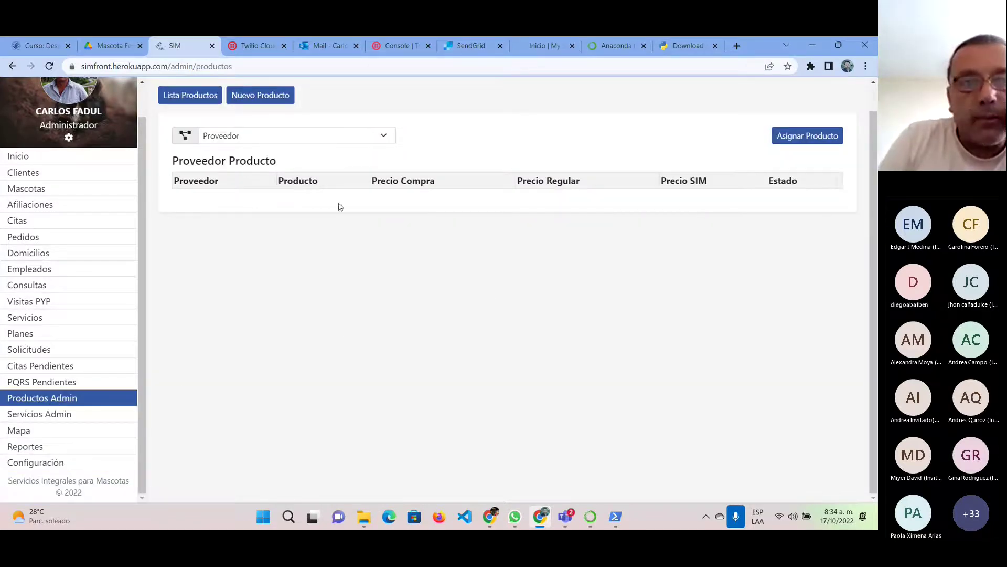
pyautogui.click(197, 96)
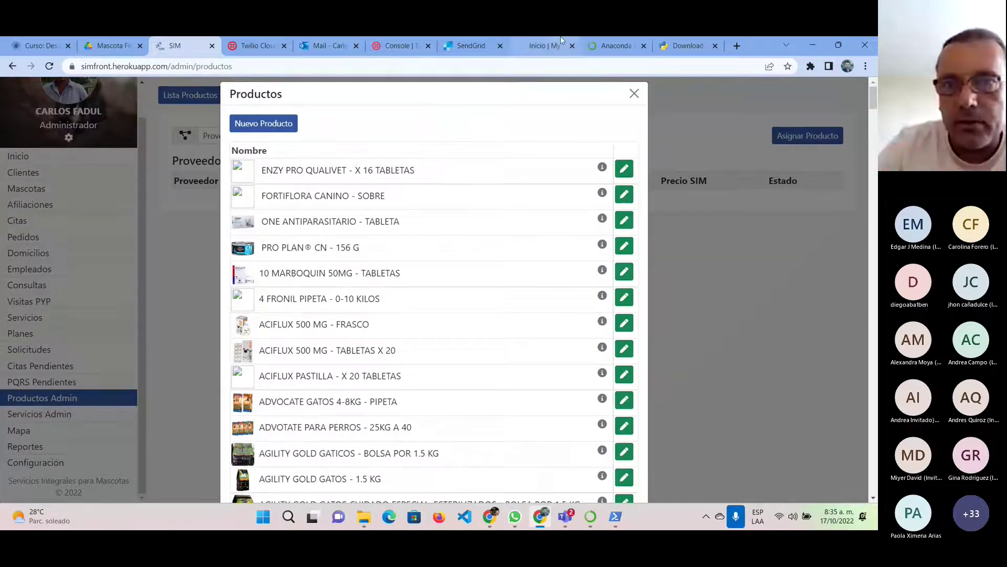
pyautogui.click(634, 94)
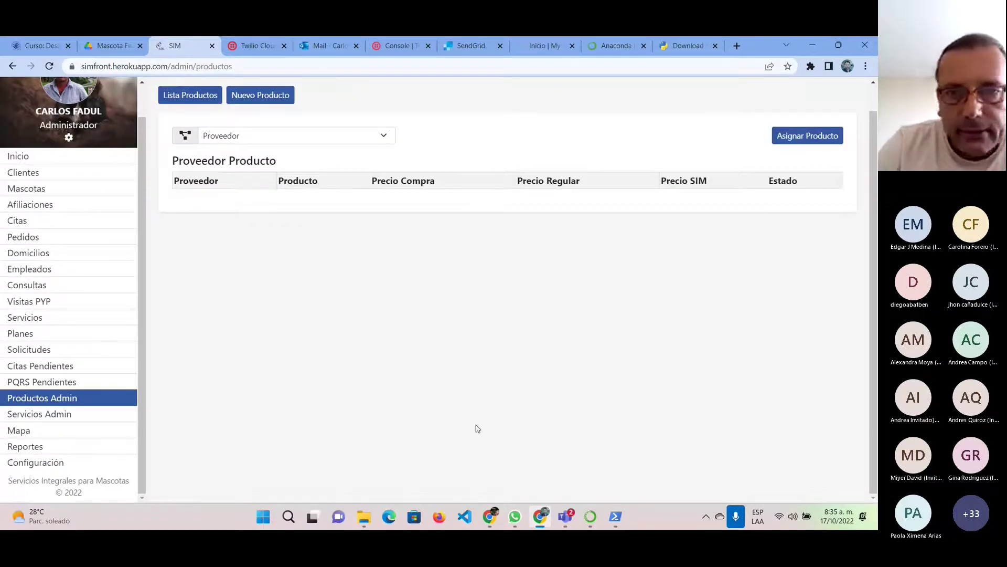
# Switch back to the Mascota Feliz requirements PDF tab in Google Drive
pyautogui.click(107, 44)
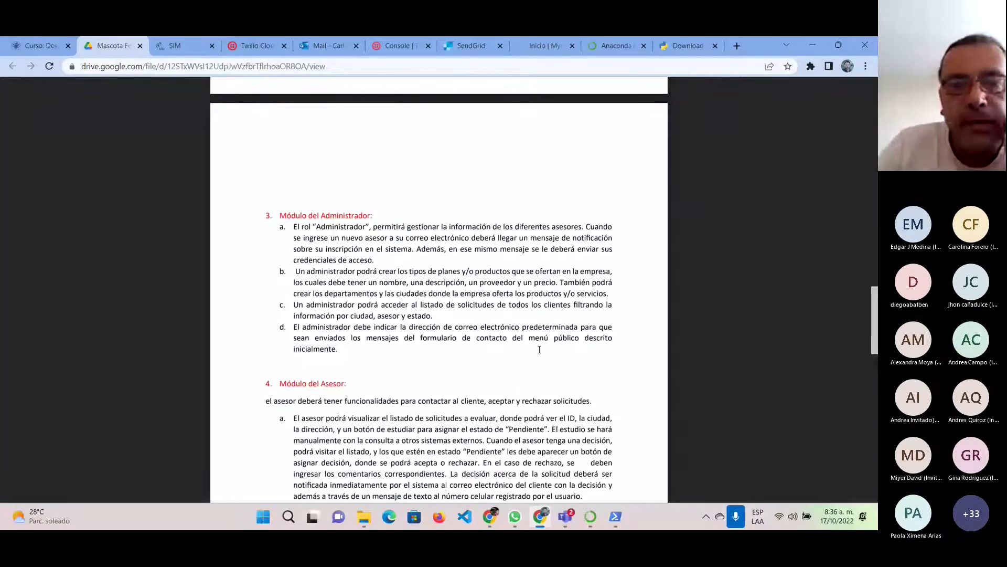
pyautogui.scroll(-3, 539, 350)
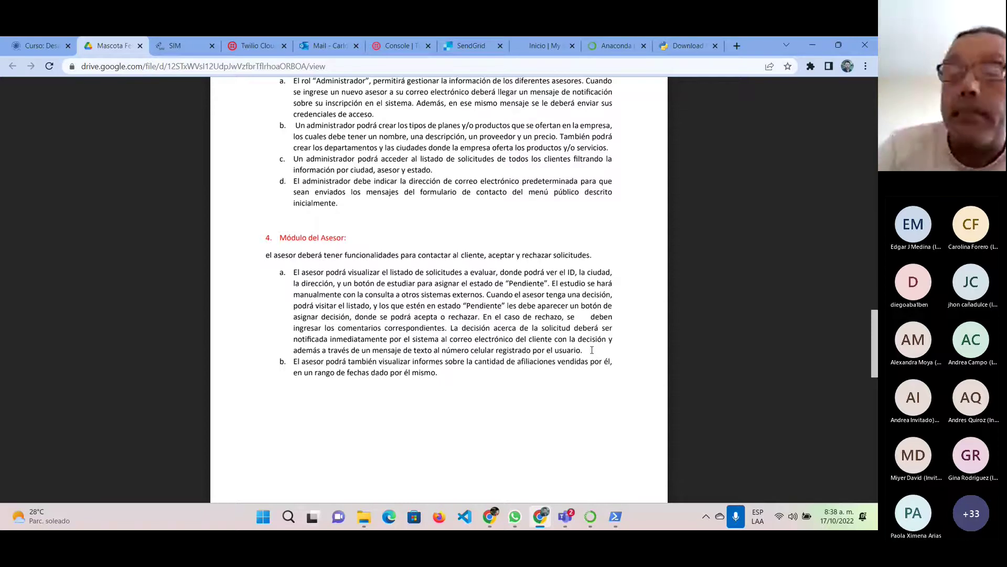
# Scroll the PDF to the Requisitos técnicos list and the Sprint 1–5 plan
pyautogui.scroll(-15, 592, 350)
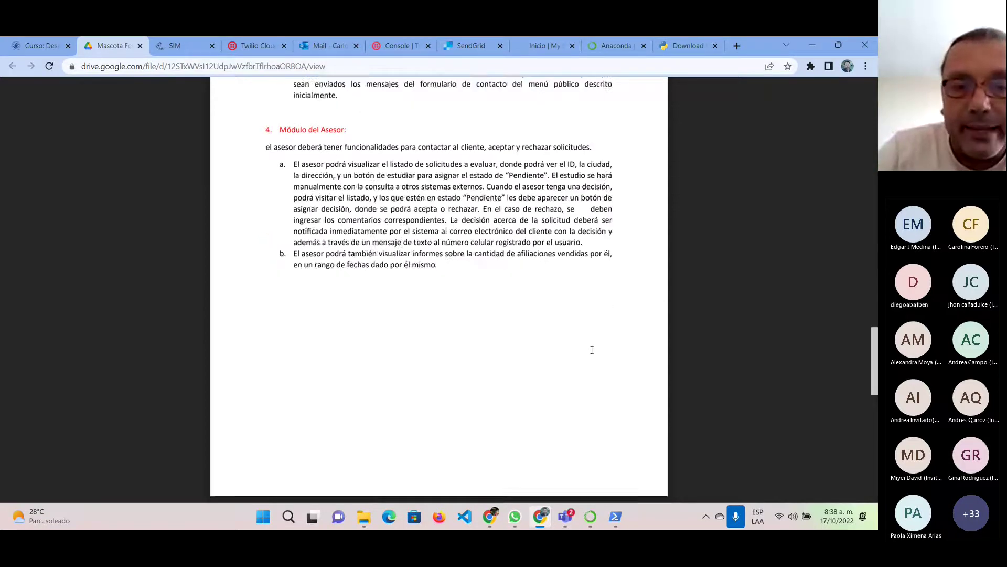
pyautogui.scroll(1, 592, 350)
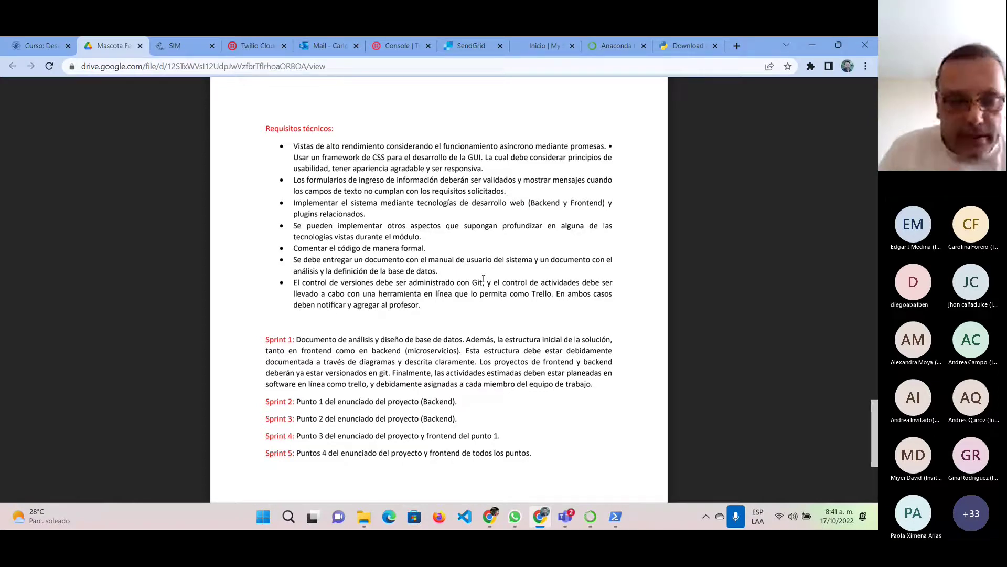
pyautogui.scroll(-3, 483, 279)
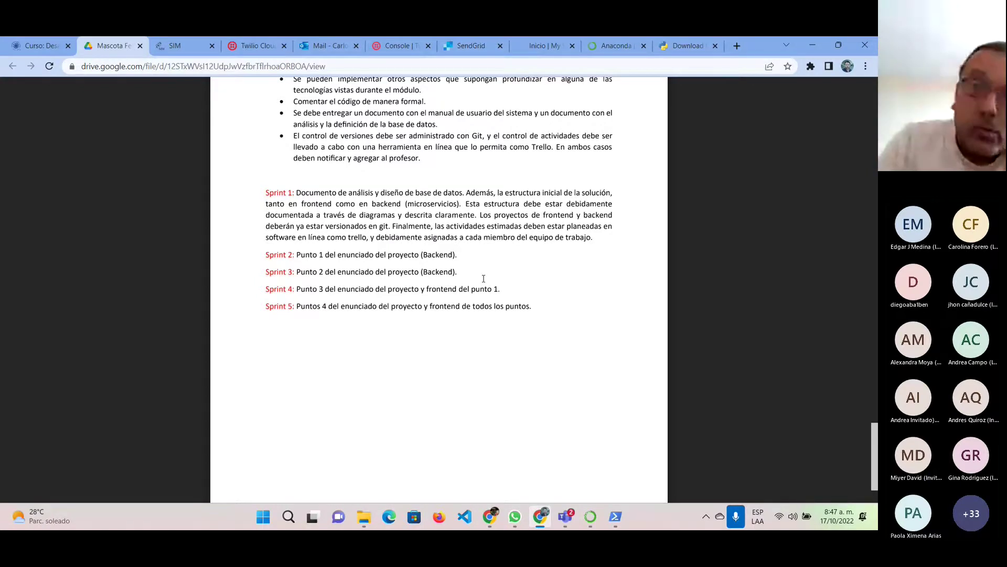
# Scroll the PDF back up to the Mascota Feliz overview and section 1
pyautogui.scroll(15, 484, 278)
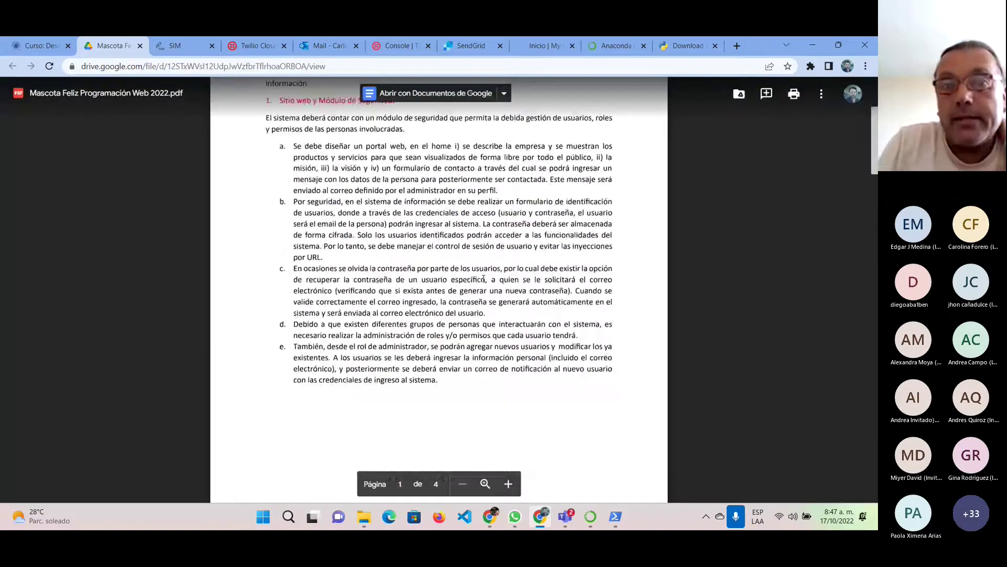
pyautogui.scroll(4, 484, 278)
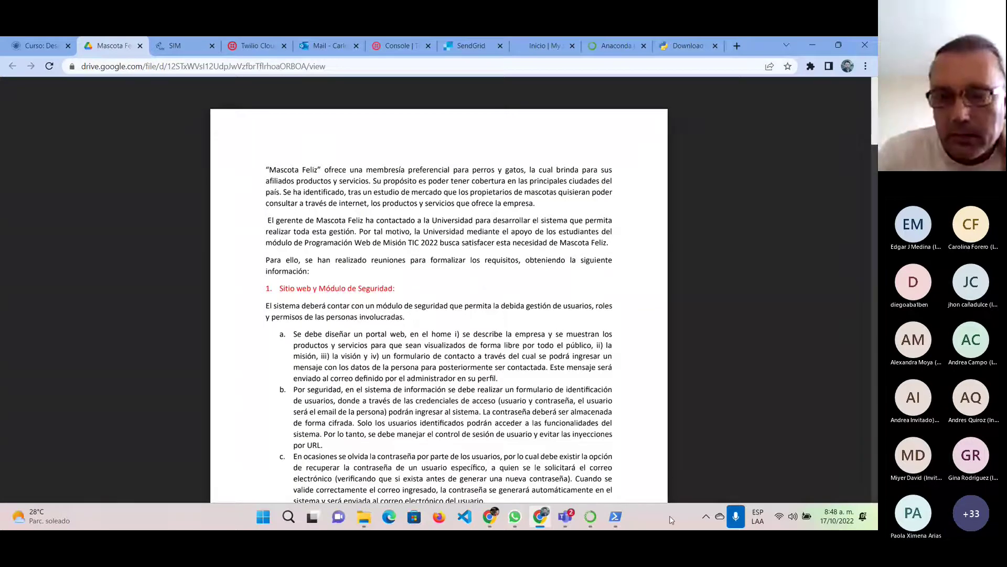
# Bring the DAW-C4A-G7 meeting forward with participants listed, turning the camera off and back on
pyautogui.moveTo(571, 521)
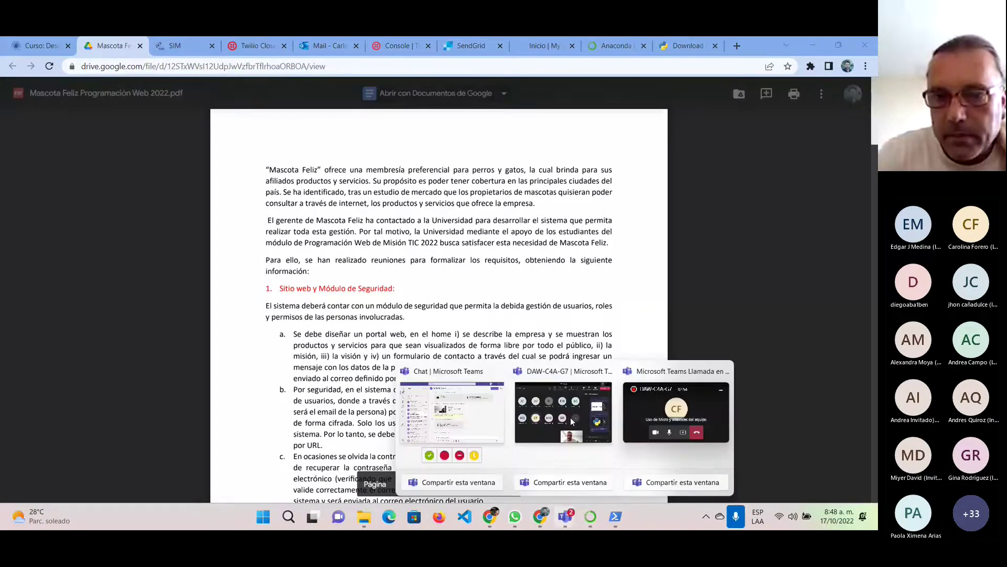
pyautogui.click(564, 412)
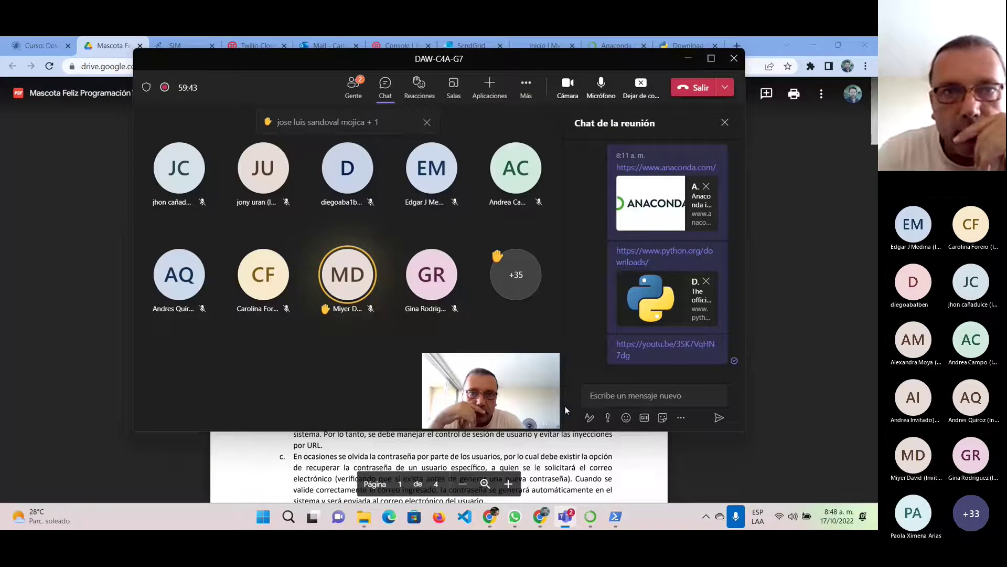
pyautogui.click(354, 88)
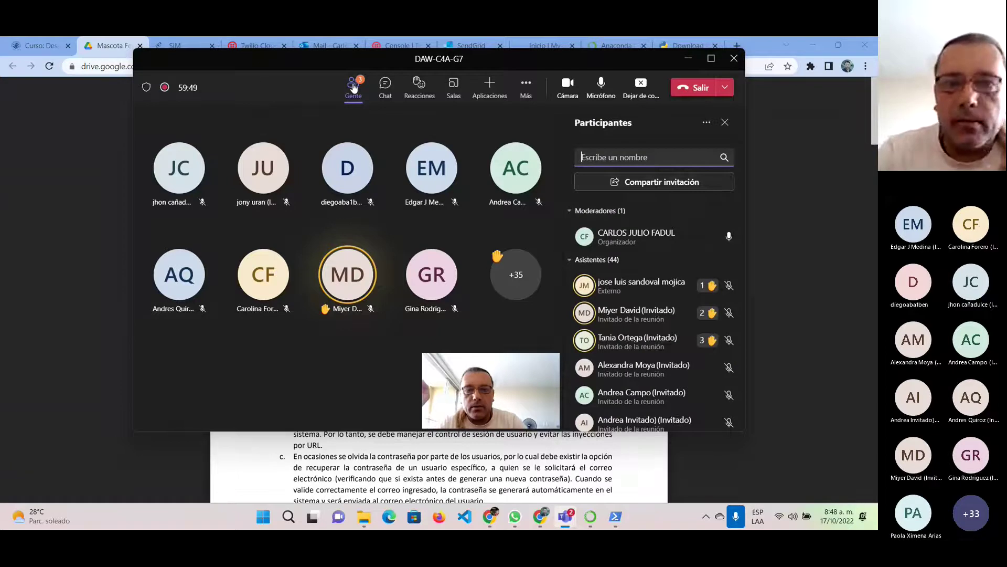
pyautogui.click(564, 87)
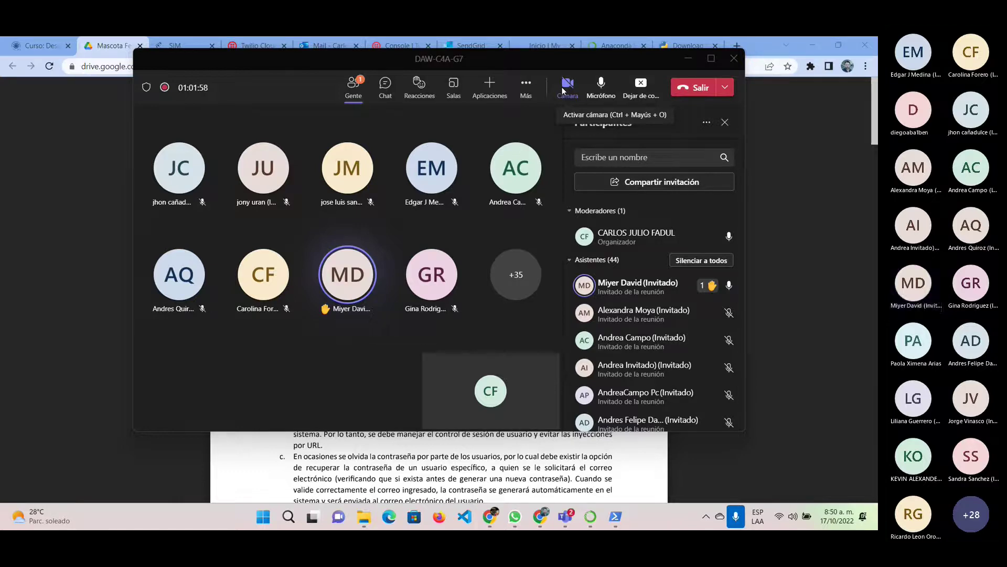
pyautogui.click(563, 90)
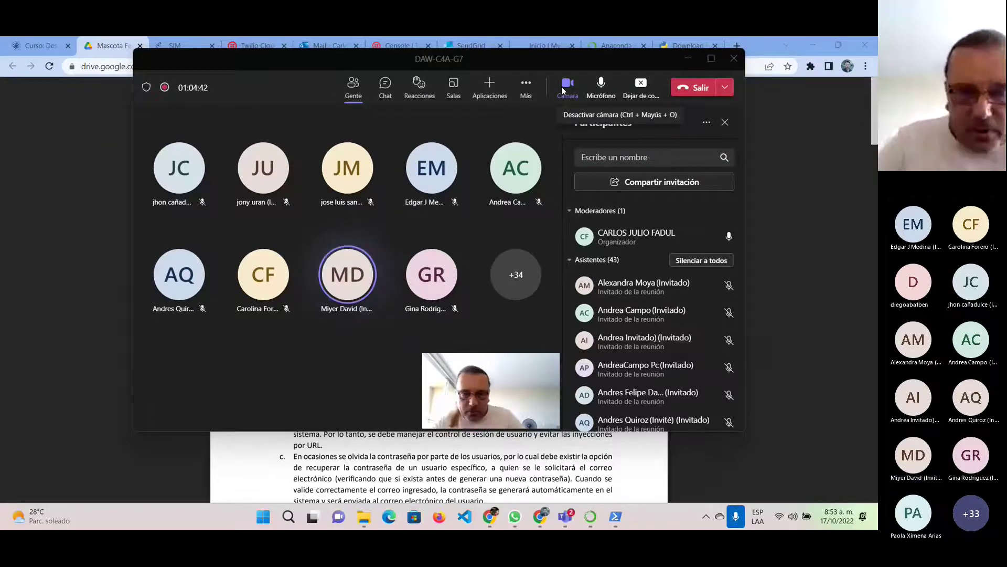
# Minimize Teams, close Chrome's Anaconda tab, and minimize Chrome to show the desktop
pyautogui.click(687, 64)
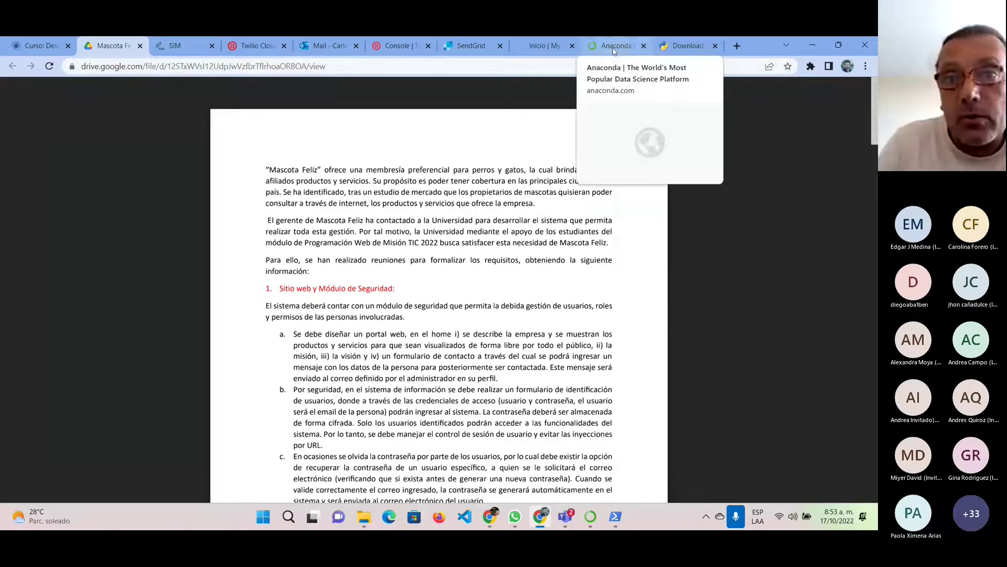
pyautogui.click(645, 46)
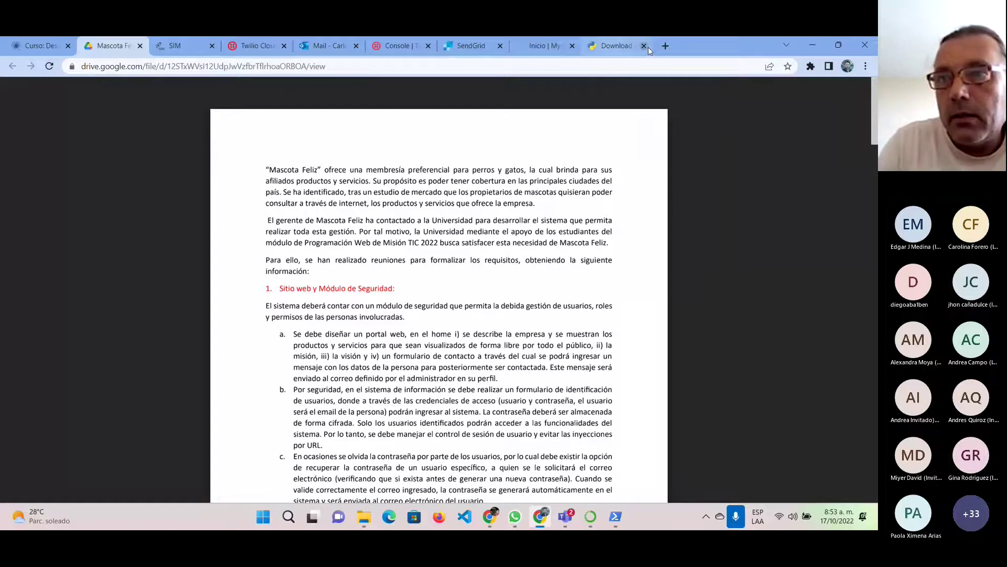
pyautogui.click(811, 48)
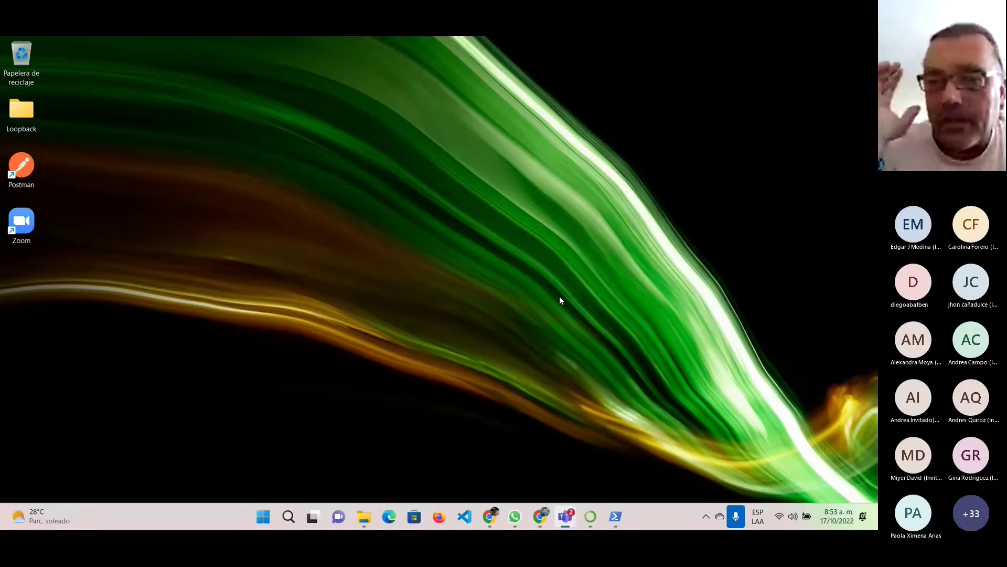
# Launch Spyder from Anaconda Navigator, opening temp.py and the 5.3.3 update notice
pyautogui.click(595, 527)
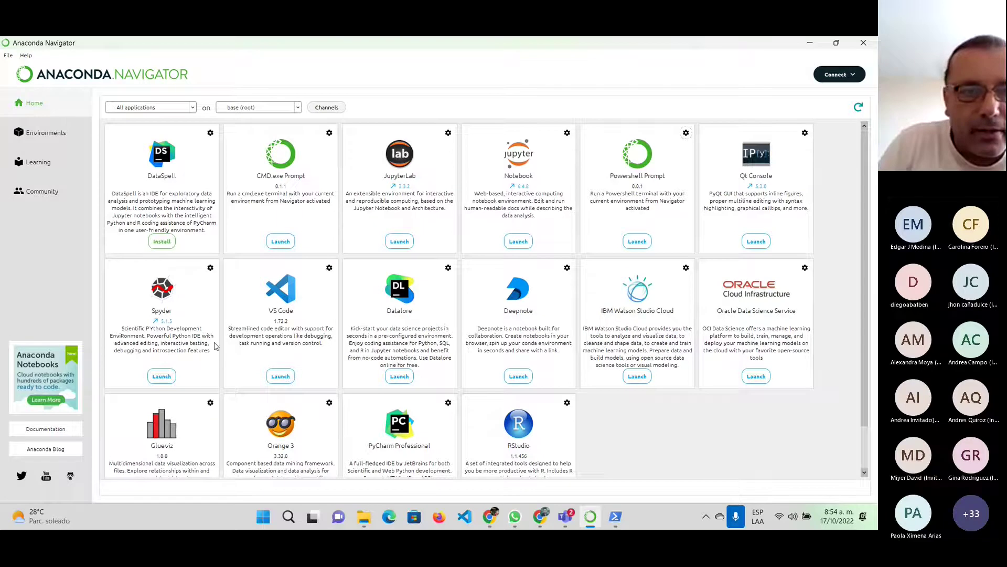
pyautogui.click(159, 376)
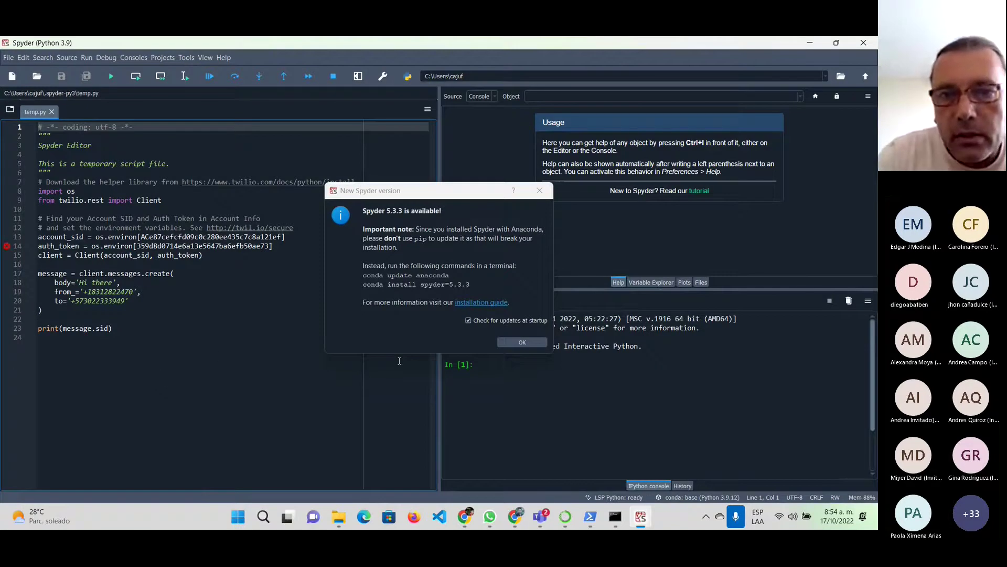
# Dismiss the Spyder 5.3.3 notice, then close Spyder and its cmd.exe window
pyautogui.click(536, 192)
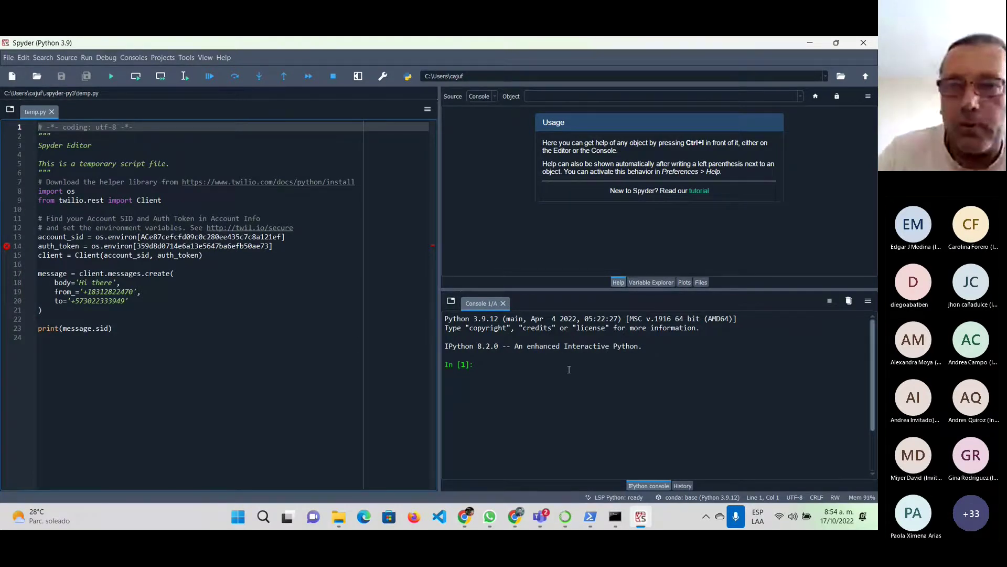
pyautogui.click(810, 43)
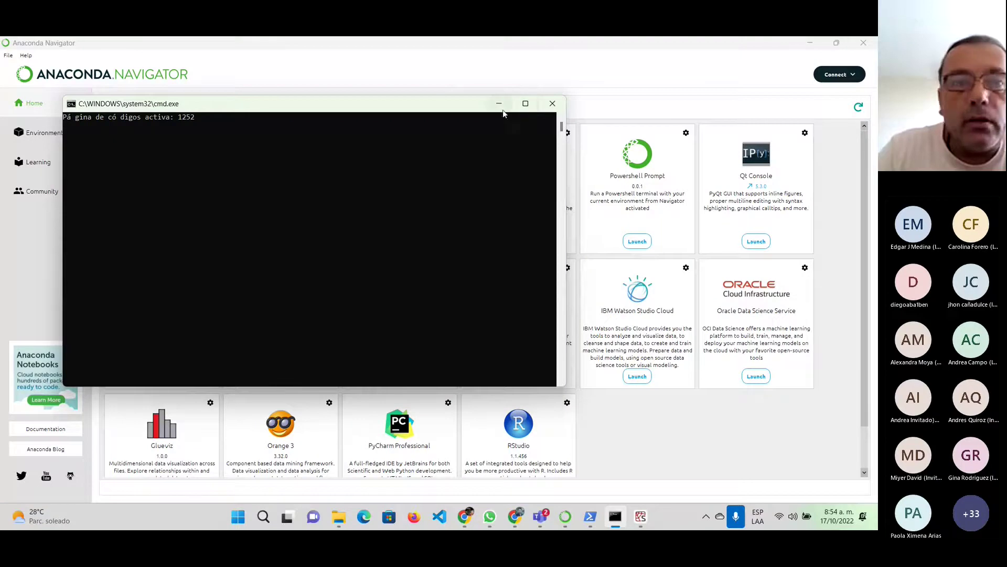
pyautogui.click(641, 518)
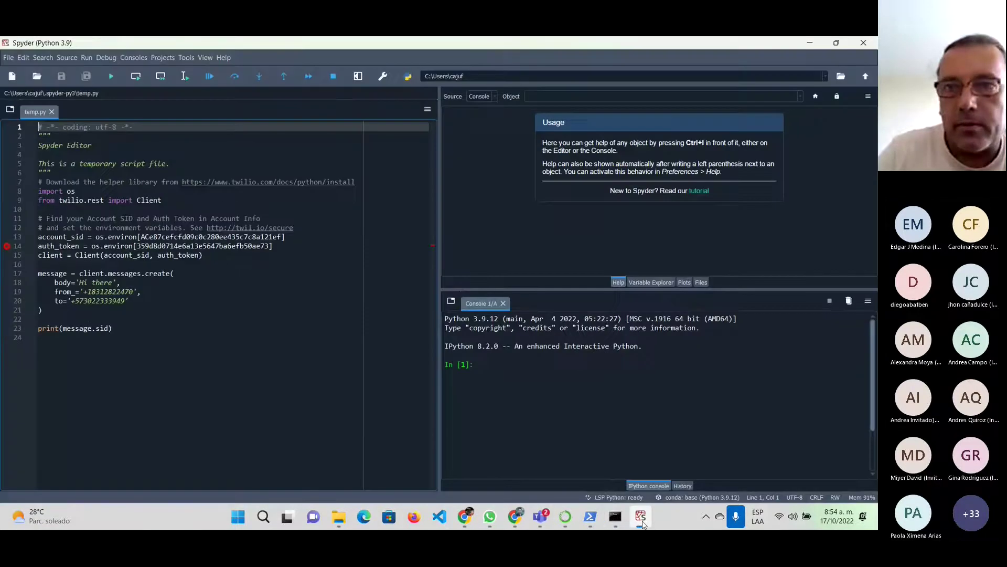
pyautogui.click(864, 44)
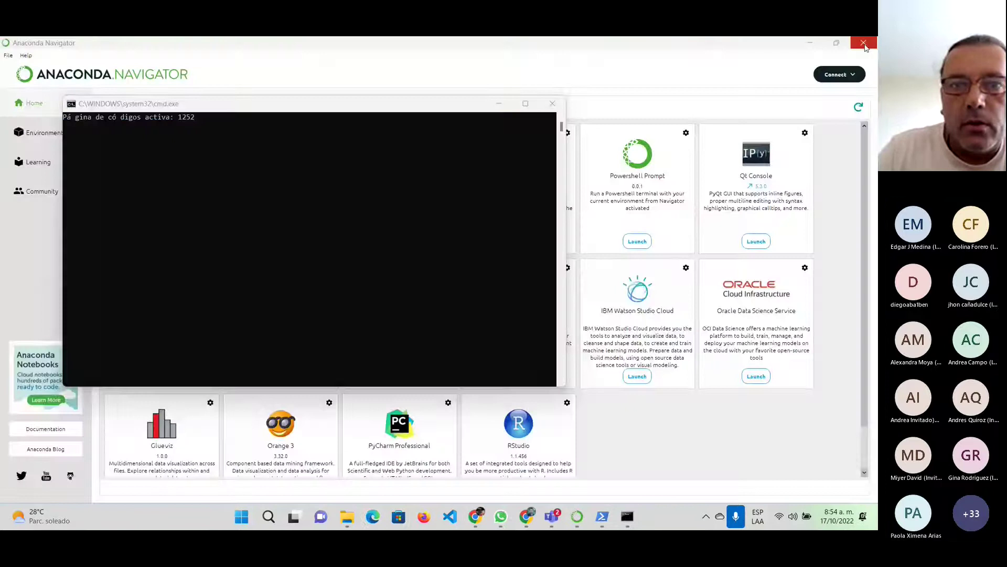
pyautogui.click(550, 102)
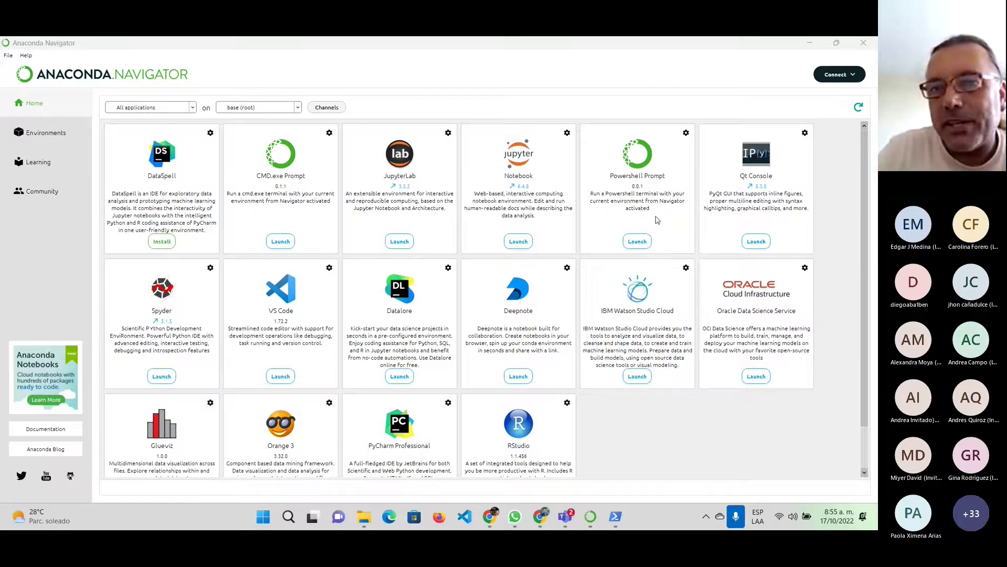
# Launch the PowerShell Prompt from Navigator, then close it to return to Navigator's Home page
pyautogui.click(638, 241)
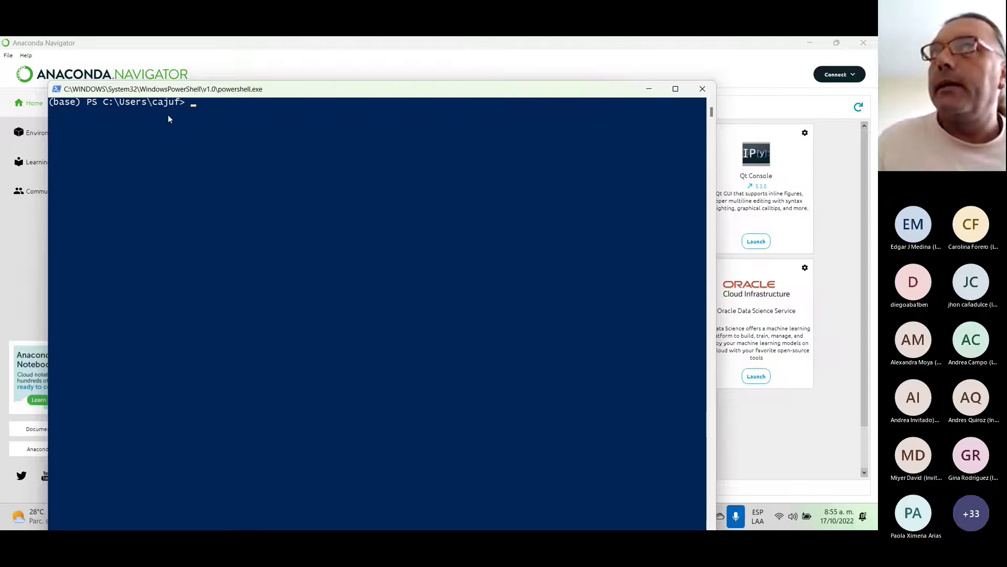
pyautogui.write('c')
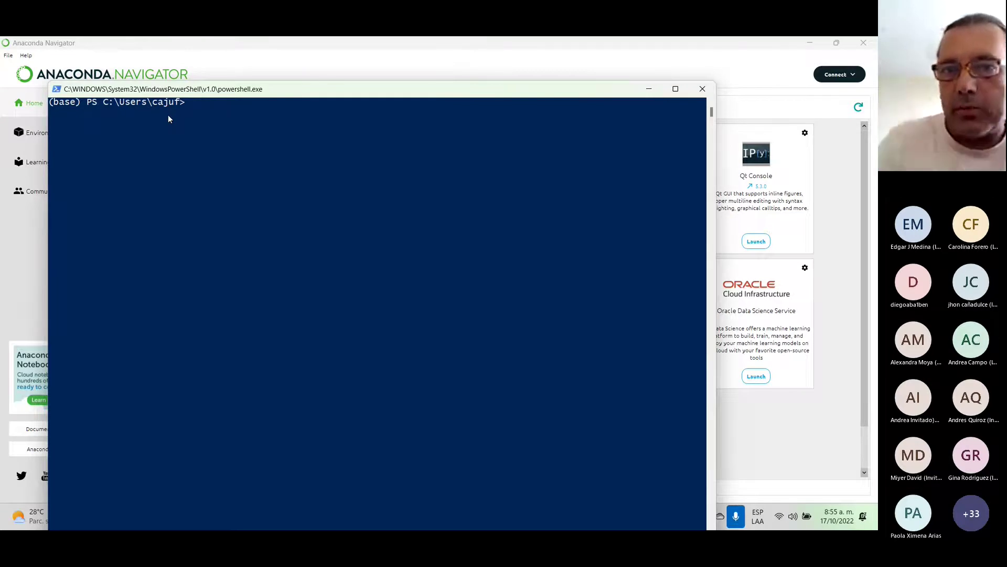
pyautogui.click(702, 90)
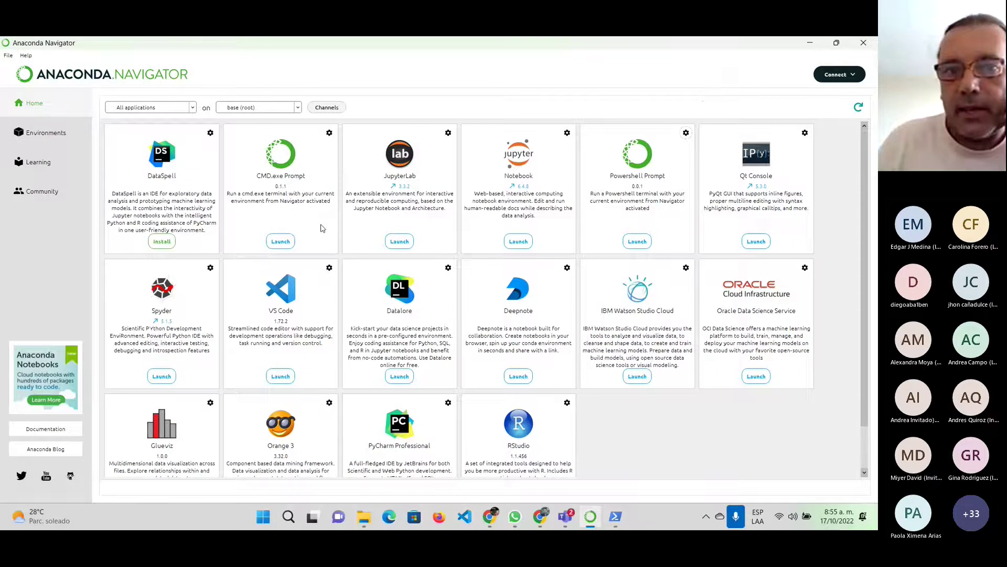
# Hide Anaconda Navigator, bring Chrome forward, and close the Twilio Cloud and Twilio Console tabs
pyautogui.click(810, 44)
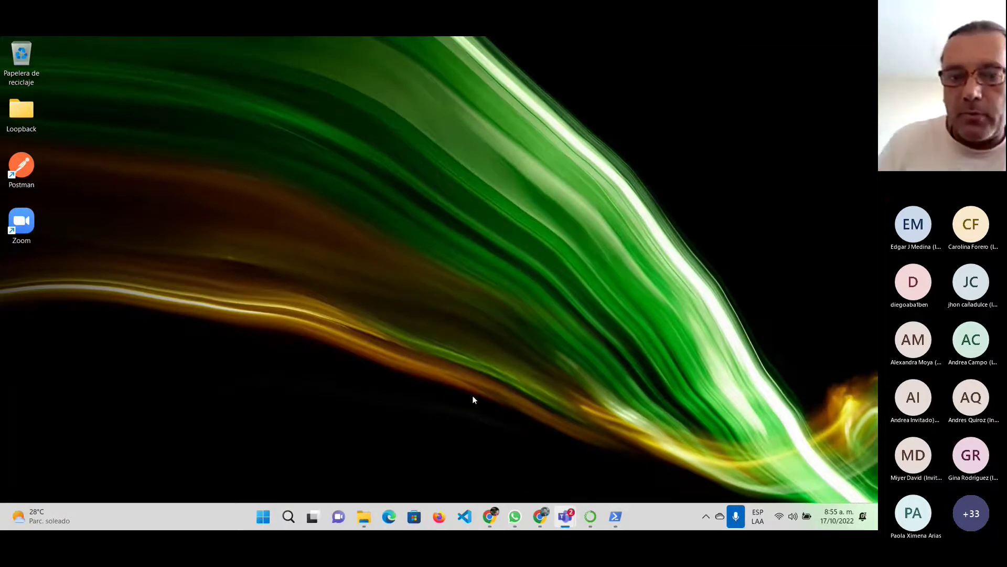
pyautogui.click(541, 518)
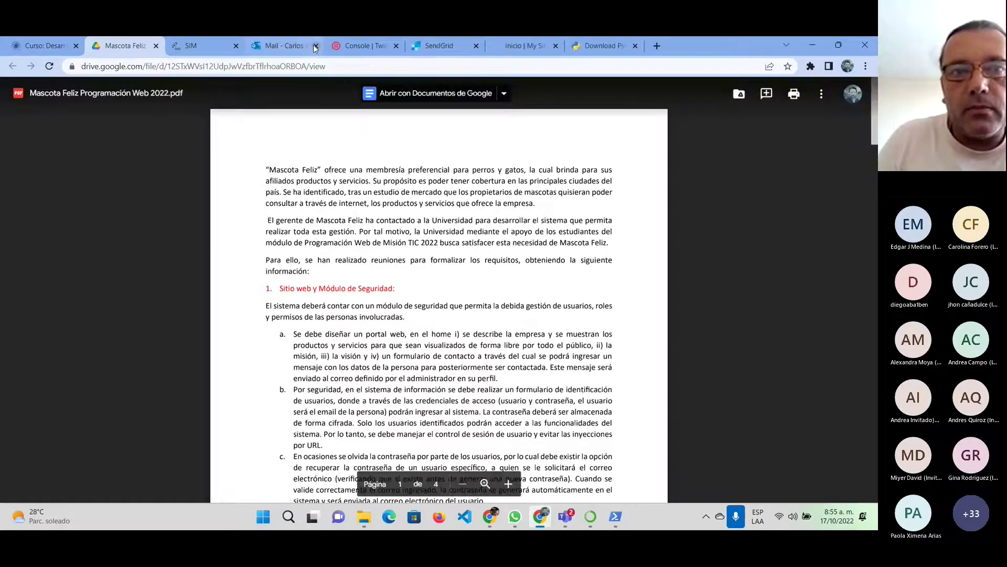
pyautogui.click(317, 47)
pyautogui.click(396, 46)
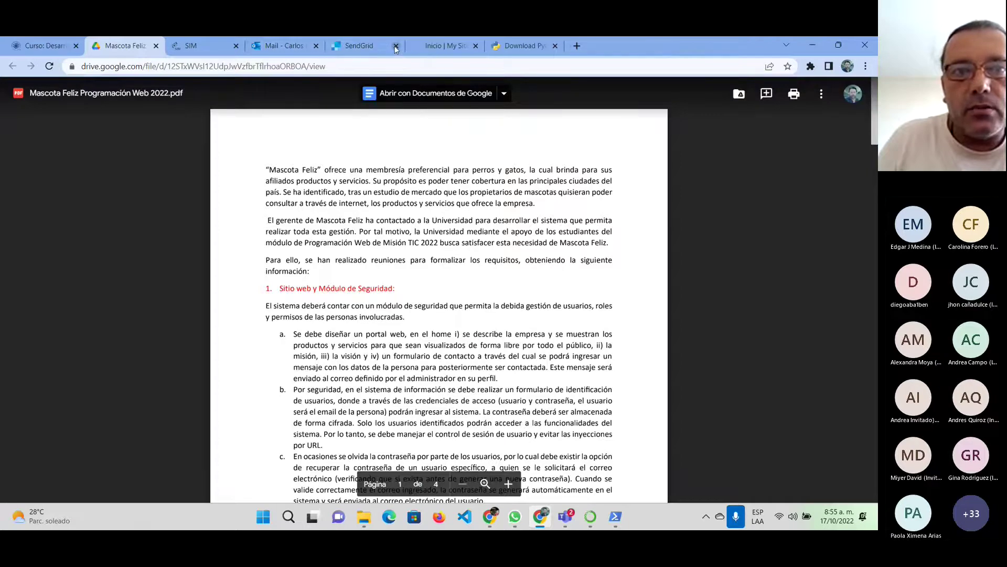
pyautogui.click(577, 46)
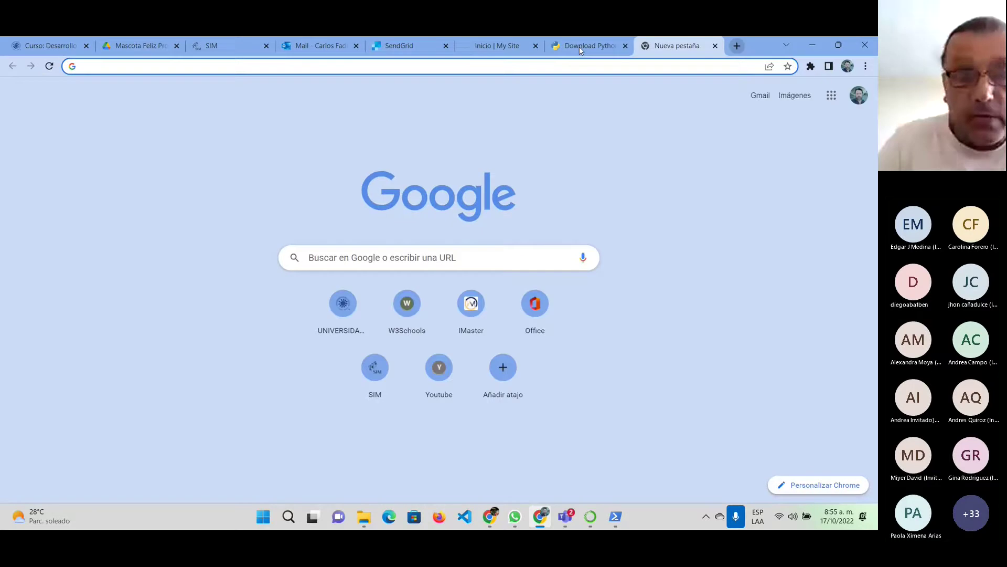
pyautogui.write('www.twilio.com')
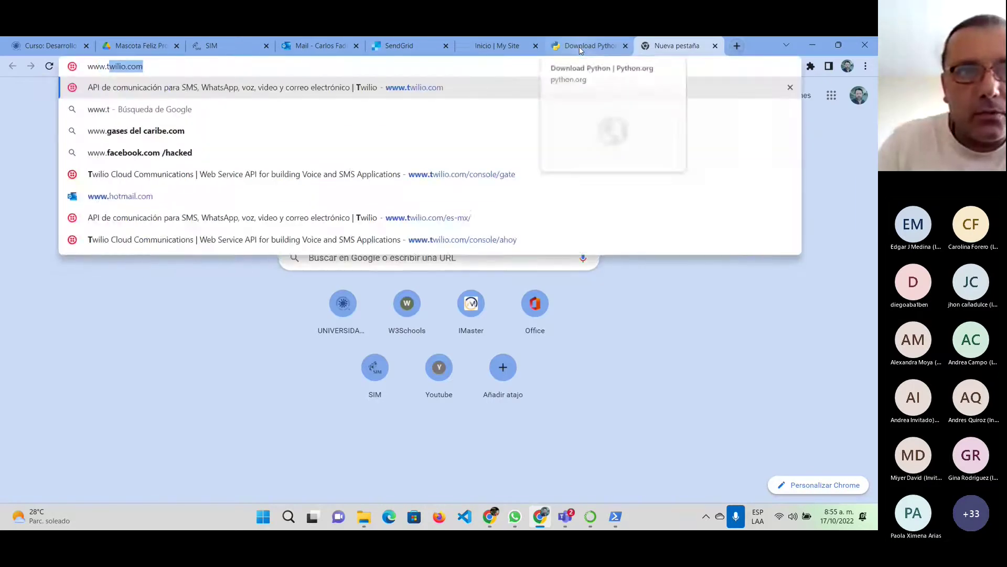
pyautogui.press('Return')
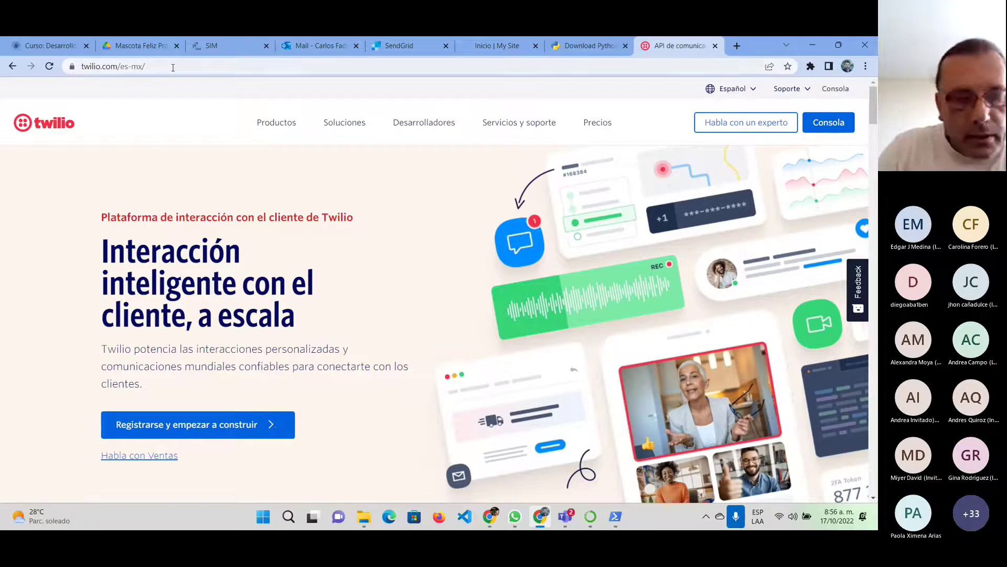
pyautogui.moveTo(172, 67); pyautogui.dragTo(83, 66)
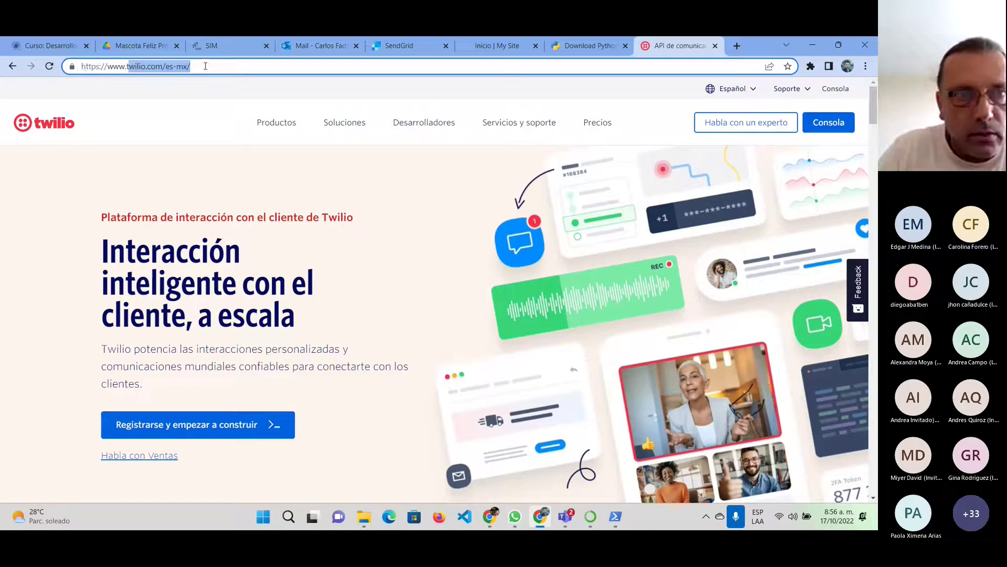
pyautogui.moveTo(205, 66); pyautogui.dragTo(80, 67)
pyautogui.hotkey('ctrl', 'c')
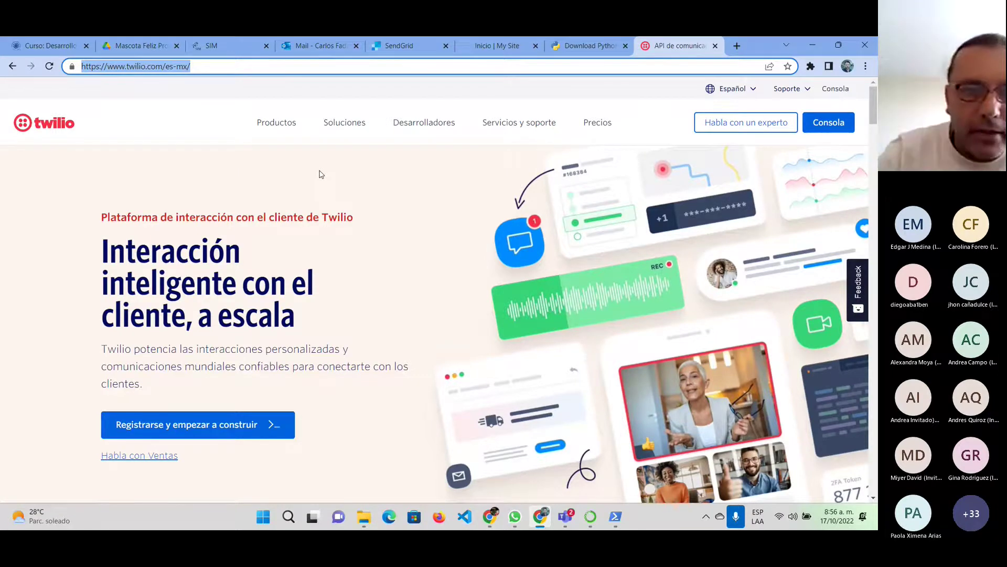
# Search 'anaconda' in Windows search, then close Anaconda Navigator and confirm quitting
pyautogui.click(285, 525)
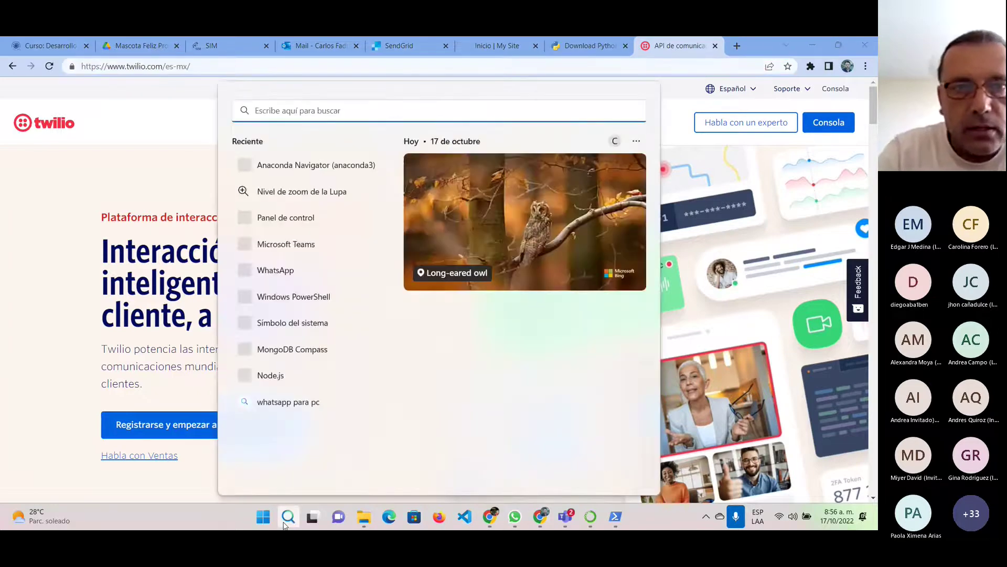
pyautogui.write('anaconda')
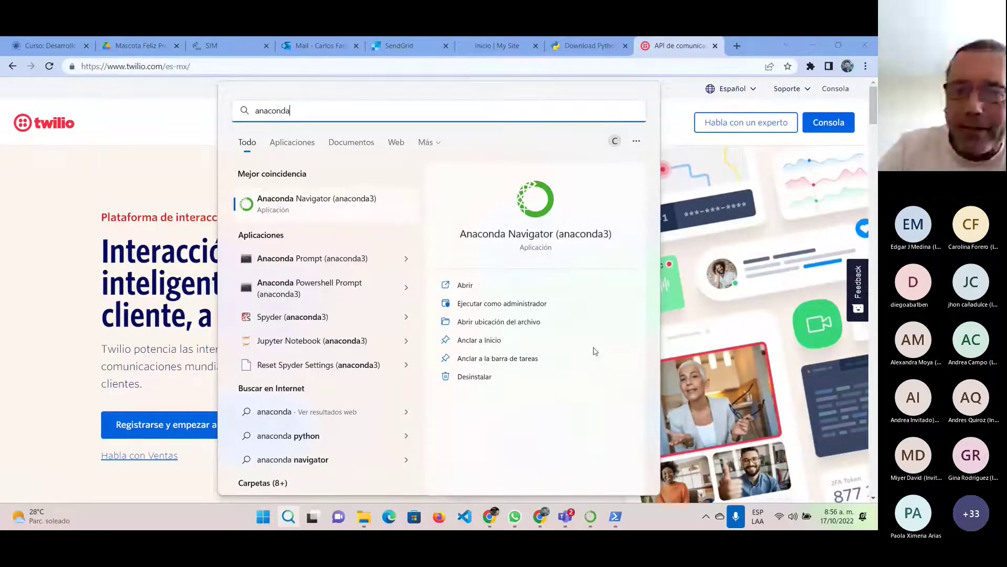
pyautogui.click(594, 518)
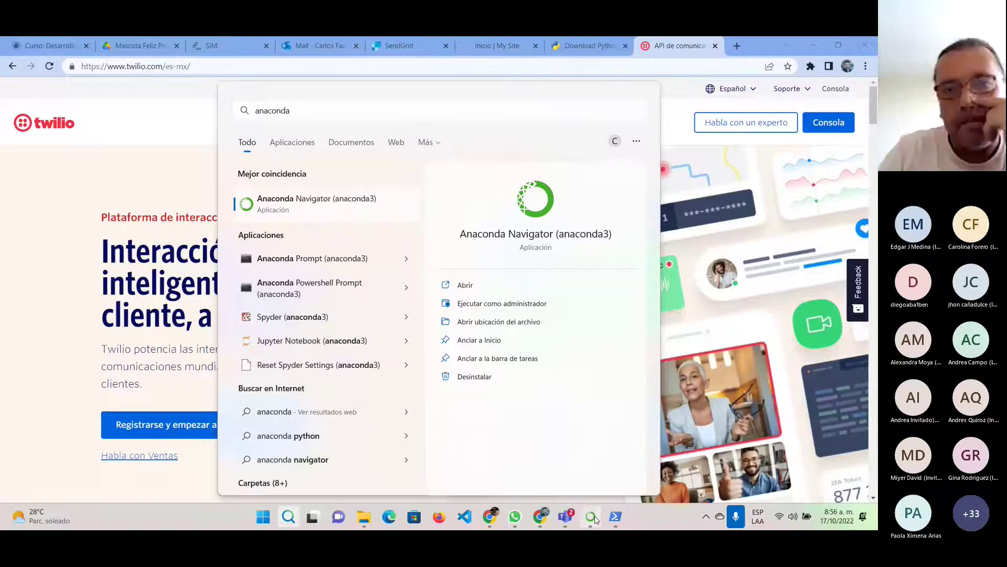
pyautogui.click(863, 43)
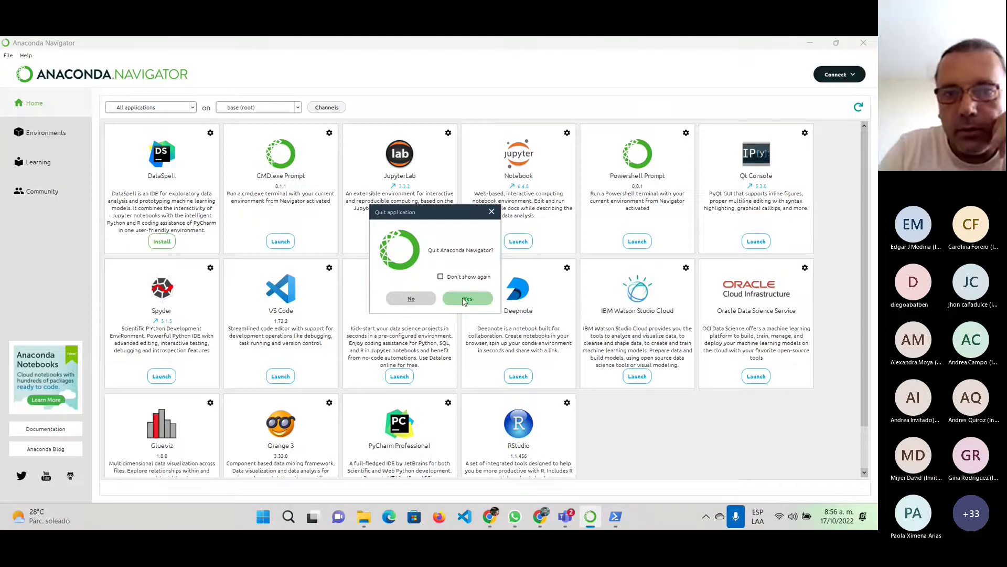
pyautogui.click(465, 299)
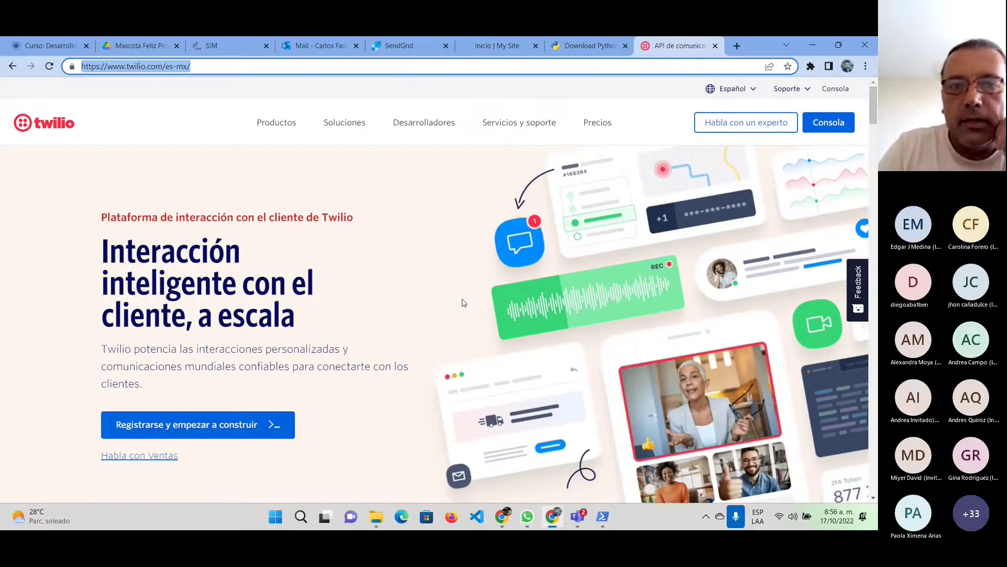
# Relaunch Anaconda Navigator from recent apps and start closing its window again
pyautogui.click(301, 517)
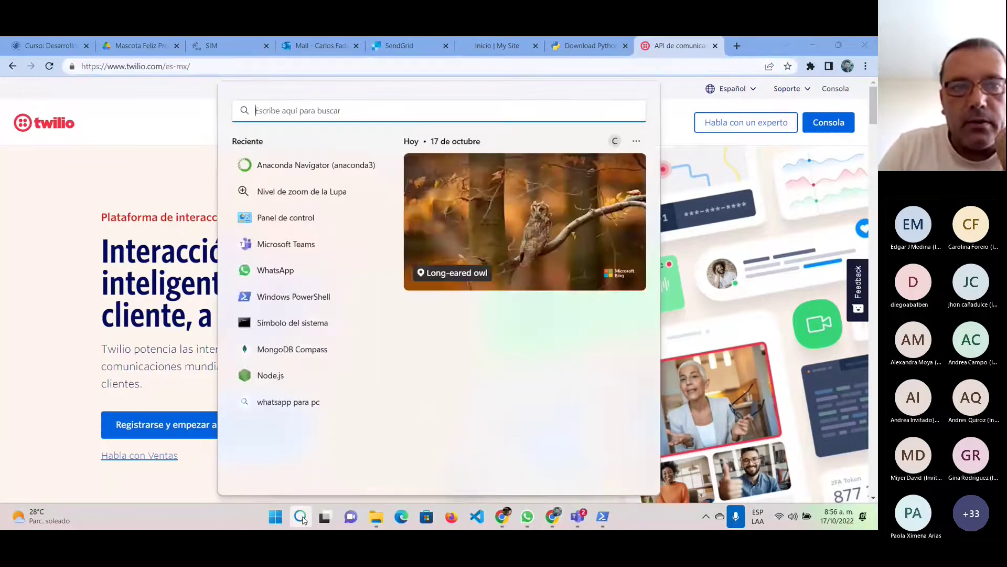
pyautogui.click(294, 167)
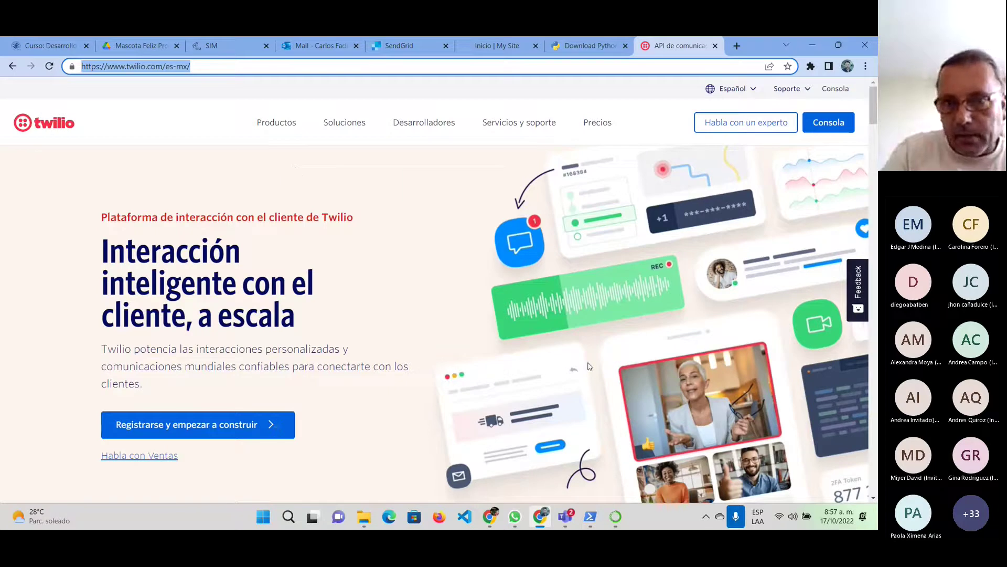
pyautogui.click(615, 516)
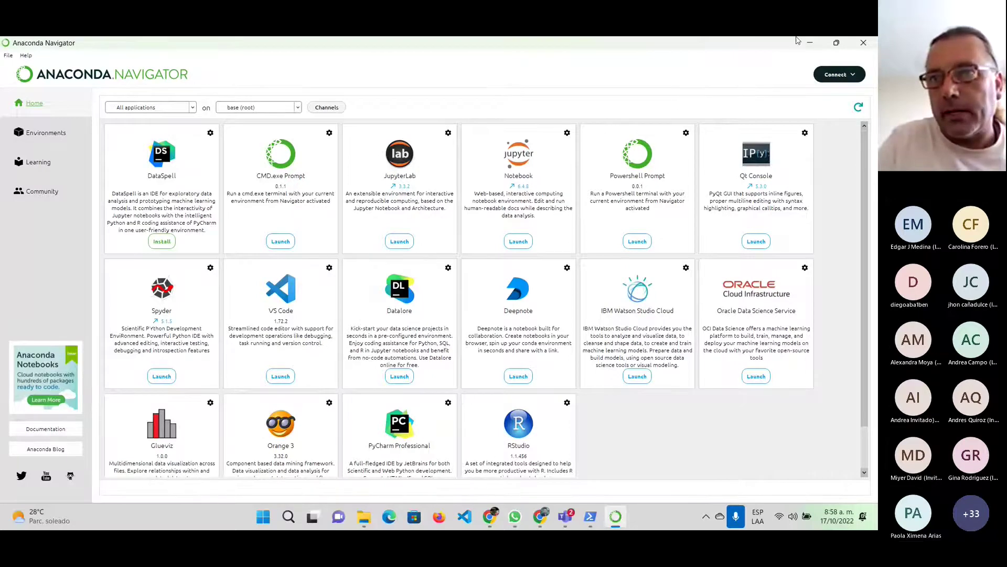
pyautogui.click(863, 42)
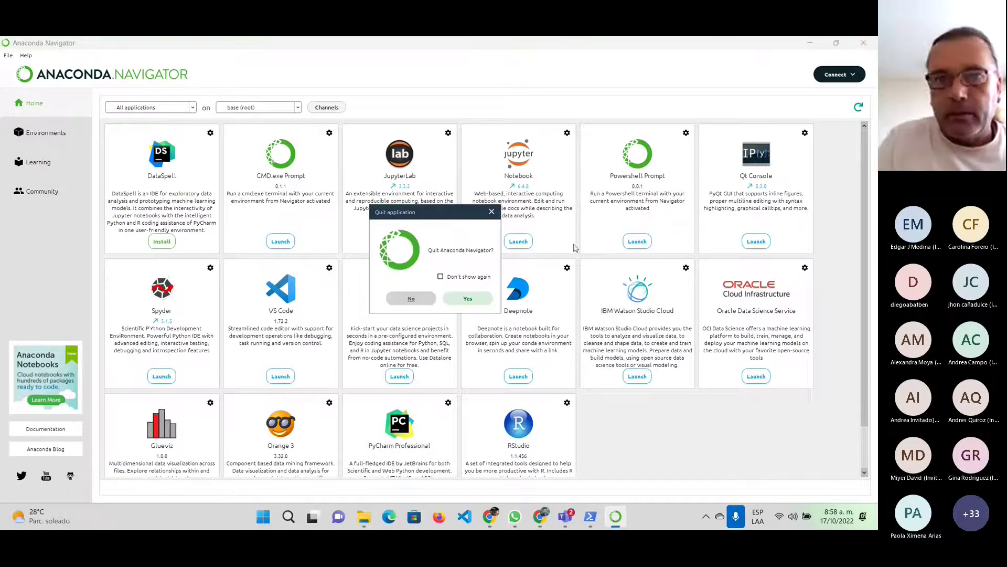
# Confirm quitting Navigator, copy the twilio.com/es-mx page address, and bring up WhatsApp
pyautogui.click(477, 304)
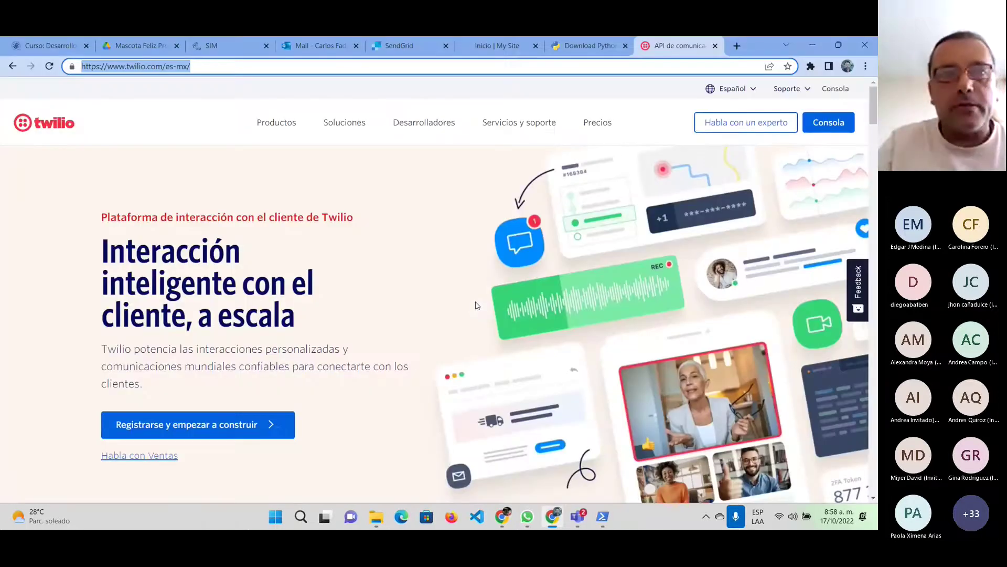
pyautogui.rightClick(153, 69)
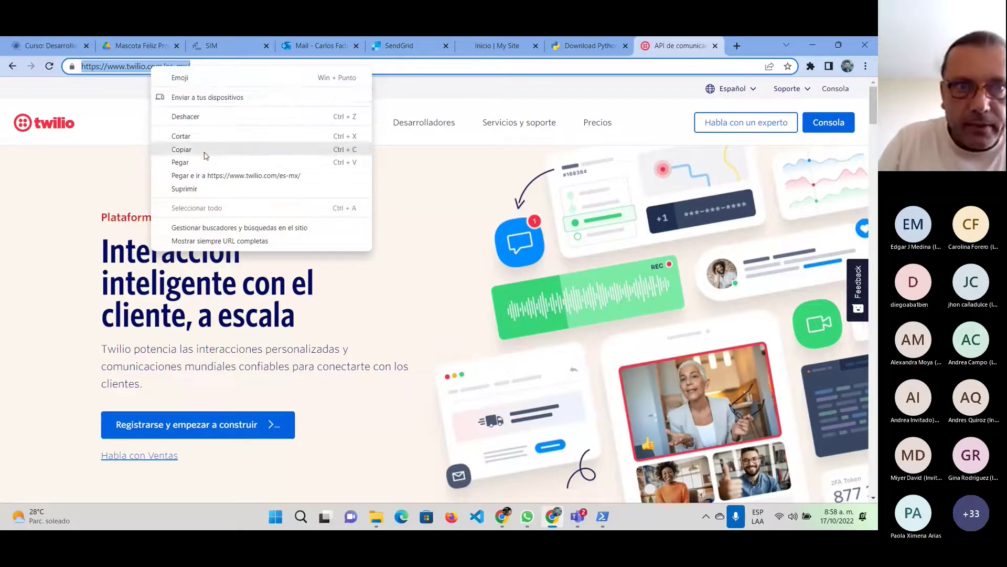
pyautogui.click(181, 149)
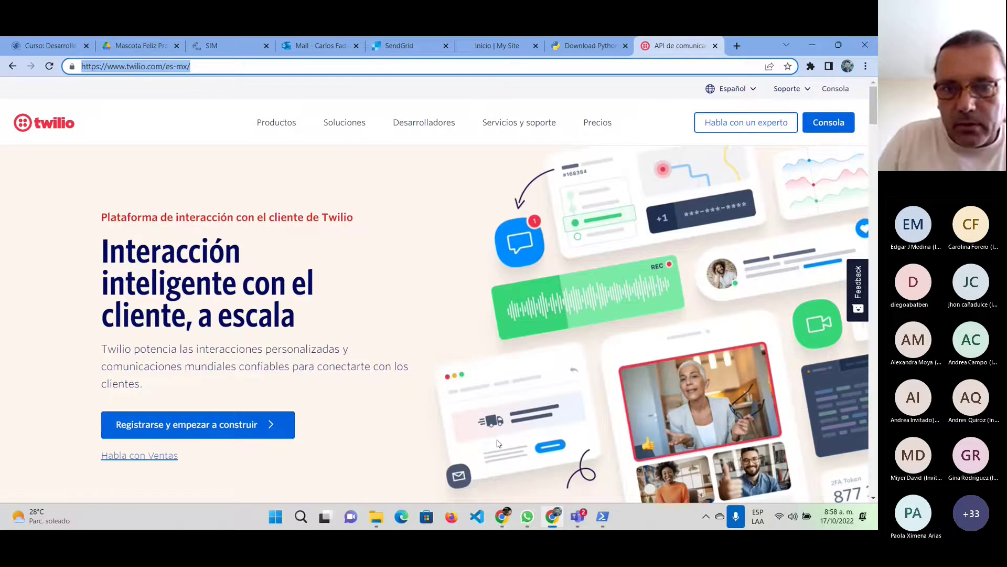
pyautogui.click(528, 517)
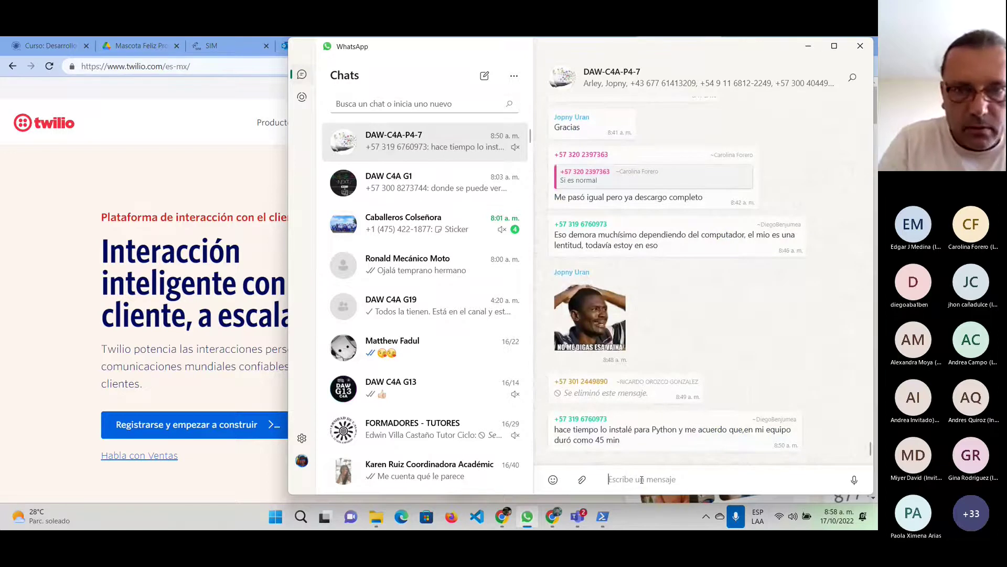
# Send the Twilio link to DAW-C4A-P4-7, then open Twilio's 'Registrarse y empezar a construir' sign-up
pyautogui.hotkey('ctrl', 'v')
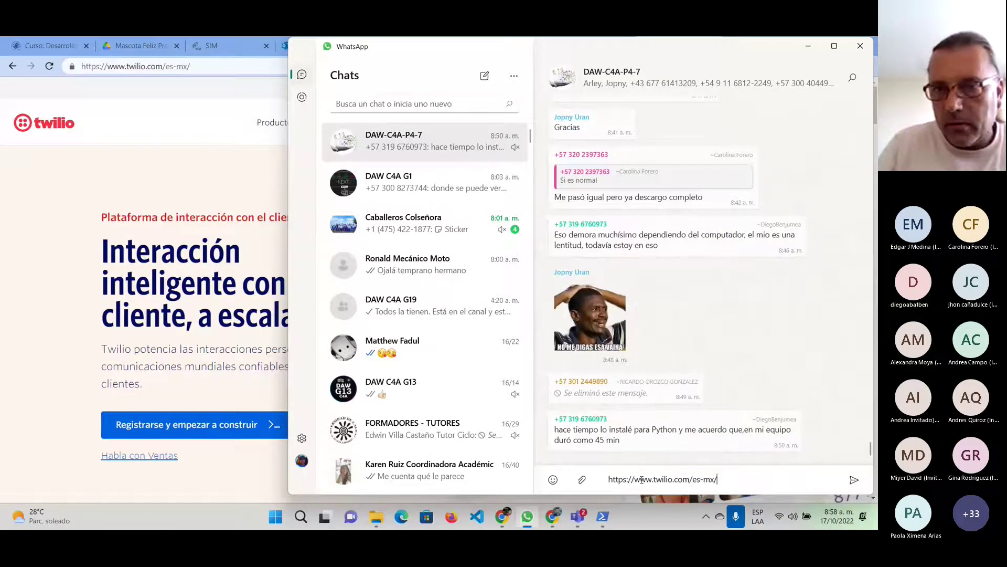
pyautogui.press('Return')
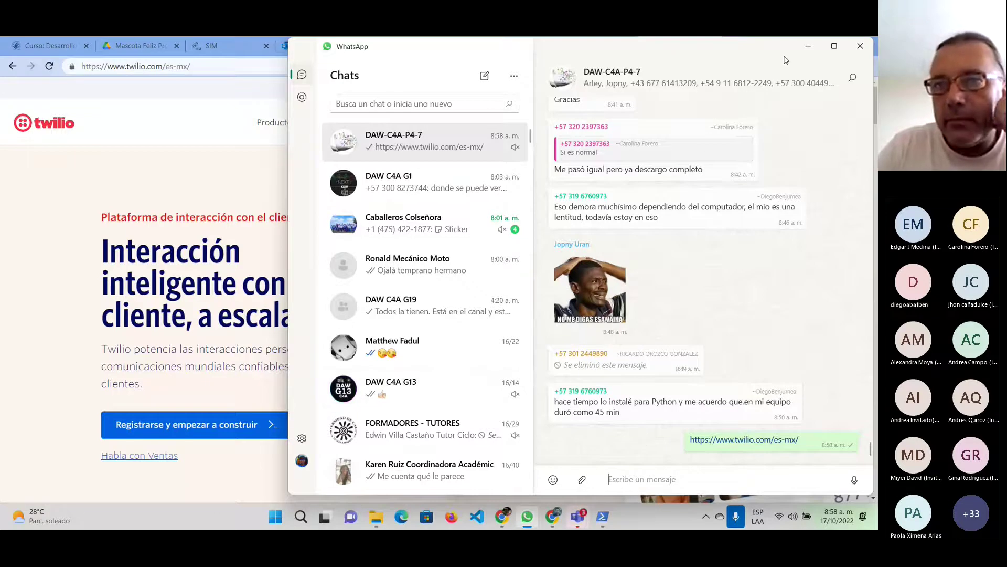
pyautogui.click(808, 46)
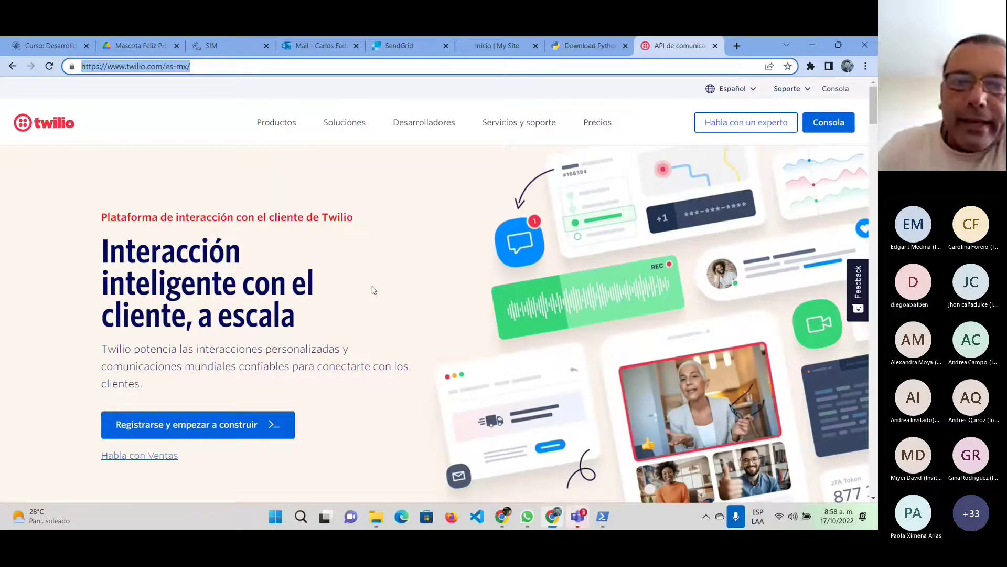
pyautogui.scroll(-1, 373, 290)
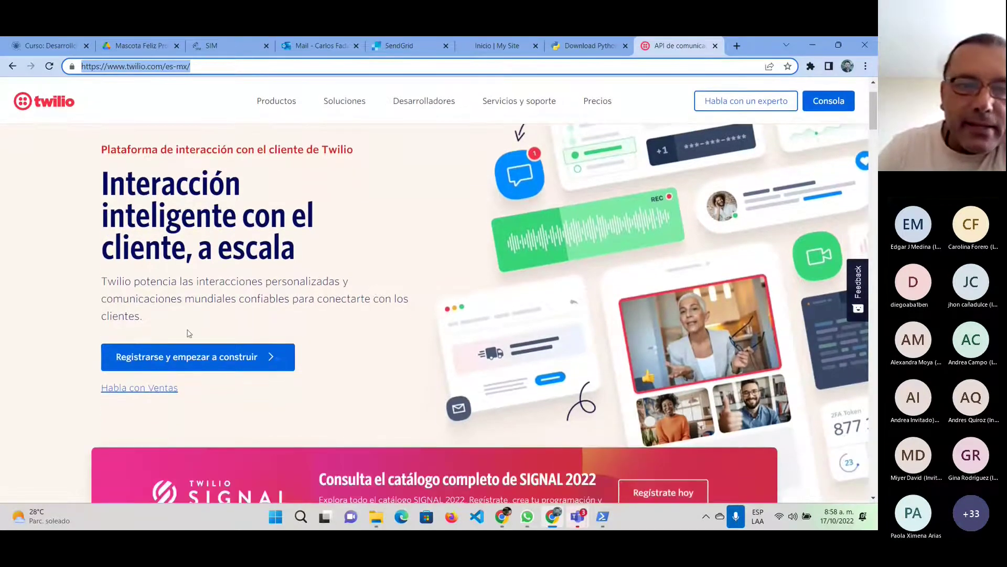
pyautogui.click(205, 367)
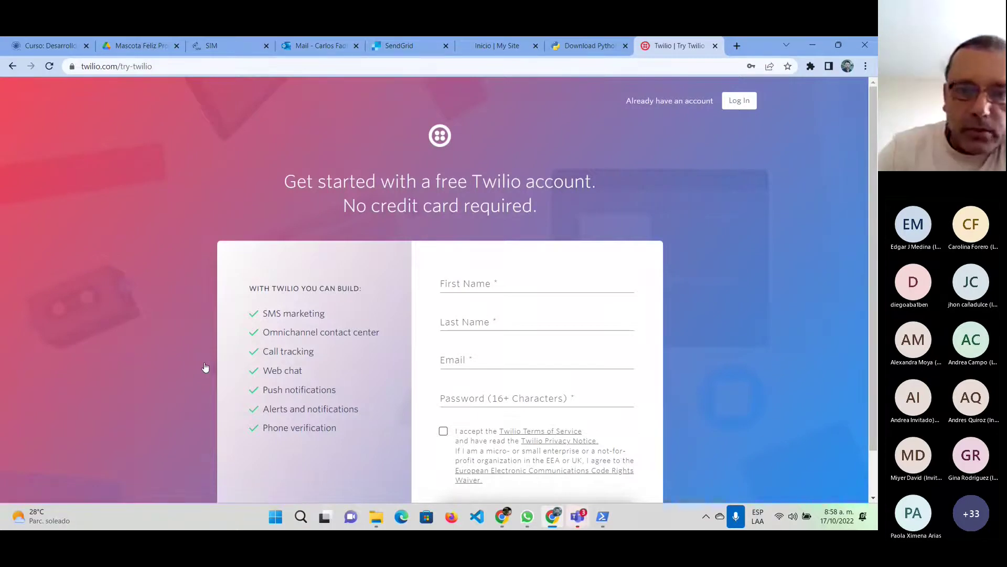
# Scroll the Twilio sign-up form and close its tab, revealing the Mascota Feliz Drive file
pyautogui.scroll(-1, 205, 367)
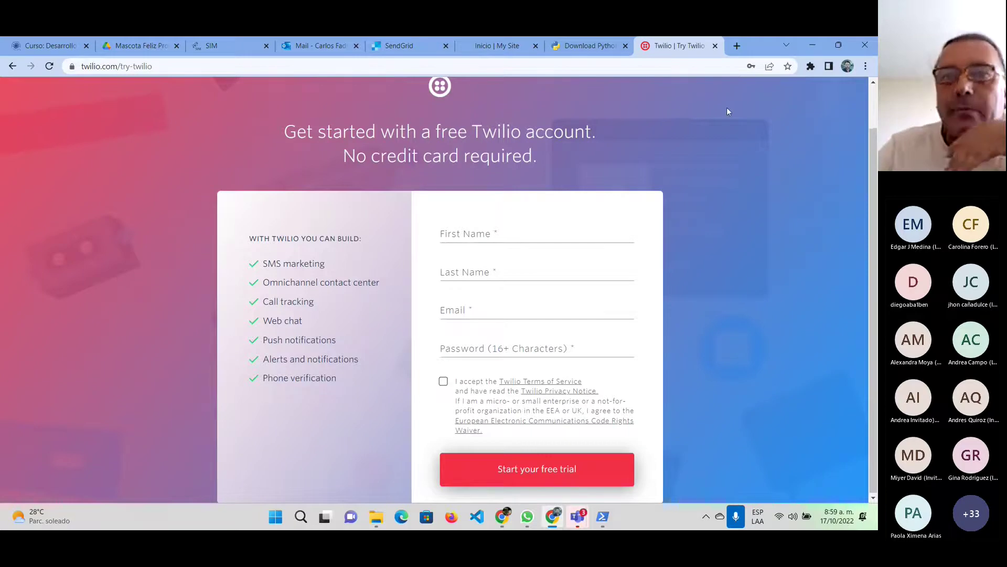
pyautogui.click(715, 47)
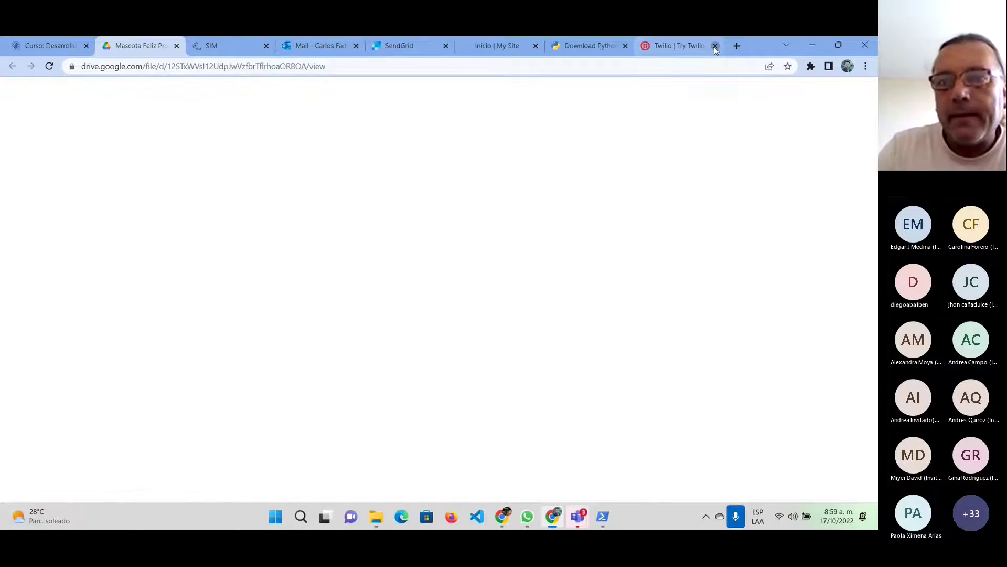
# Close the remaining Twilio tab and bring the DAW-C4A-G7 meeting window forward
pyautogui.click(715, 47)
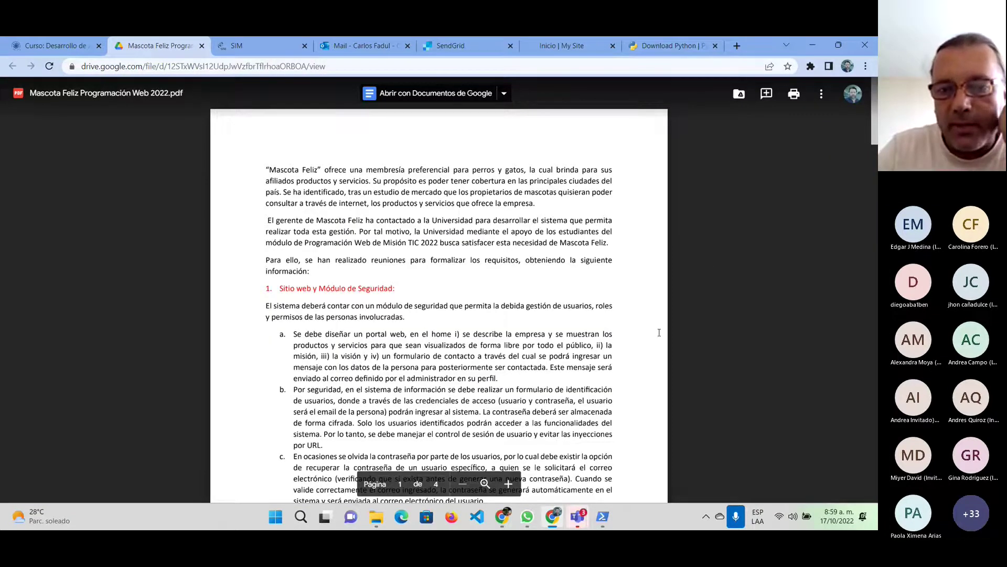
pyautogui.moveTo(577, 517)
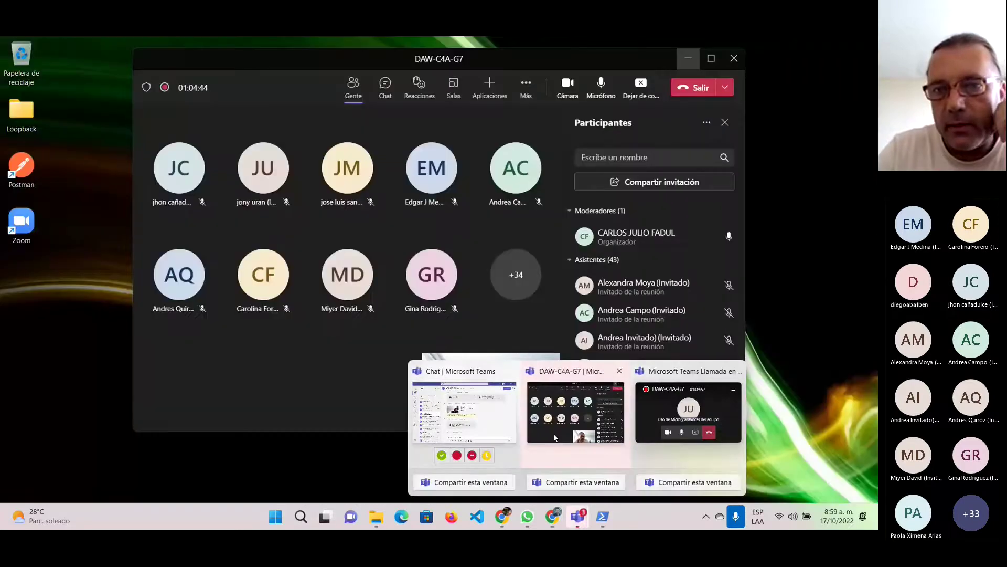
pyautogui.click(553, 434)
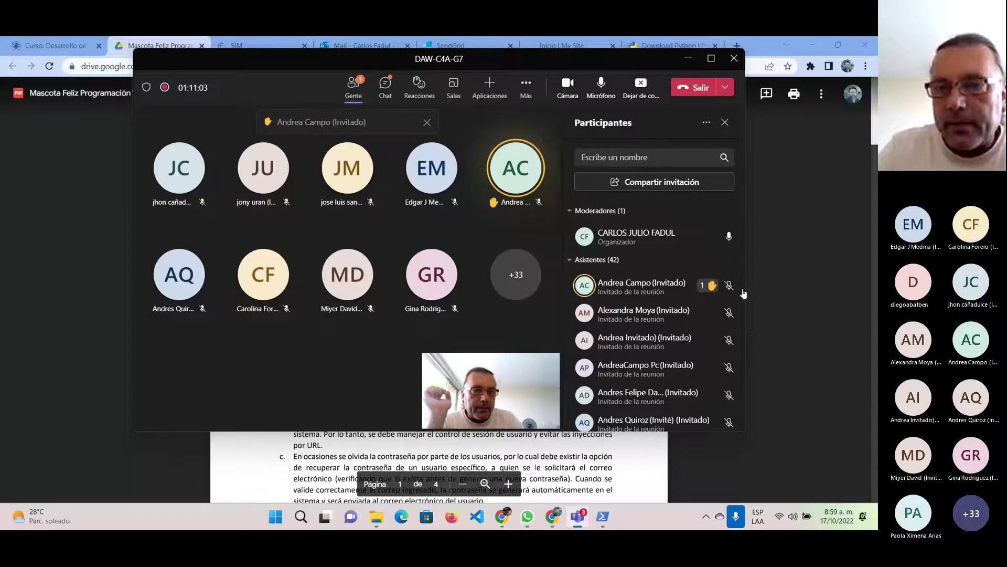
# Make the raised-hand participant a moderator, confirm with Cambiar, and maximize the meeting window
pyautogui.click(724, 288)
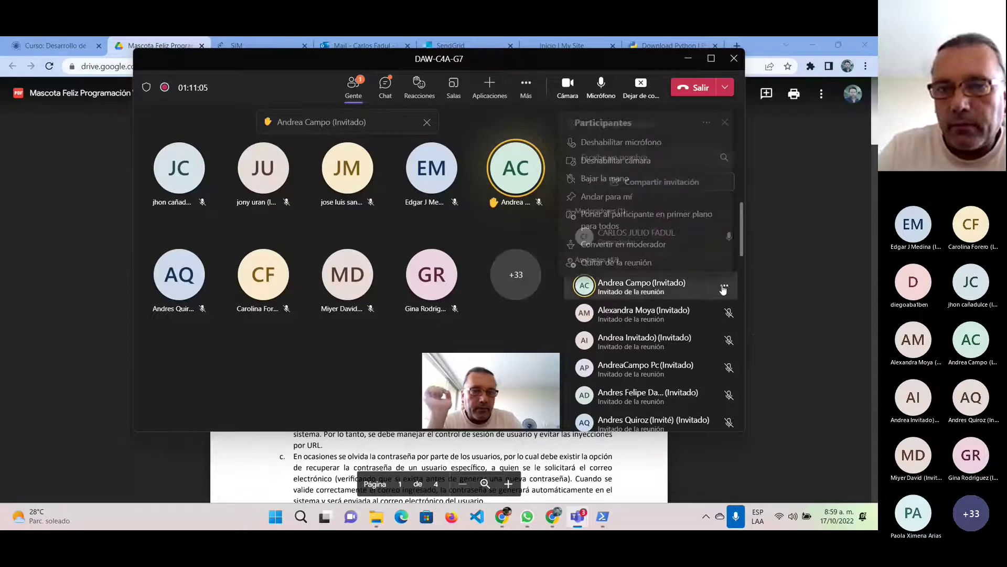
pyautogui.click(631, 244)
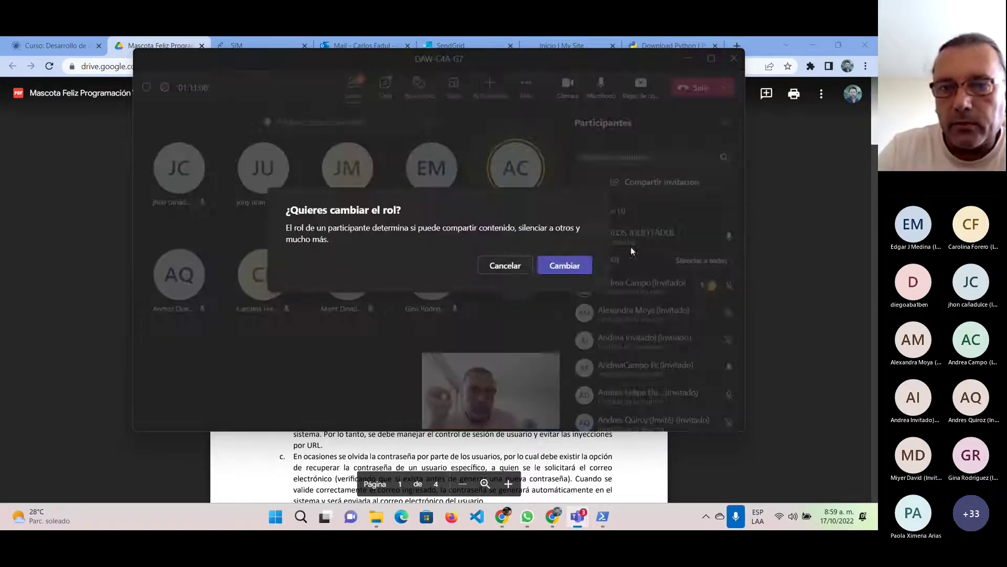
pyautogui.click(577, 264)
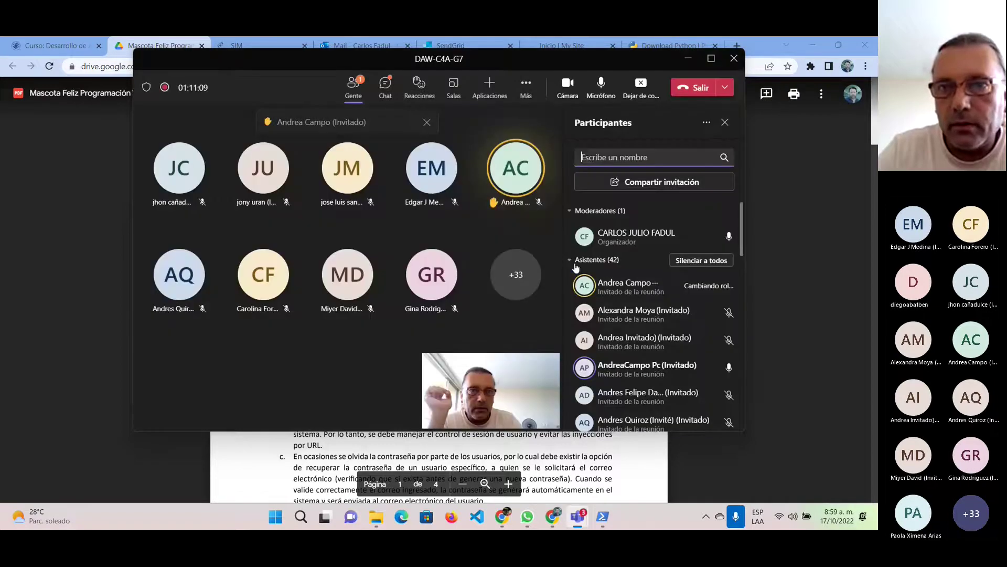
pyautogui.click(711, 58)
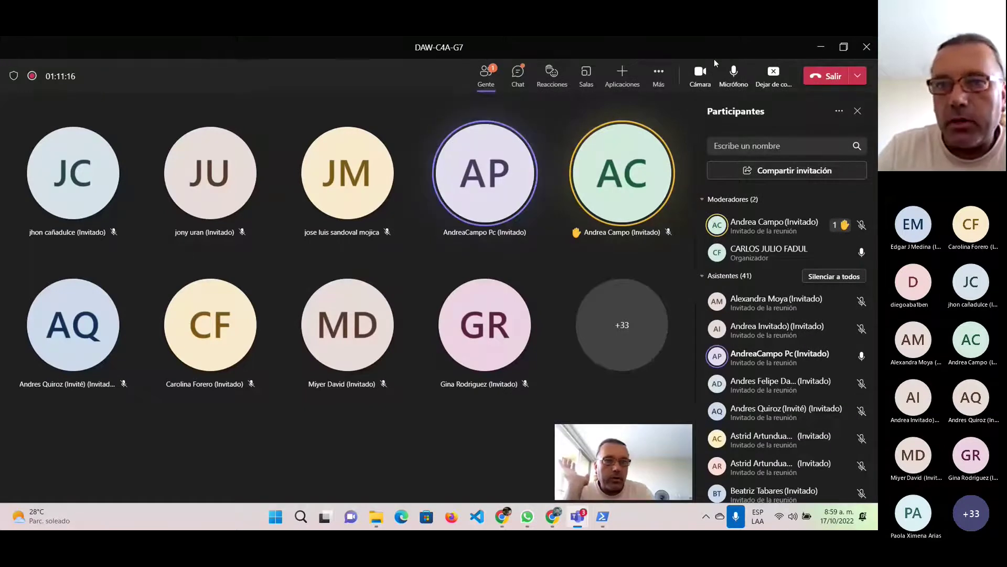
# Stop sharing, open Twilio's 'Verify your email' message in Gmail, and confirm the address
pyautogui.click(774, 73)
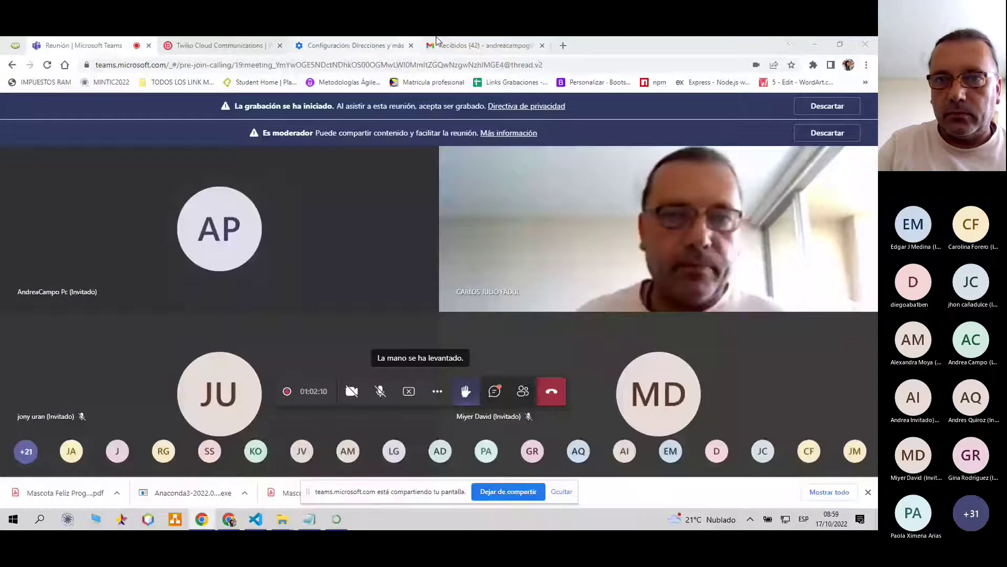
pyautogui.click(263, 47)
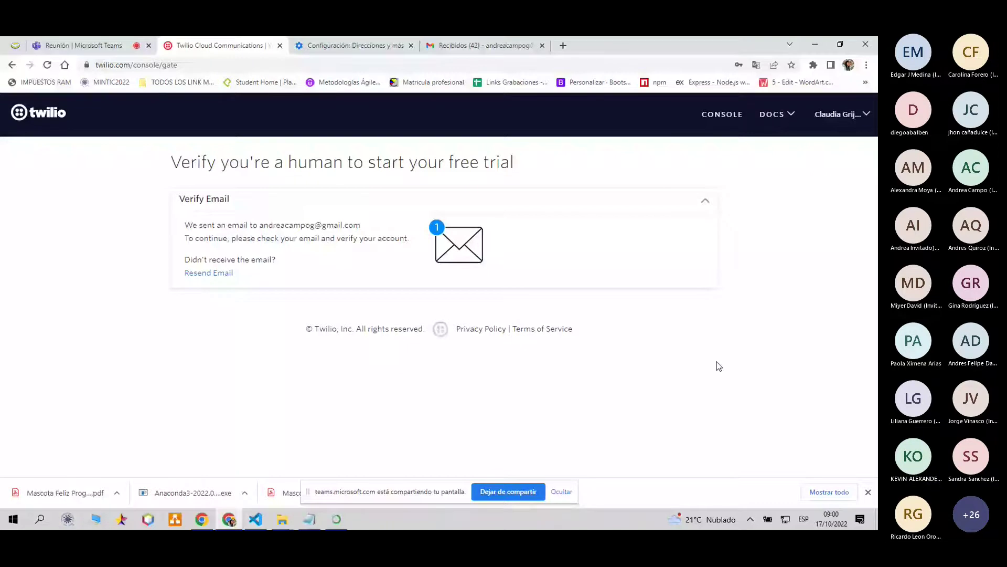
pyautogui.click(455, 47)
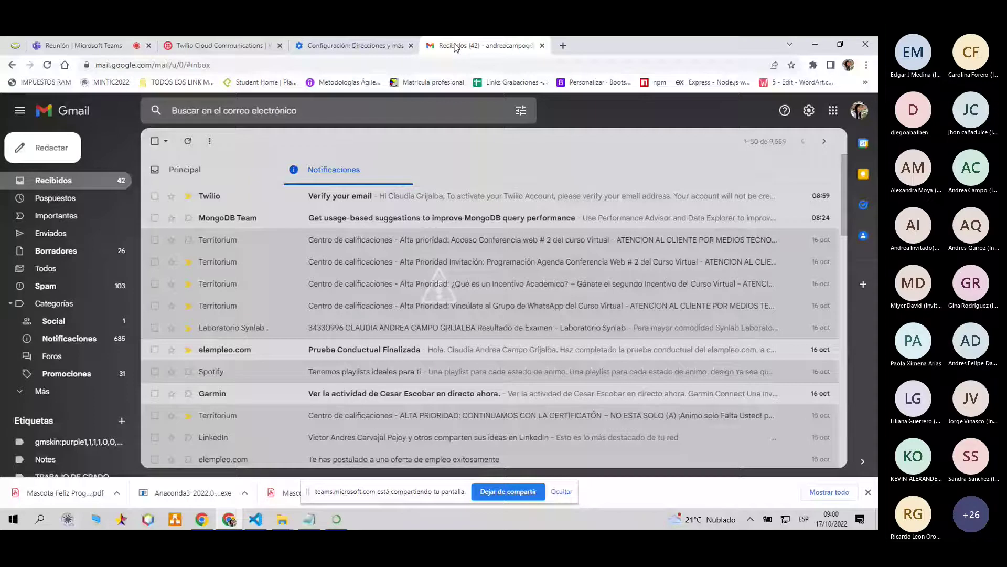
pyautogui.click(392, 202)
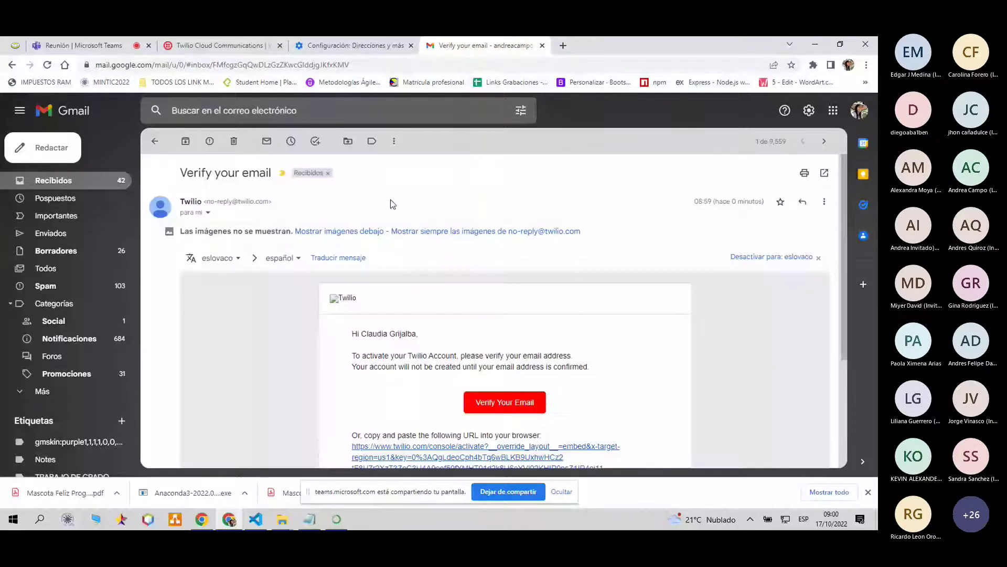
pyautogui.click(501, 400)
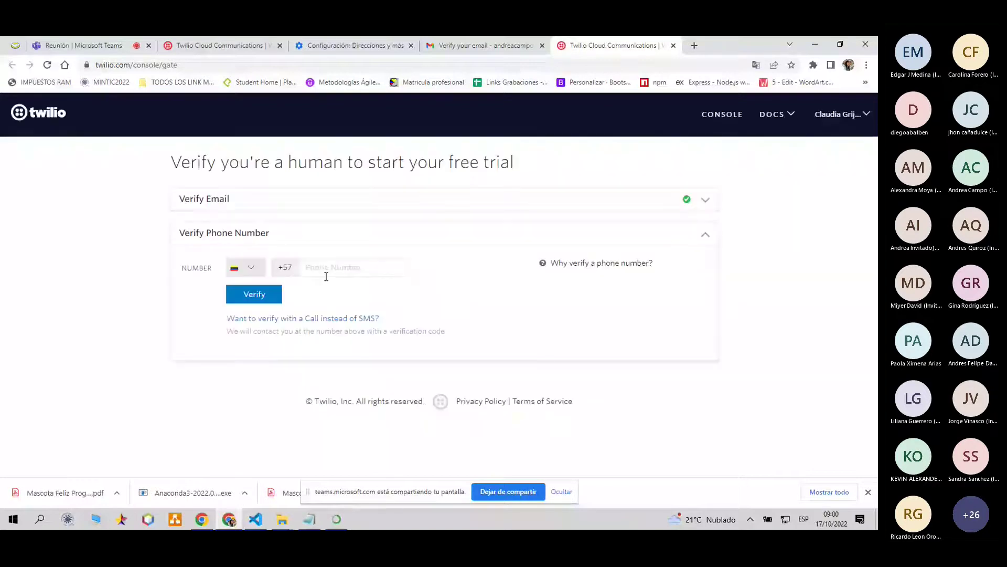
# Enter the phone number to verify and request the SMS code
pyautogui.click(326, 276)
pyautogui.click(342, 282)
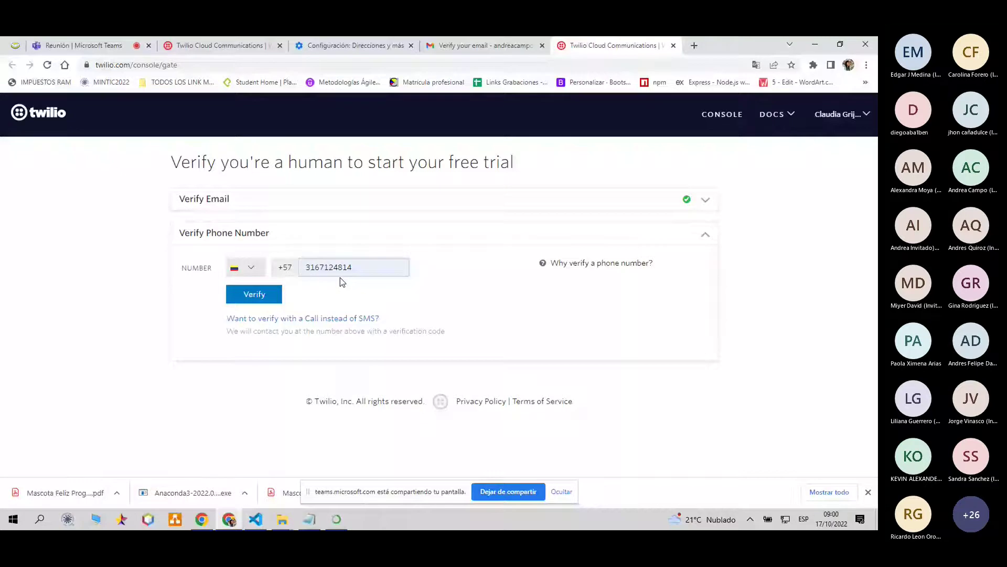
pyautogui.press('Return')
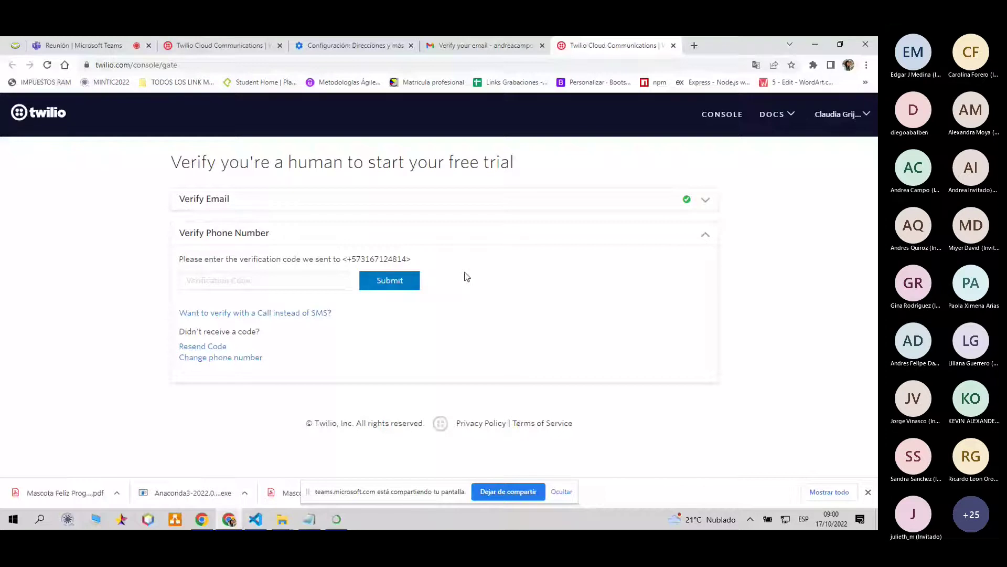
# Enter the SMS verification code, re-paste it after the first attempt, and submit it
pyautogui.click(234, 279)
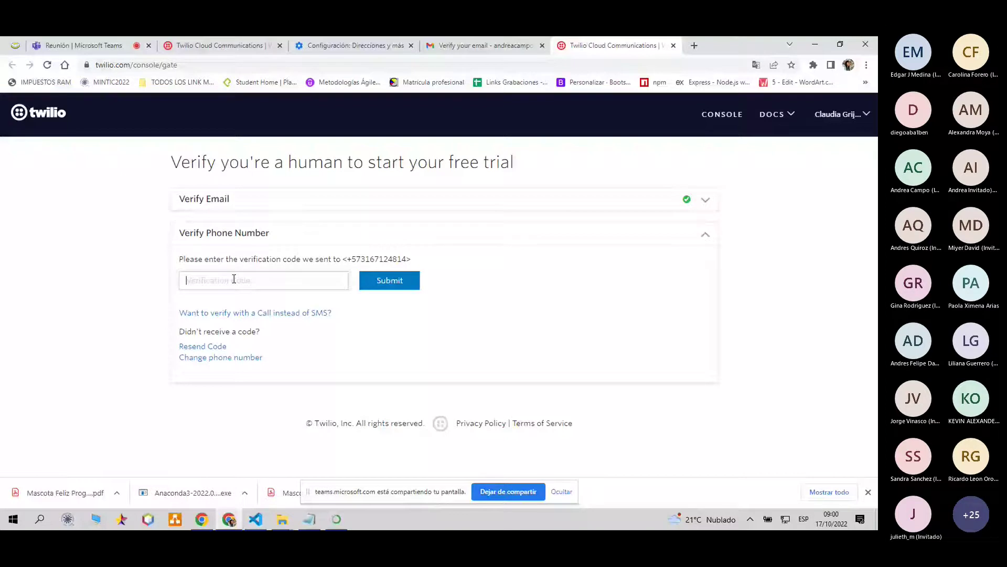
pyautogui.press('Return')
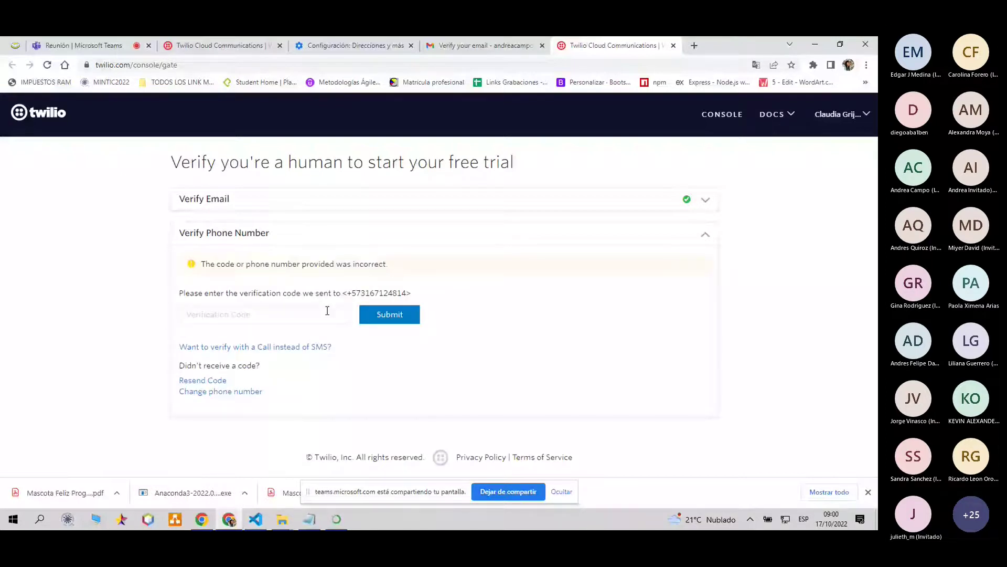
pyautogui.click(328, 311)
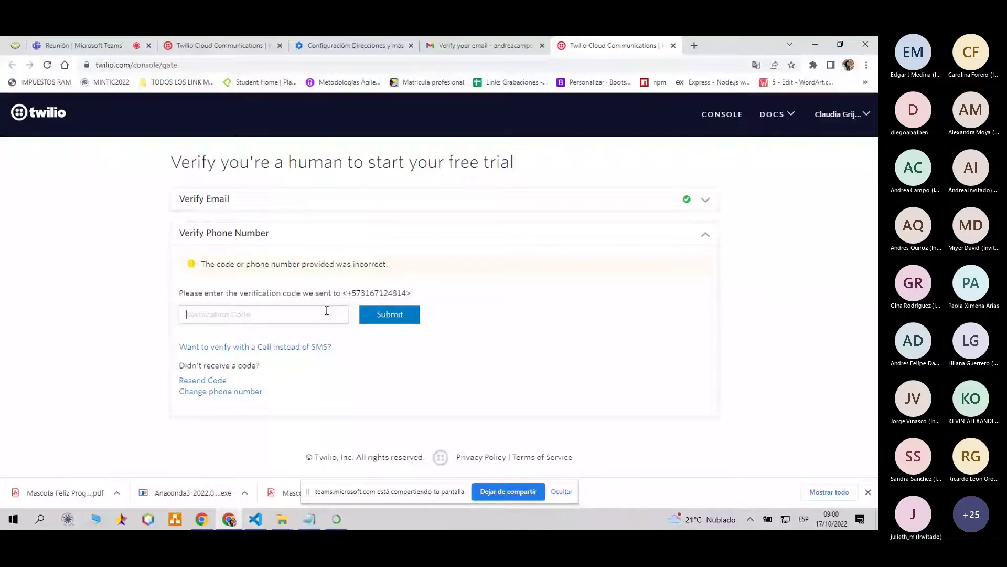
pyautogui.hotkey('ctrl', 'v')
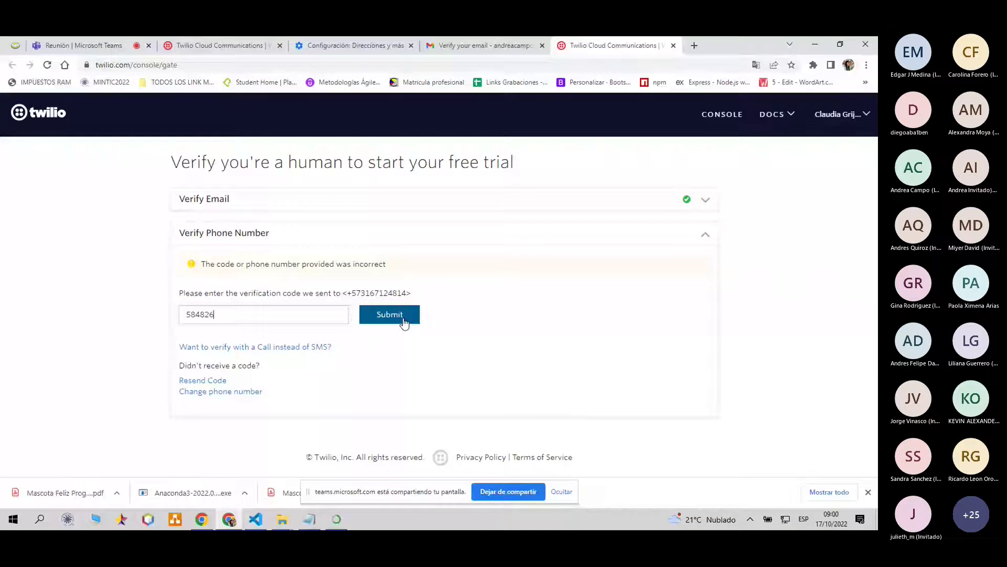
pyautogui.click(403, 319)
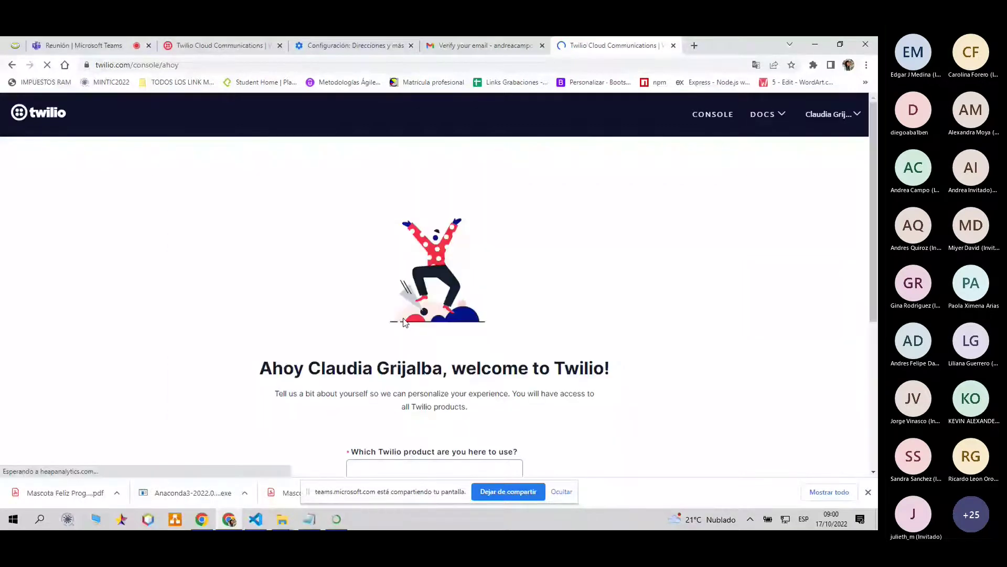
pyautogui.scroll(-2, 728, 354)
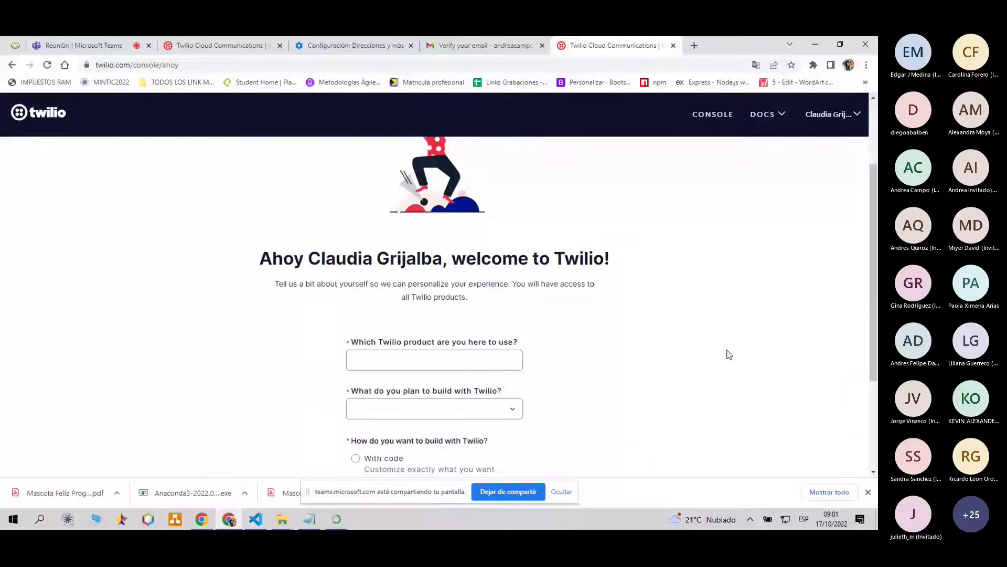
pyautogui.scroll(-2, 727, 353)
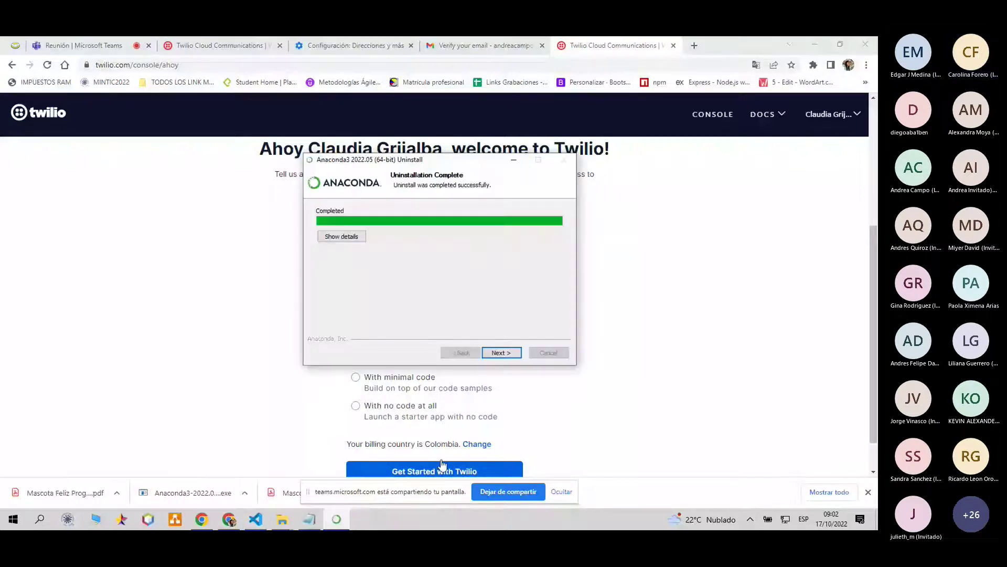
# Close the finished Anaconda uninstaller and run the Anaconda3-2022.05 installer from Descargas, allowing it through the security warning
pyautogui.click(501, 353)
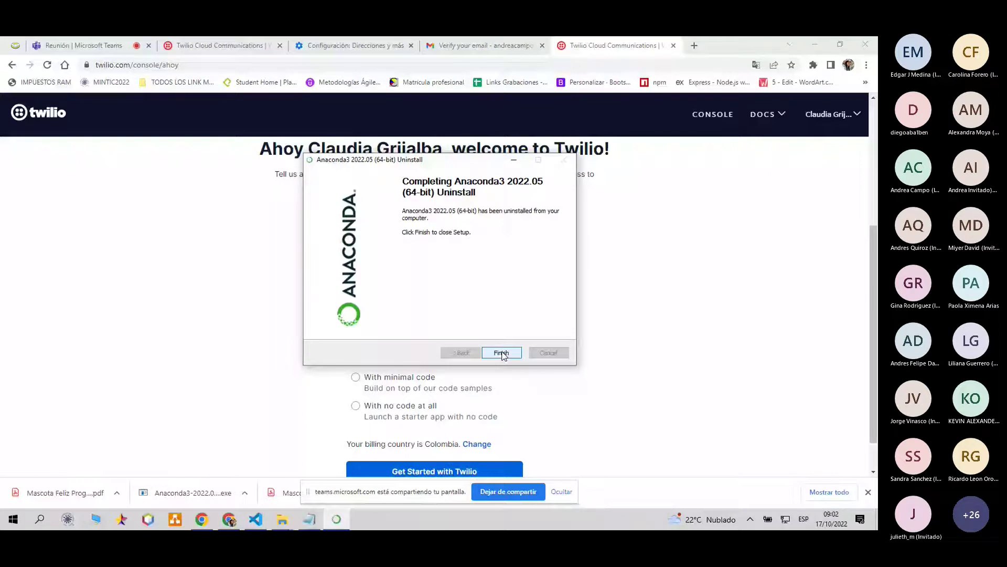
pyautogui.click(501, 353)
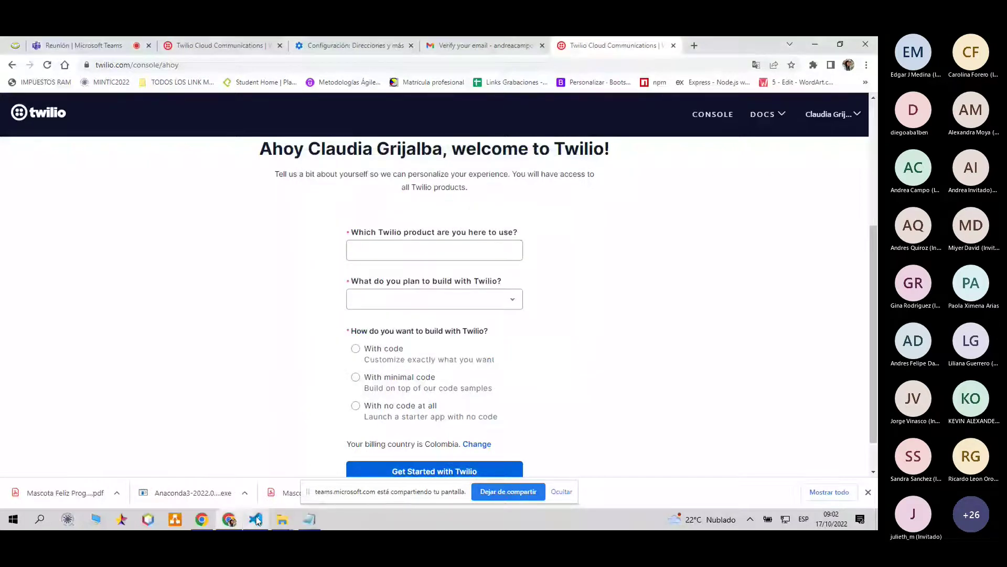
pyautogui.click(283, 521)
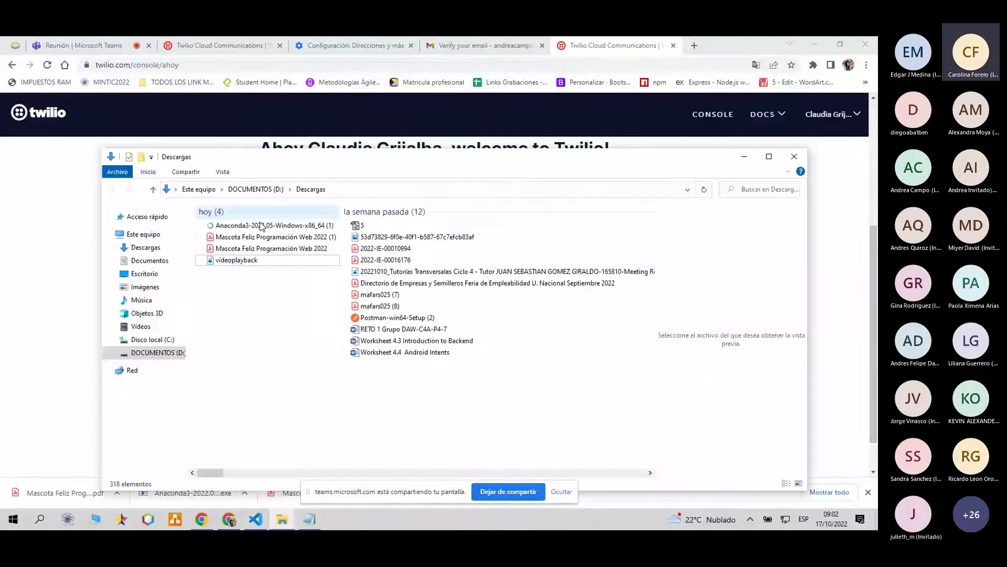
pyautogui.hotkey('alt', 'Tab')
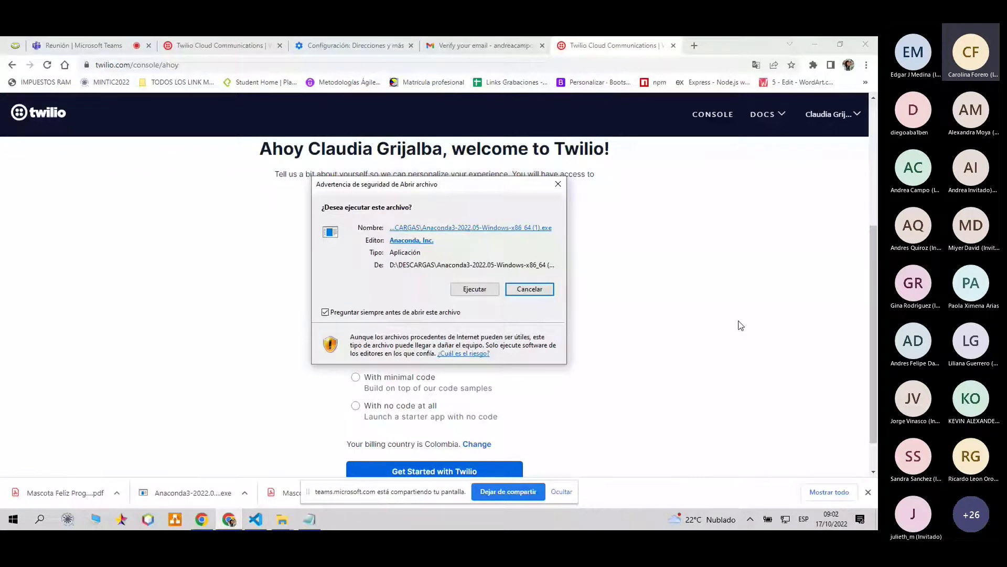
pyautogui.click(495, 288)
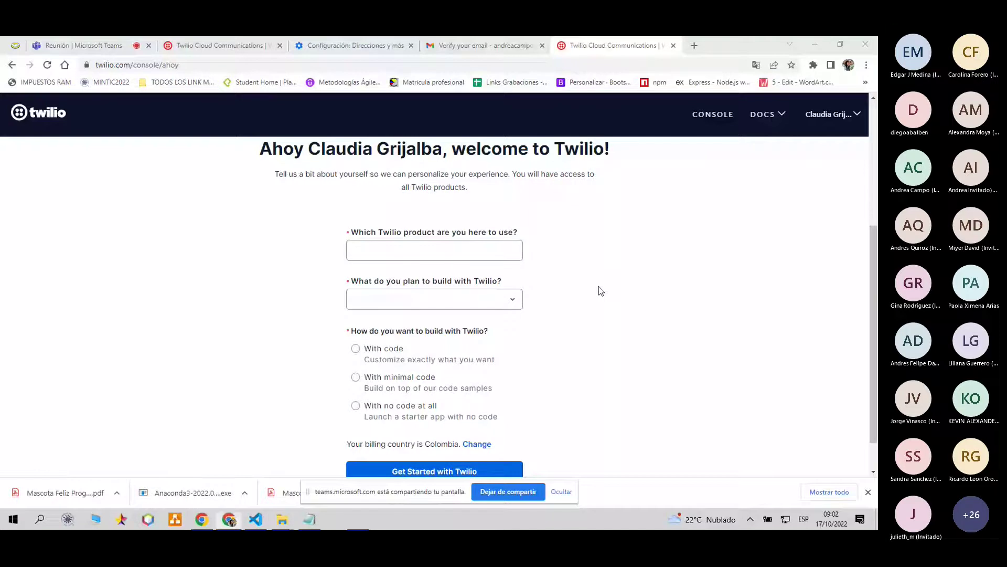
# Accept the license and the default install type and location, dismiss the folder-space warning, and install without advanced options
pyautogui.click(500, 365)
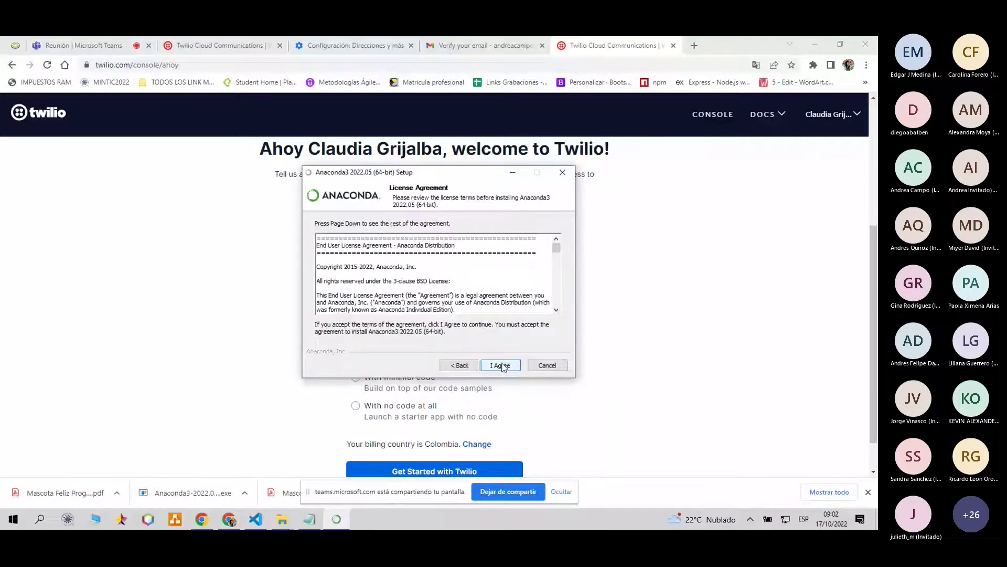
pyautogui.click(501, 366)
pyautogui.click(504, 367)
pyautogui.click(503, 368)
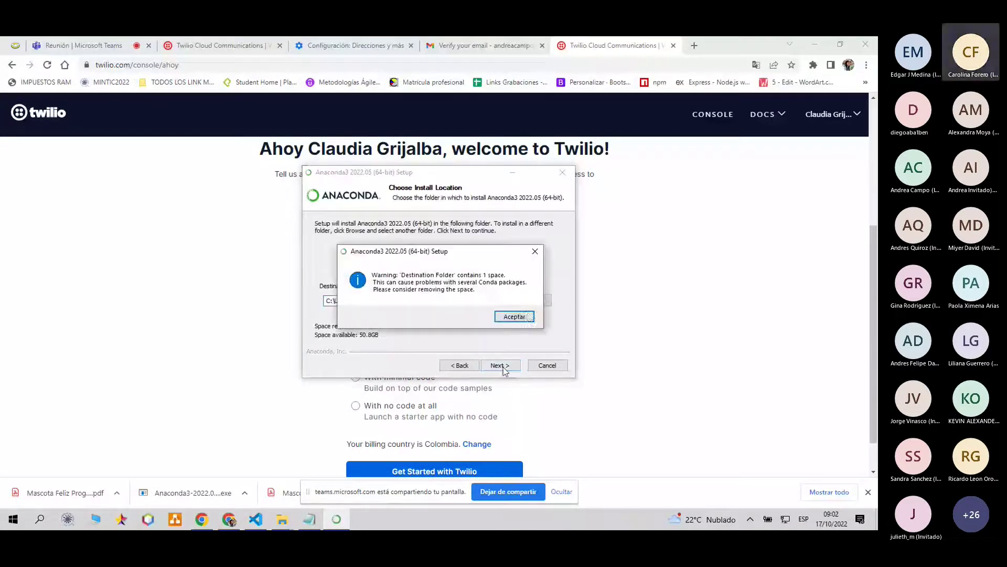
pyautogui.click(528, 316)
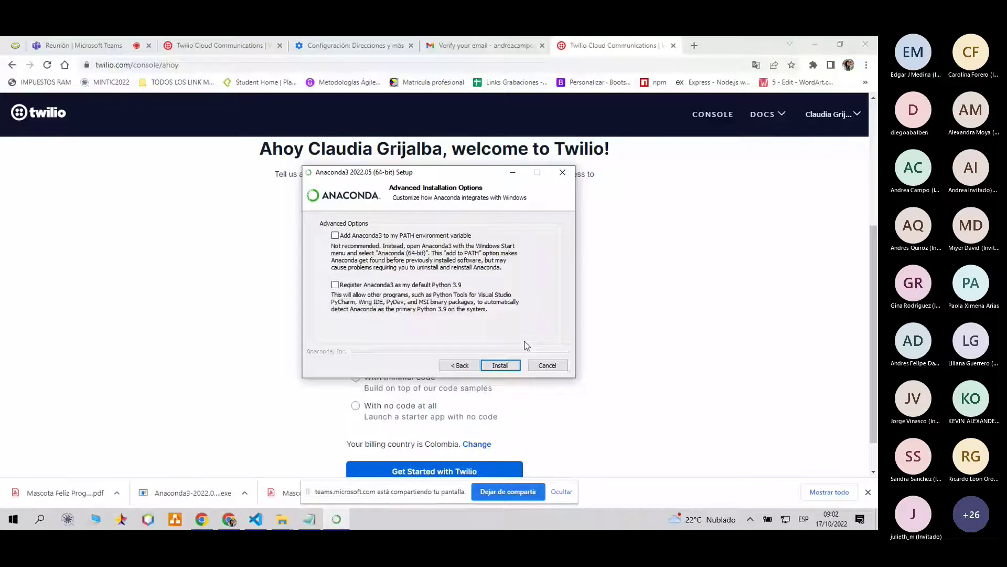
pyautogui.click(694, 259)
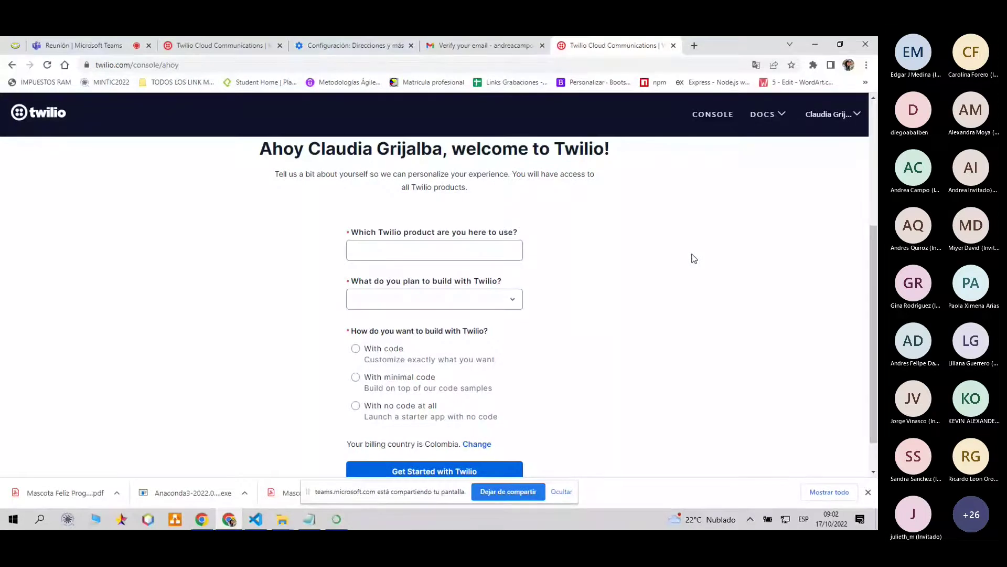
pyautogui.click(340, 519)
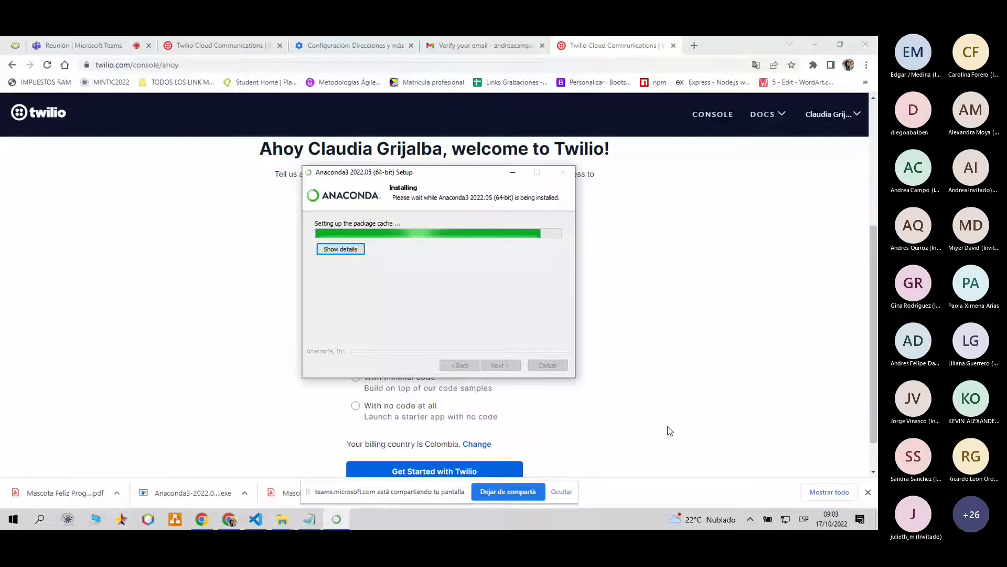
pyautogui.click(720, 297)
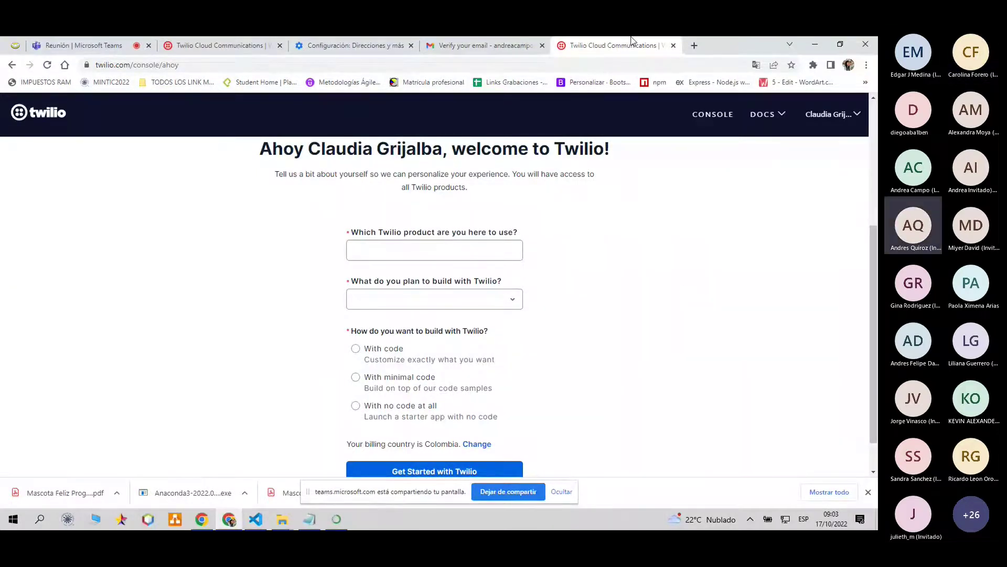
pyautogui.click(480, 45)
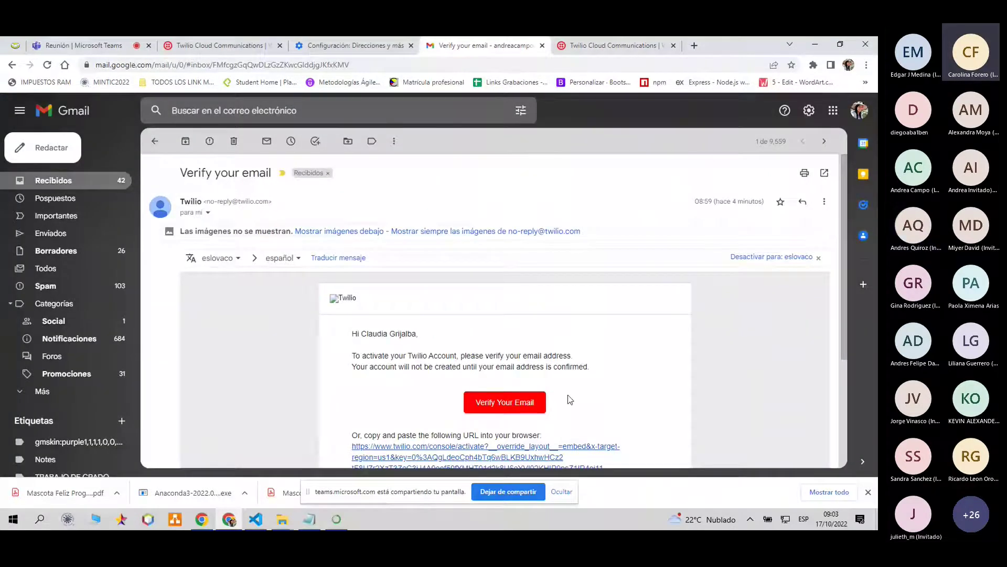
pyautogui.click(622, 42)
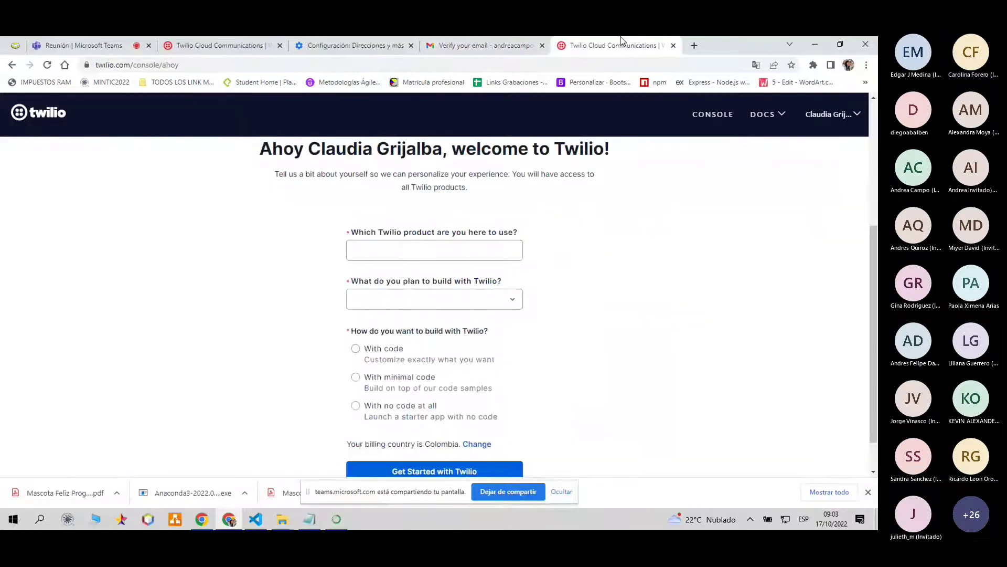
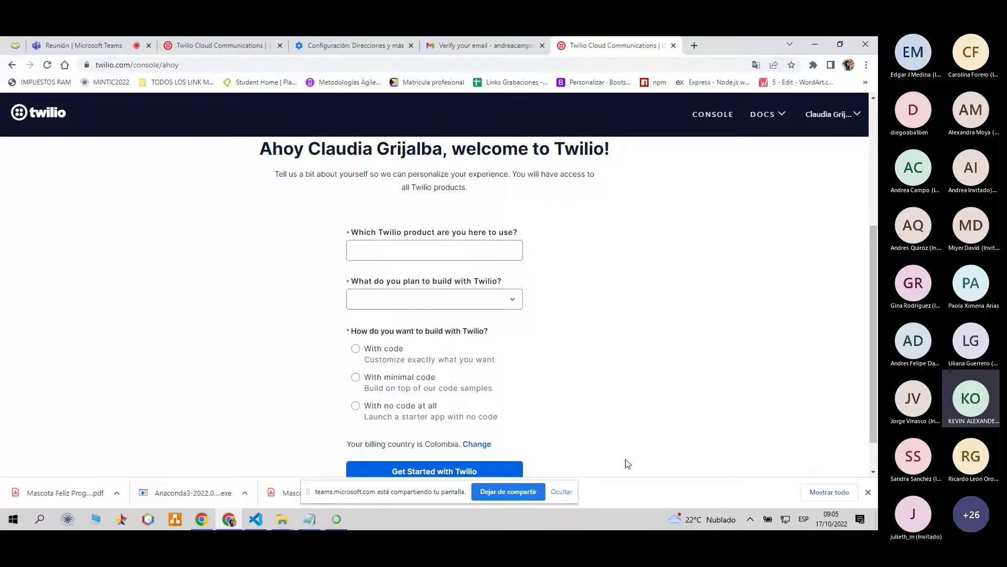
# Close the 'Configuración: Direcciones y más' Chrome tab to reveal the Twilio questionnaire
pyautogui.click(411, 46)
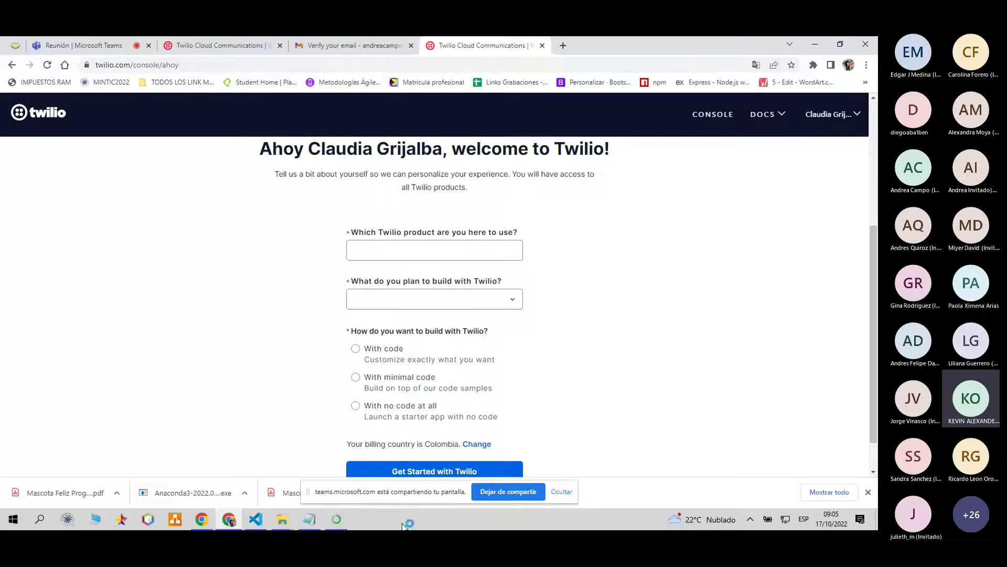
pyautogui.moveTo(338, 525)
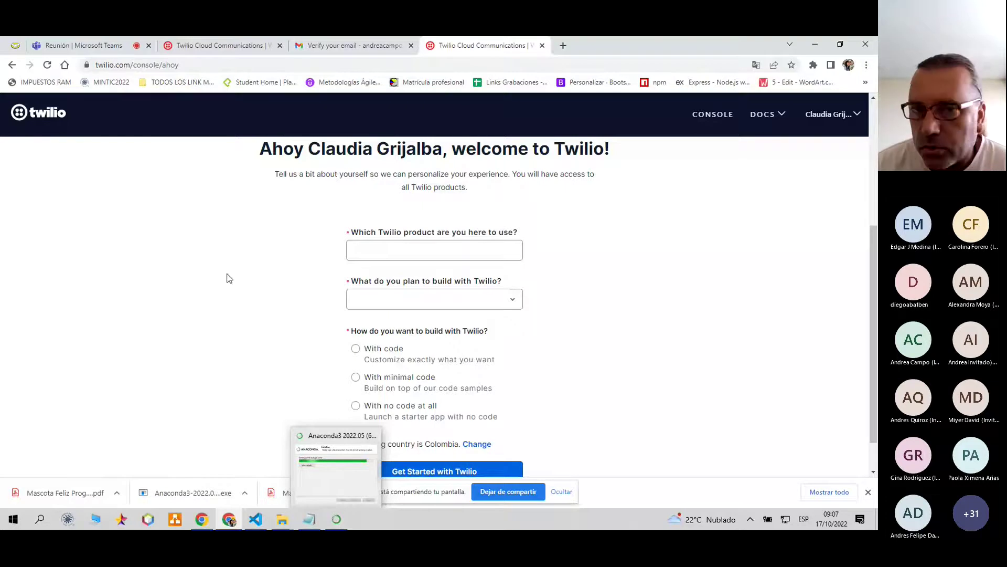
# Choose SMS as the product and Alerts & Notifications as what to build
pyautogui.scroll(-1, 508, 411)
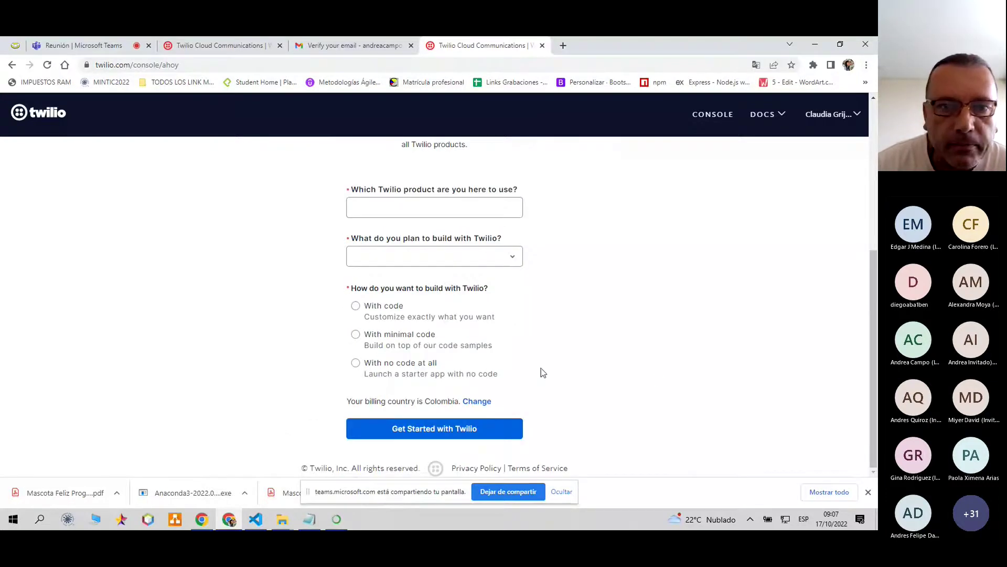
pyautogui.scroll(3, 541, 362)
pyautogui.scroll(-3, 543, 358)
pyautogui.click(450, 206)
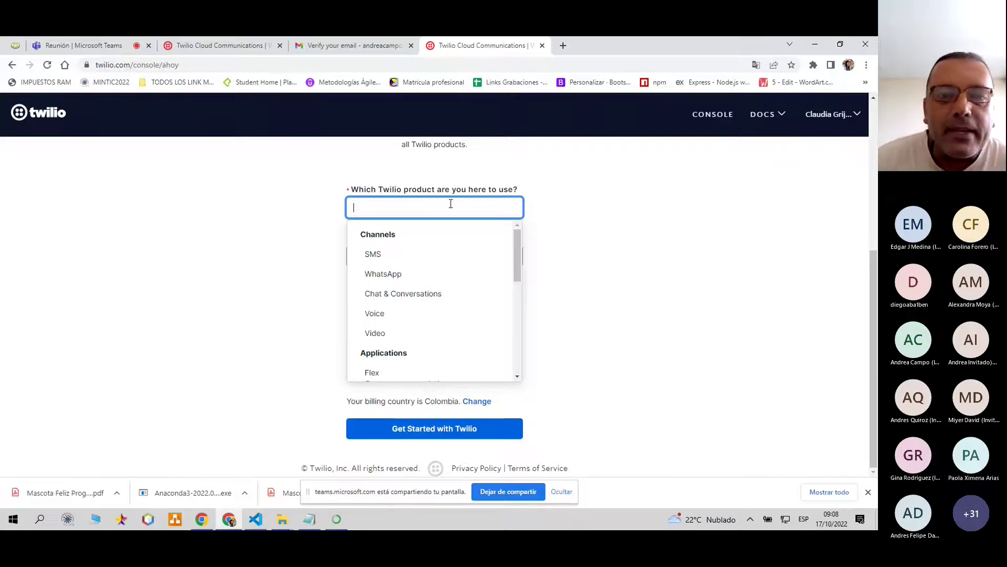
pyautogui.click(435, 258)
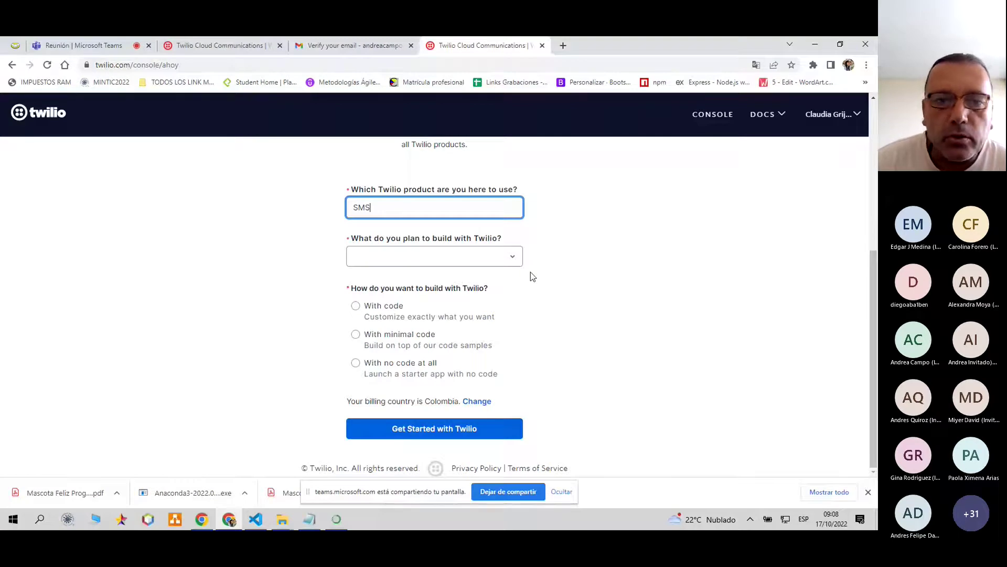
pyautogui.click(508, 255)
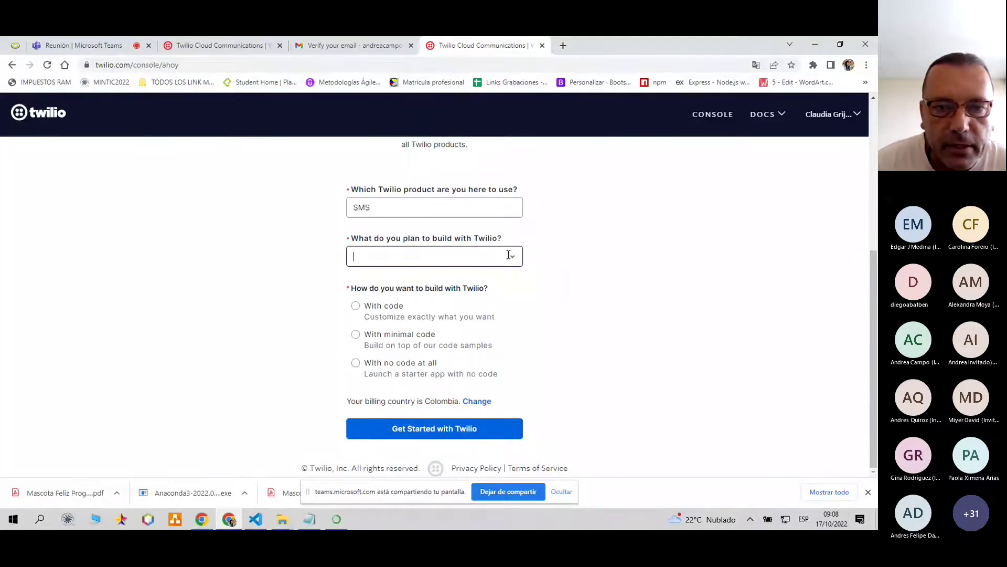
pyautogui.click(508, 256)
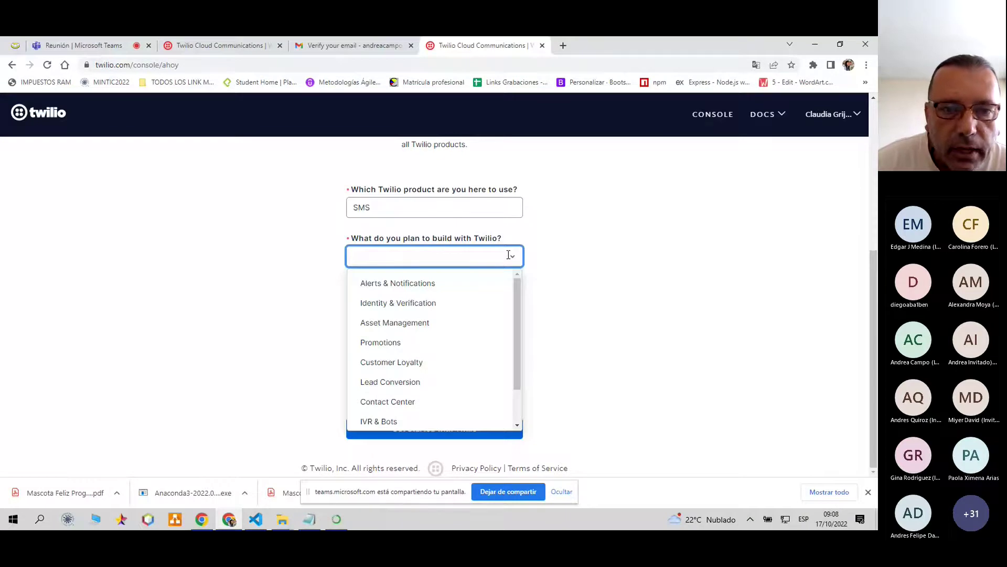
pyautogui.click(443, 284)
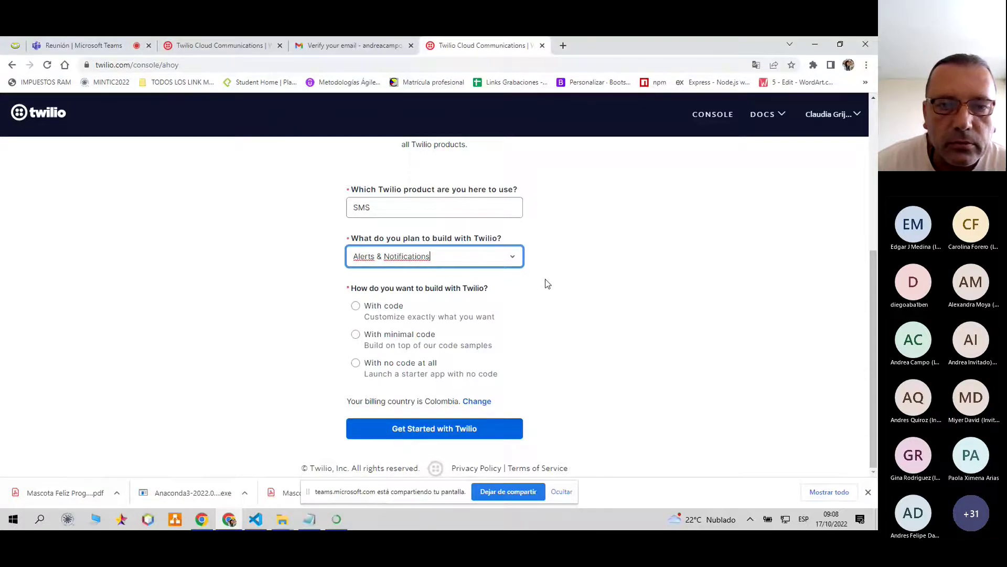
# Choose building with code in Python on my own hosting service, then submit
pyautogui.click(356, 305)
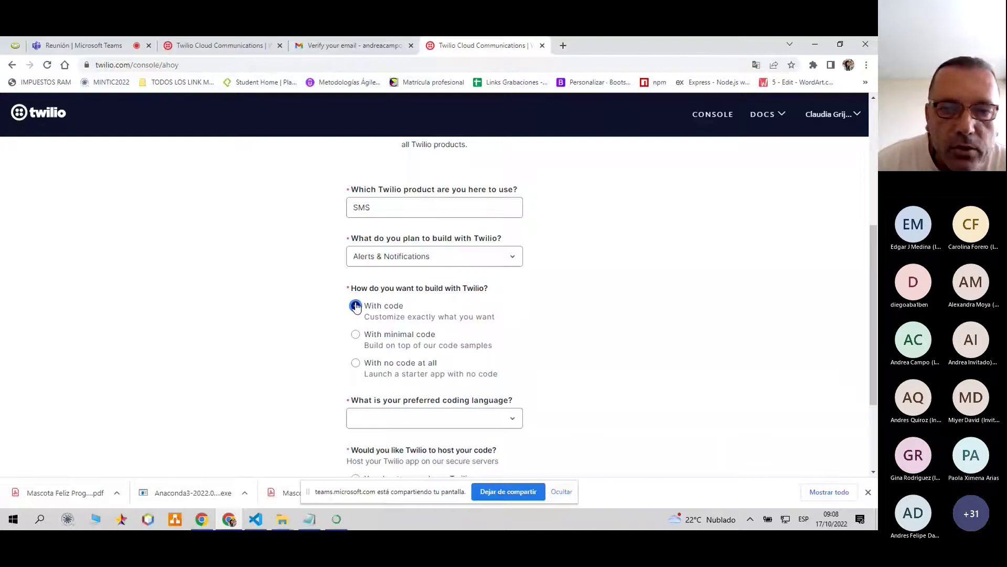
pyautogui.click(512, 418)
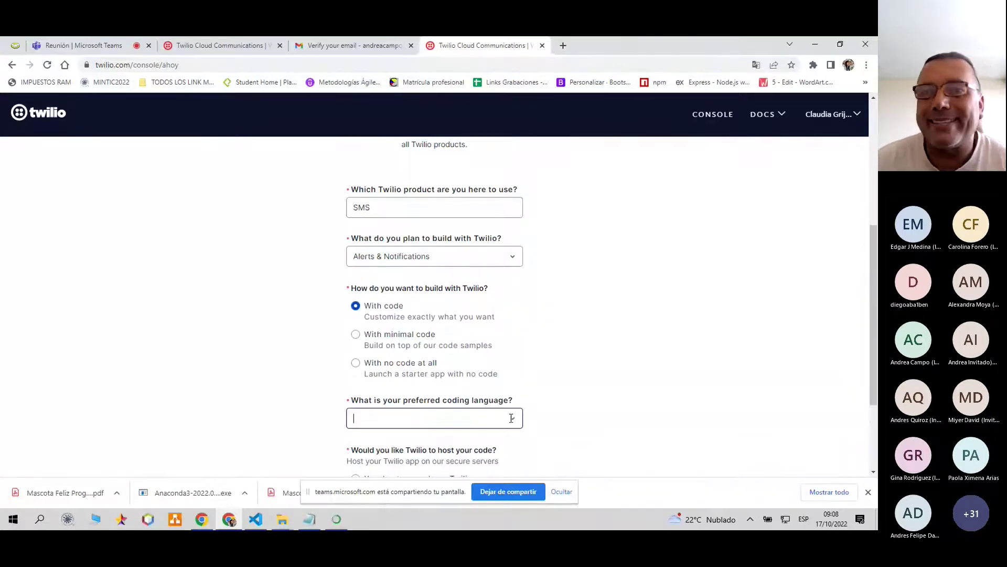
pyautogui.click(512, 418)
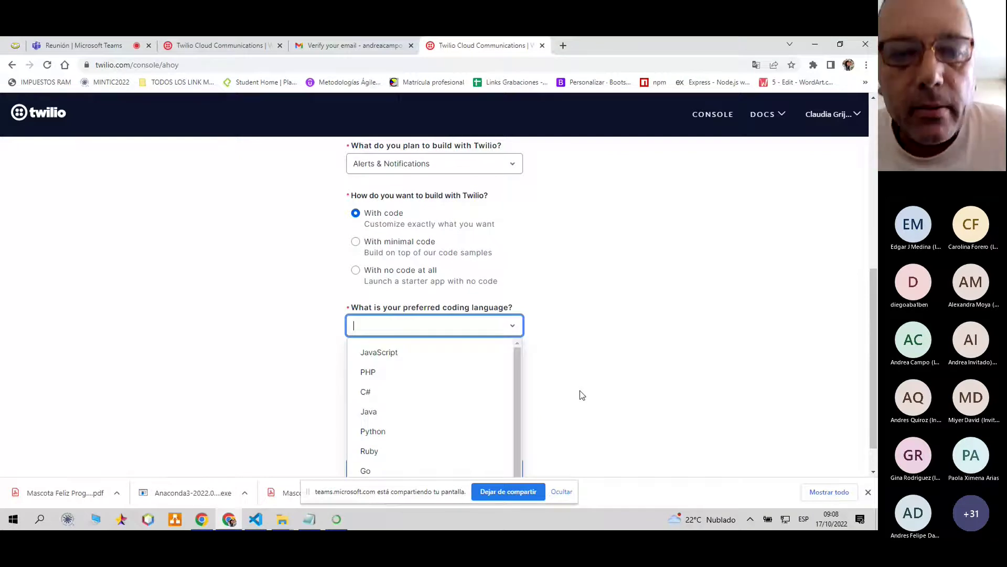
pyautogui.scroll(-1, 578, 394)
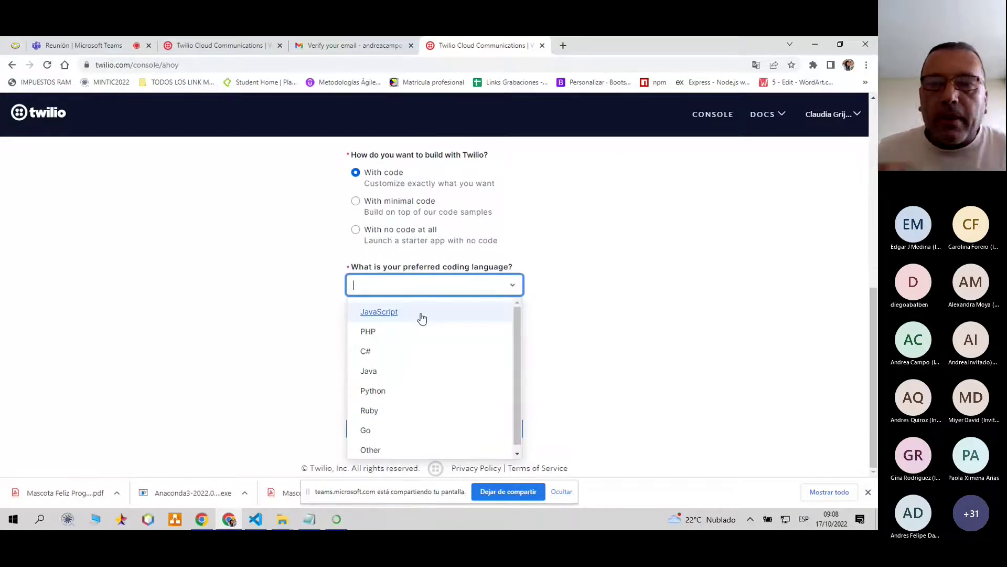
pyautogui.click(425, 390)
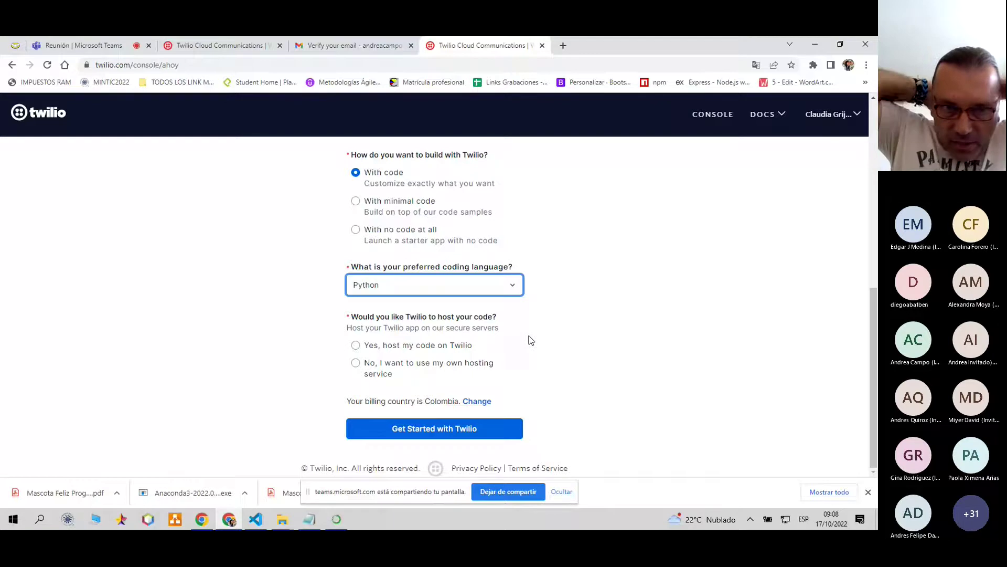
pyautogui.click(355, 364)
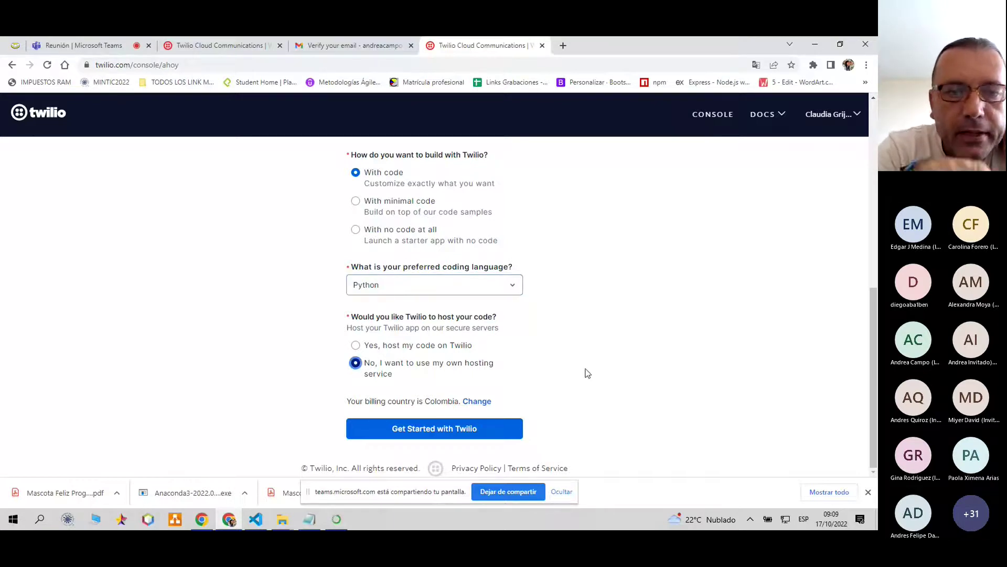
pyautogui.click(455, 431)
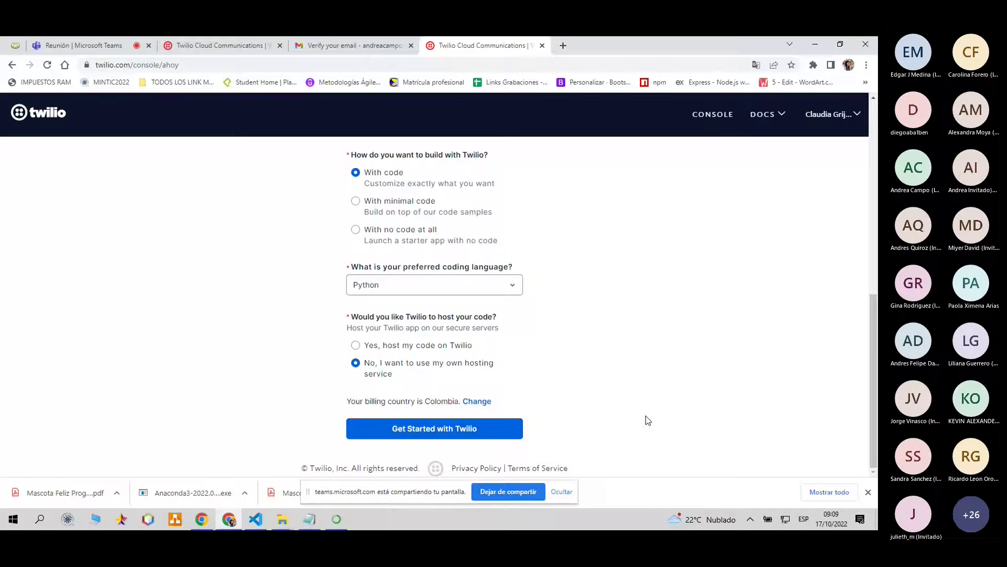
# Confirm with Get Started with Twilio, hide the sharing bar, and dismiss the legal-terms notice
pyautogui.click(444, 429)
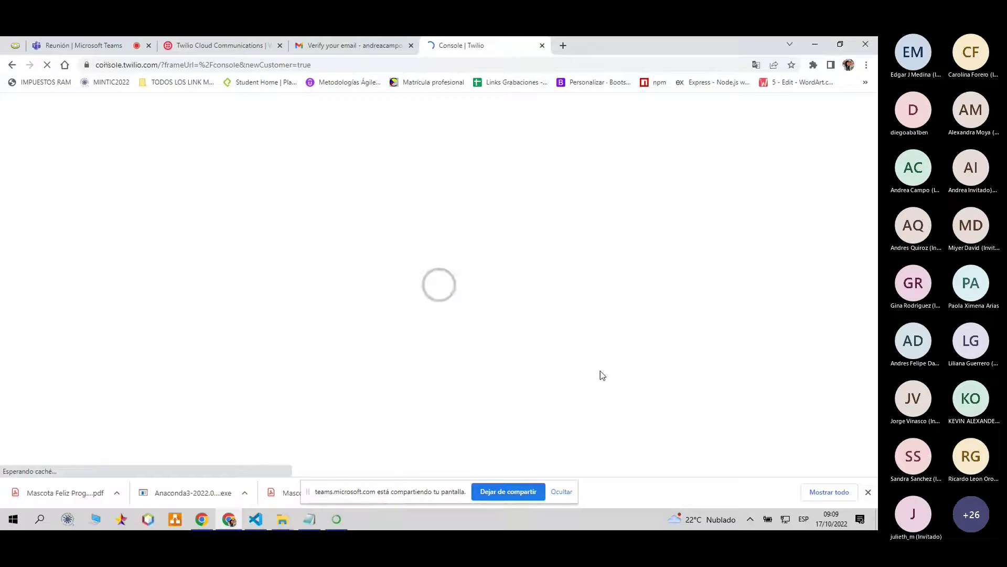
pyautogui.click(572, 491)
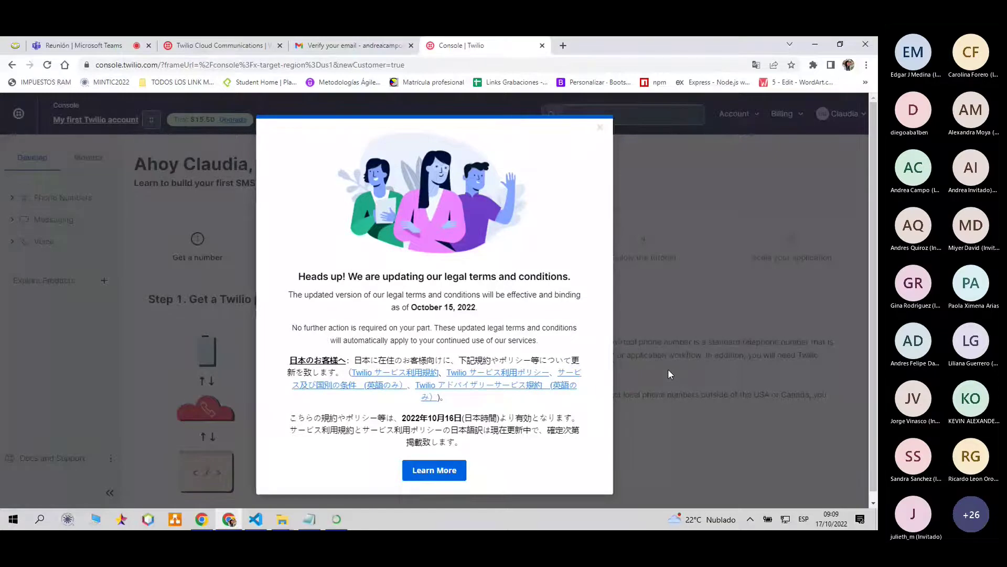
pyautogui.click(668, 369)
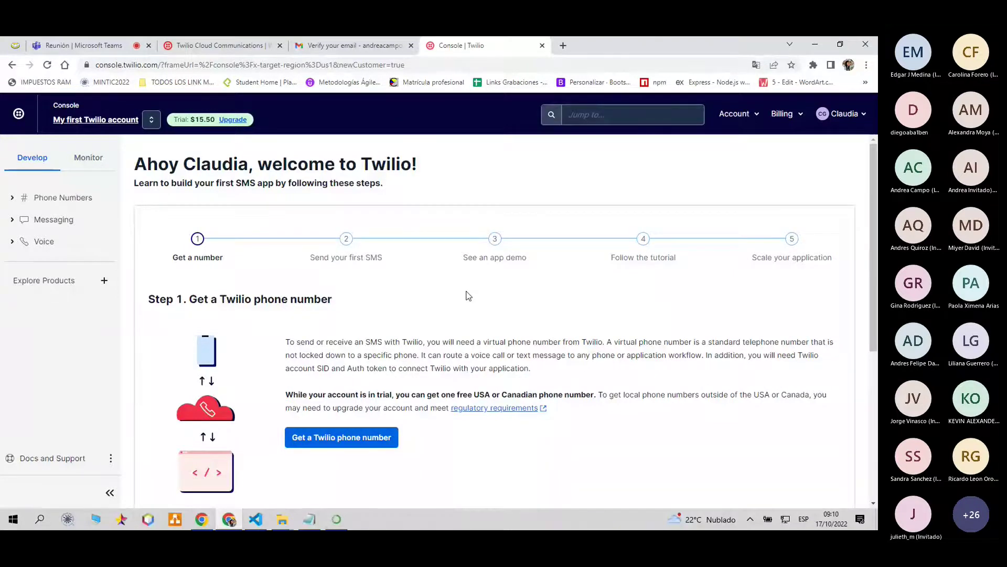
# Get a free trial phone number, review Account Info, and advance to Step 2
pyautogui.click(353, 441)
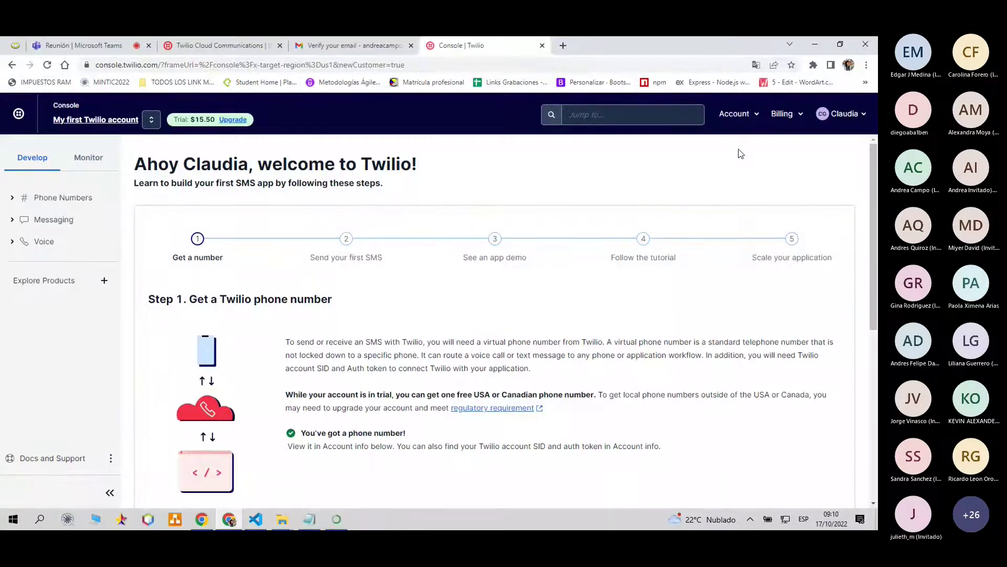
pyautogui.scroll(-2, 610, 328)
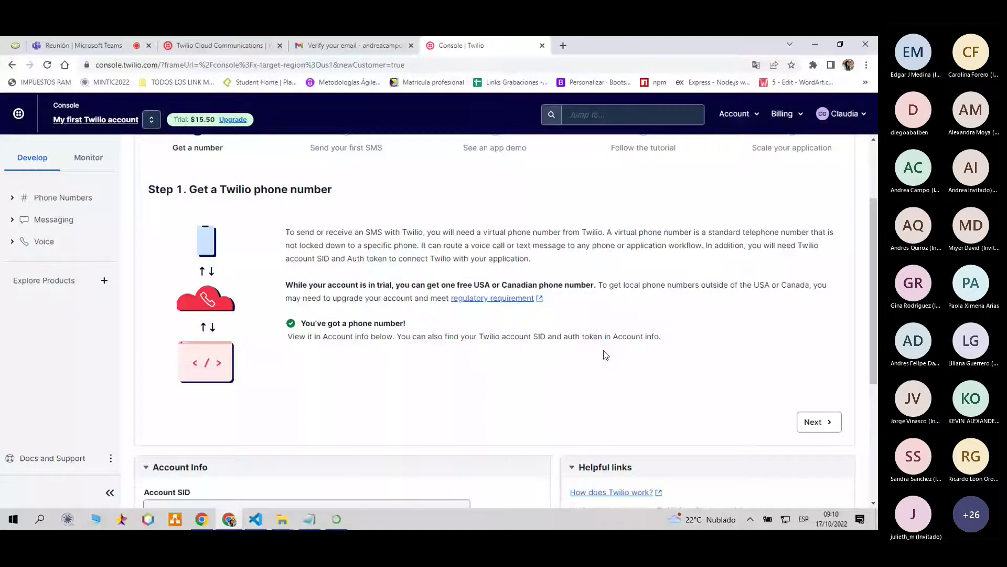
pyautogui.scroll(-3, 603, 351)
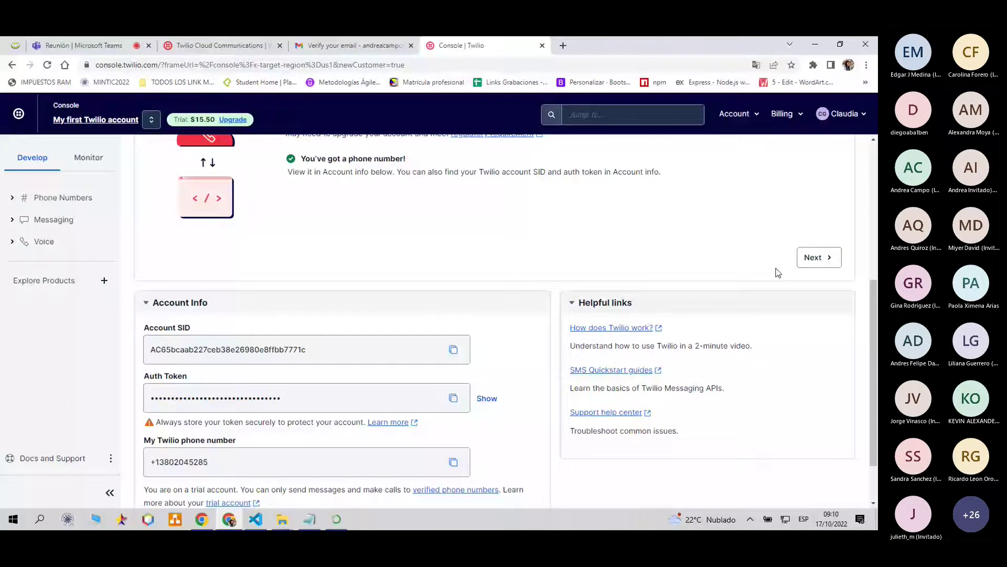
pyautogui.click(816, 257)
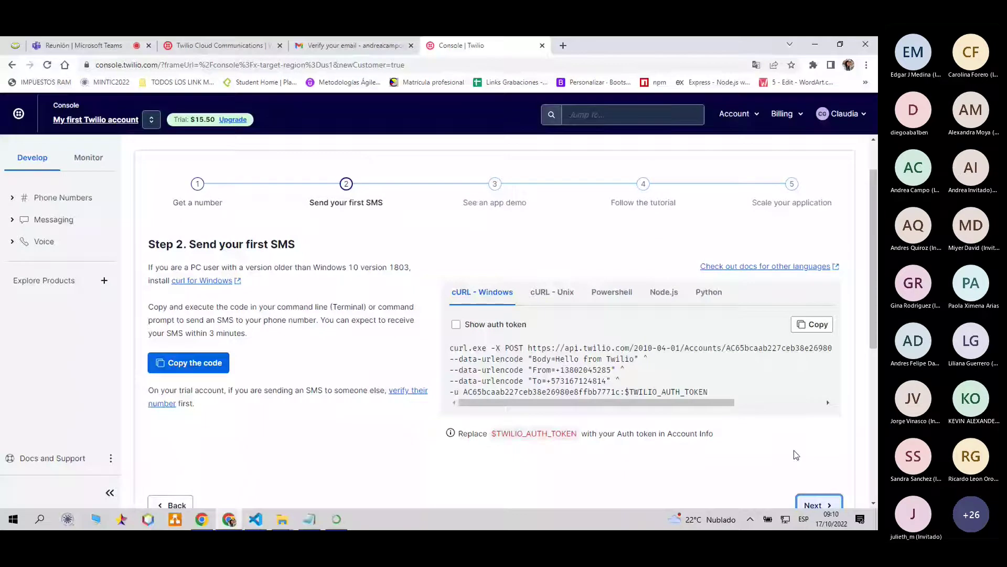
# Switch the Step 2 send-SMS code sample from cURL to Python
pyautogui.scroll(1, 853, 286)
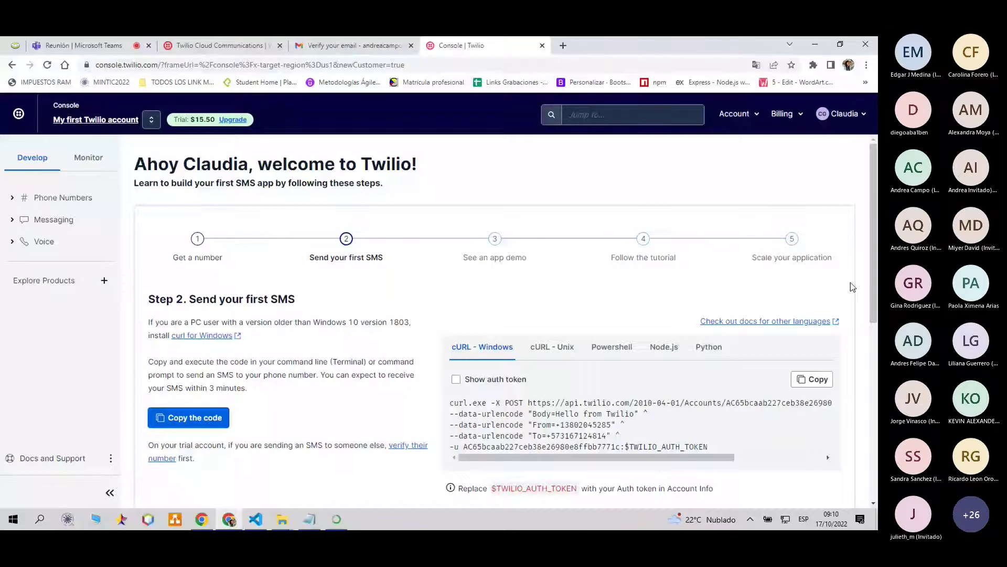
pyautogui.scroll(-2, 828, 383)
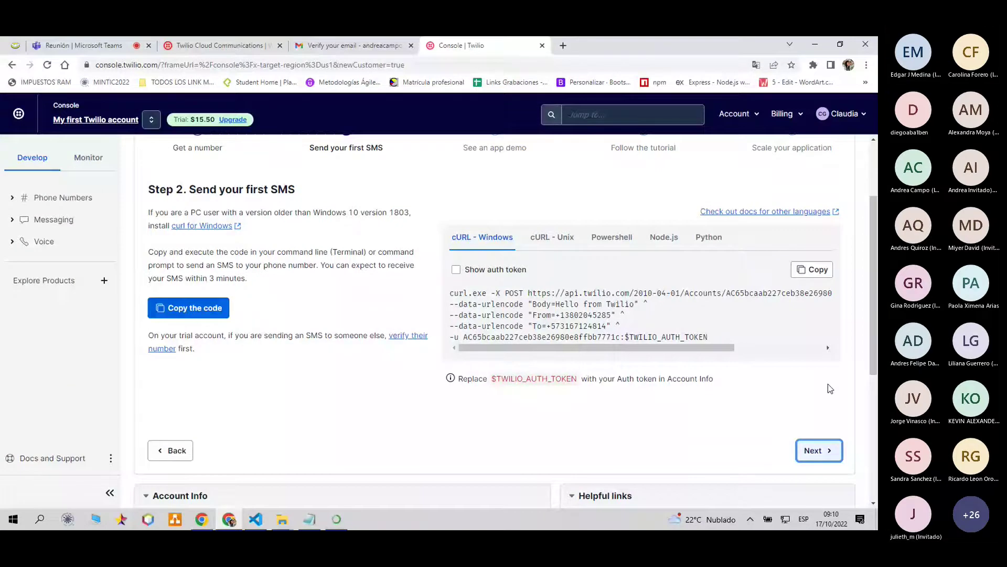
pyautogui.click(722, 239)
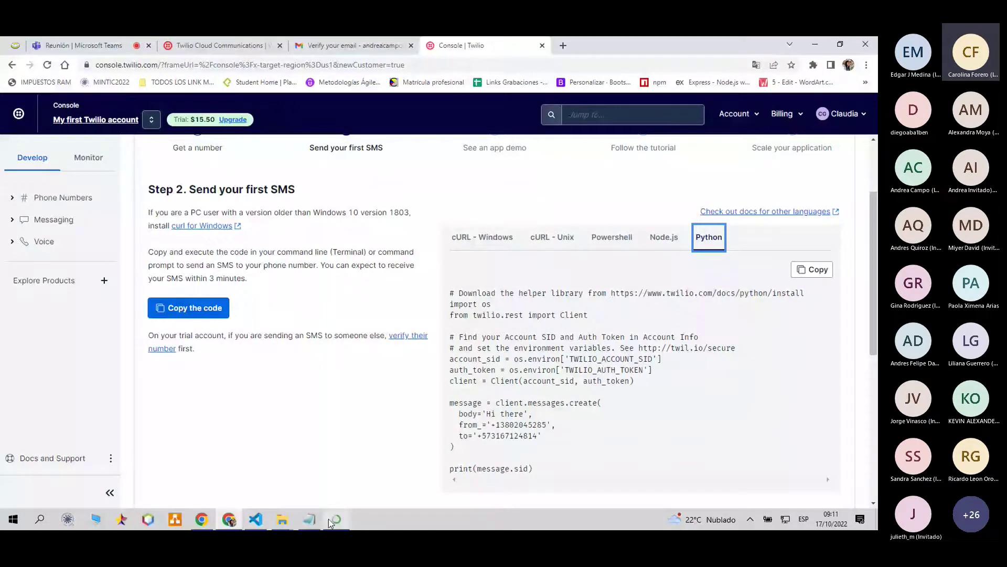
pyautogui.moveTo(330, 522)
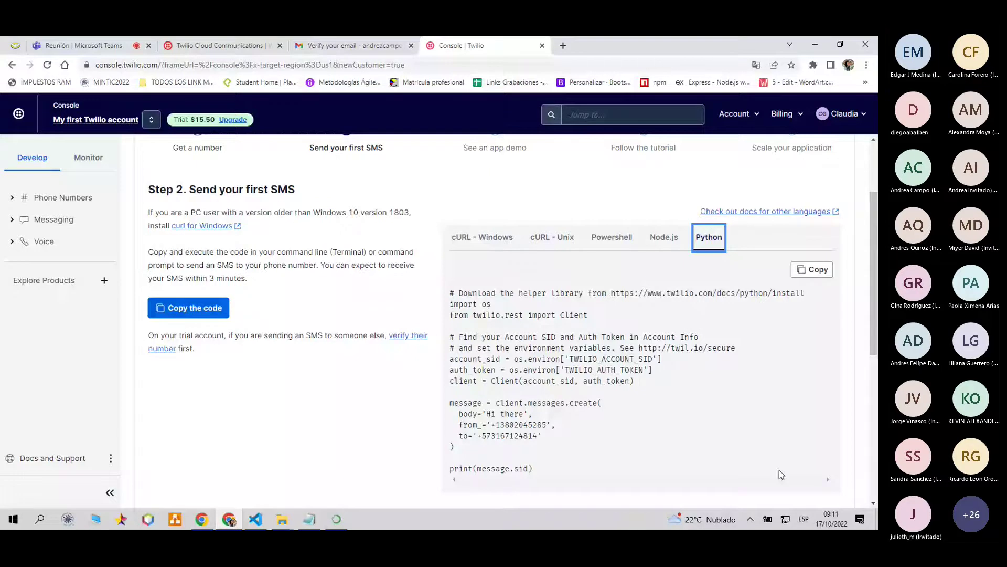
pyautogui.scroll(2, 210, 253)
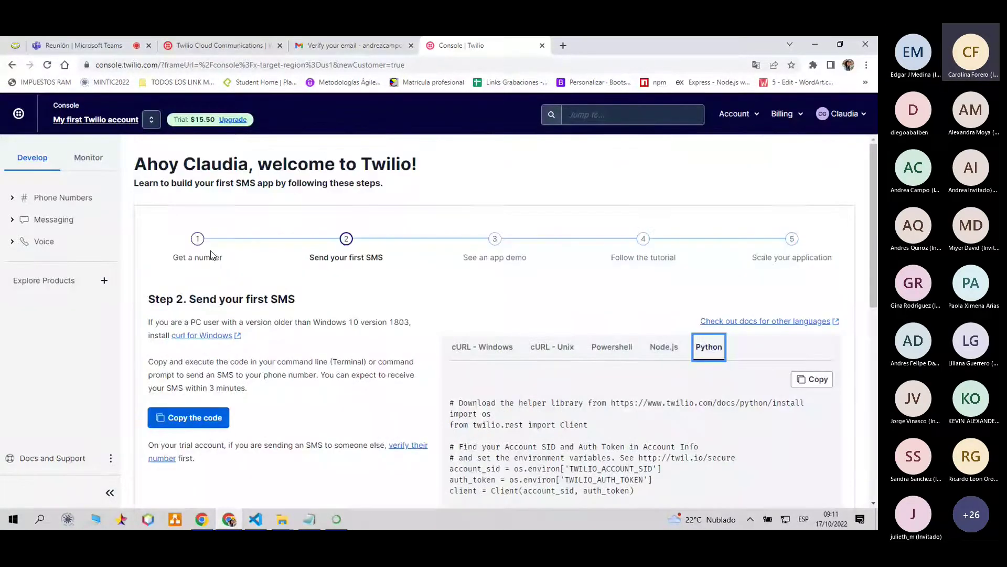
# Go back to Step 1, Get a number, to confirm the trial number exists
pyautogui.click(199, 241)
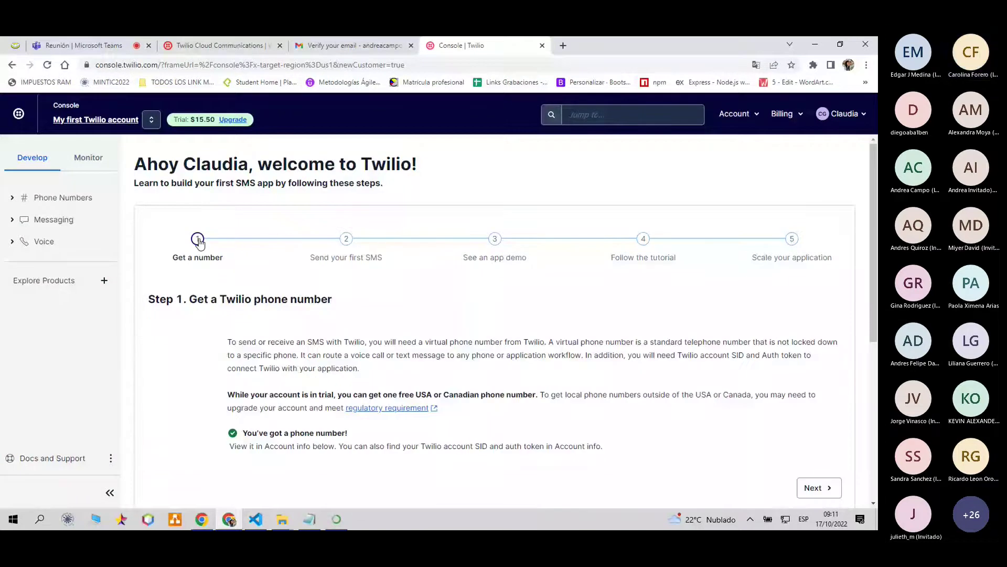
pyautogui.scroll(-1, 573, 418)
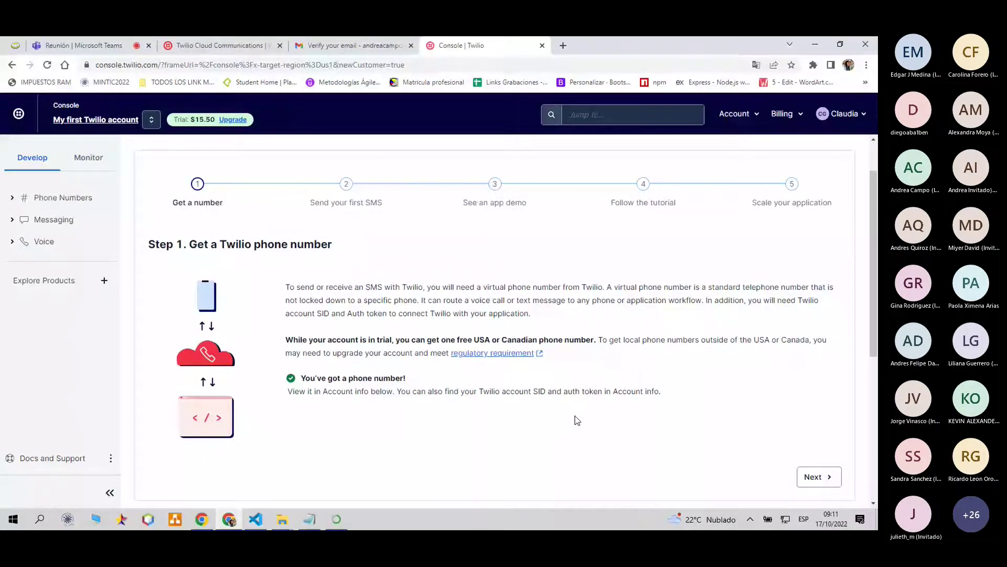
# Advance to Step 2 and copy its cURL send-SMS command
pyautogui.click(815, 477)
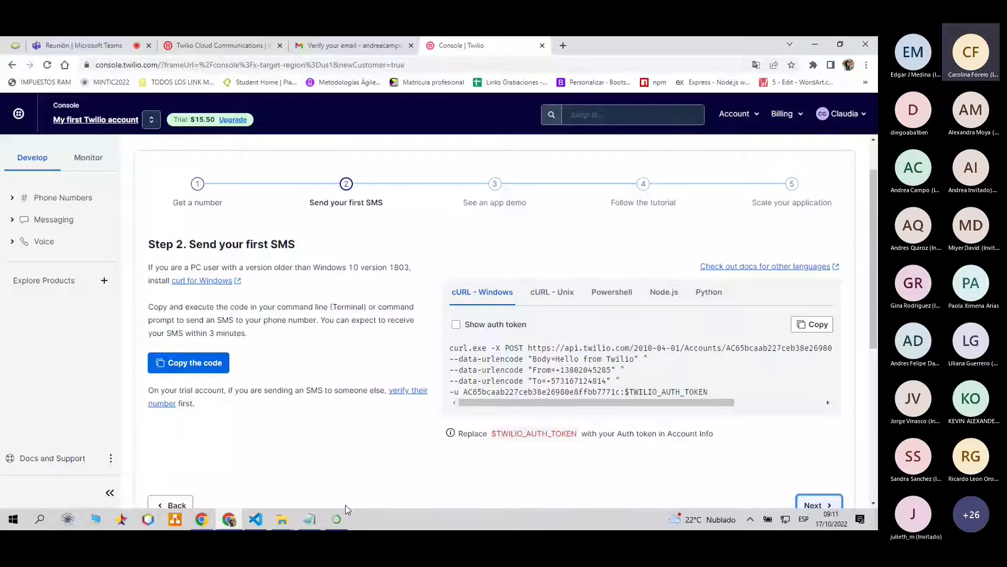
pyautogui.scroll(-1, 386, 440)
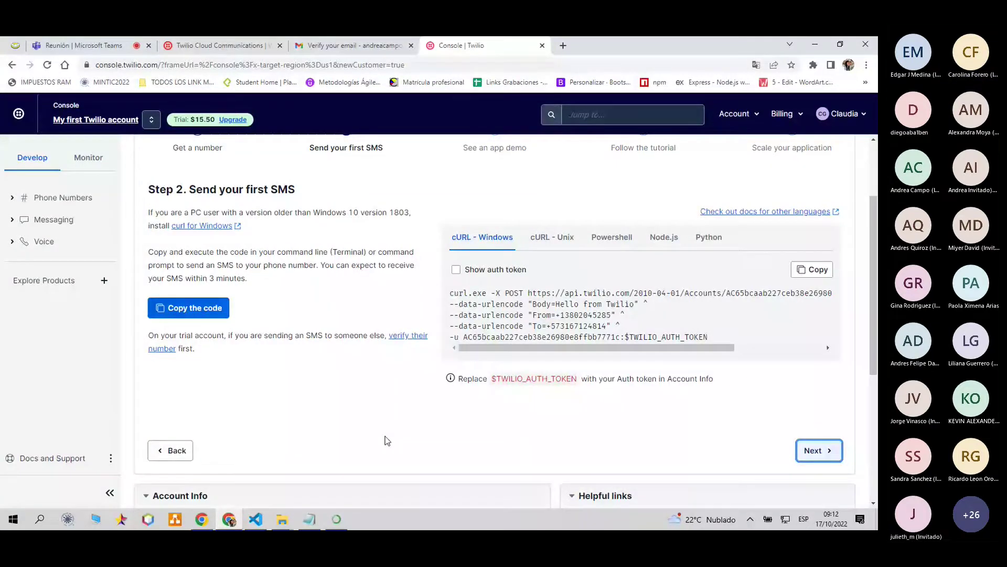
pyautogui.click(190, 308)
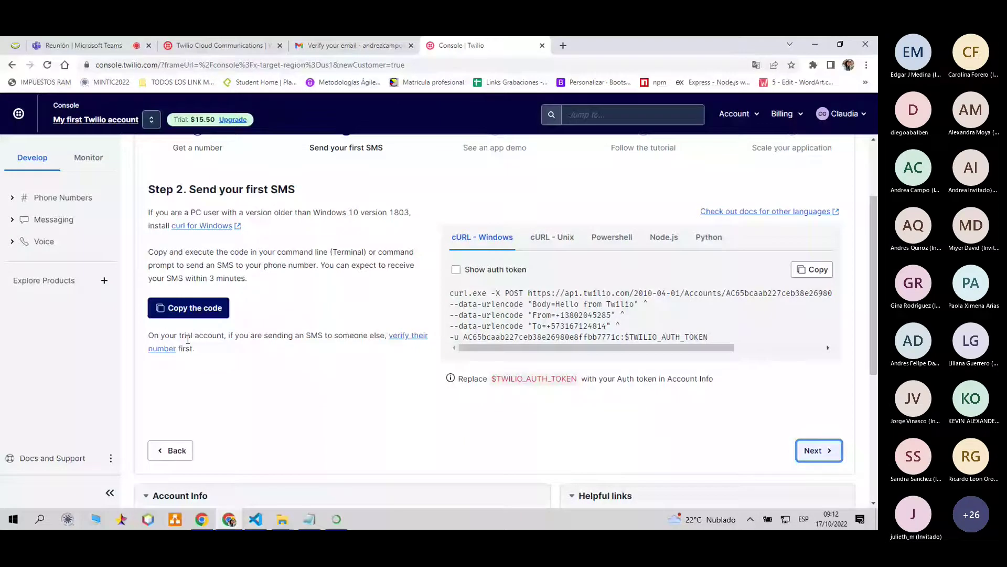
pyautogui.click(116, 46)
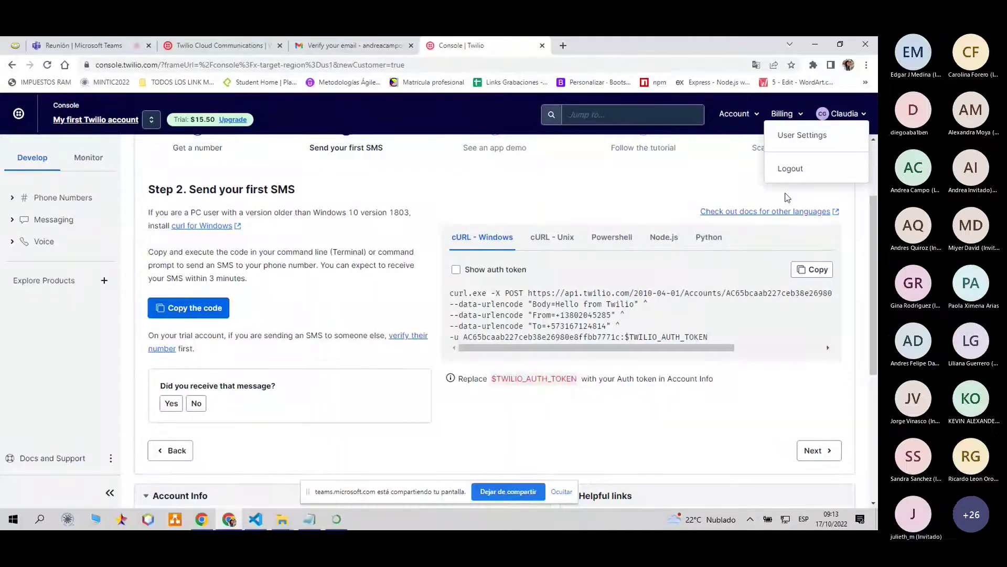
pyautogui.press('Escape')
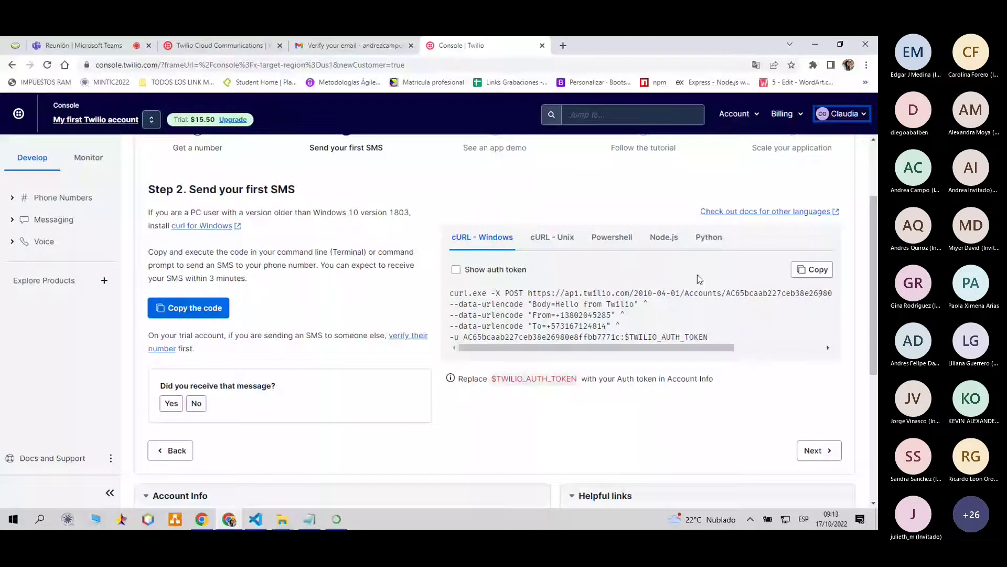
# Copy the Python send-SMS sample and bring the Anaconda setup window forward
pyautogui.click(709, 237)
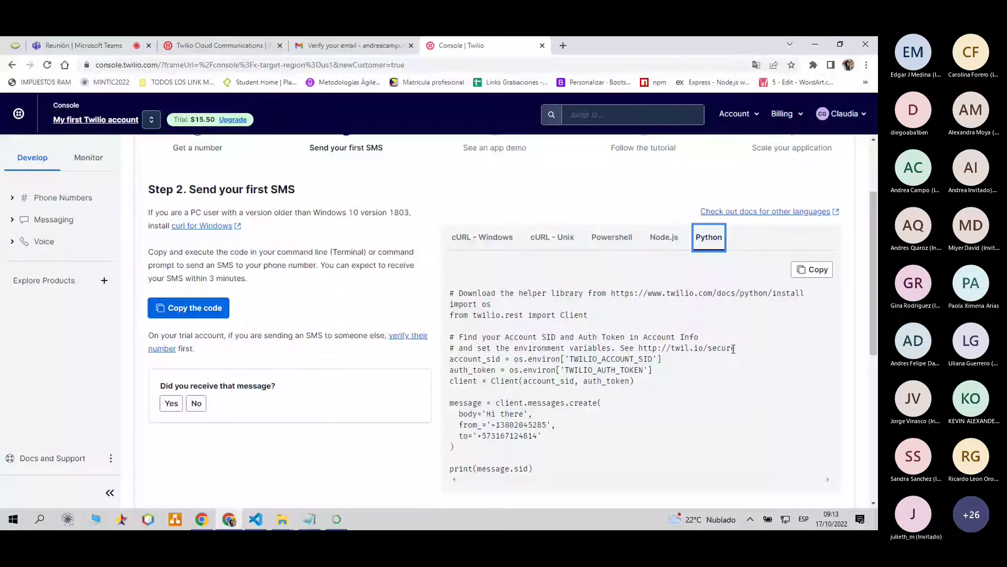
pyautogui.scroll(-1, 848, 344)
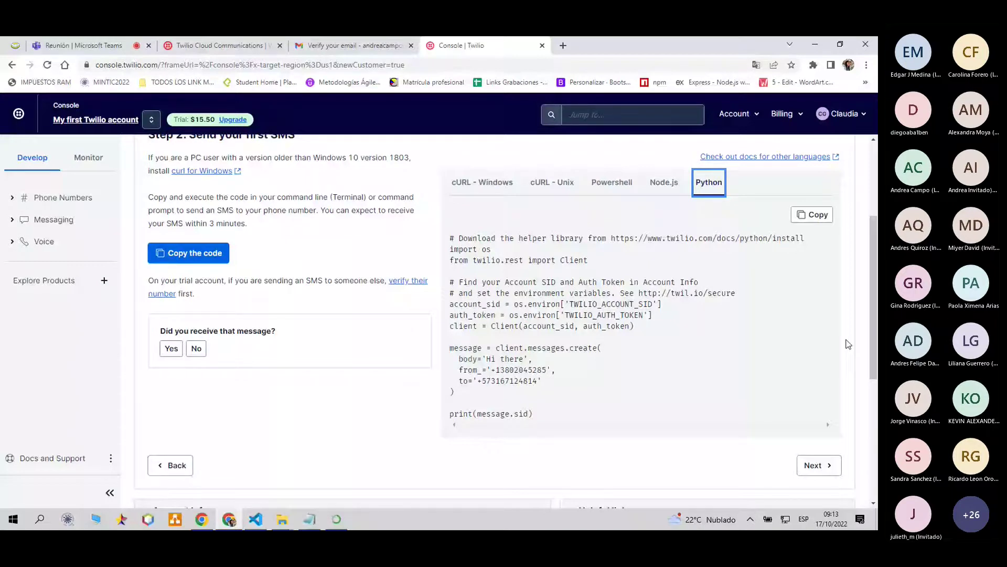
pyautogui.click(825, 219)
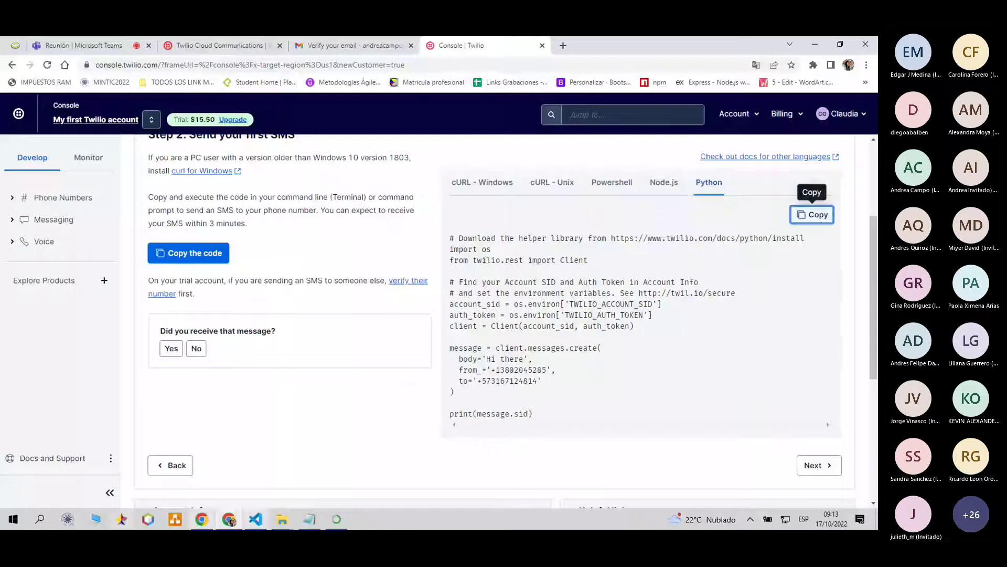
pyautogui.click(334, 527)
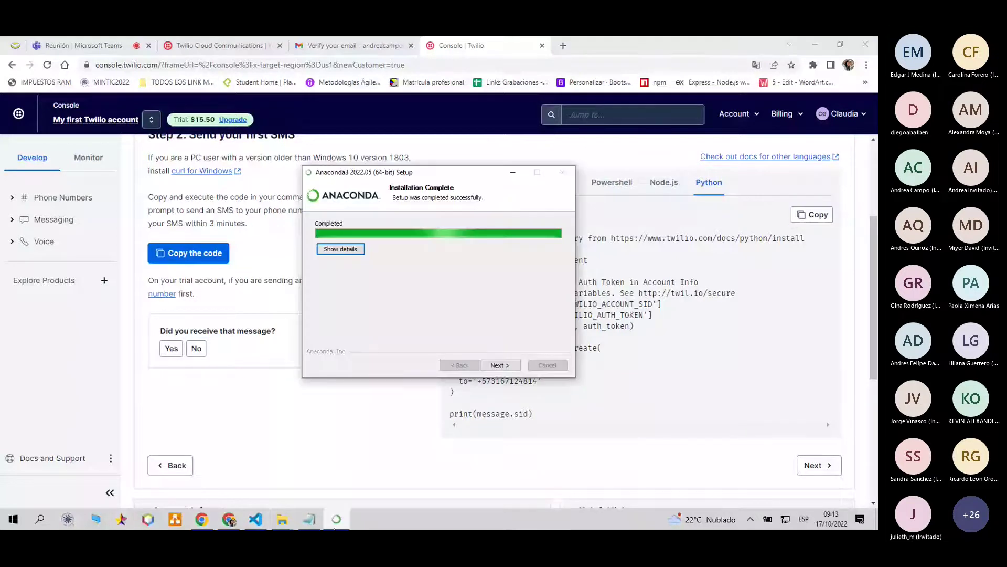
# Finish the Anaconda installer, launch Anaconda Navigator, and close both anaconda.com tabs
pyautogui.click(503, 366)
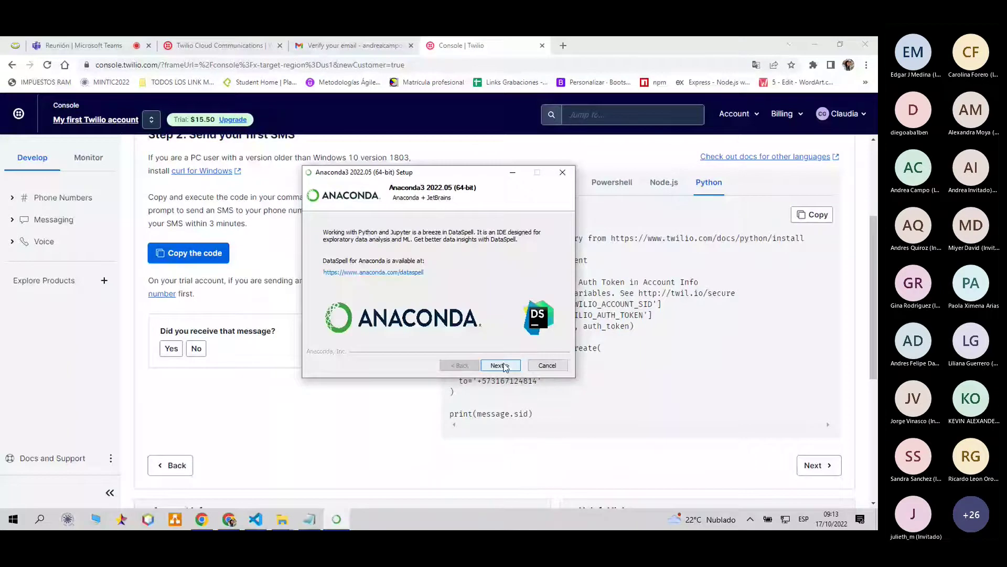
pyautogui.click(504, 365)
pyautogui.click(503, 366)
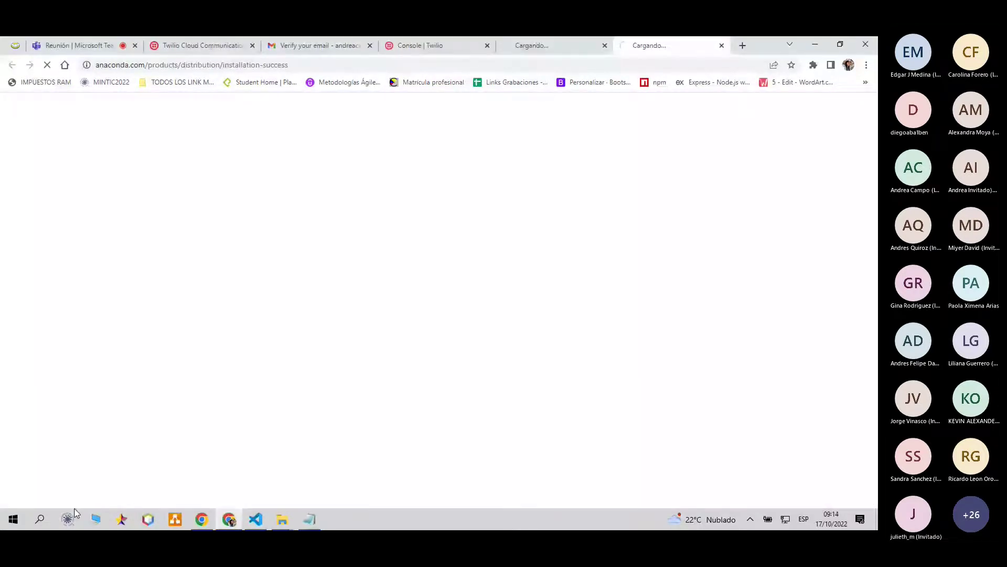
pyautogui.press('super+s')
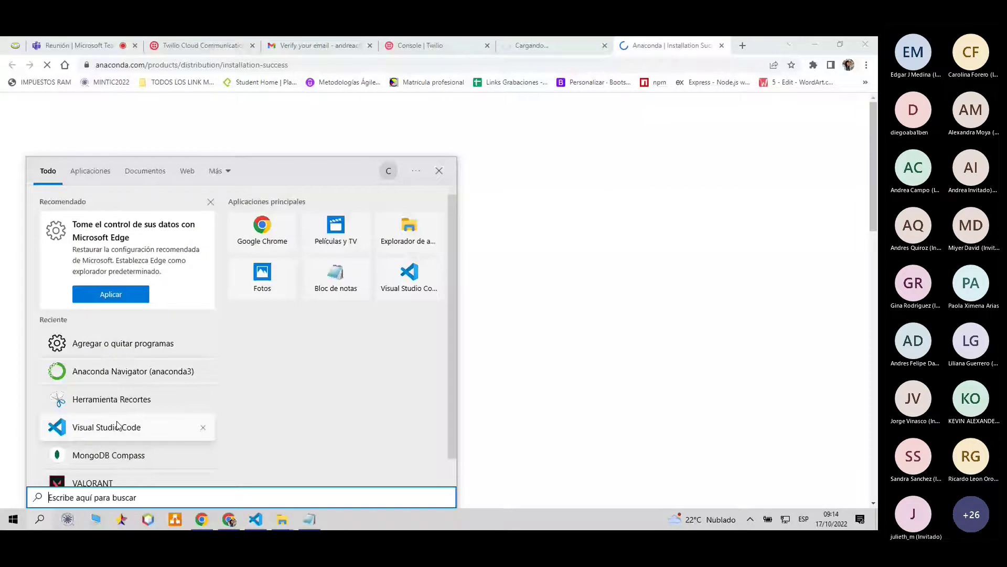
pyautogui.click(122, 374)
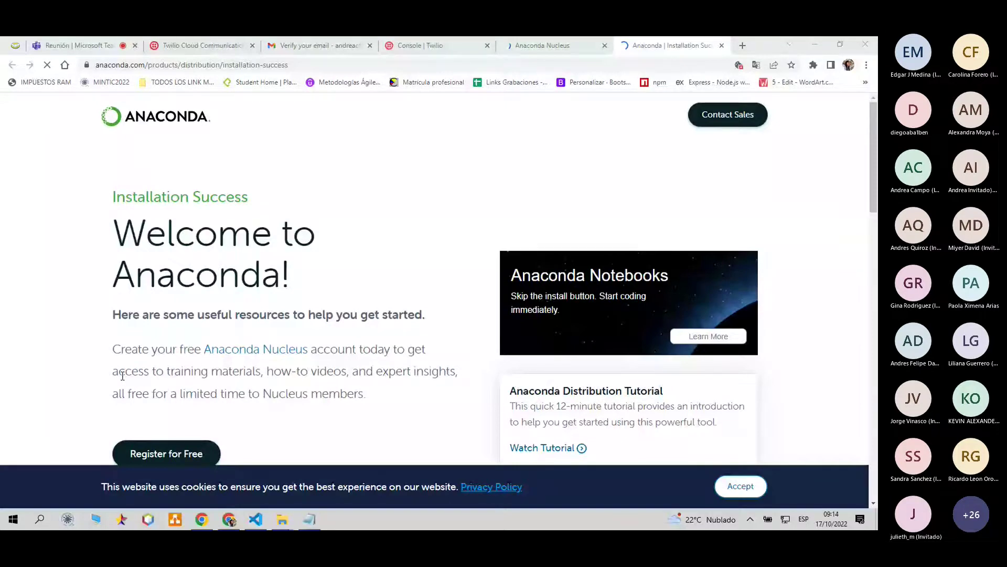
pyautogui.click(722, 45)
pyautogui.click(605, 45)
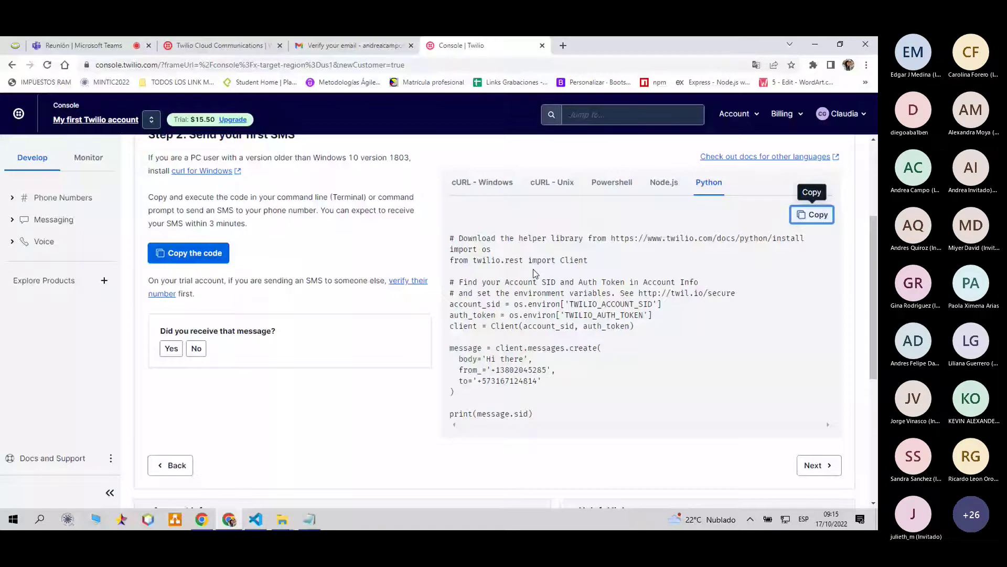
pyautogui.click(39, 519)
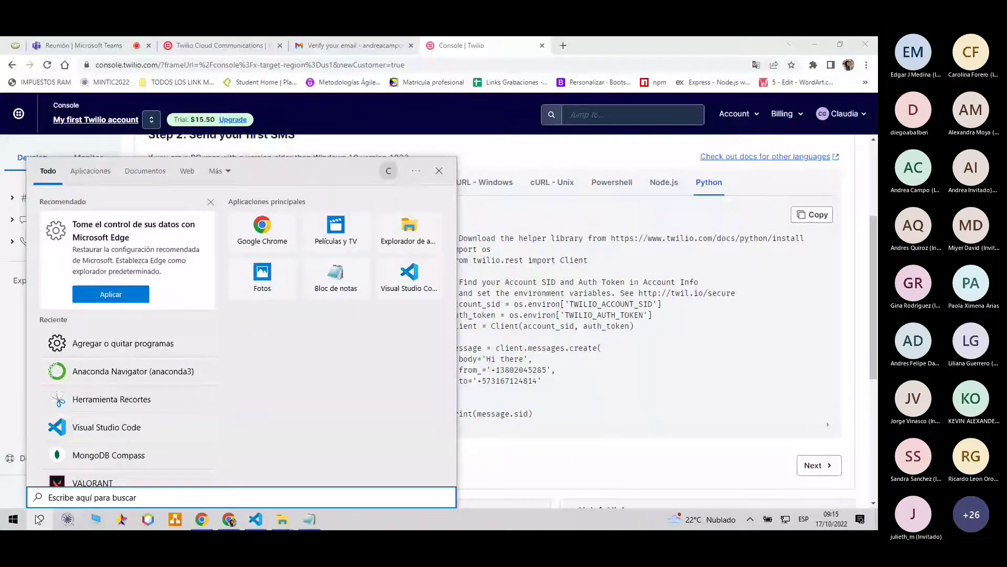
pyautogui.click(39, 519)
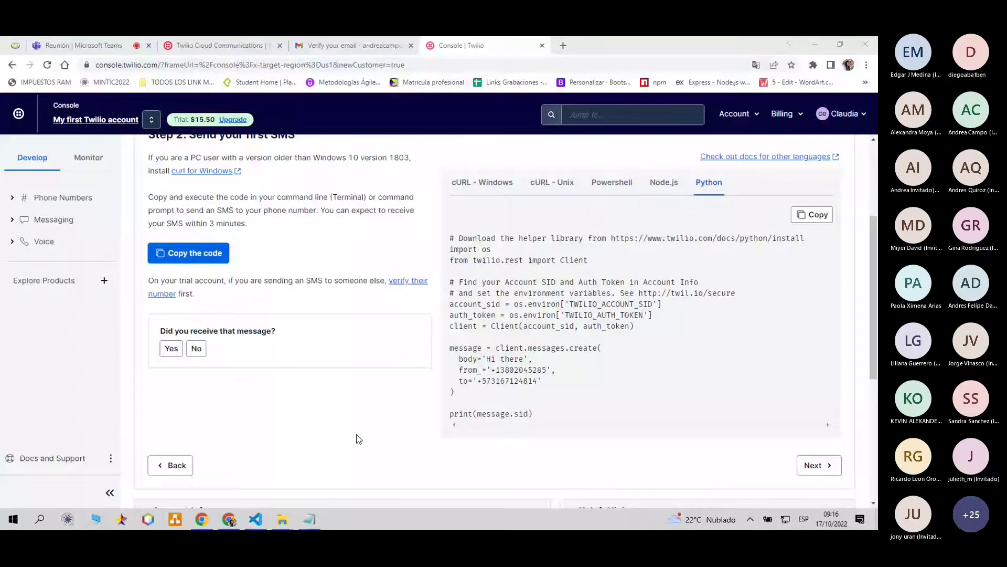
# Search 'an' in the taskbar and launch Anaconda Navigator
pyautogui.click(39, 519)
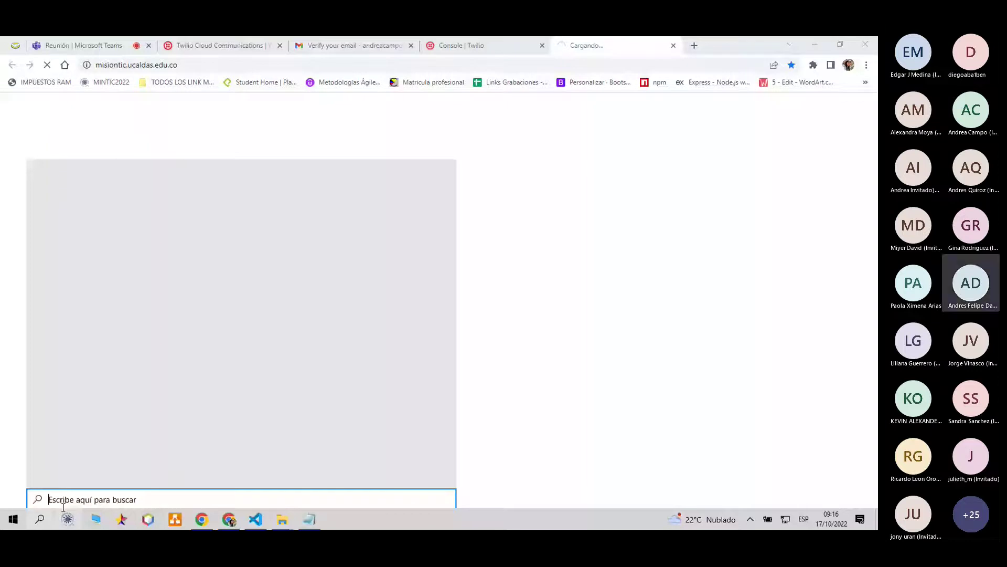
pyautogui.write('an')
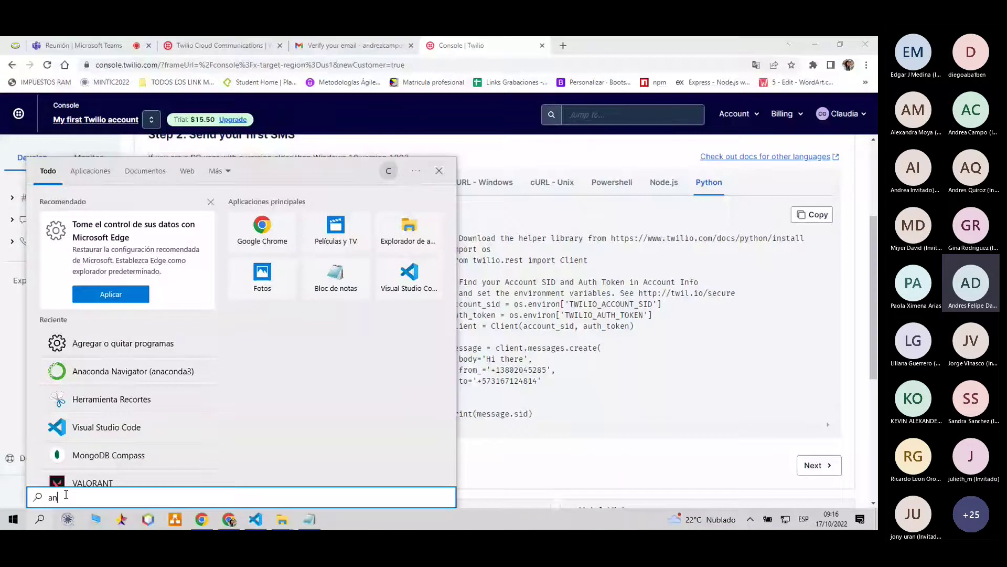
pyautogui.press('Return')
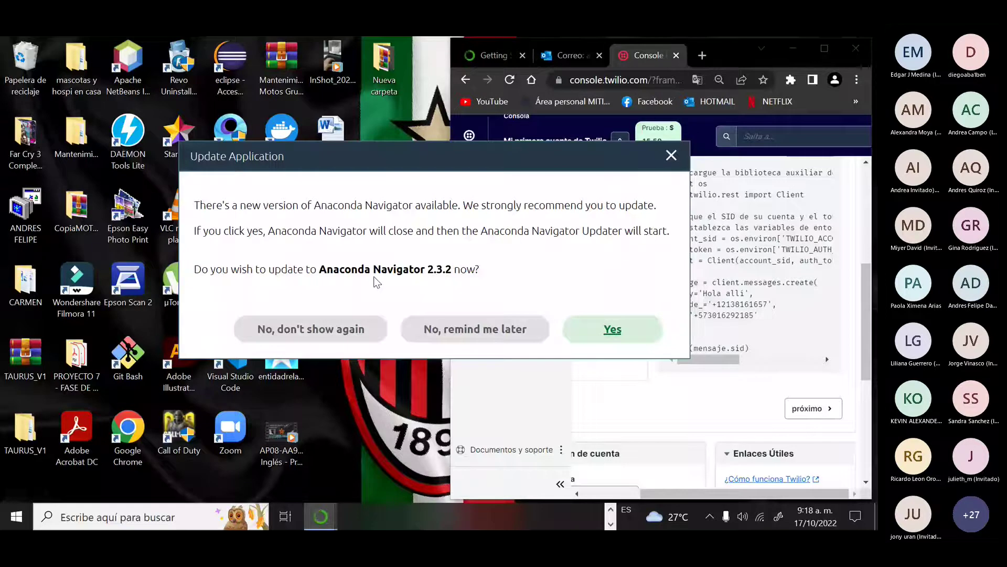
# Accept the Navigator 2.3.2 update and quit Navigator, suppressing future quit confirmations
pyautogui.press('Return')
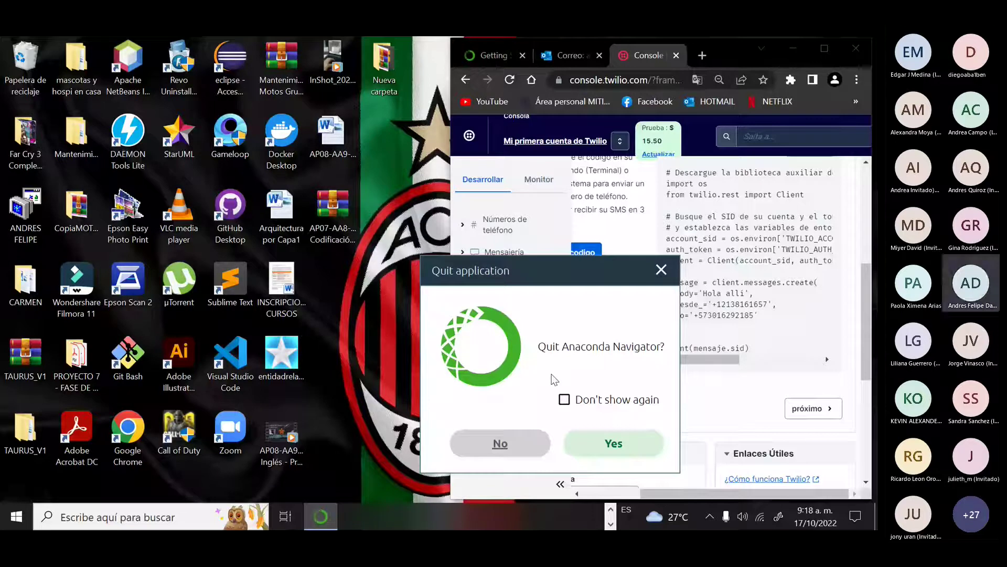
pyautogui.click(565, 399)
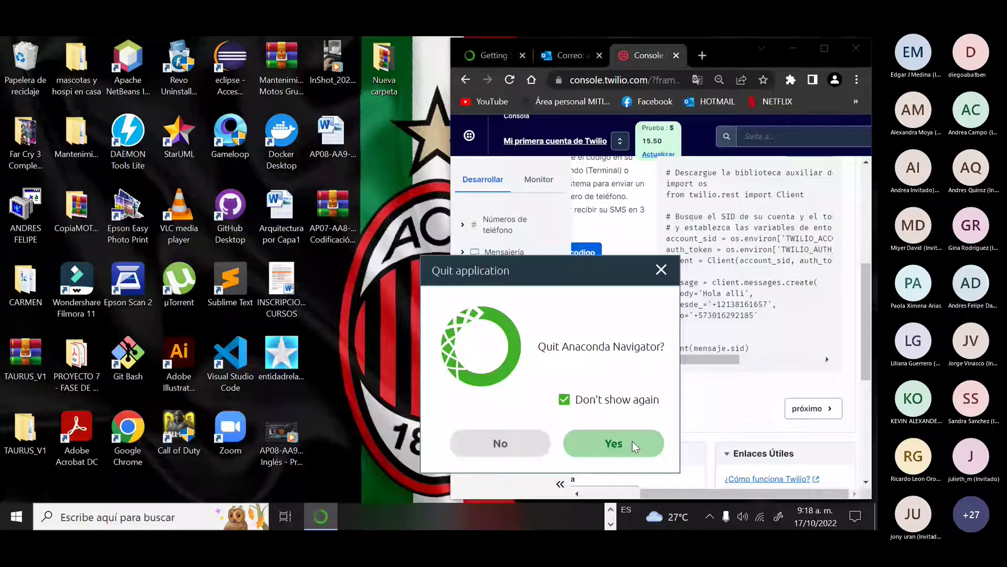
pyautogui.click(631, 441)
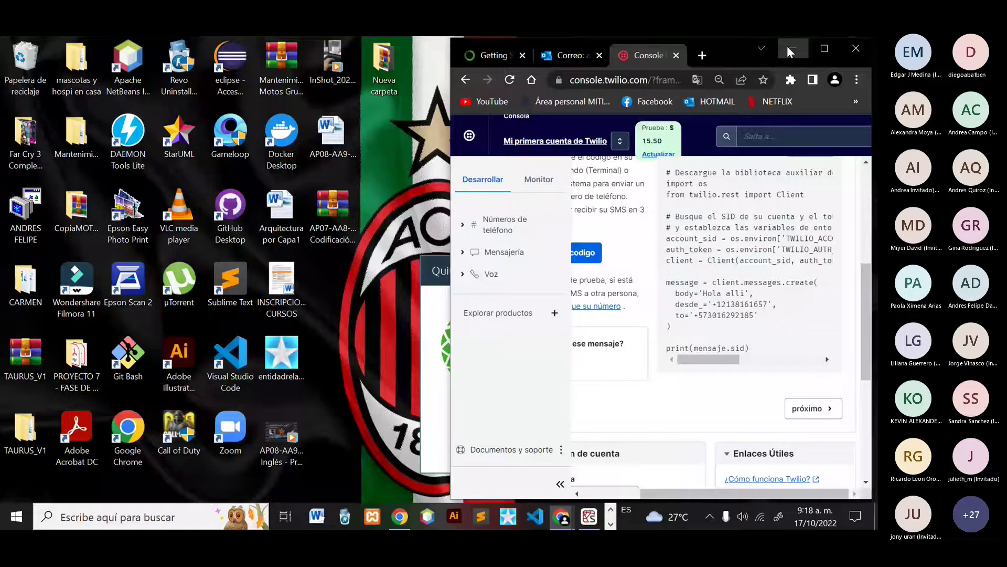
pyautogui.click(787, 46)
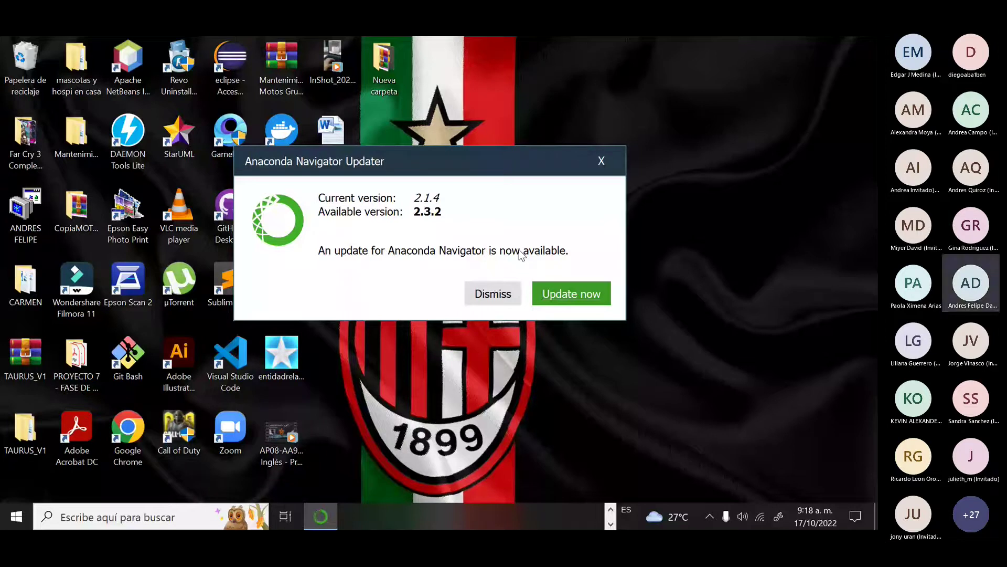
# Start the Navigator update from 2.1.4 to 2.3.2, then return to the Twilio Console in Chrome
pyautogui.press('Return')
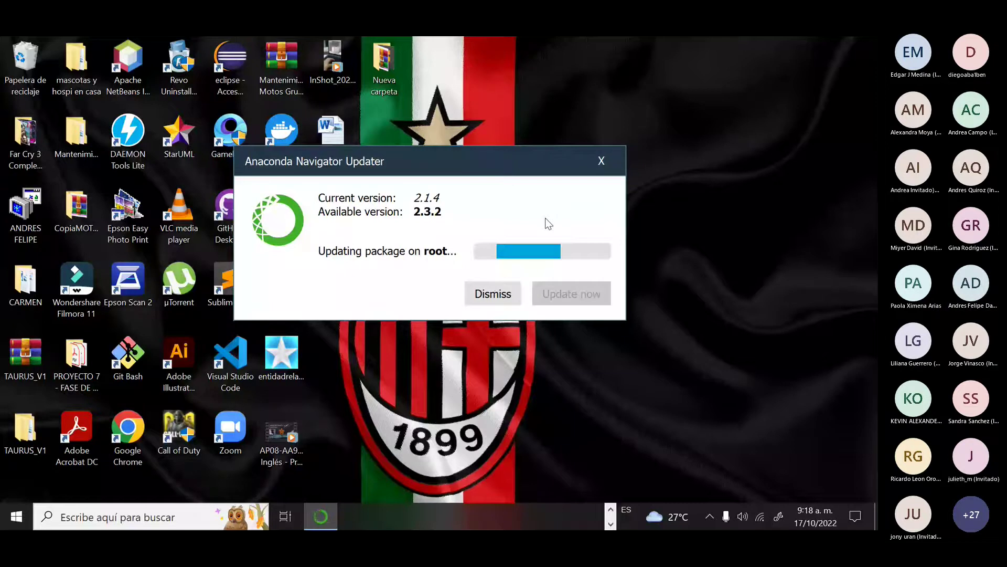
pyautogui.click(610, 510)
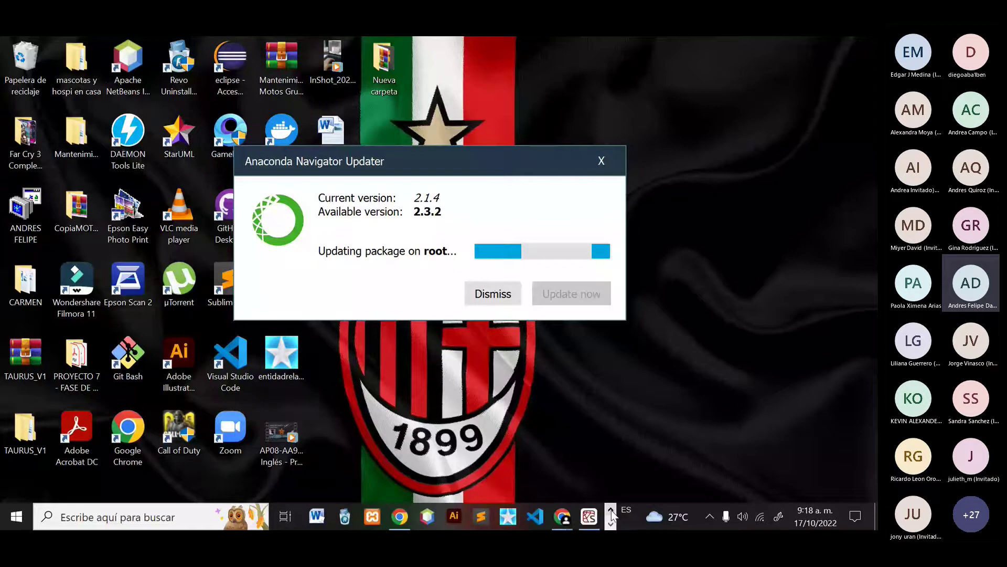
pyautogui.moveTo(556, 515)
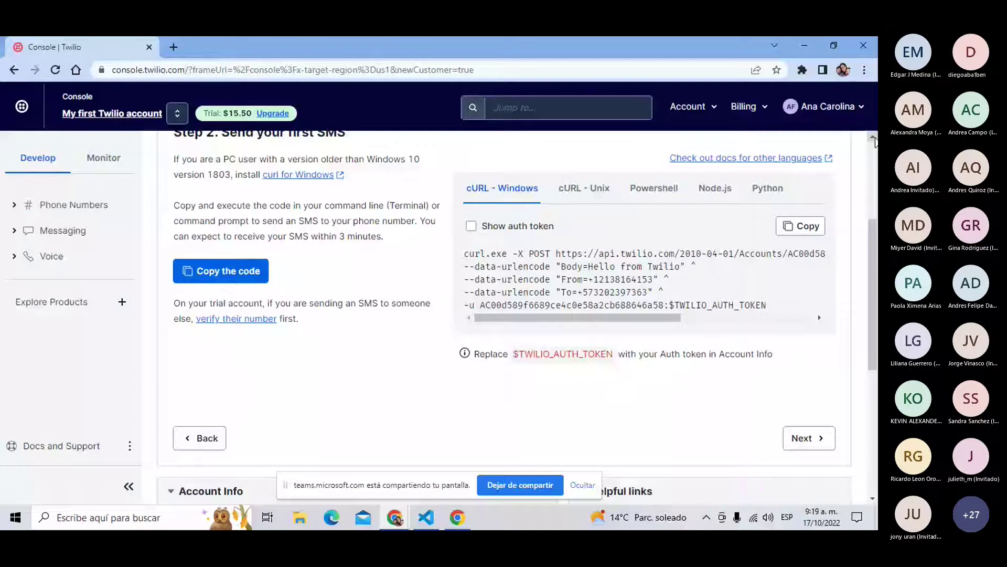
# Switch Step 2's send-SMS sample to Python and copy the code
pyautogui.moveTo(786, 190); pyautogui.dragTo(749, 193)
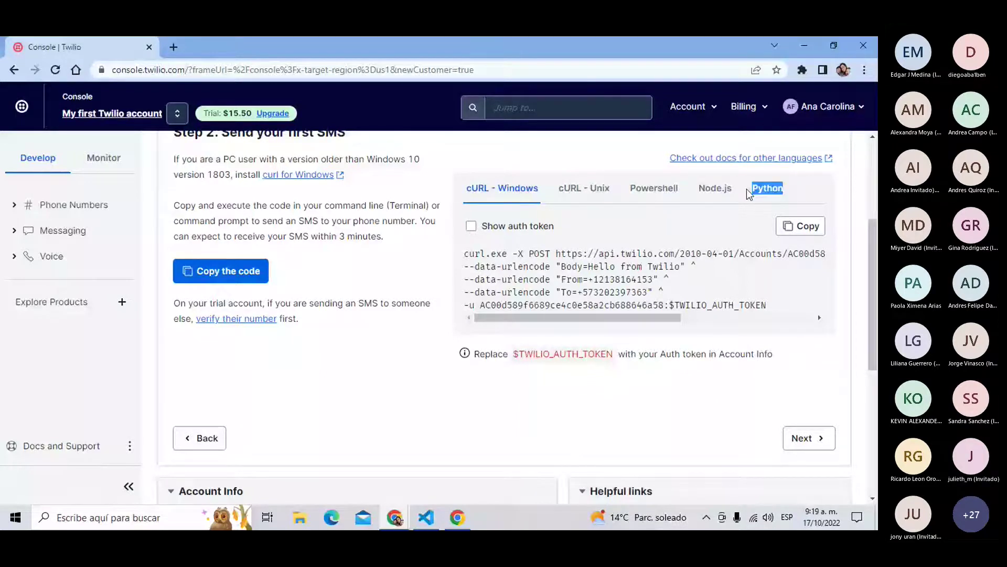
pyautogui.click(750, 192)
pyautogui.click(873, 498)
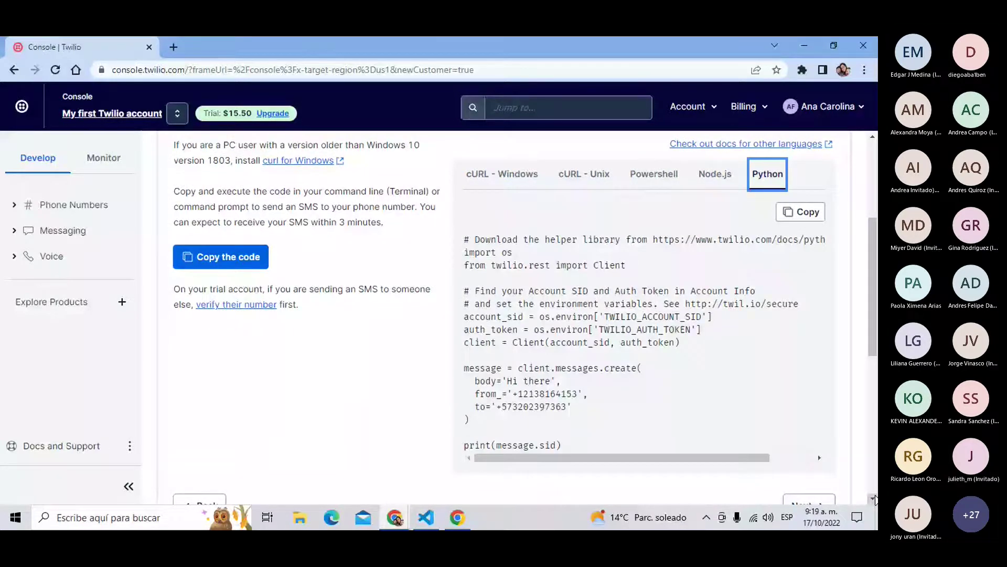
pyautogui.click(873, 499)
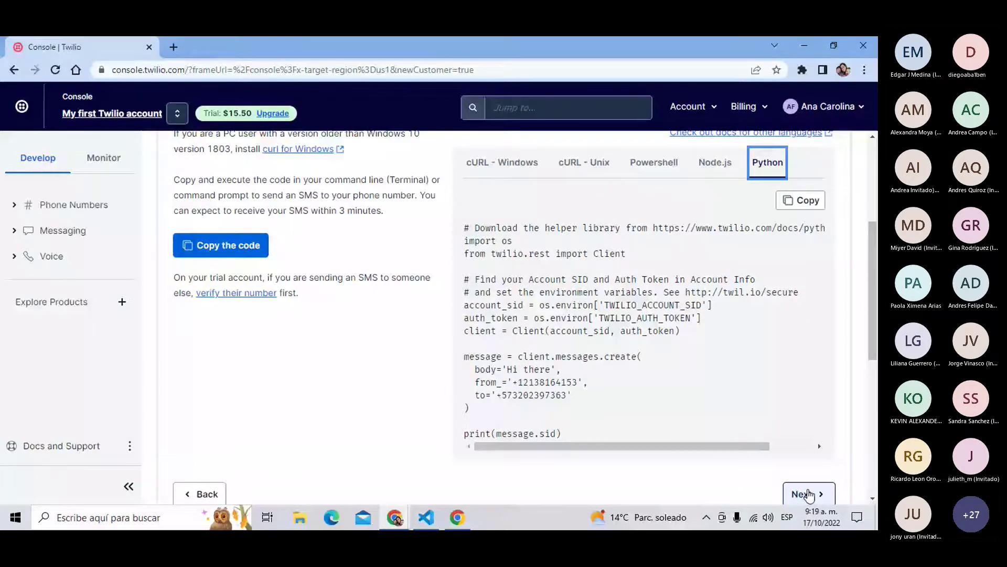
pyautogui.click(806, 205)
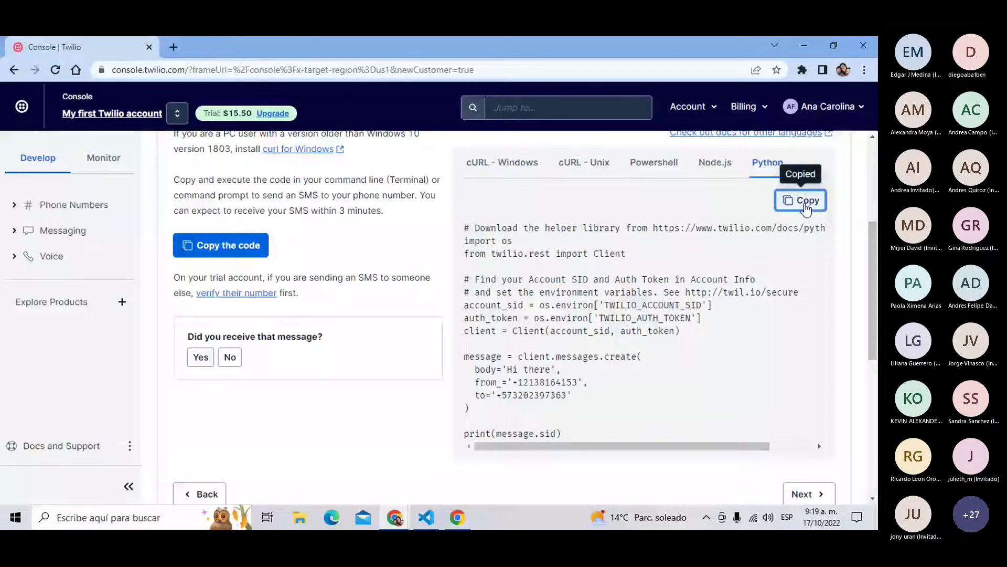
pyautogui.click(102, 518)
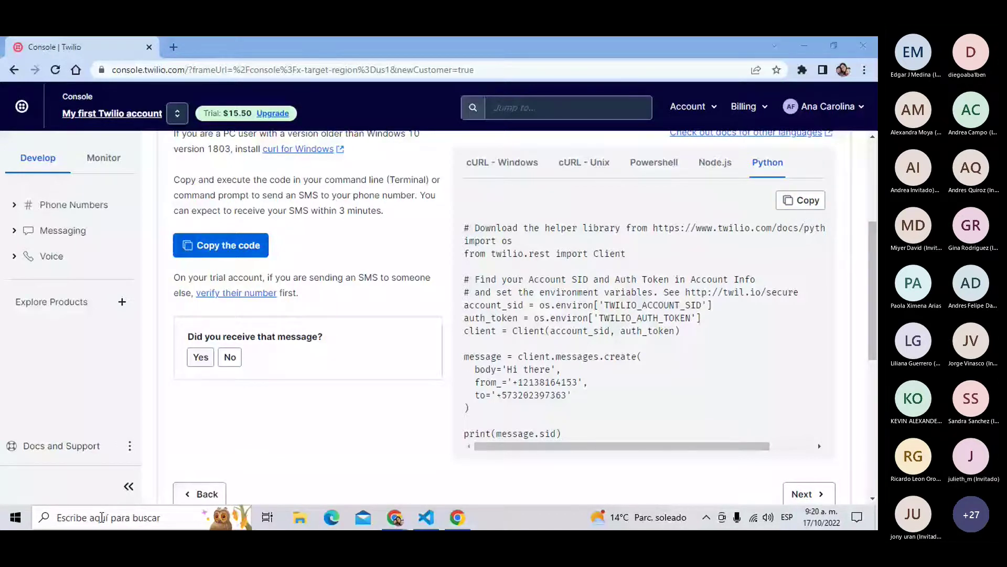
# Search Windows for 'an' and launch Anaconda Navigator from the results
pyautogui.write('an')
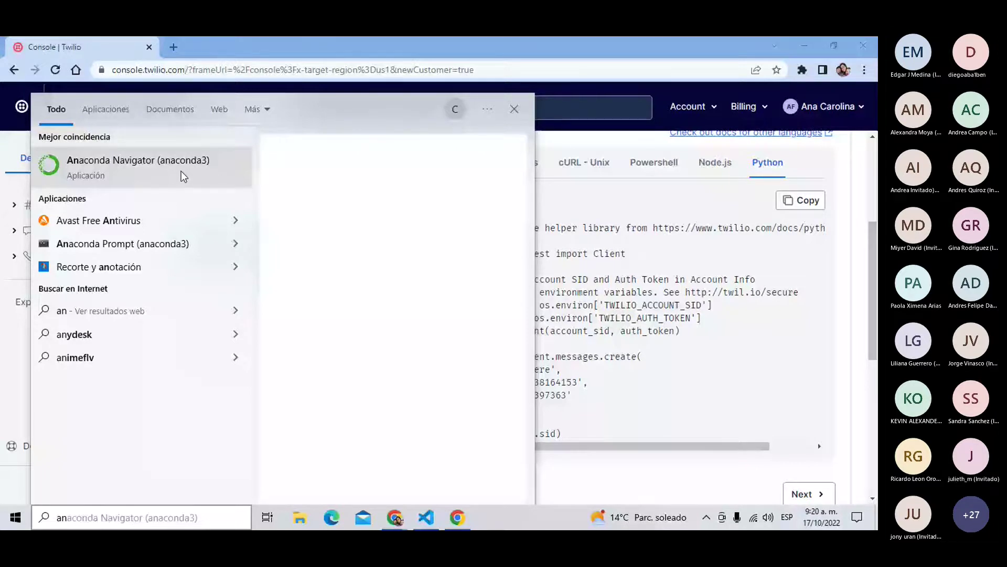
pyautogui.click(183, 176)
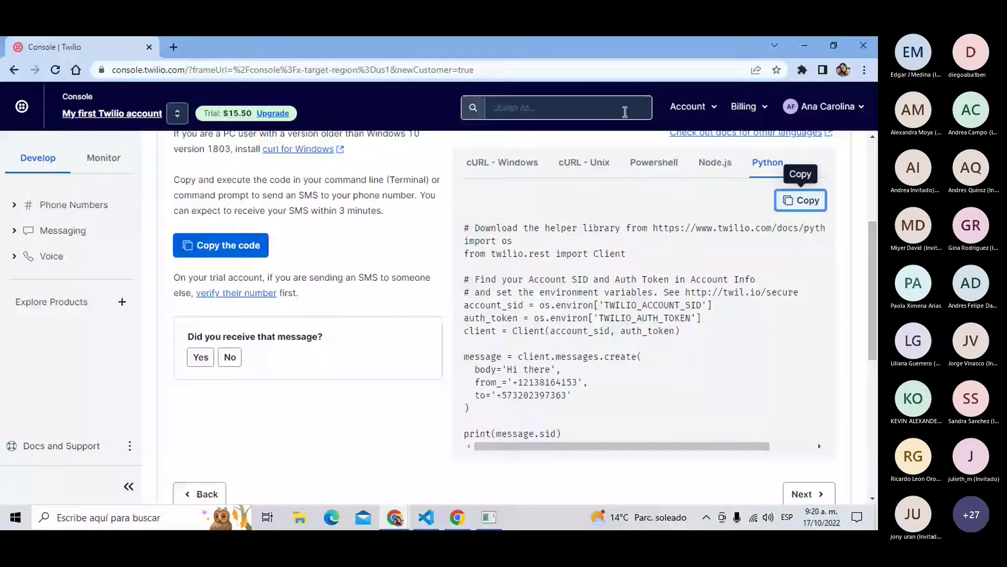
# Bring the Teams meeting window forward and stop sharing the screen
pyautogui.moveTo(493, 521)
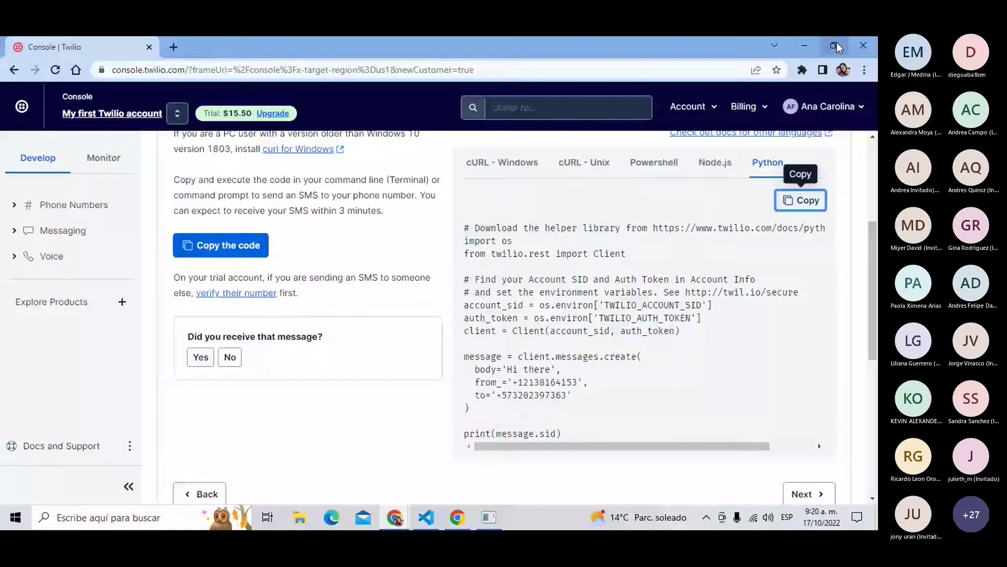
pyautogui.hotkey('alt', 'Tab')
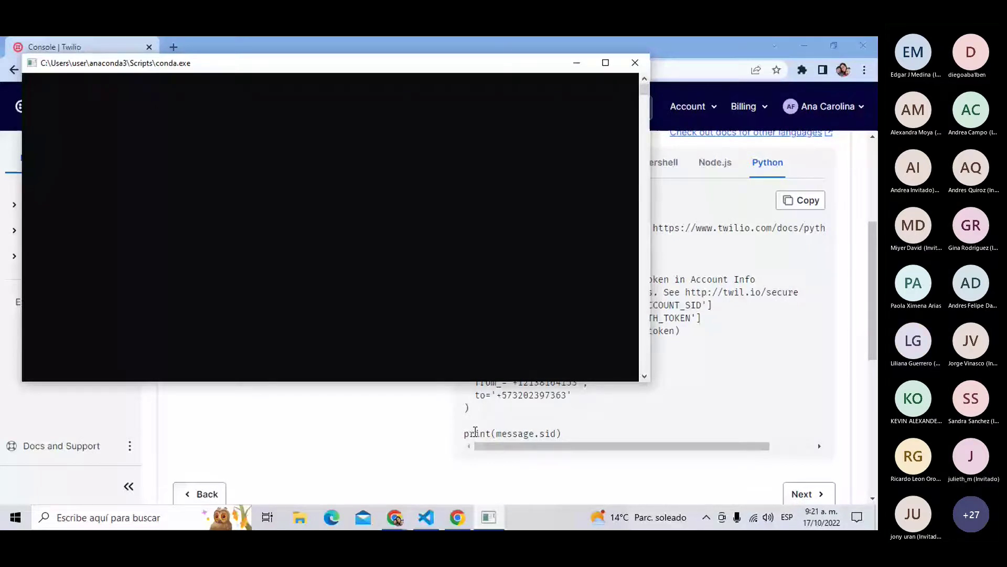
pyautogui.click(381, 518)
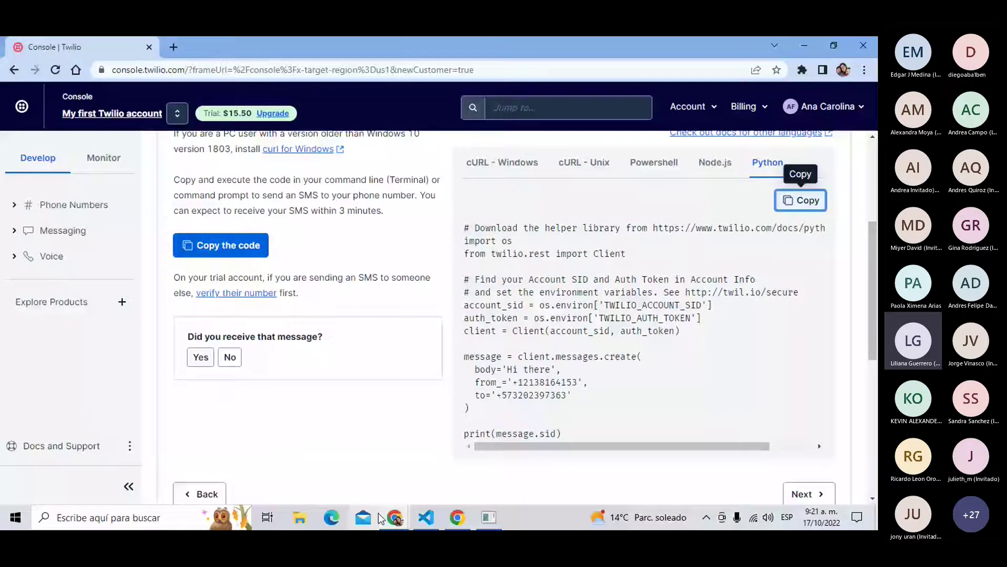
pyautogui.click(381, 519)
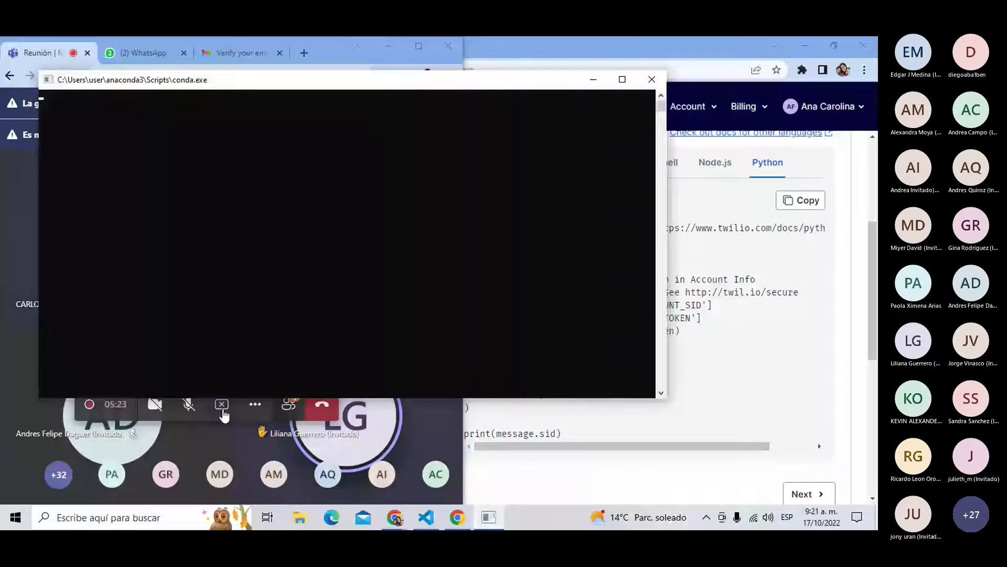
pyautogui.click(222, 405)
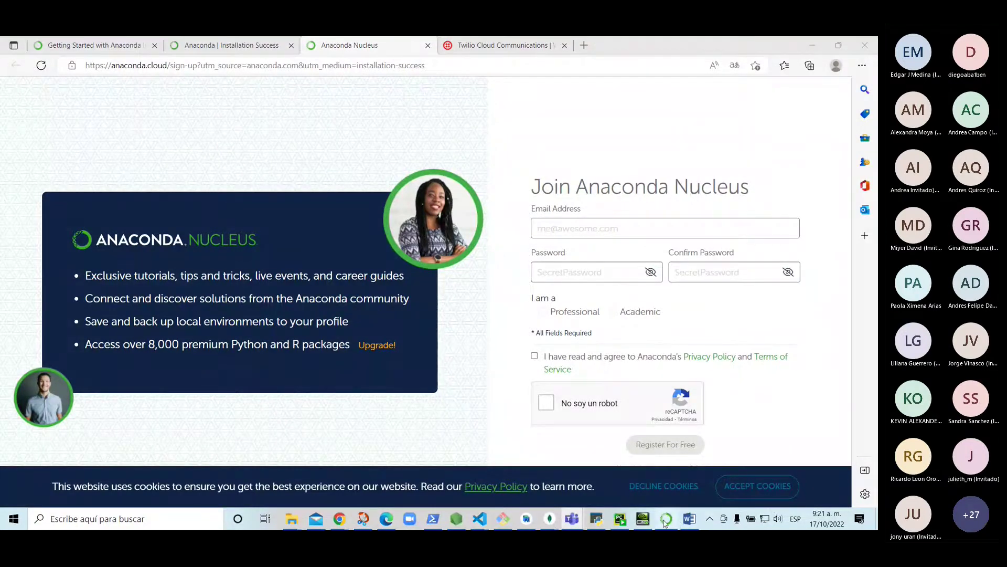
# Bring Anaconda Navigator forward, move it onto the screen and maximize it
pyautogui.moveTo(665, 521)
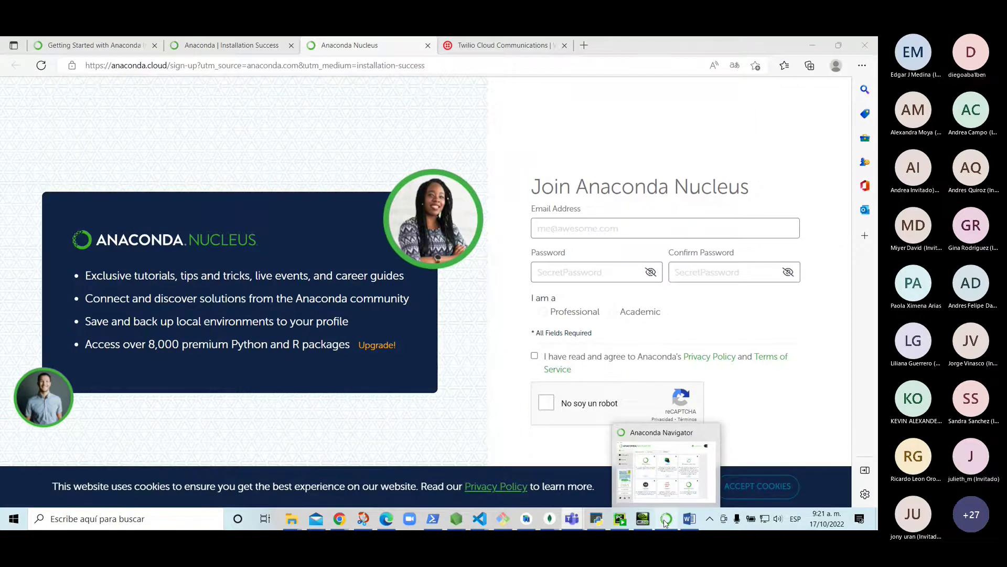
pyautogui.click(665, 521)
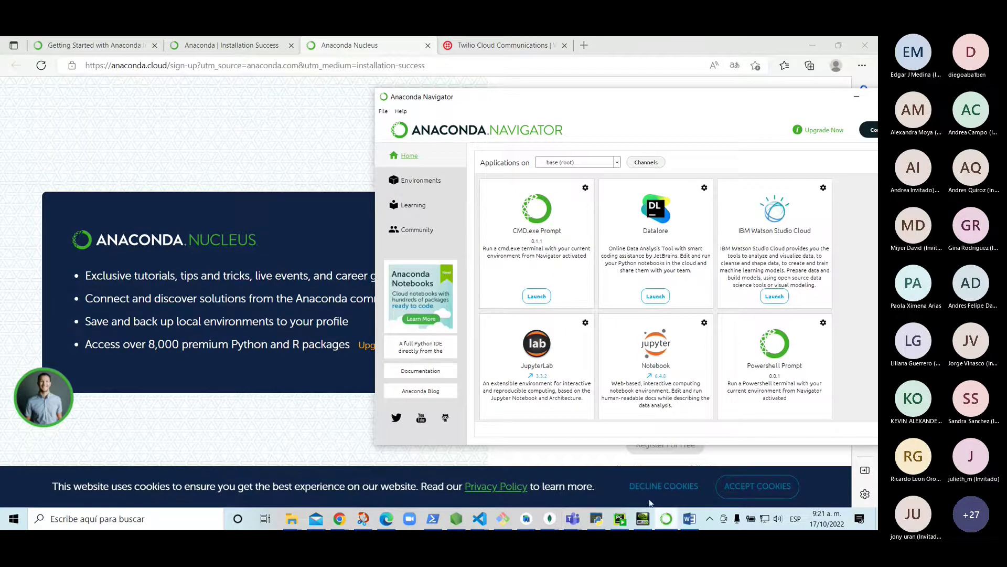
pyautogui.moveTo(663, 106); pyautogui.dragTo(505, 107)
pyautogui.click(725, 98)
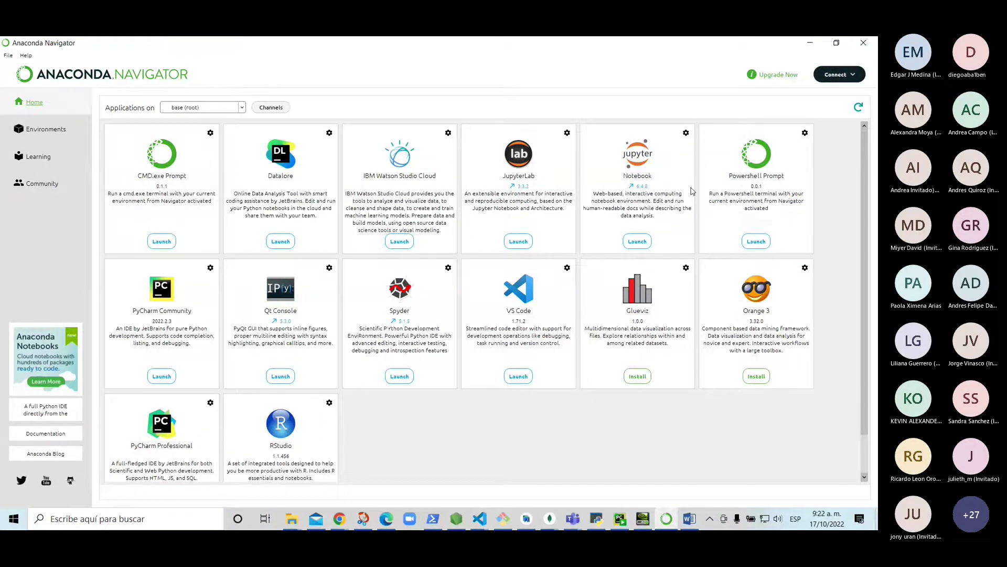
# Minimize the Anaconda Start coding page in Chrome and launch Spyder from Navigator
pyautogui.click(350, 520)
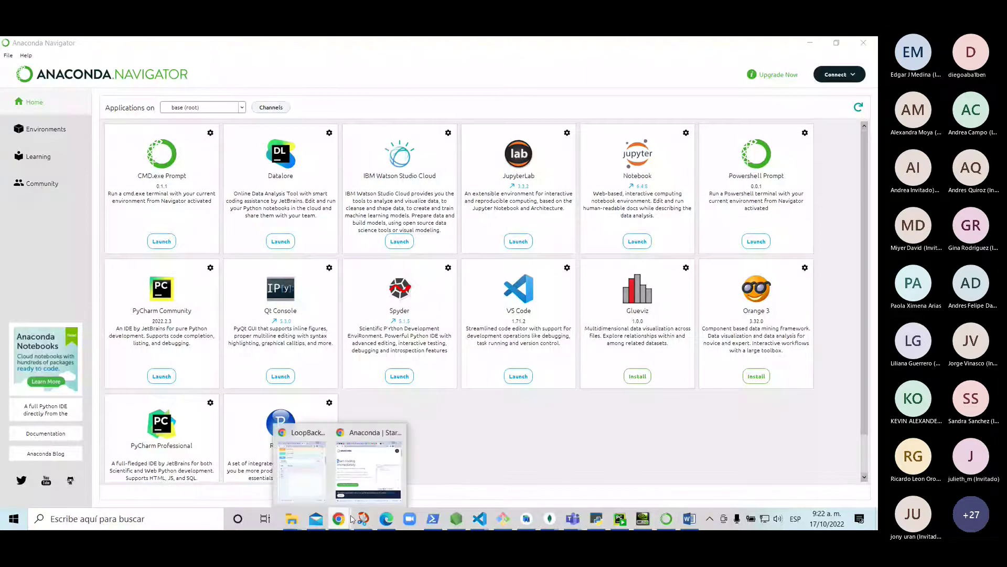
pyautogui.click(381, 488)
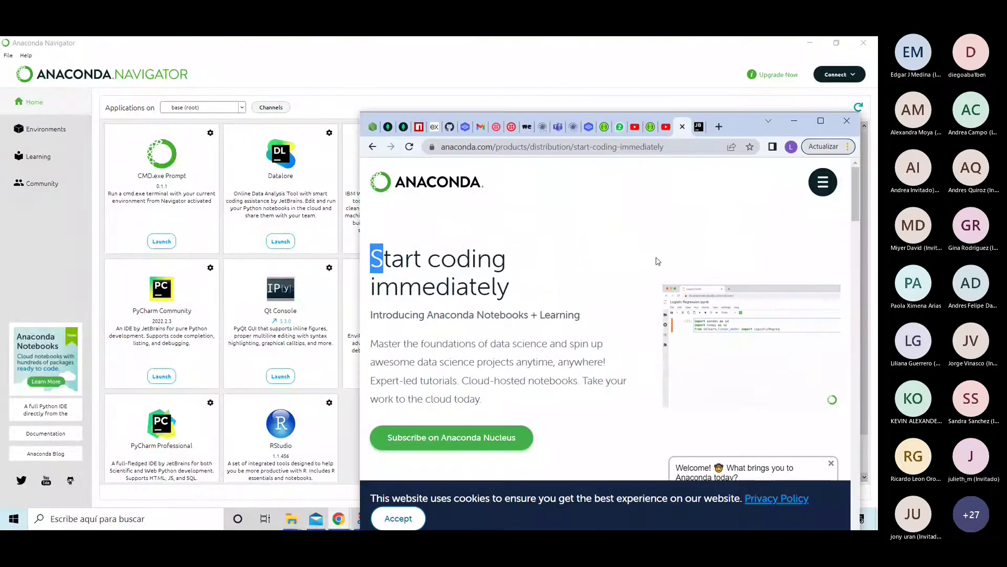
pyautogui.click(795, 120)
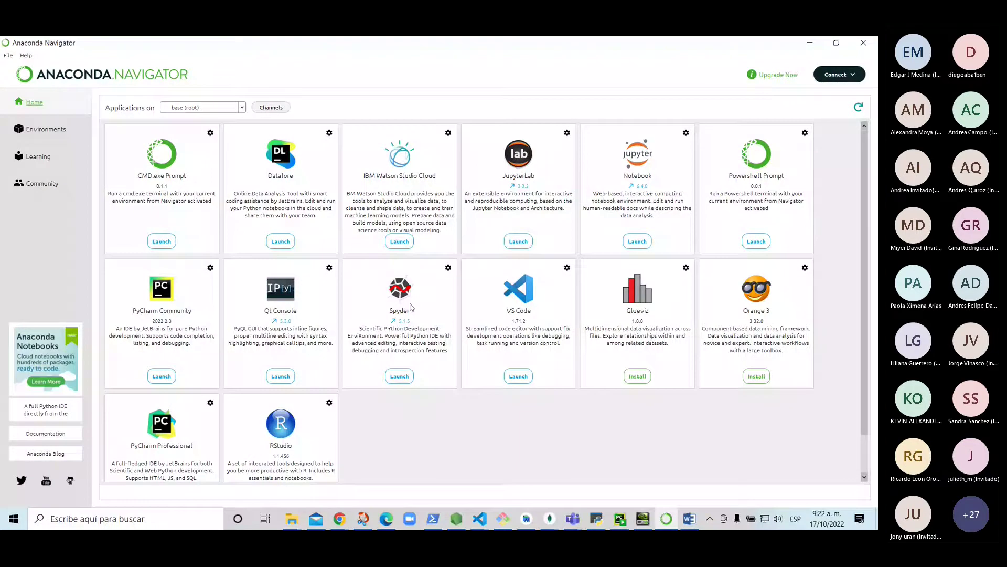
pyautogui.click(399, 376)
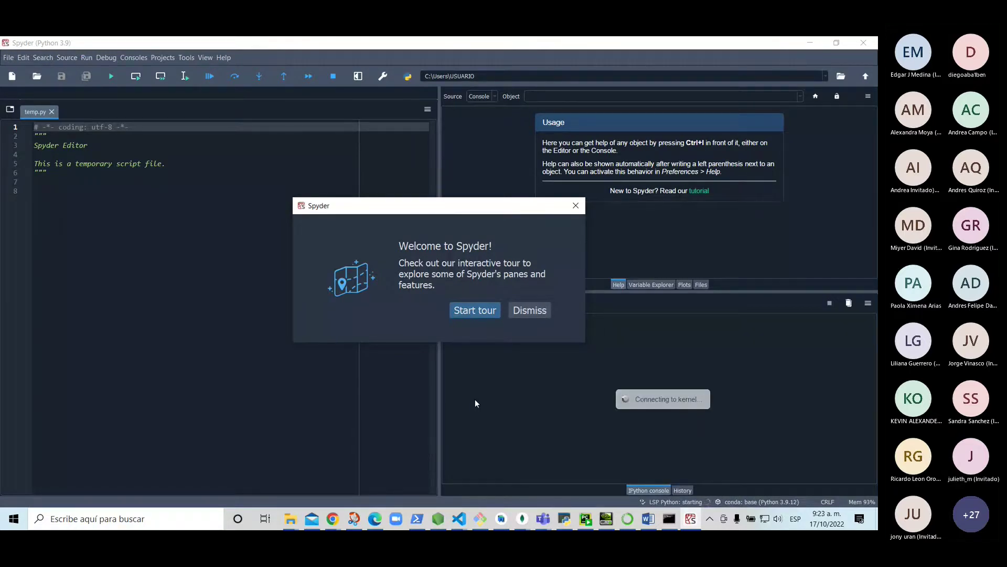
# Dismiss the Welcome to Spyder tour dialog
pyautogui.click(531, 311)
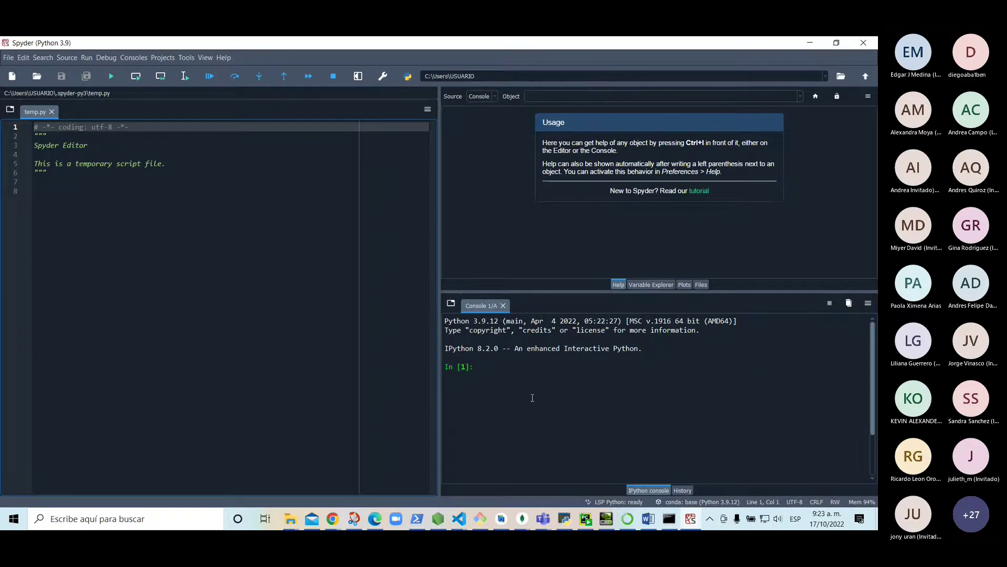
# Look over the Twilio code in the Word document, then return to Spyder
pyautogui.click(649, 519)
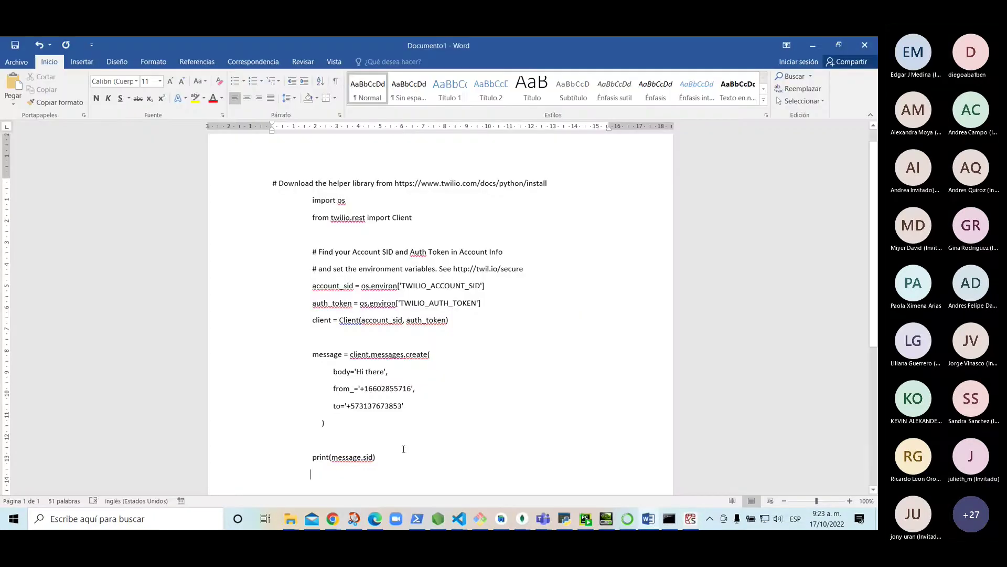
pyautogui.scroll(-1, 371, 452)
pyautogui.moveTo(401, 416); pyautogui.dragTo(251, 198)
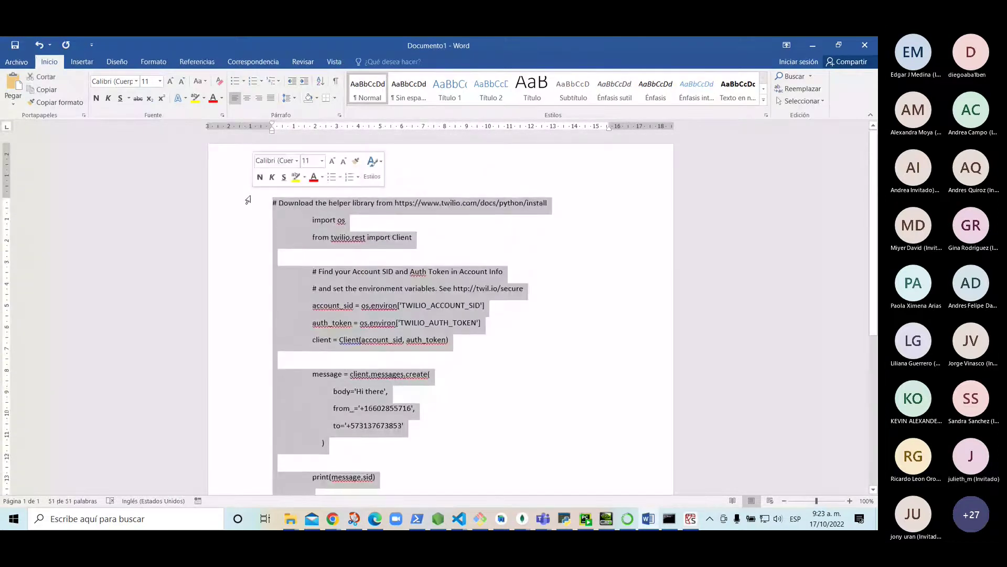
pyautogui.click(691, 519)
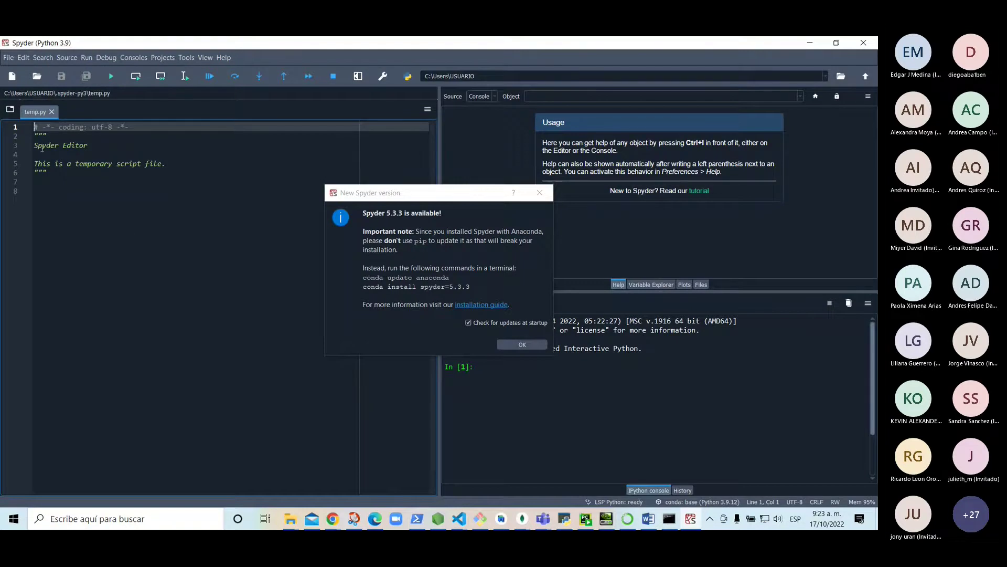
# Paste the Twilio script at line 7, close the update notice, and reformat with Autopep8
pyautogui.click(38, 186)
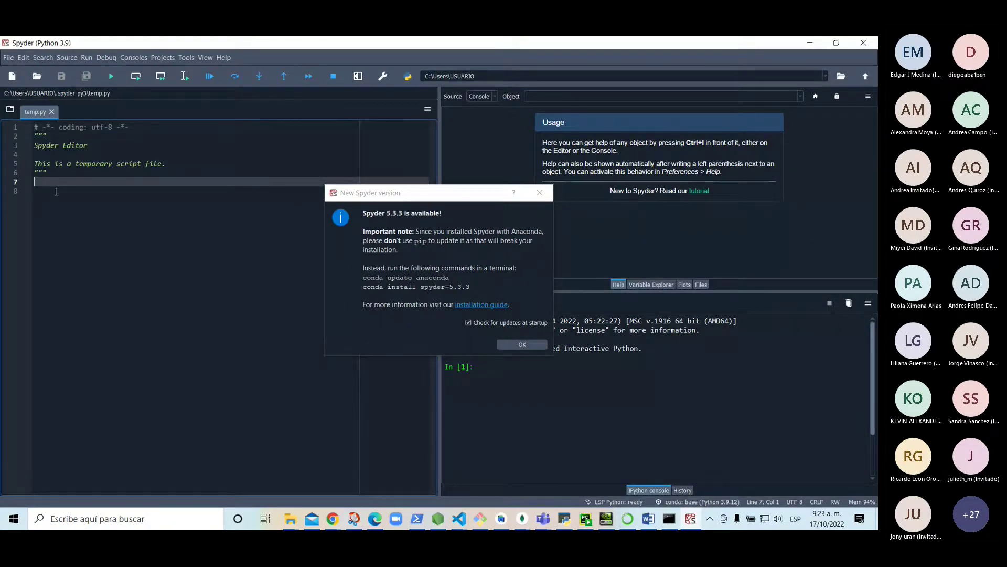
pyautogui.hotkey('ctrl', 'v')
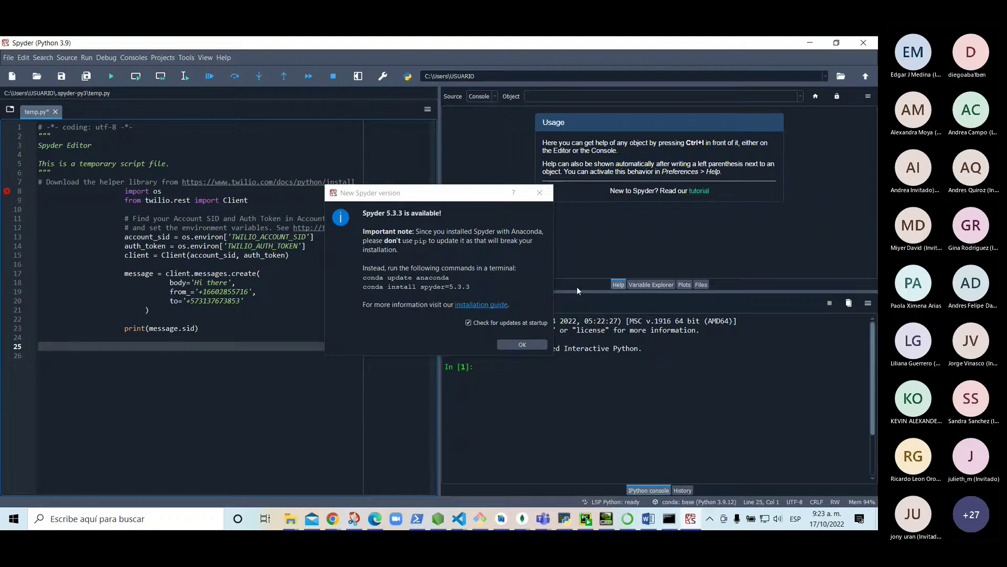
pyautogui.click(522, 344)
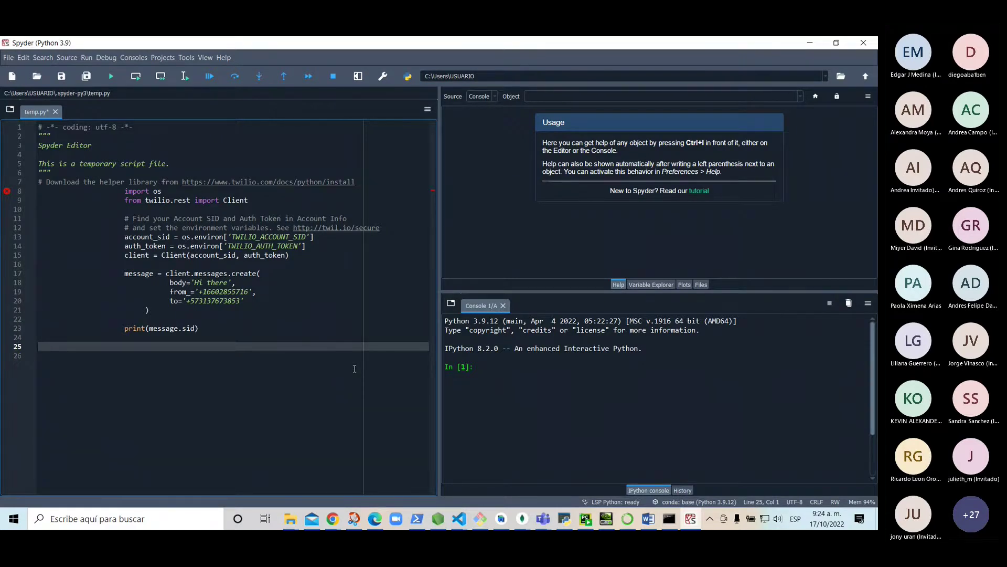
pyautogui.rightClick(229, 330)
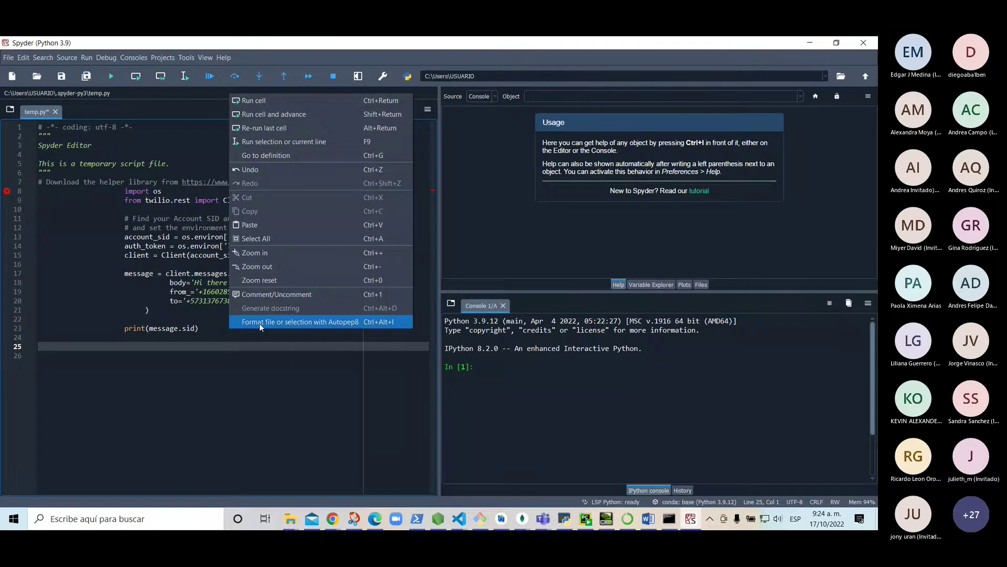
pyautogui.click(360, 322)
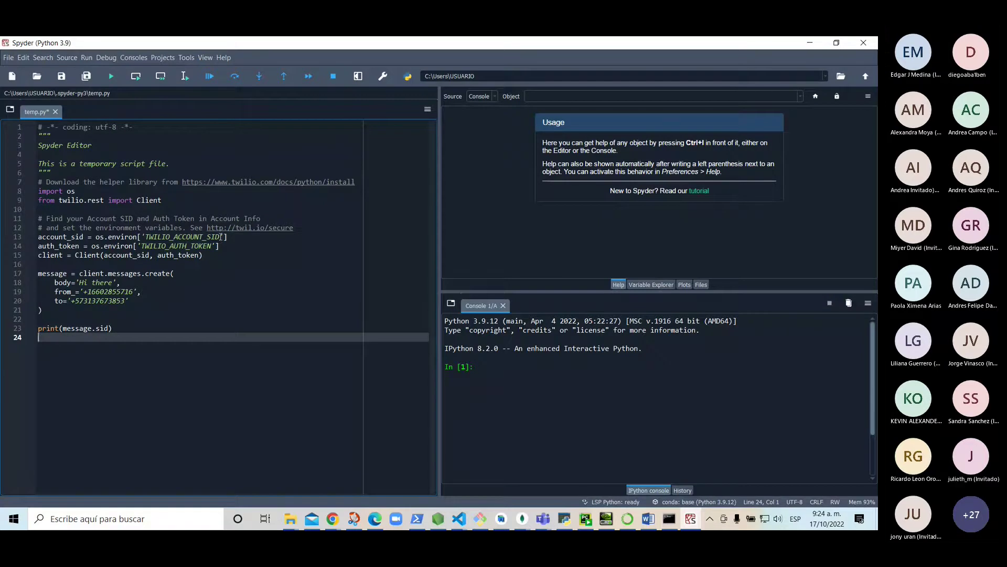
# Erase 'TWILIO_ACCOUNT_SID' from inside account_sid's quotes on line 13
pyautogui.moveTo(221, 237); pyautogui.dragTo(174, 236)
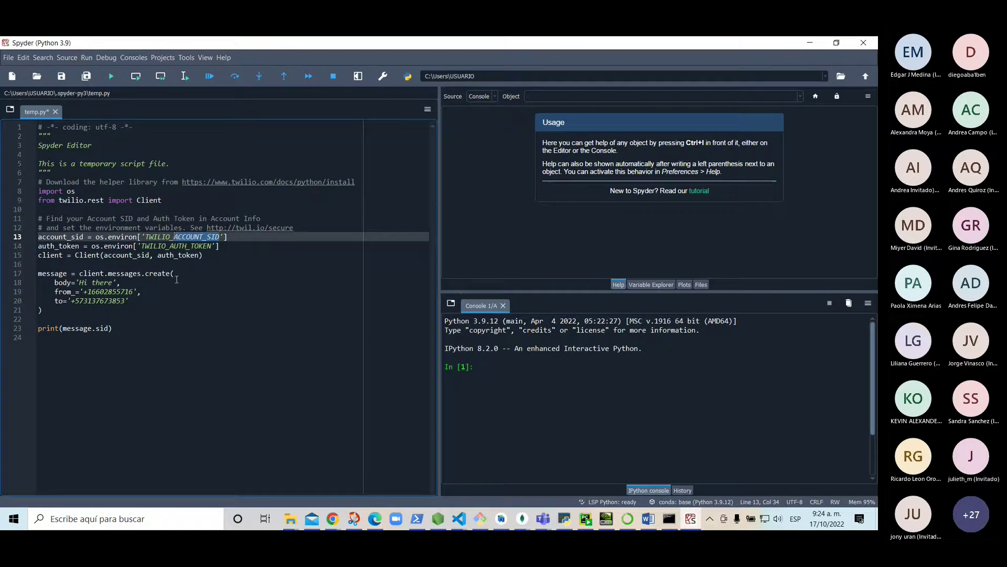
pyautogui.press('BackSpace')
pyautogui.press('BackSpace')
pyautogui.press('BackSpace')
pyautogui.press('BackSpace')
pyautogui.press('BackSpace')
pyautogui.press('BackSpace')
pyautogui.press('BackSpace')
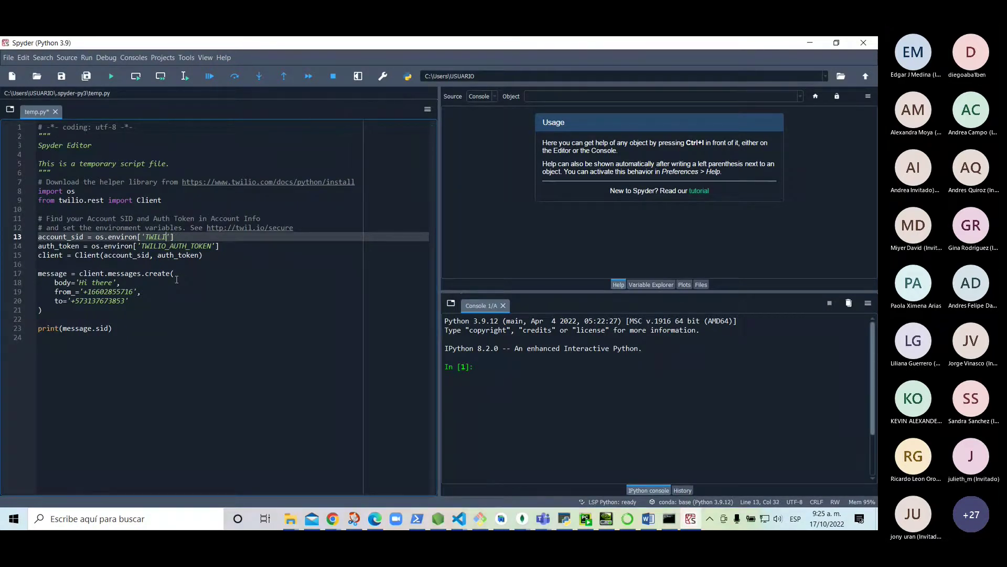
pyautogui.press('BackSpace')
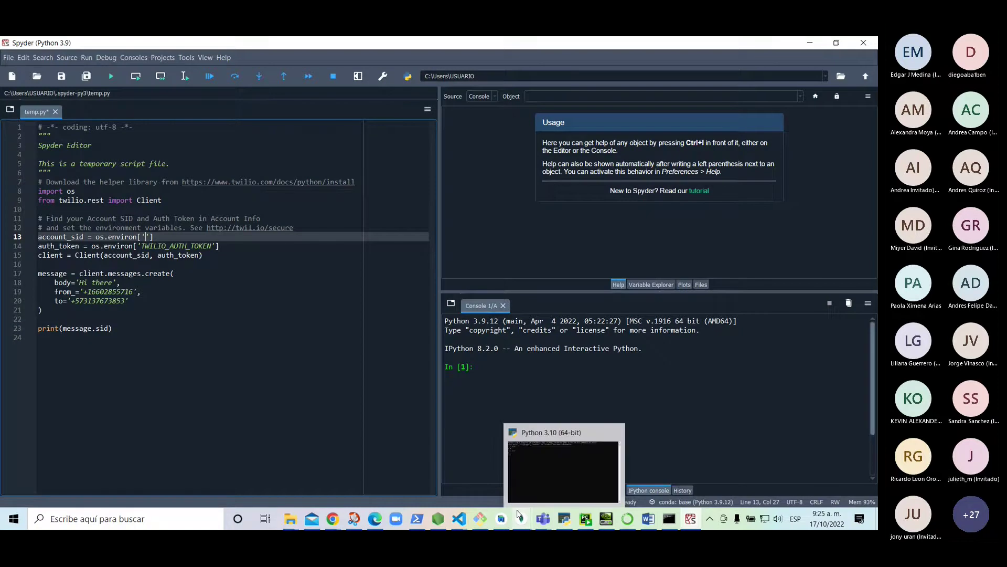
# Bring the Anaconda Chrome window to the front and maximize it
pyautogui.moveTo(501, 518)
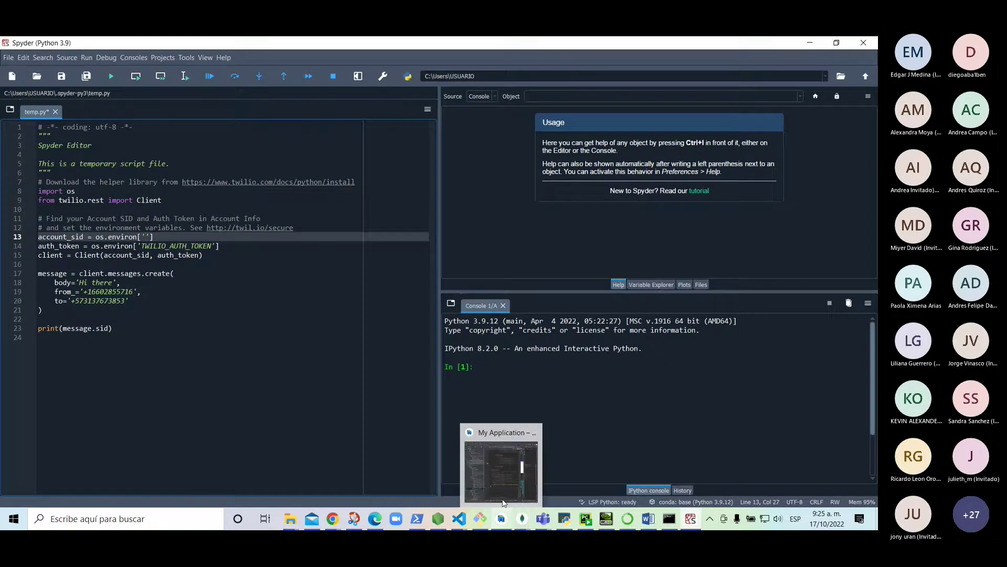
pyautogui.click(332, 518)
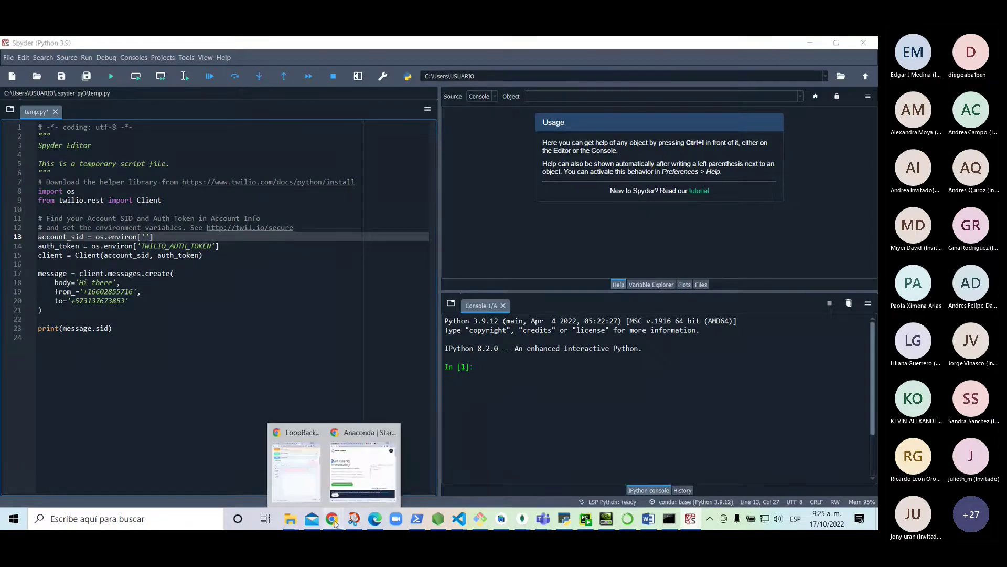
pyautogui.click(350, 436)
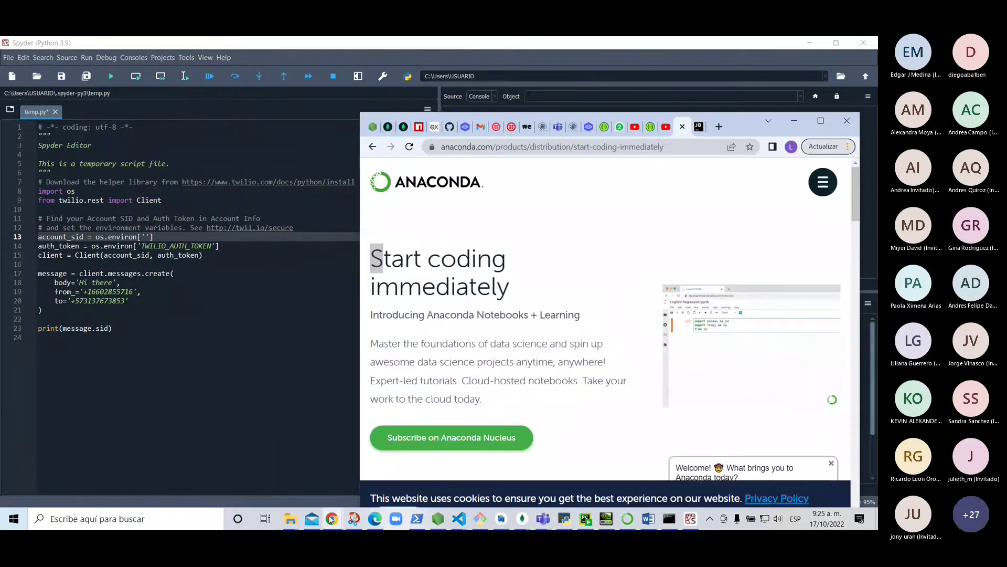
pyautogui.moveTo(332, 518)
pyautogui.click(296, 456)
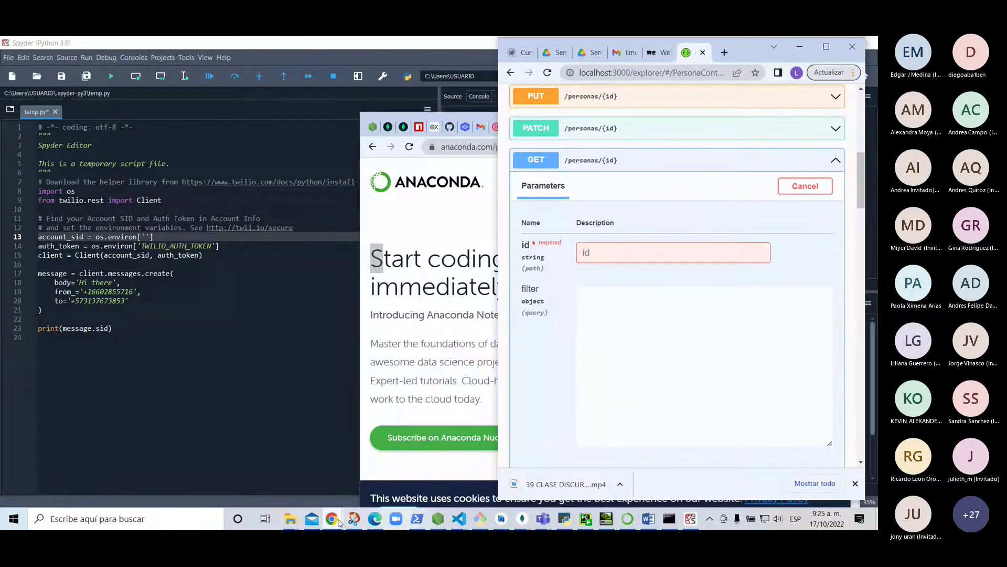
pyautogui.moveTo(336, 519)
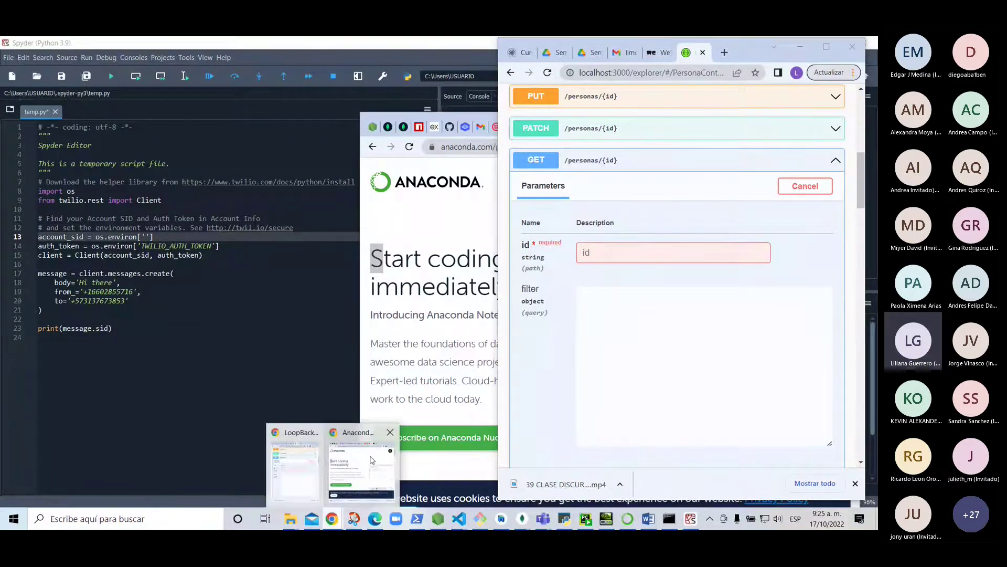
pyautogui.click(371, 460)
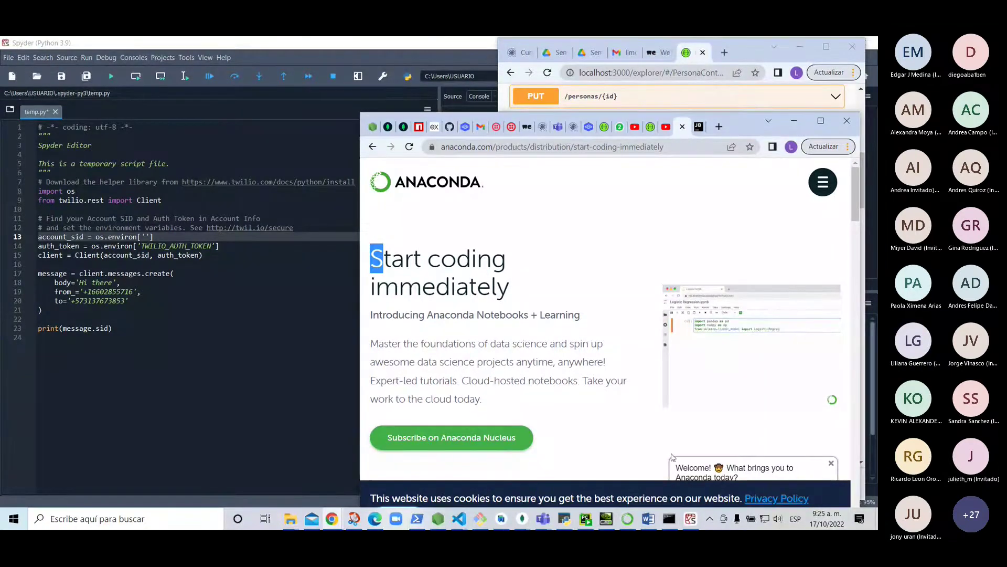
pyautogui.click(820, 121)
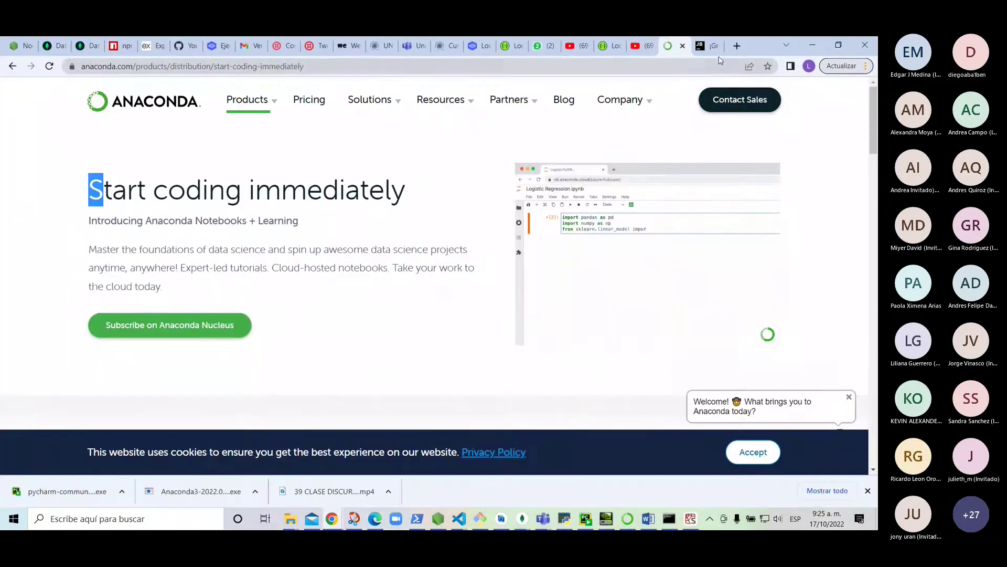
# Close the Anaconda and PyCharm tabs and return to the Twilio Console tab
pyautogui.click(711, 50)
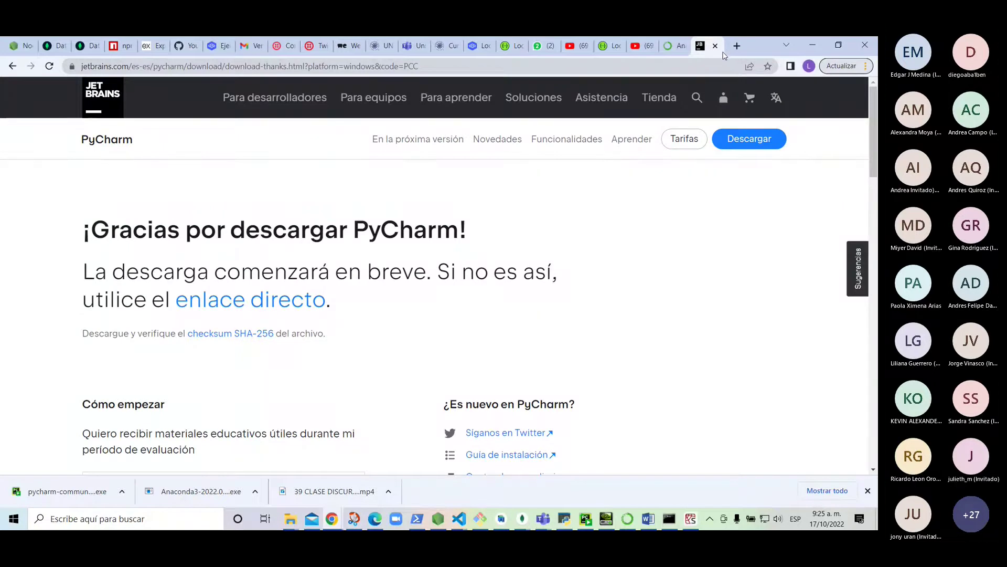
pyautogui.click(676, 49)
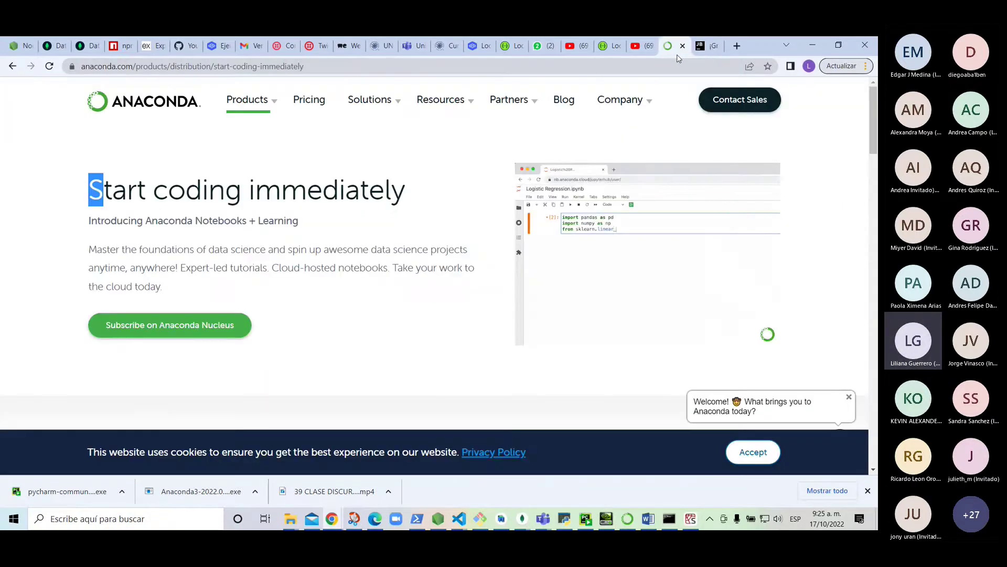
pyautogui.click(683, 47)
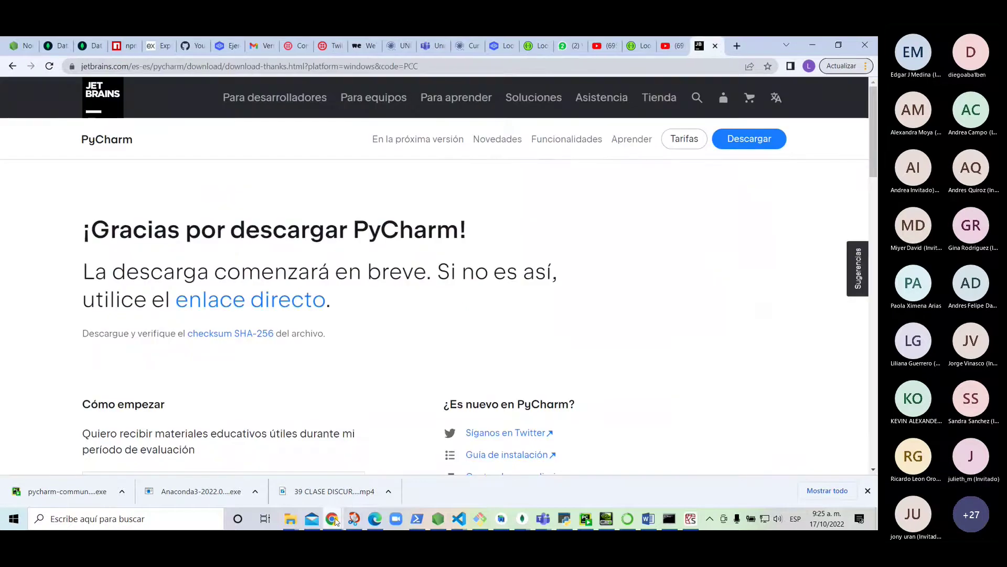
pyautogui.click(715, 46)
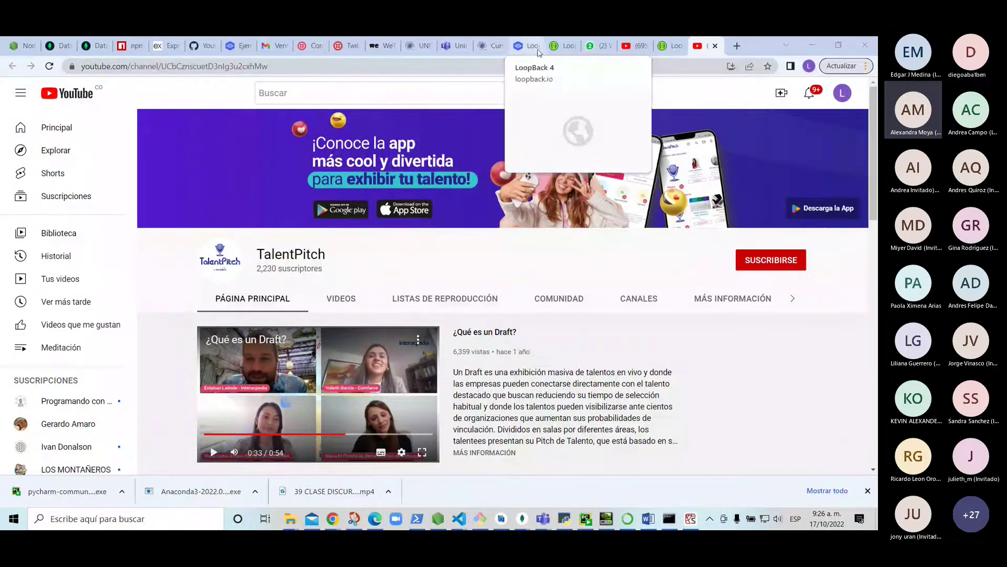
pyautogui.click(345, 47)
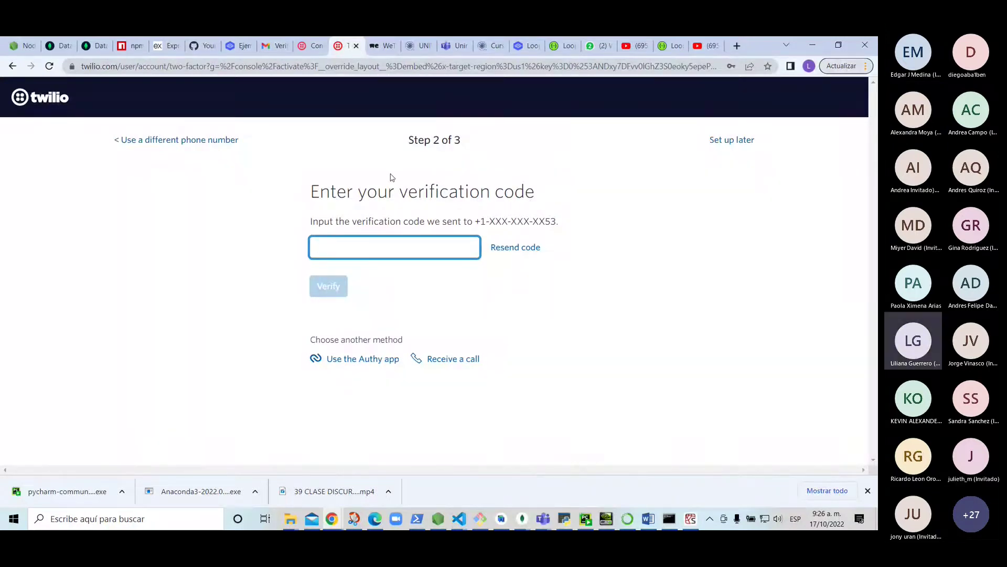
pyautogui.click(315, 46)
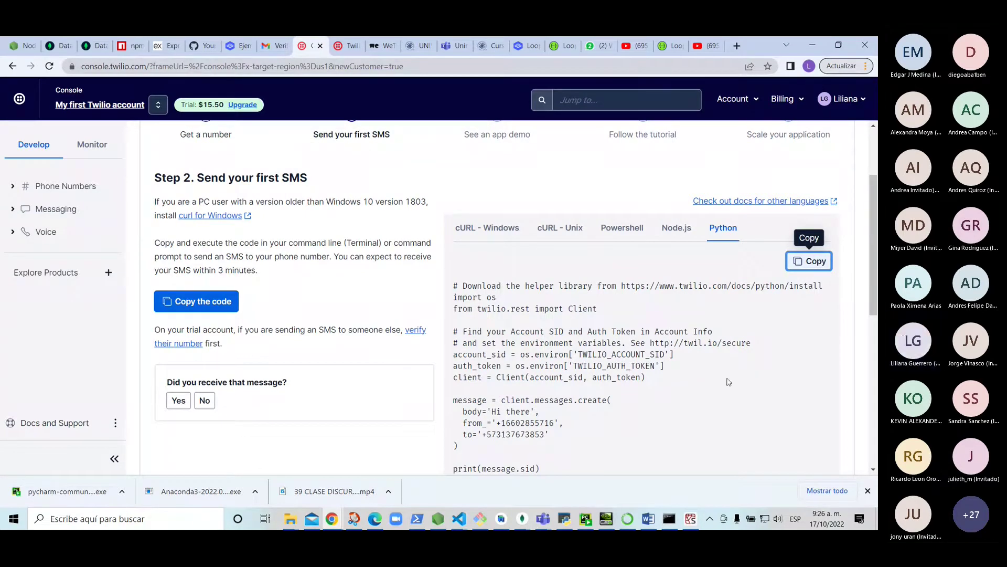
# Scroll down to Account Info and copy the Account SID
pyautogui.scroll(-4, 728, 381)
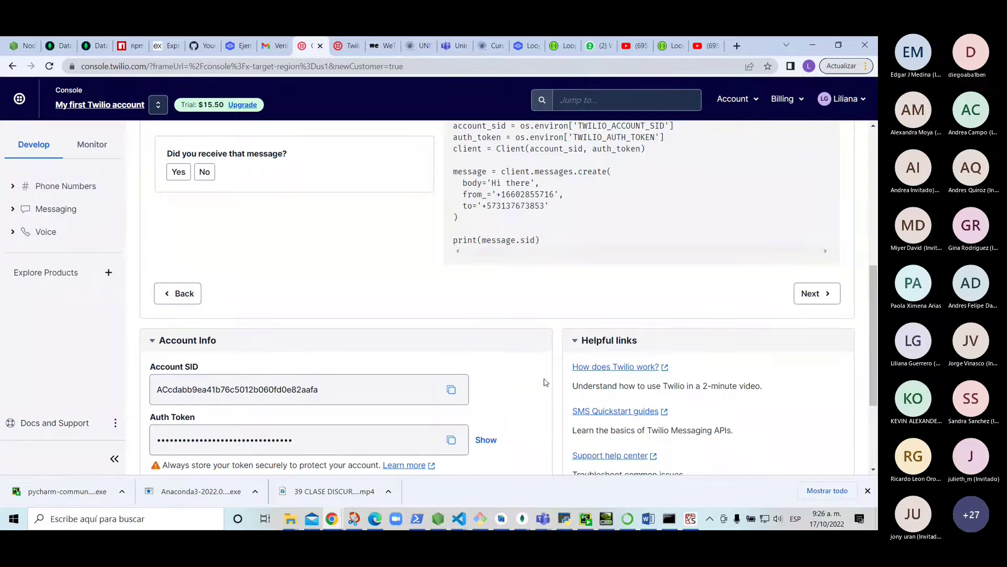
pyautogui.scroll(-2, 533, 386)
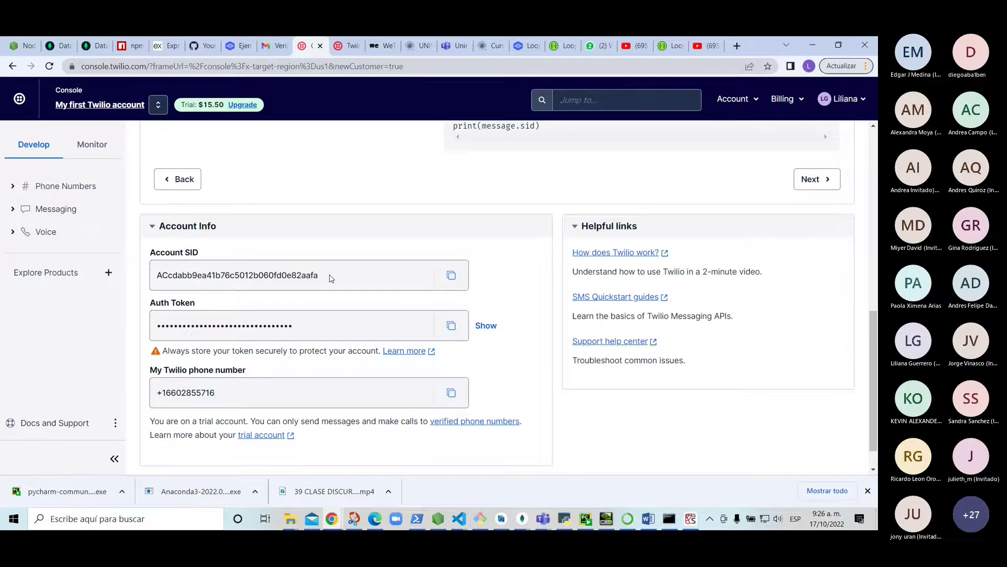
pyautogui.click(450, 277)
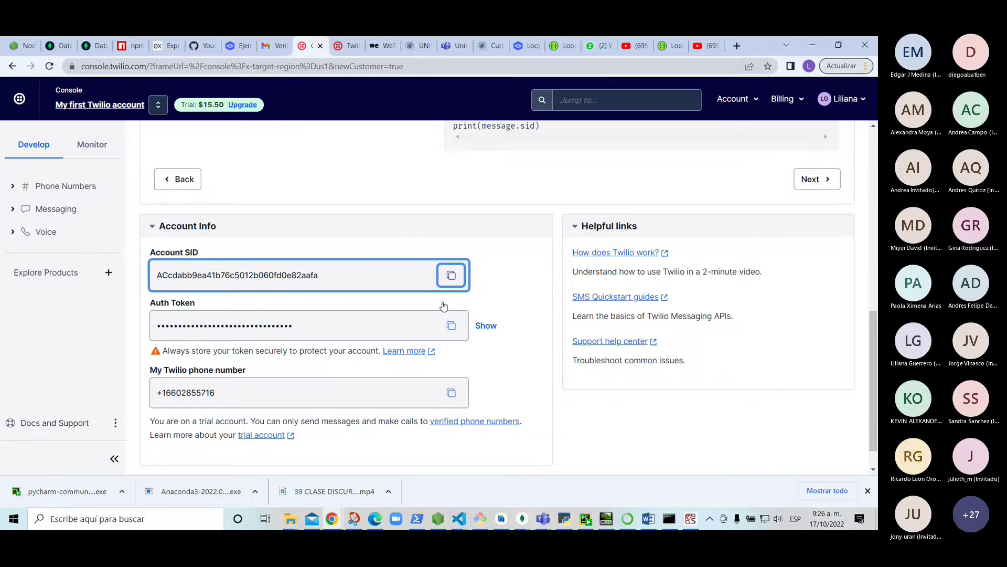
# Paste the Account SID into the account_sid line 13 of the Spyder script
pyautogui.click(628, 521)
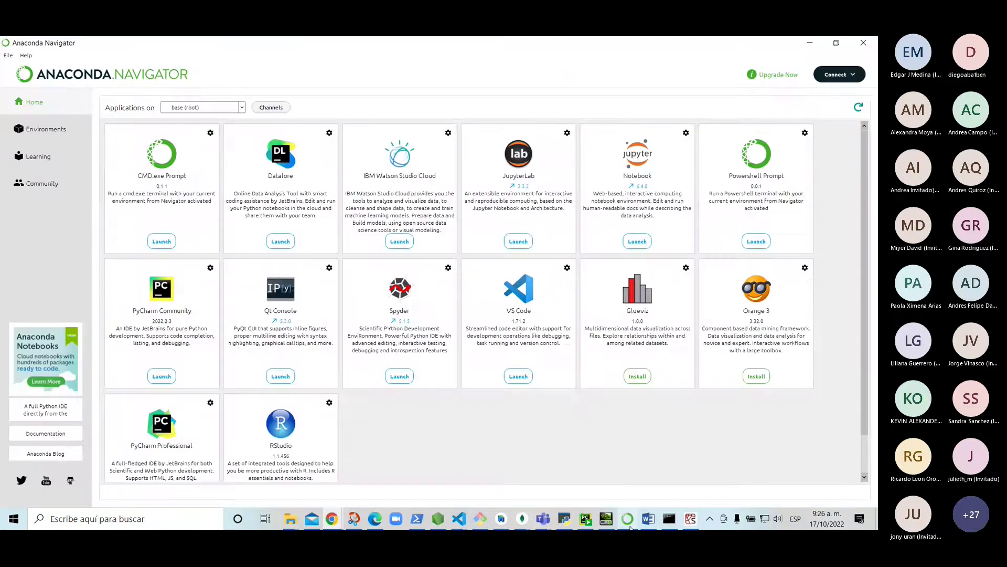
pyautogui.click(690, 518)
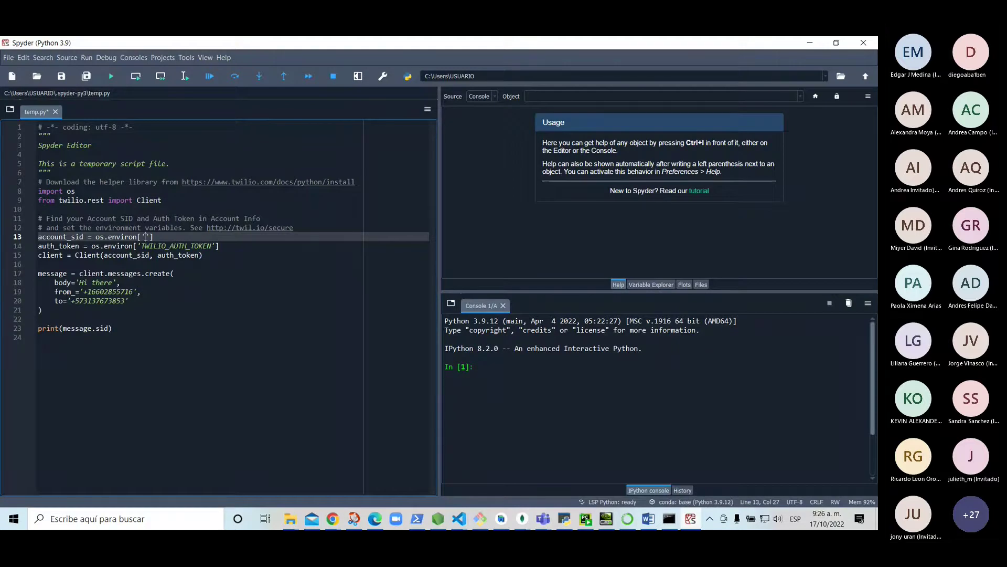
pyautogui.hotkey('ctrl', 'v')
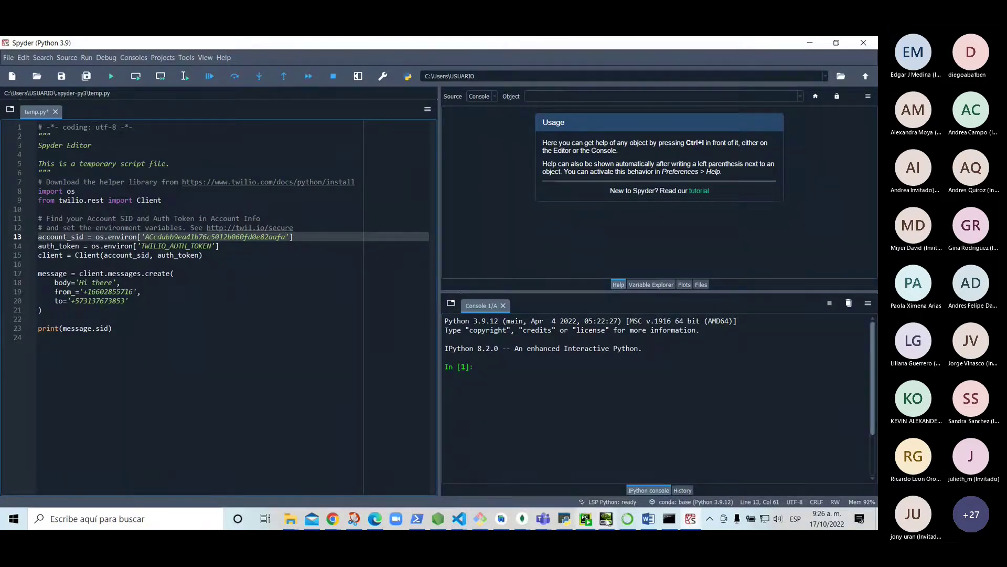
pyautogui.click(628, 519)
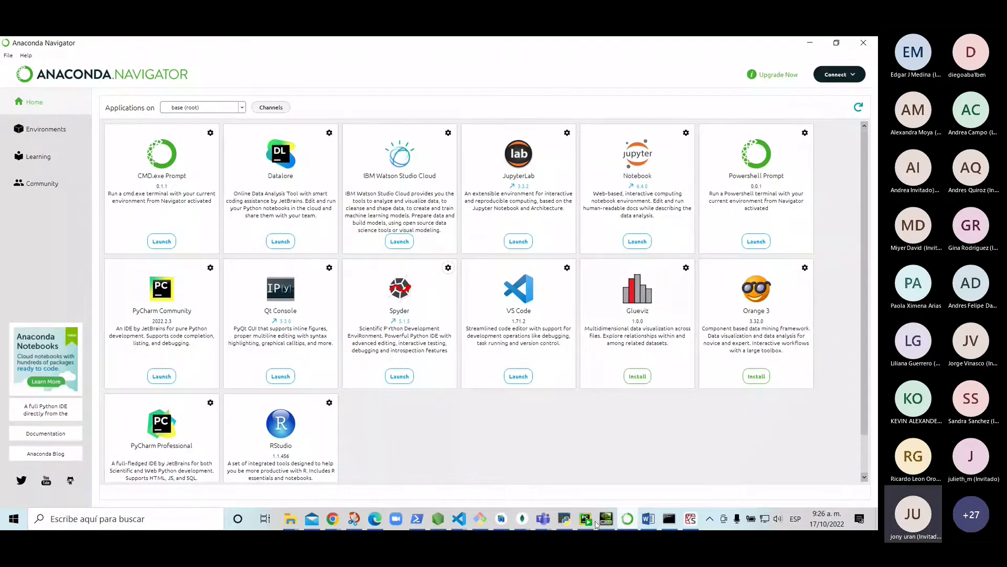
# Copy the Auth Token from Twilio Console's Account Info and return to Spyder
pyautogui.click(331, 519)
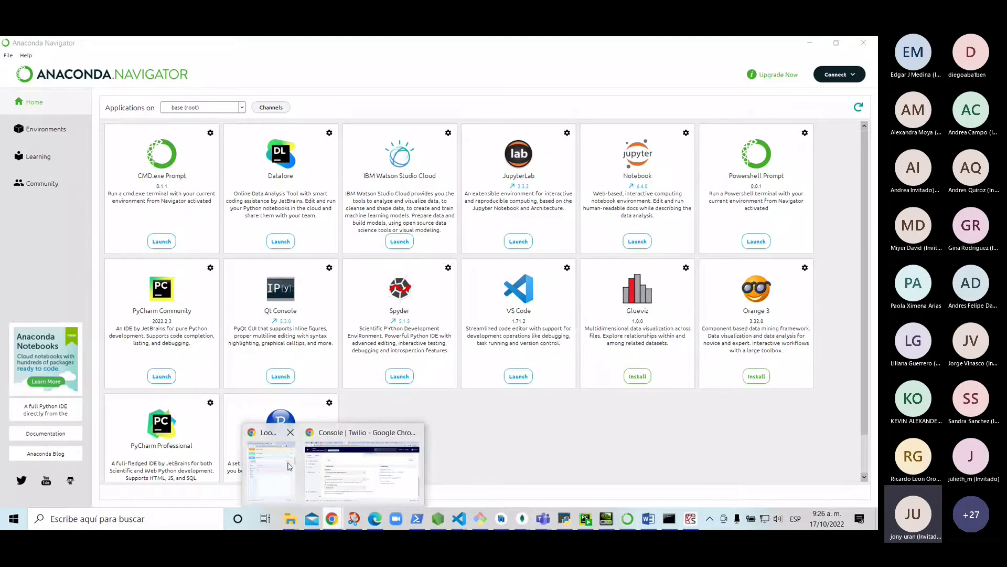
pyautogui.click(362, 457)
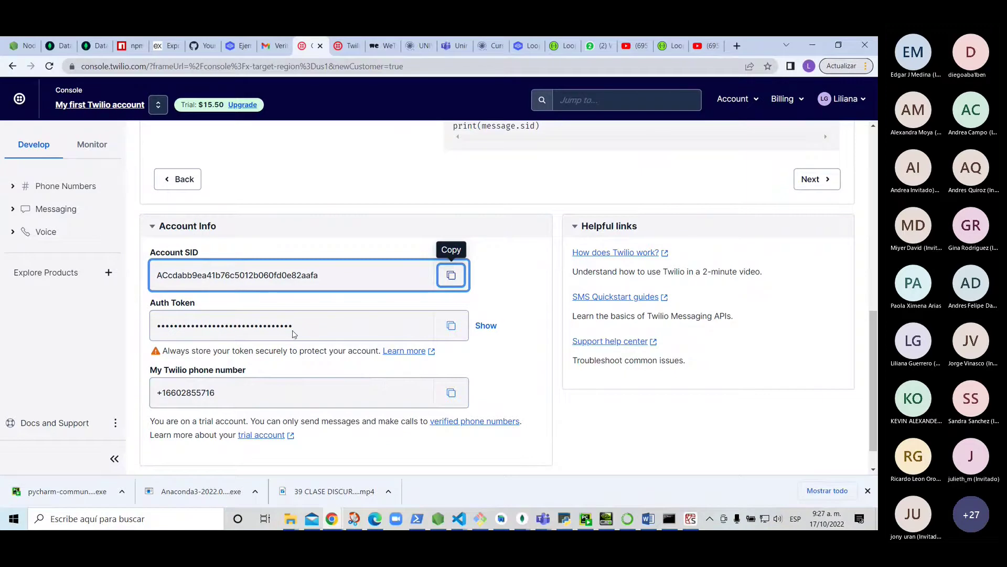
pyautogui.click(452, 327)
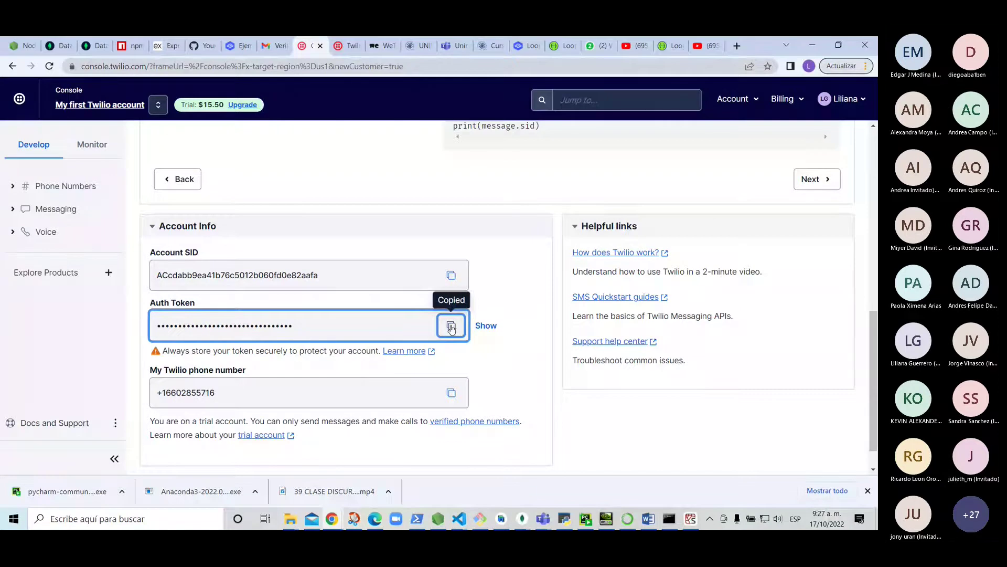
pyautogui.click(690, 518)
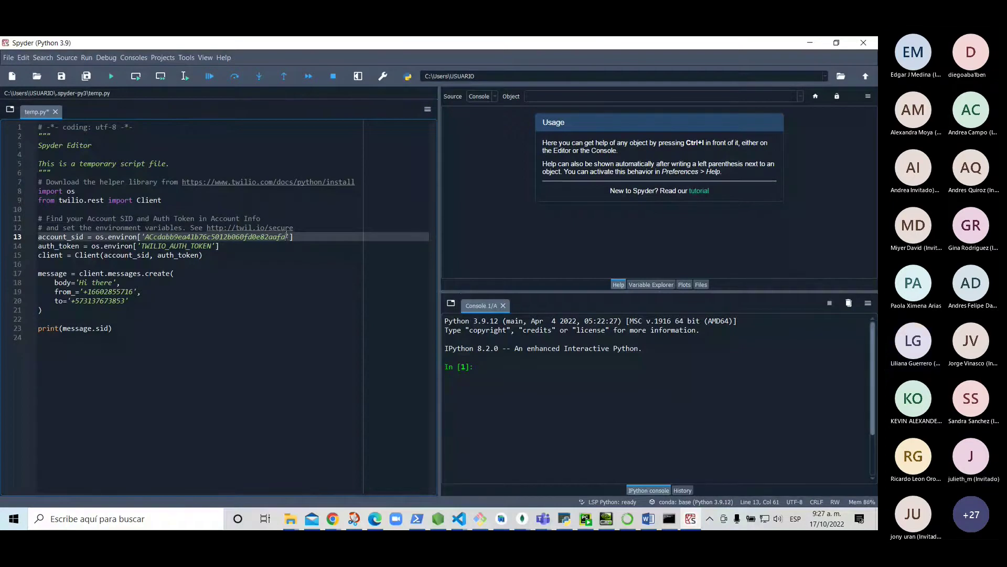
# Replace 'TWILIO_AUTH_TOKEN' on line 14 with the copied auth token
pyautogui.moveTo(141, 246); pyautogui.dragTo(212, 245)
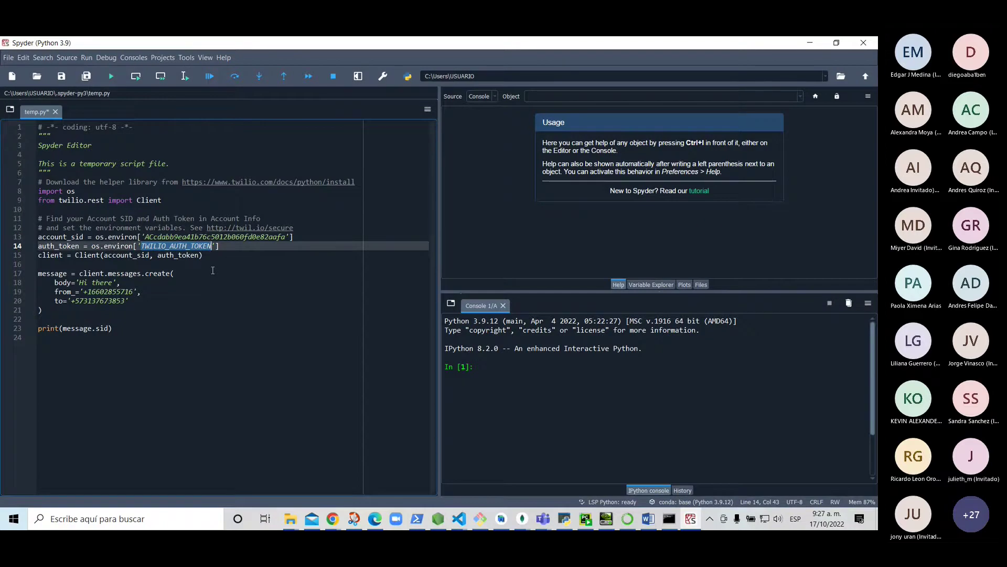
pyautogui.hotkey('ctrl', 'v')
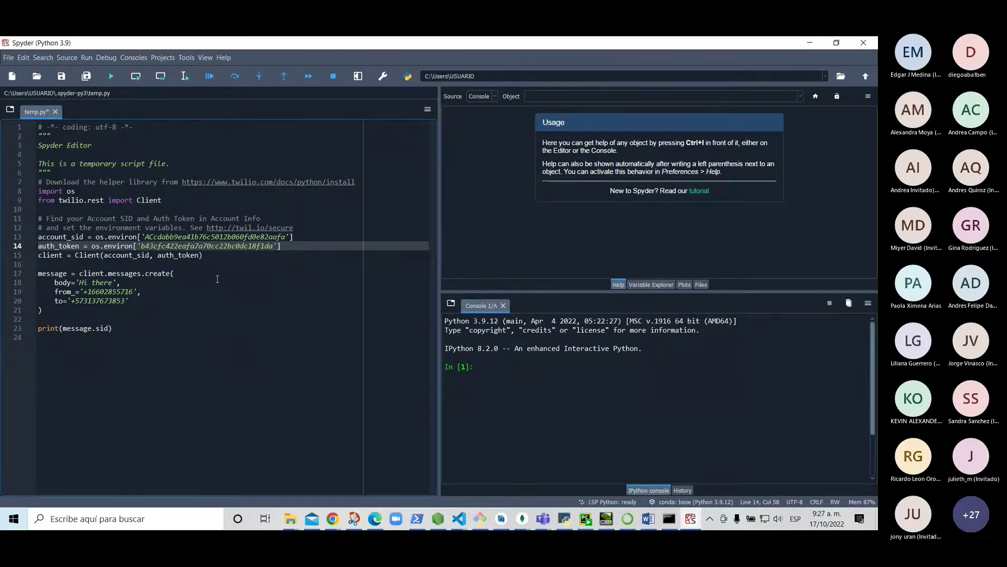
# Run temp.py with default settings, which fails with No module named 'twilio'
pyautogui.click(111, 78)
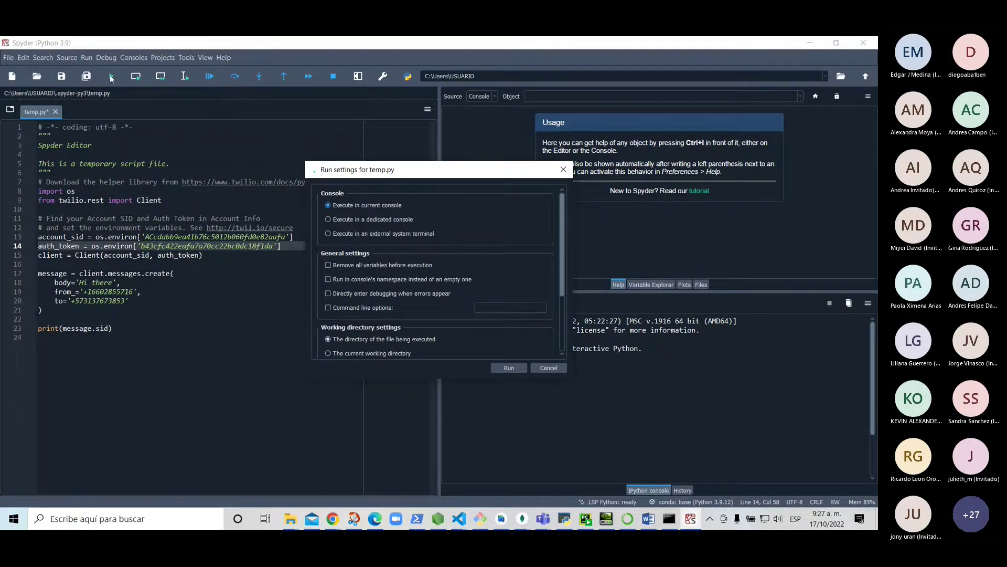
pyautogui.click(500, 367)
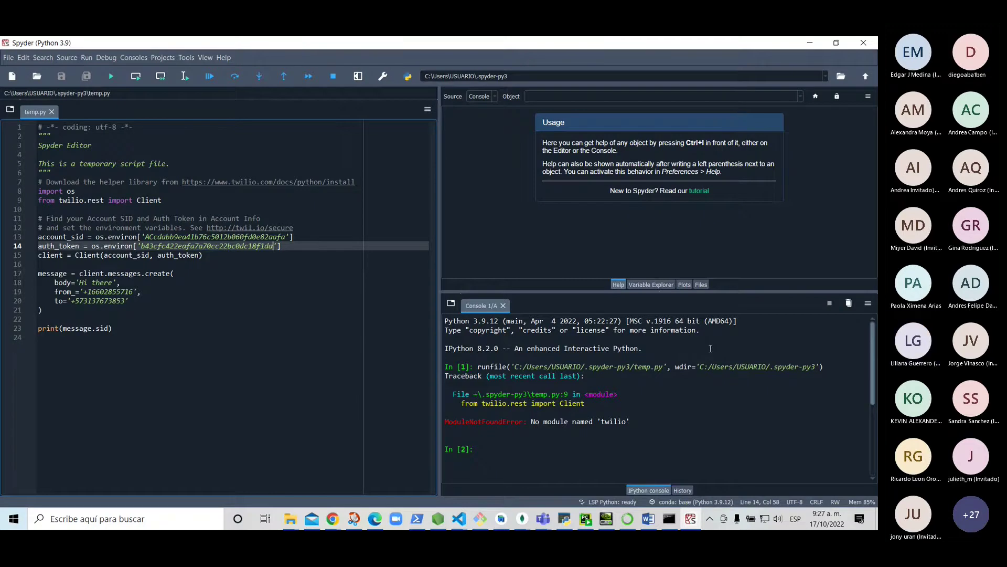
pyautogui.click(628, 519)
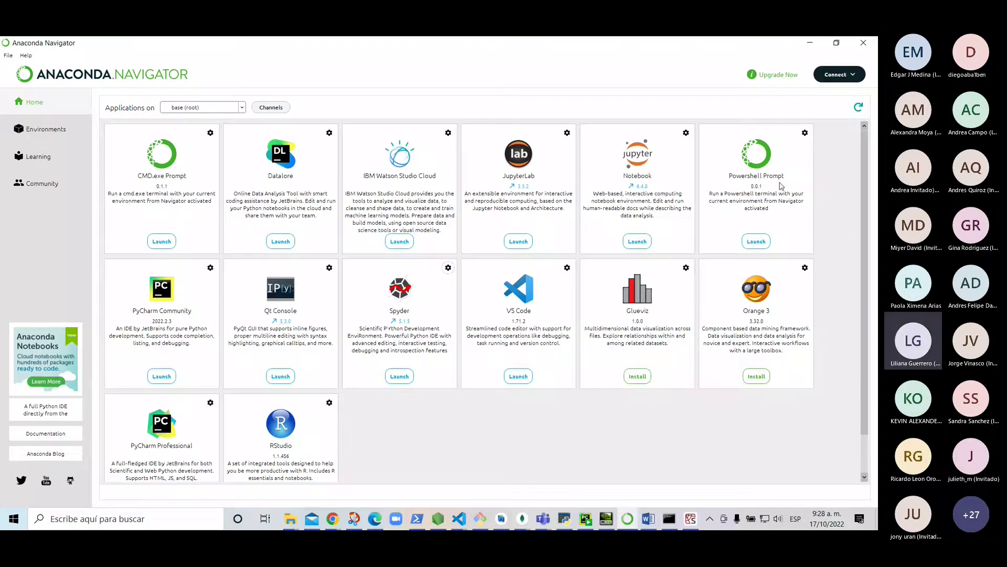
# Launch the base-environment Powershell Prompt from Anaconda Navigator
pyautogui.click(758, 242)
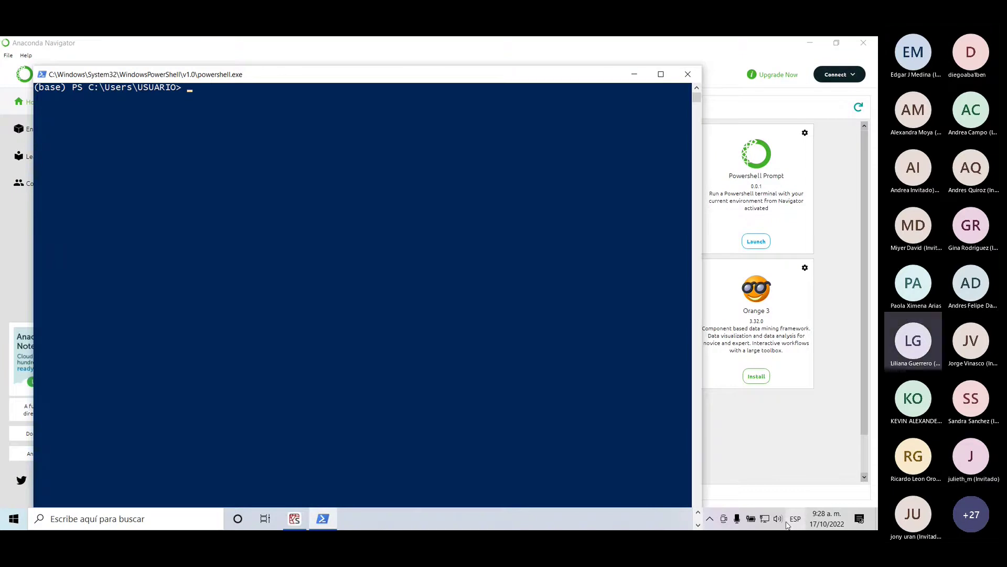
pyautogui.click(835, 504)
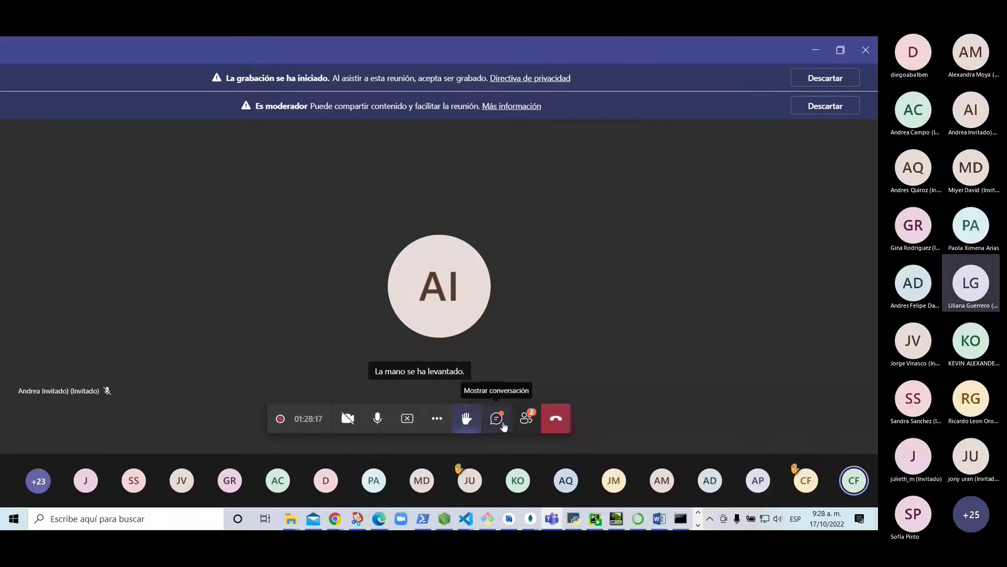
# Copy the 'conda install -c conda-forge twilio' command from the Teams meeting chat
pyautogui.click(497, 419)
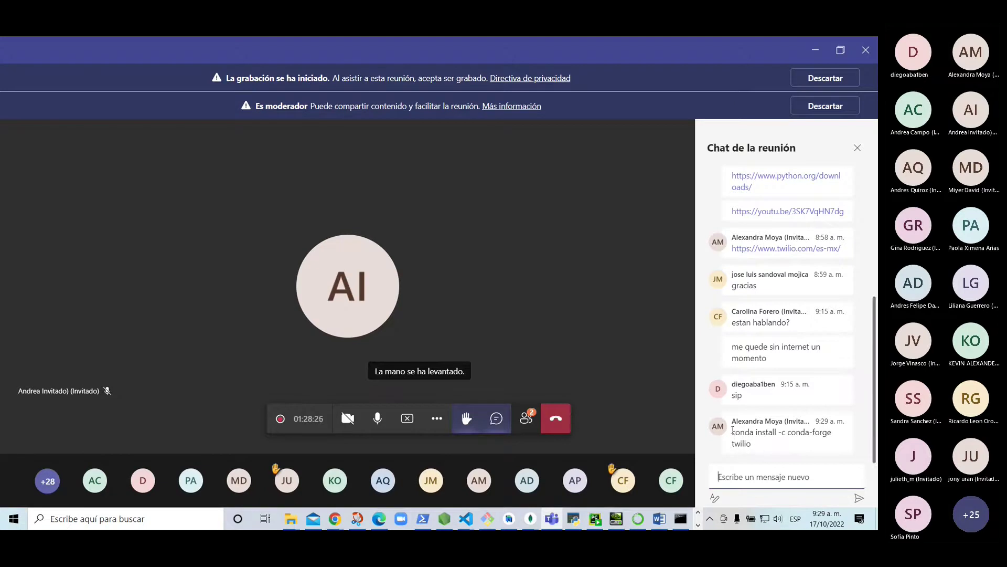
pyautogui.tripleClick(760, 455)
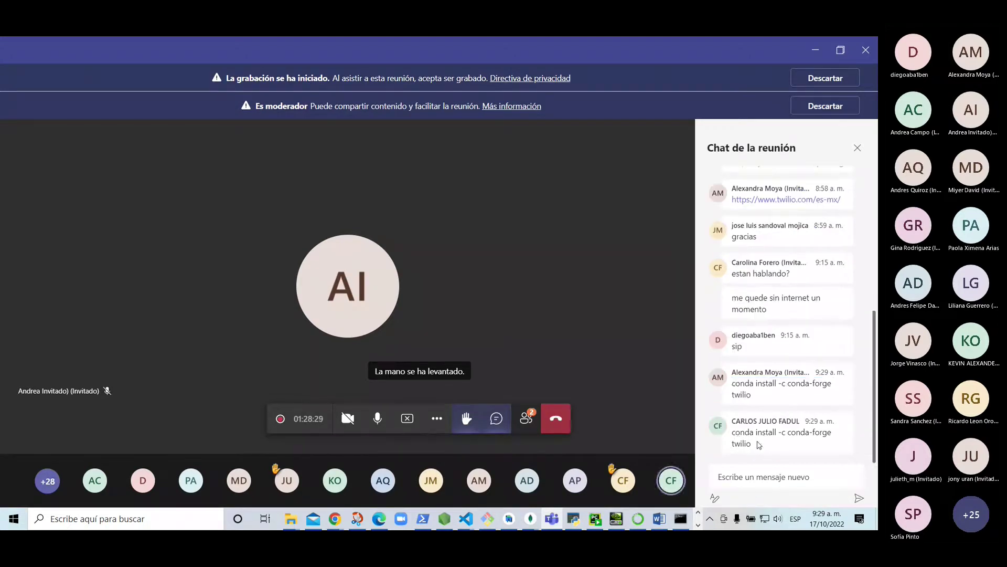
pyautogui.moveTo(748, 443); pyautogui.dragTo(726, 439)
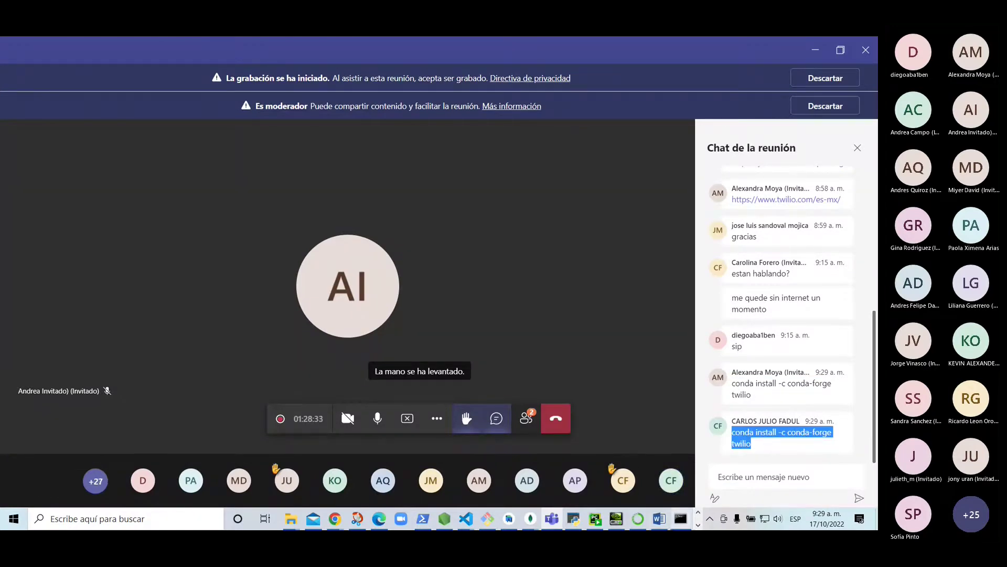
pyautogui.click(639, 521)
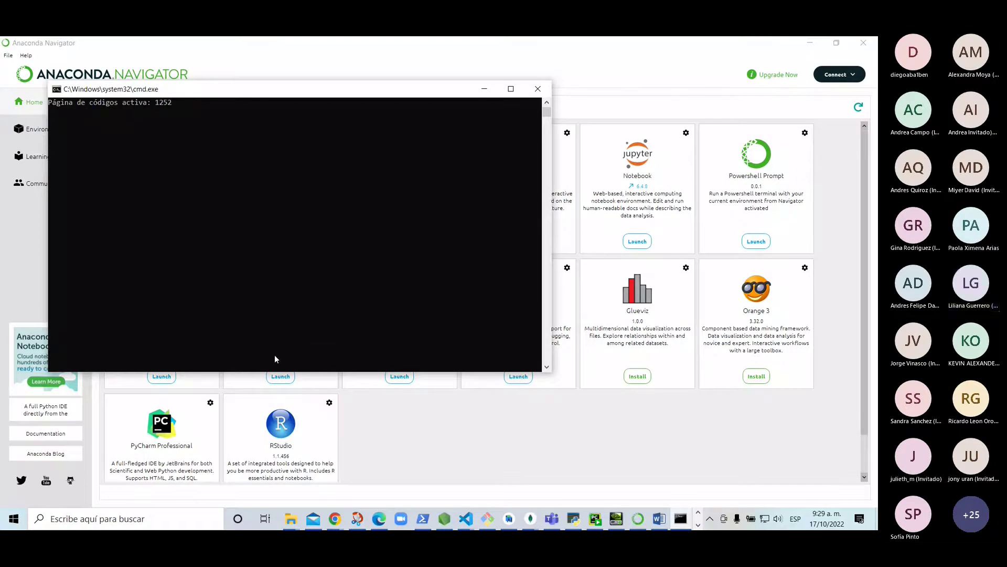
# Paste 'conda install -c conda-forge twilio' at the base PowerShell prompt
pyautogui.click(698, 524)
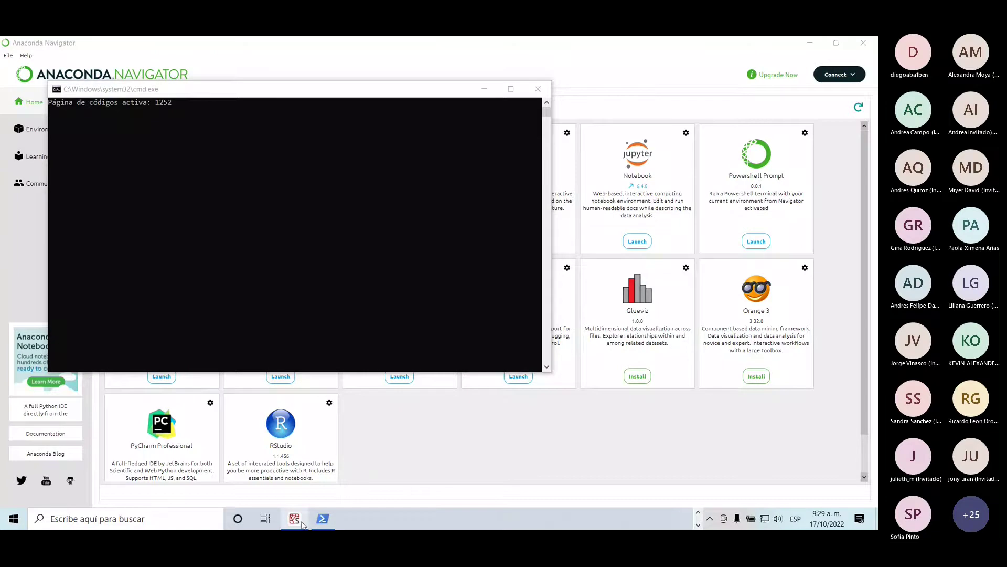
pyautogui.moveTo(303, 525)
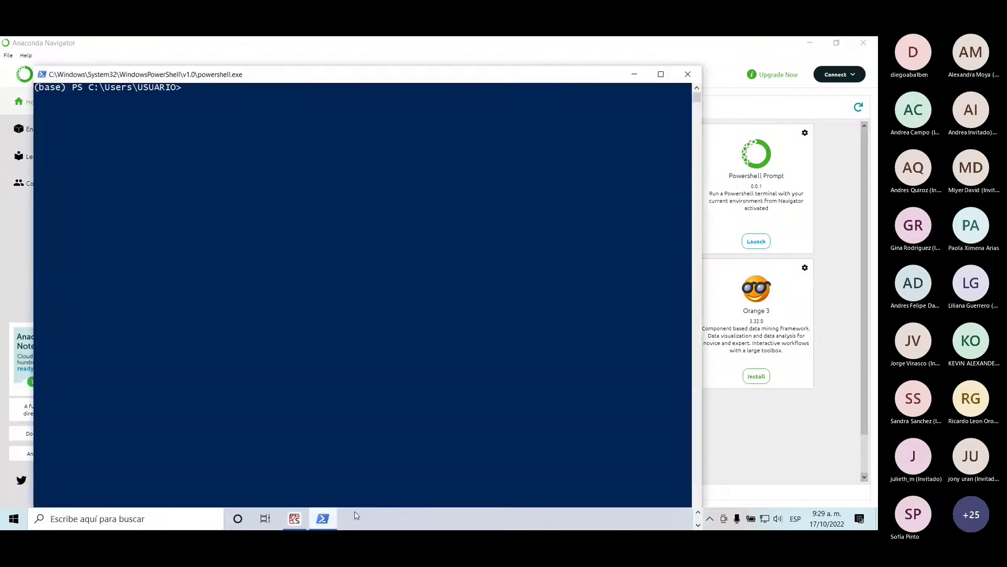
pyautogui.click(195, 91)
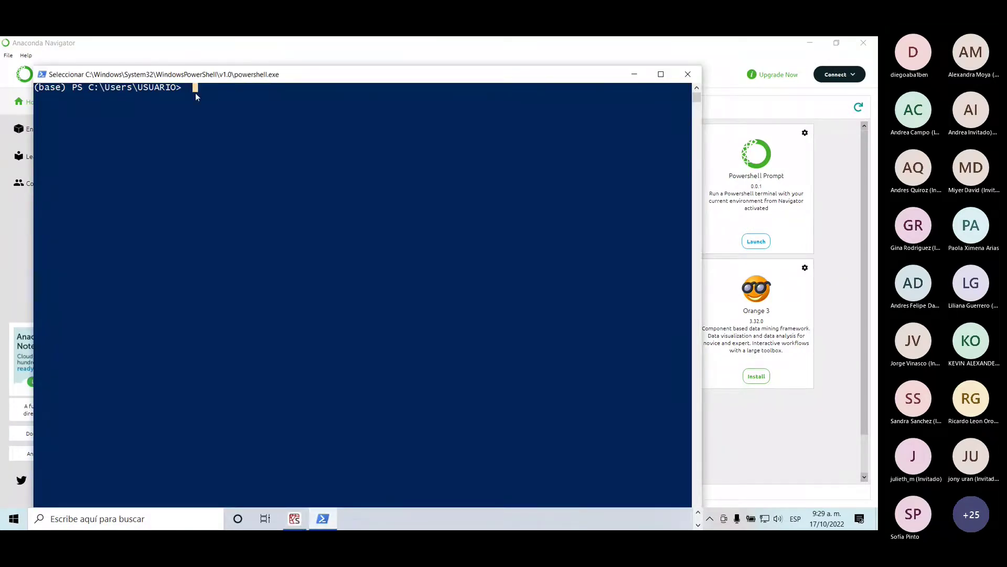
pyautogui.hotkey('ctrl', 'v')
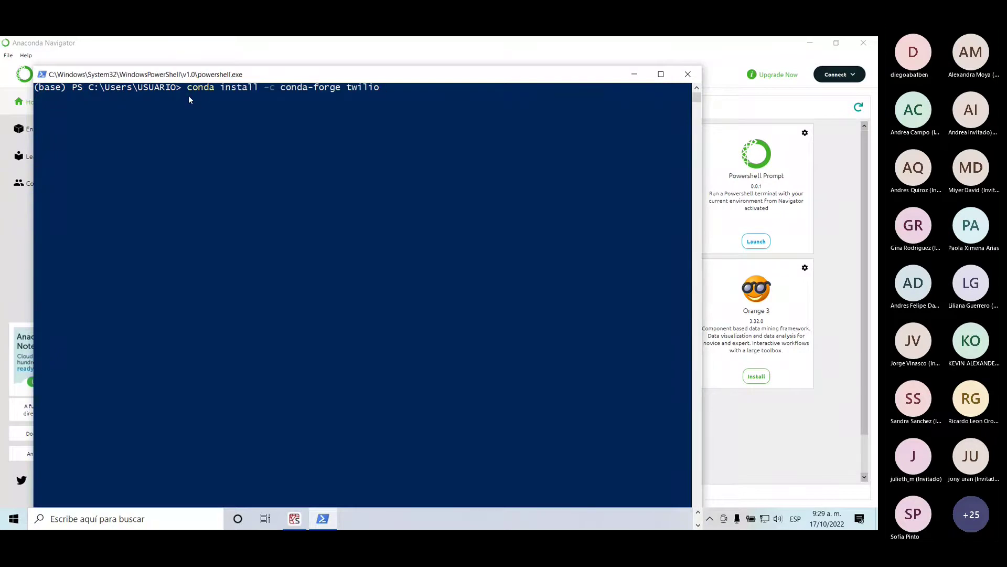
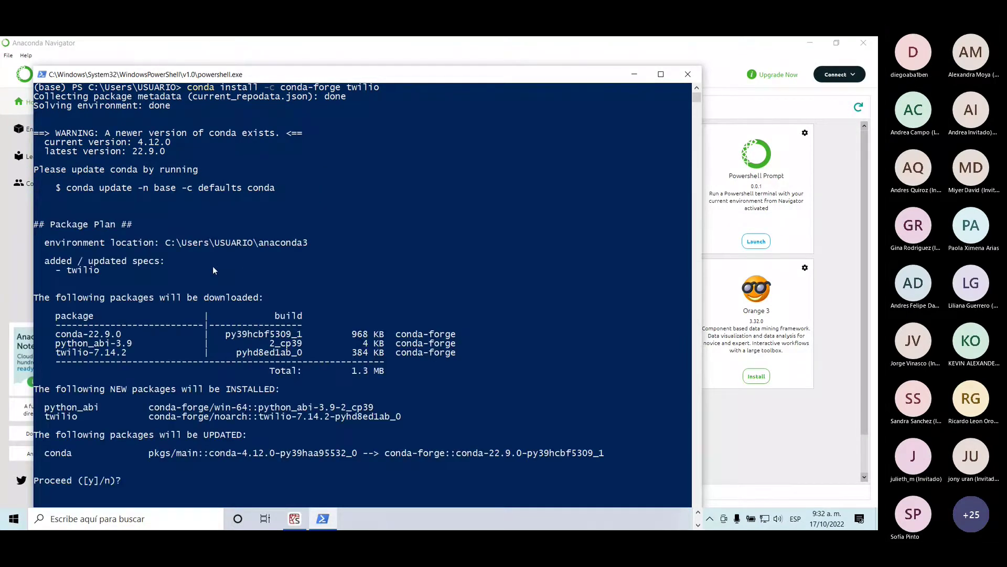
# Answer y to finish the conda twilio 7.14.2 install, which also updates conda to 22.9.0
pyautogui.scroll(-2, 228, 316)
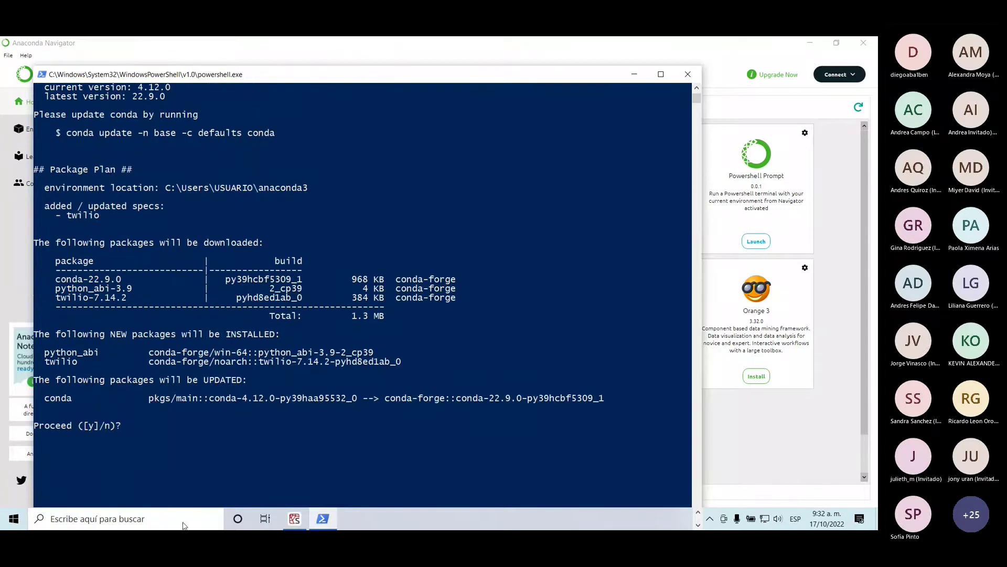
pyautogui.click(130, 426)
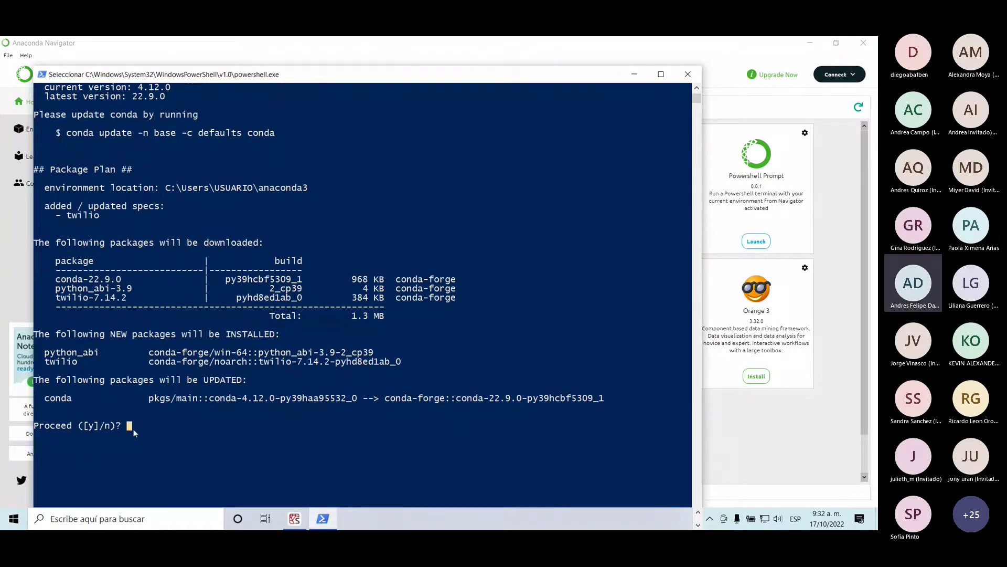
pyautogui.write('y')
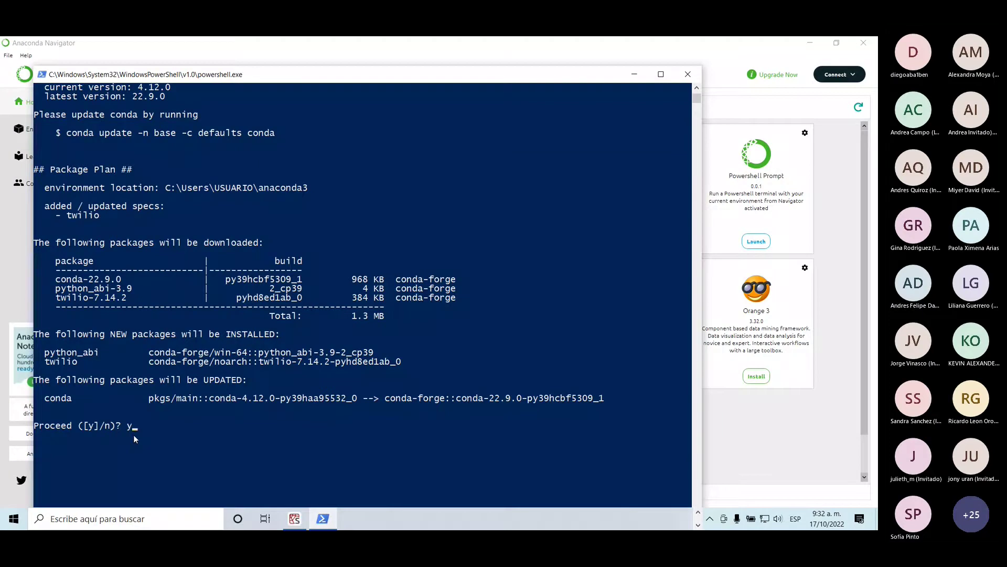
pyautogui.press('Return')
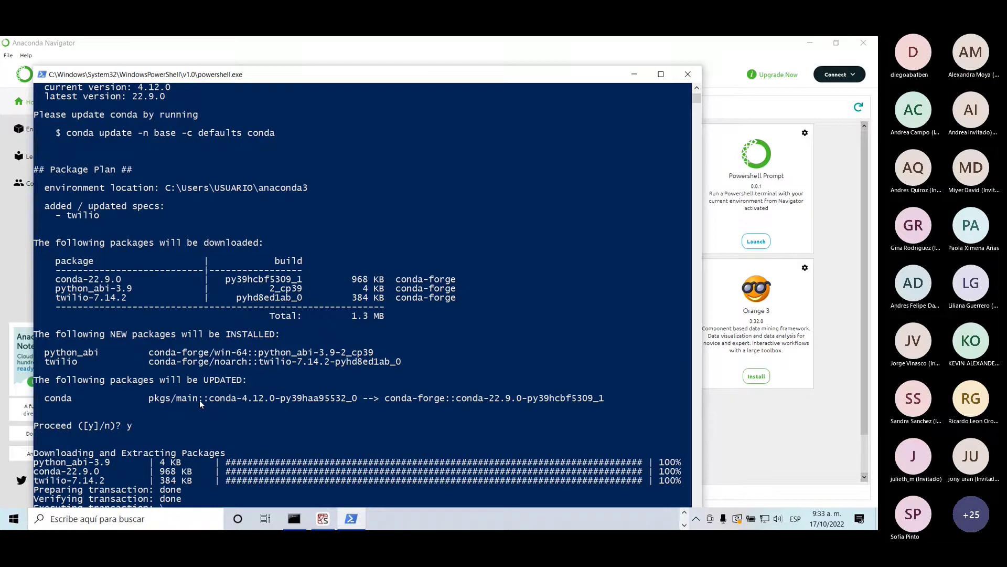
pyautogui.moveTo(431, 81); pyautogui.dragTo(426, 55)
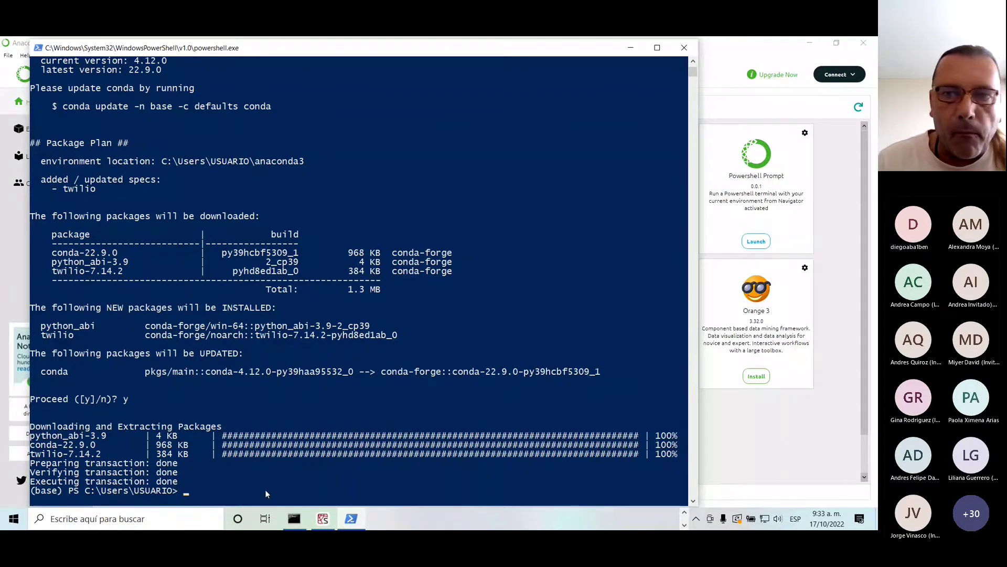
# Close Anaconda Navigator and copy the sendgrid conda-forge install command from the Teams chat
pyautogui.click(635, 49)
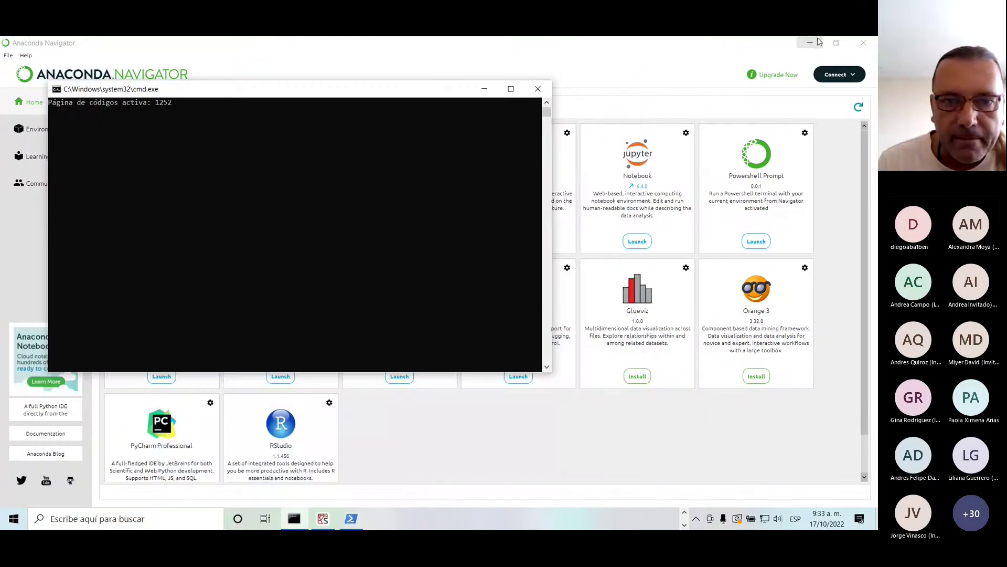
pyautogui.click(864, 43)
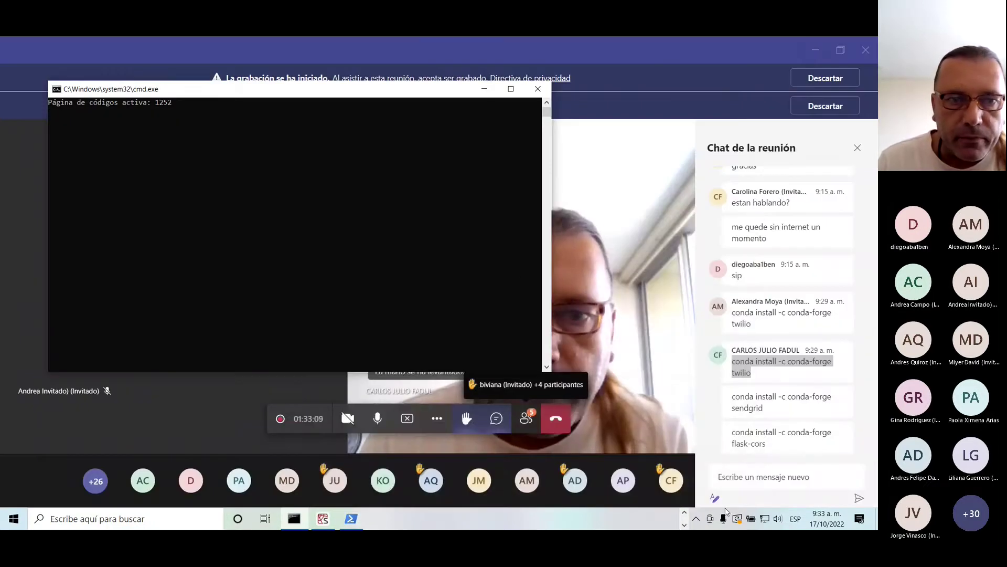
pyautogui.moveTo(766, 413); pyautogui.dragTo(730, 405)
pyautogui.press('super+c')
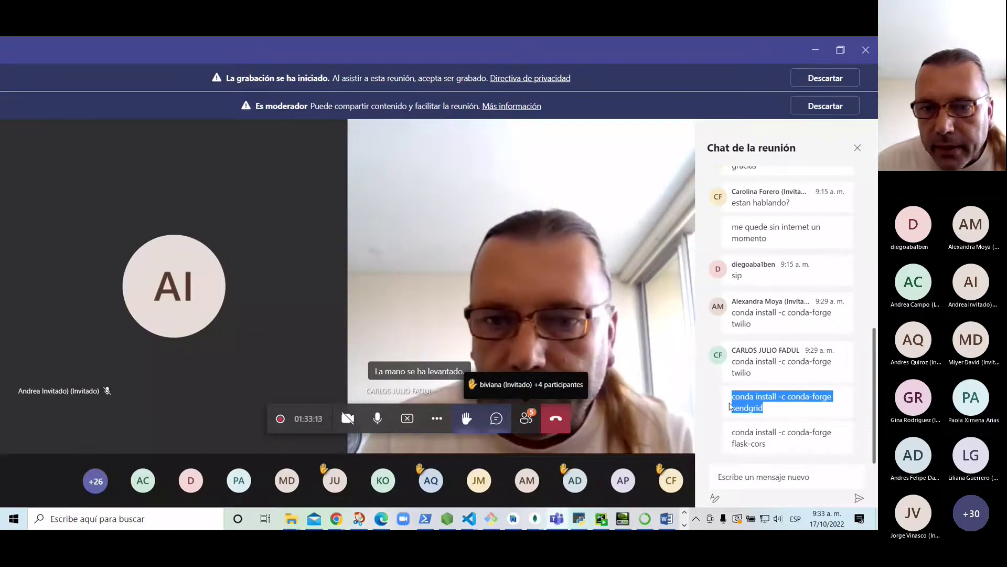
pyautogui.click(684, 525)
pyautogui.click(351, 518)
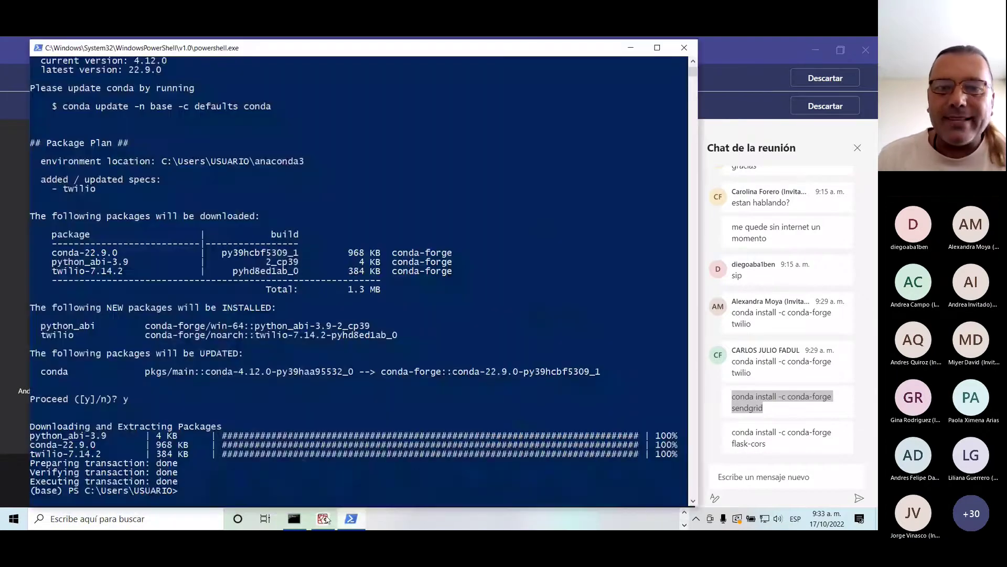
# Run 'conda install -c conda-forge sendgrid' and confirm with y to install sendgrid 6.0.5
pyautogui.rightClick(188, 489)
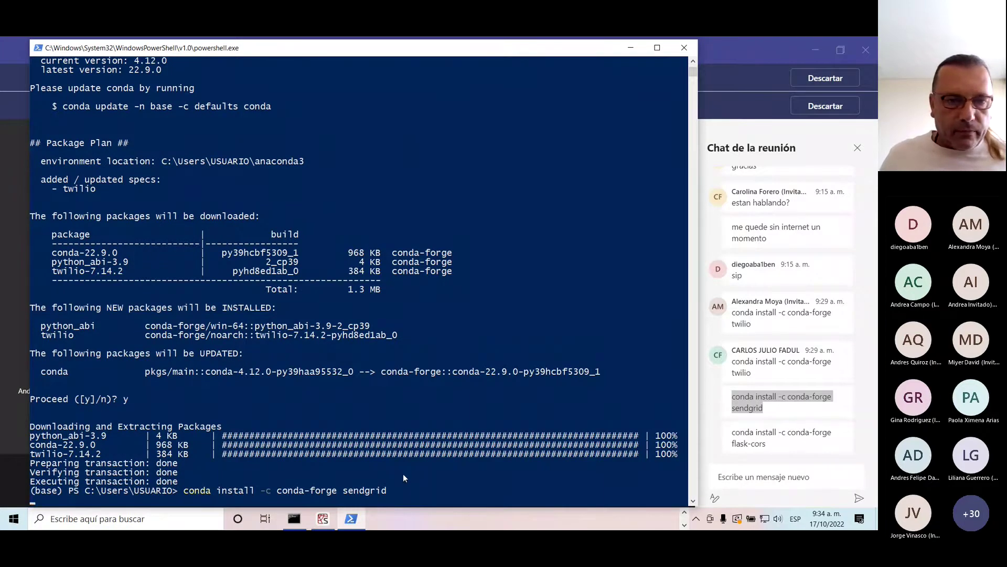
pyautogui.press('Return')
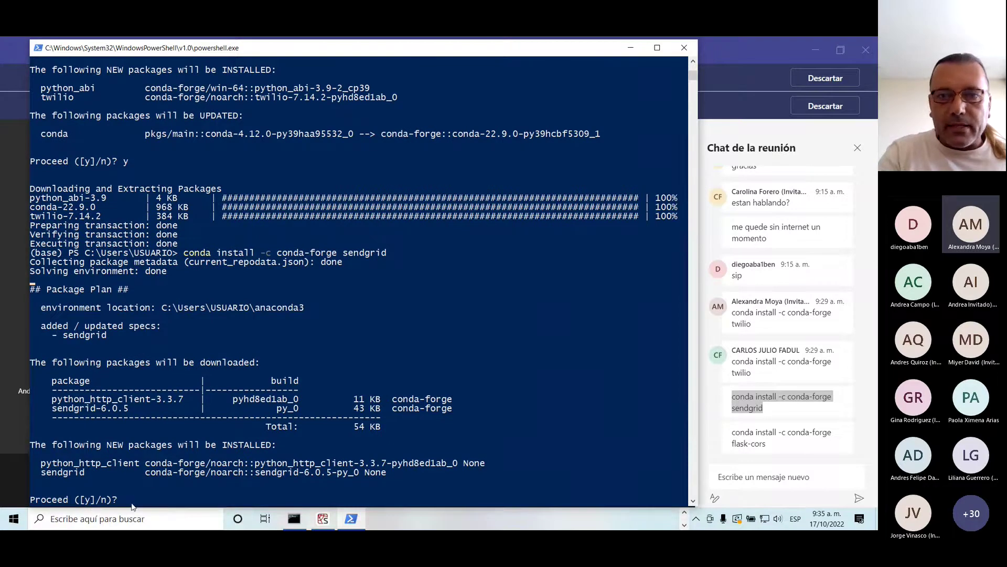
pyautogui.write('y')
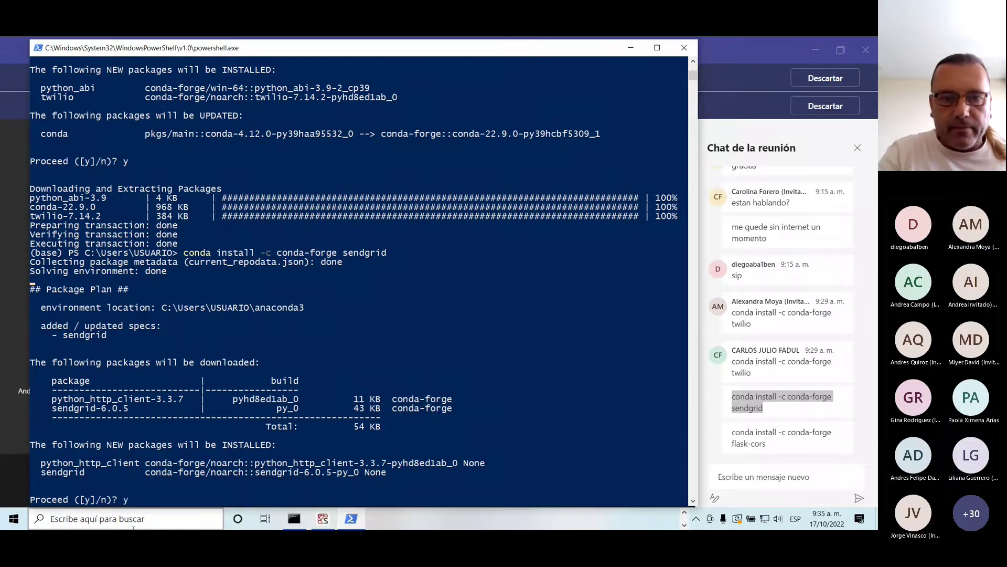
pyautogui.press('Return')
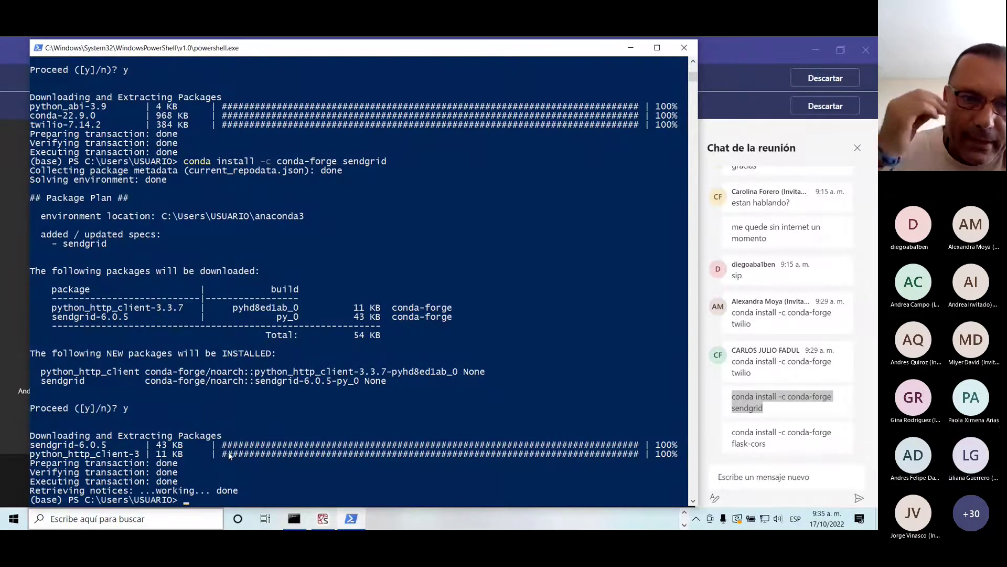
# Copy the flask-cors conda-forge install command from the Teams chat and return to PowerShell
pyautogui.click(771, 452)
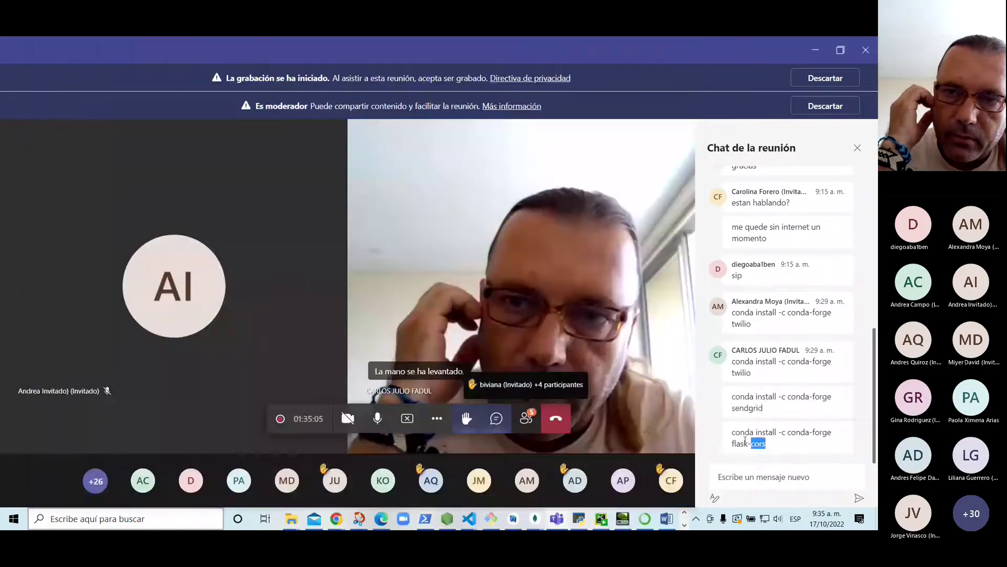
pyautogui.moveTo(767, 445); pyautogui.dragTo(724, 431)
pyautogui.press('super+c')
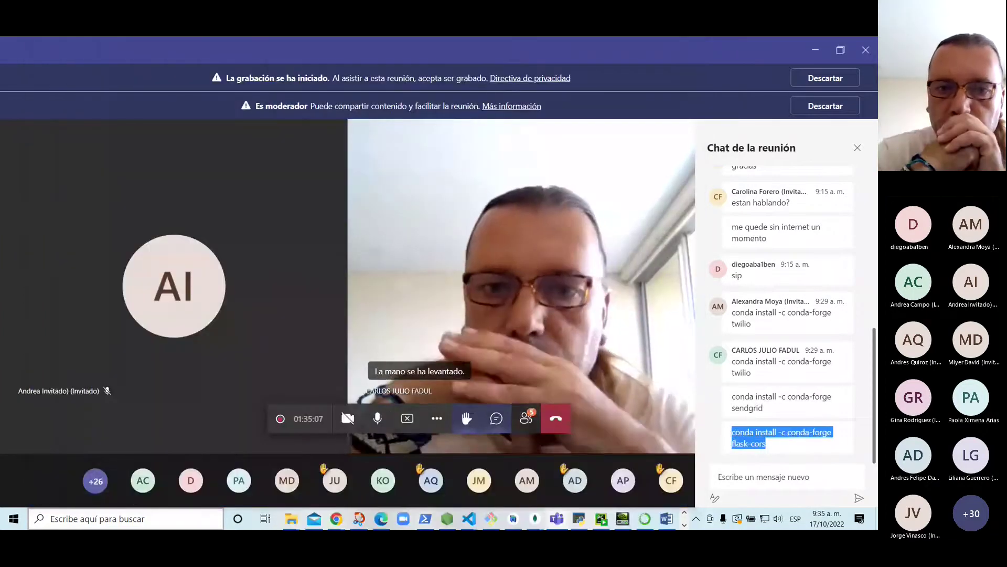
pyautogui.click(683, 525)
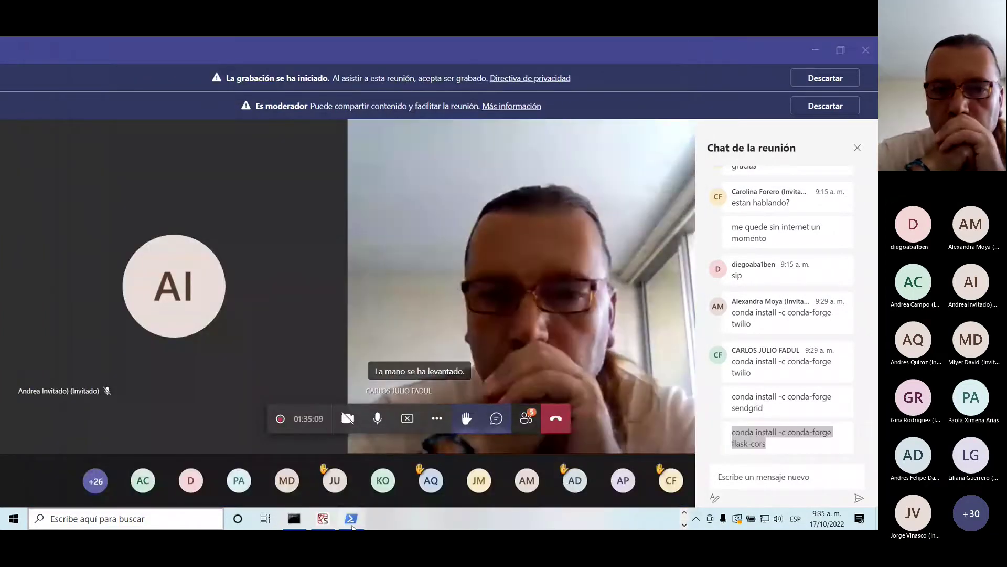
pyautogui.click(351, 519)
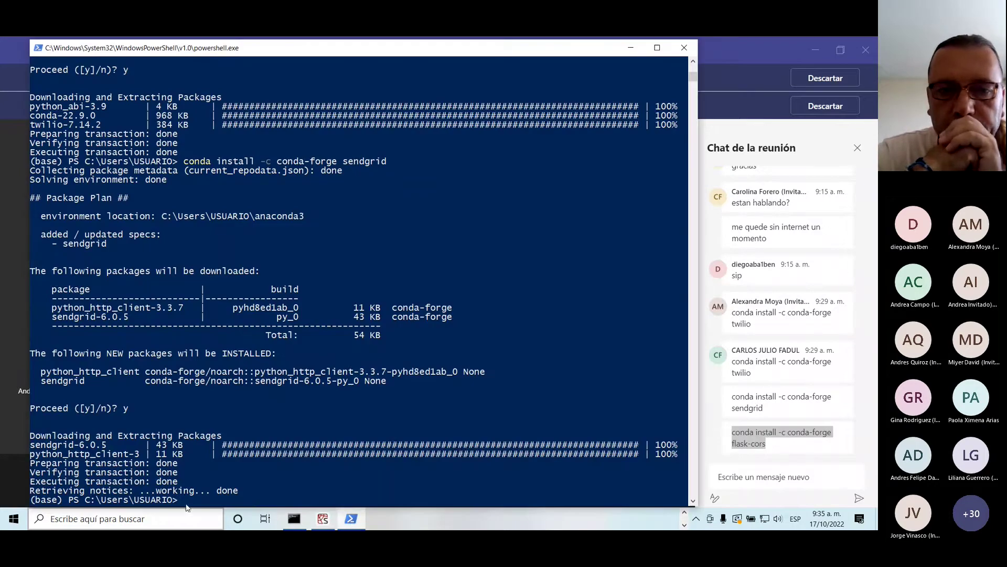
# Paste and run the flask-cors install command, confirm it, then bring up Spyder's temp.py
pyautogui.click(186, 504)
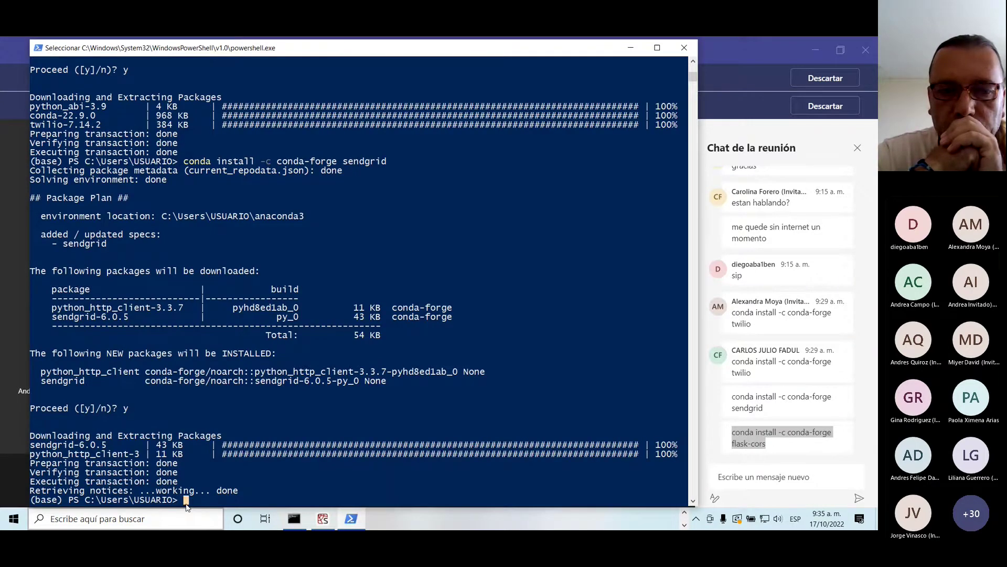
pyautogui.rightClick(186, 504)
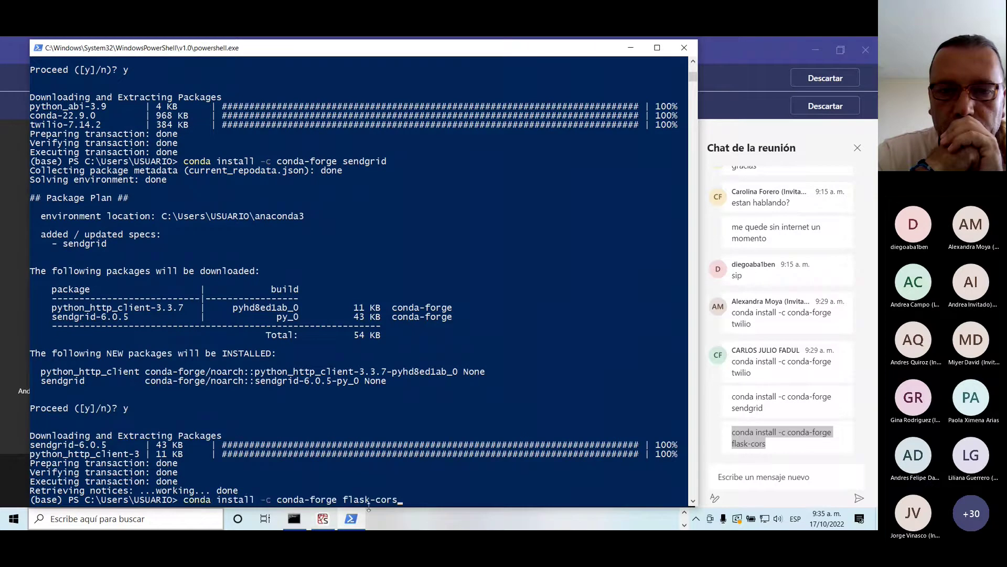
pyautogui.press('Return')
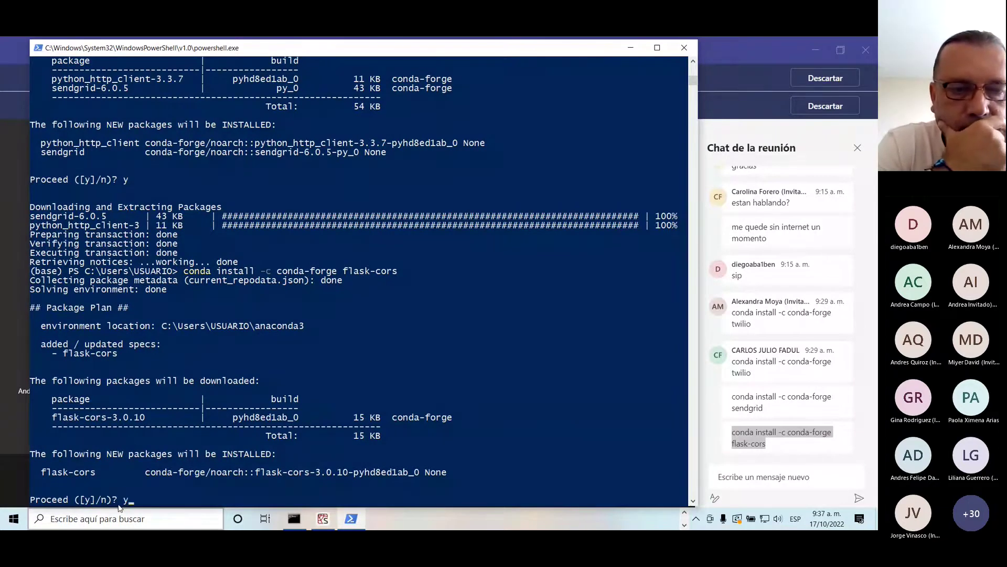
pyautogui.press('Return')
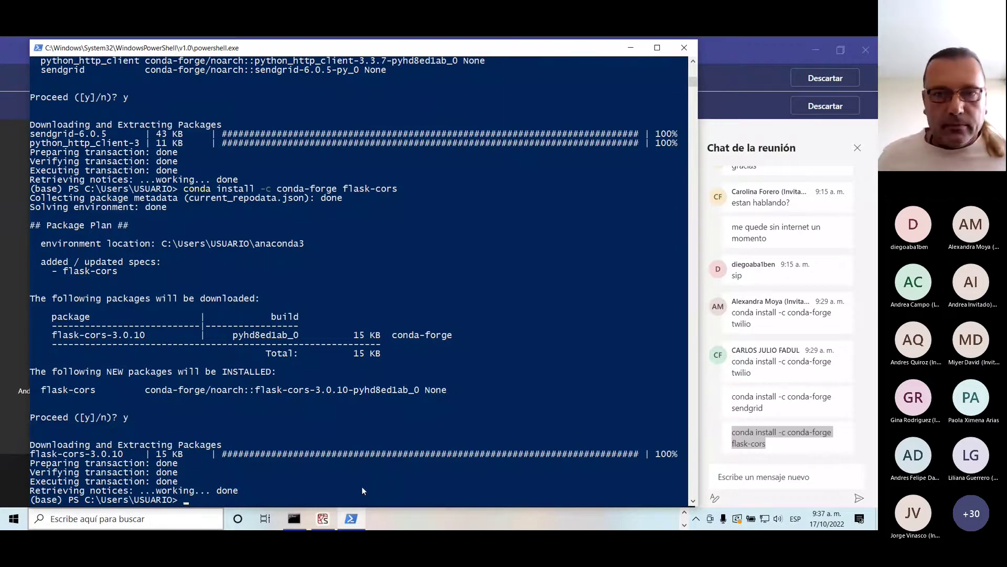
pyautogui.click(323, 519)
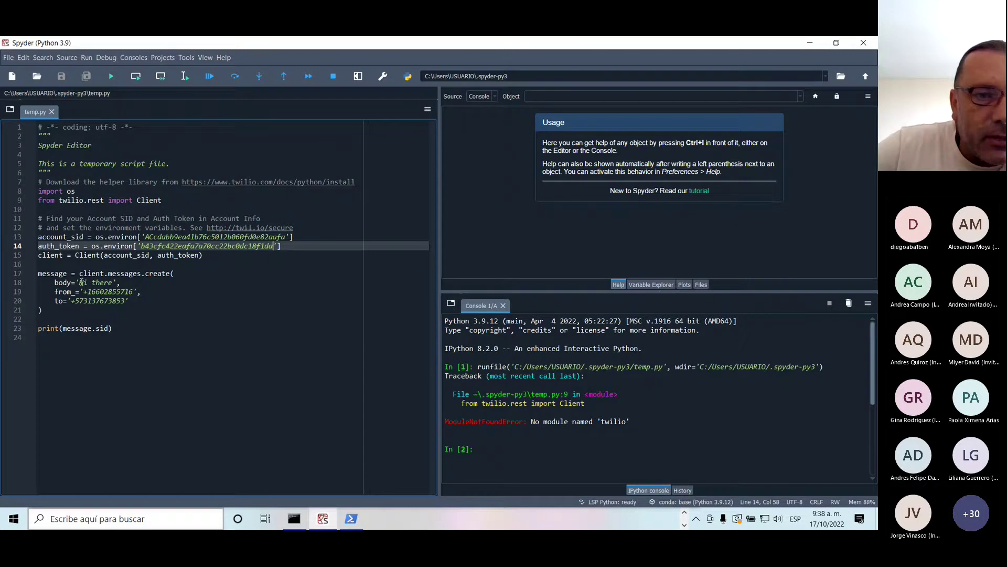
# Replace the SMS body 'Hi there' on line 18 with 'Hola mundo'
pyautogui.moveTo(80, 282); pyautogui.dragTo(113, 282)
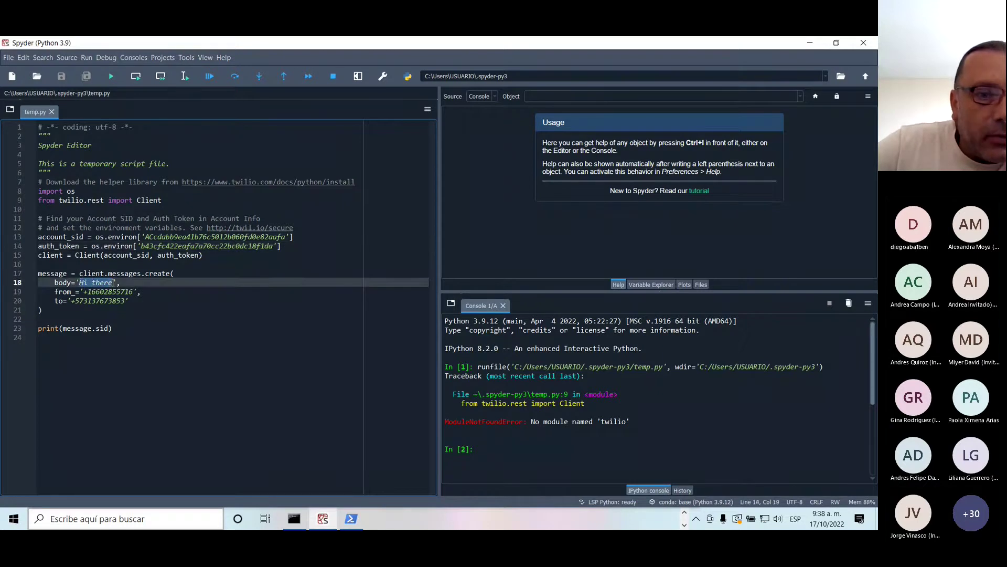
pyautogui.write('Hola ')
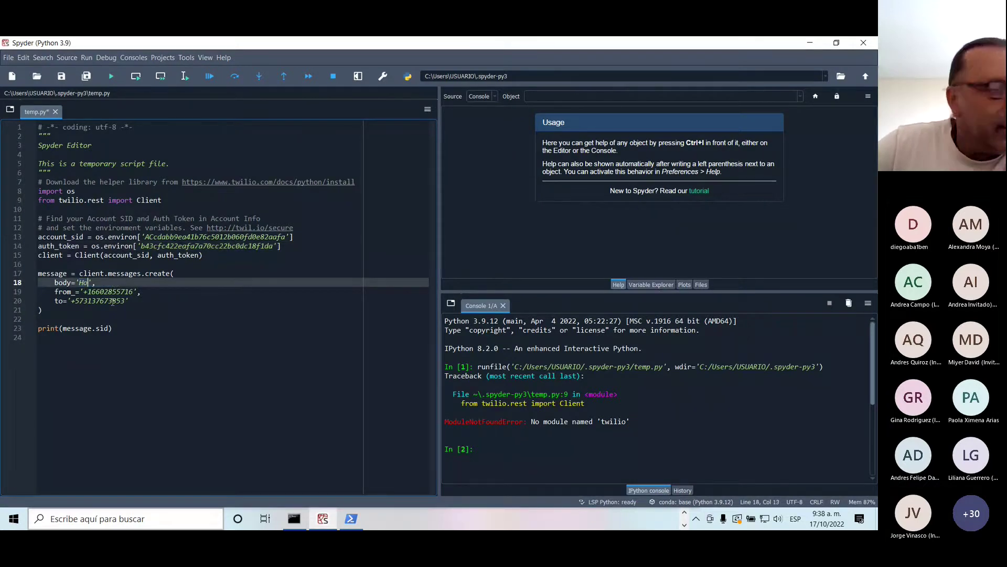
pyautogui.write('mundo')
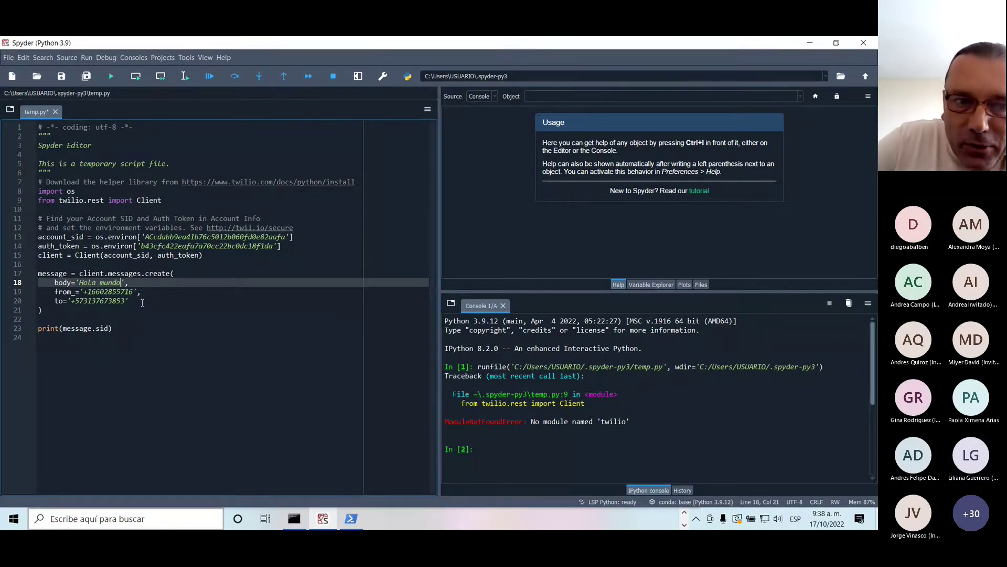
# Save and rerun temp.py, which now fails with a KeyError on the account SID lookup
pyautogui.click(111, 76)
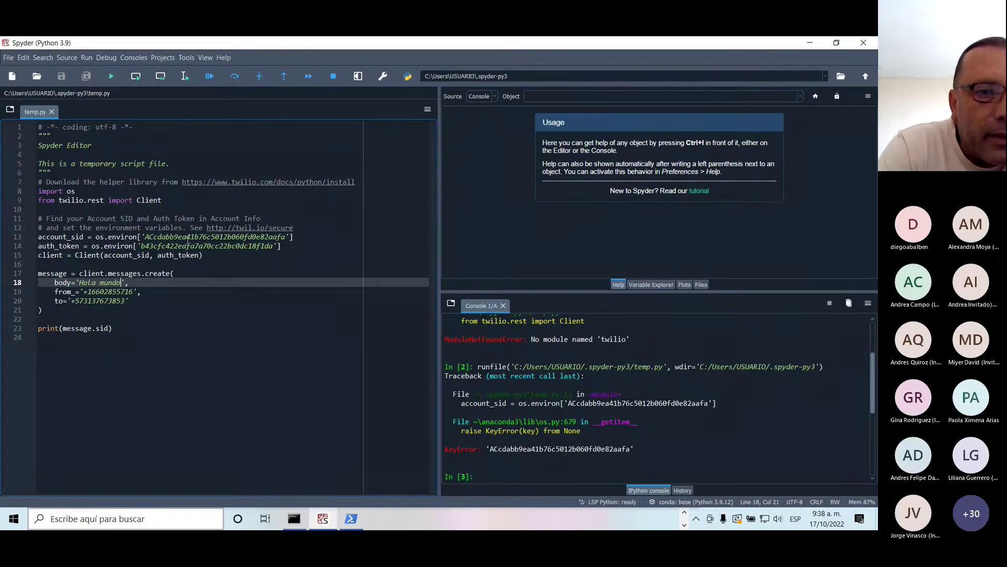
# Delete 'os.environ' from the account_sid and auth_token lines 13 and 14
pyautogui.click(295, 237)
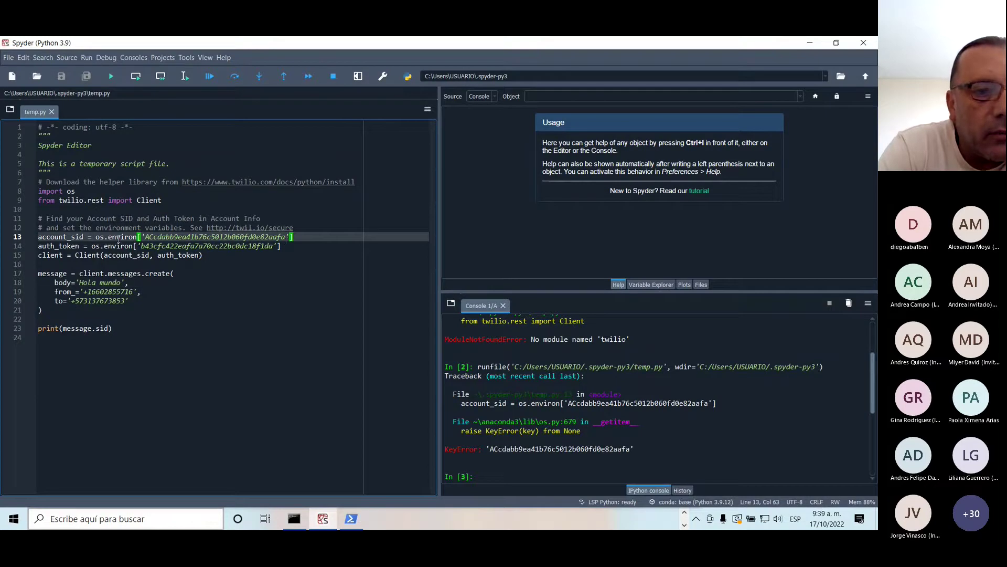
pyautogui.moveTo(96, 237); pyautogui.dragTo(138, 237)
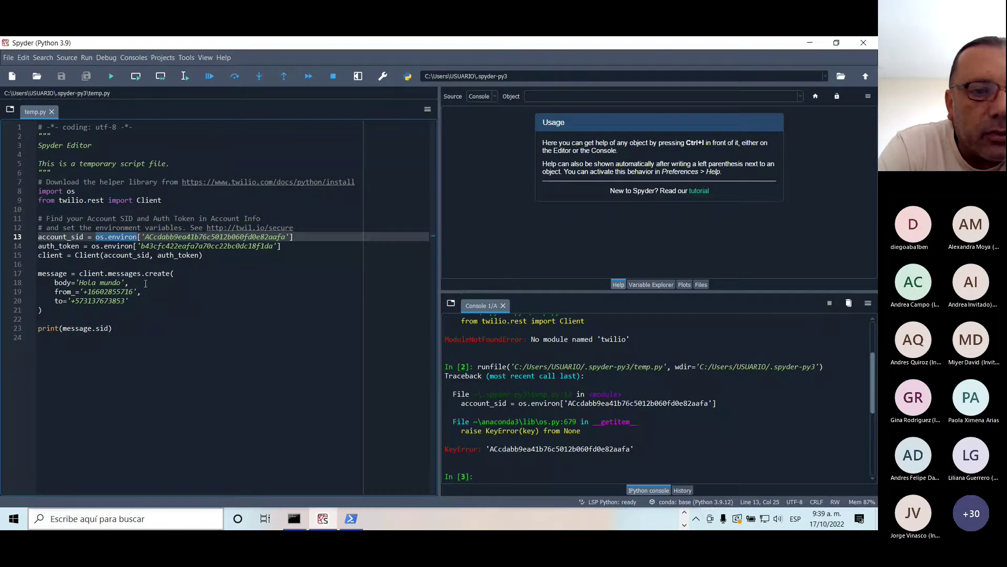
pyautogui.press('Delete')
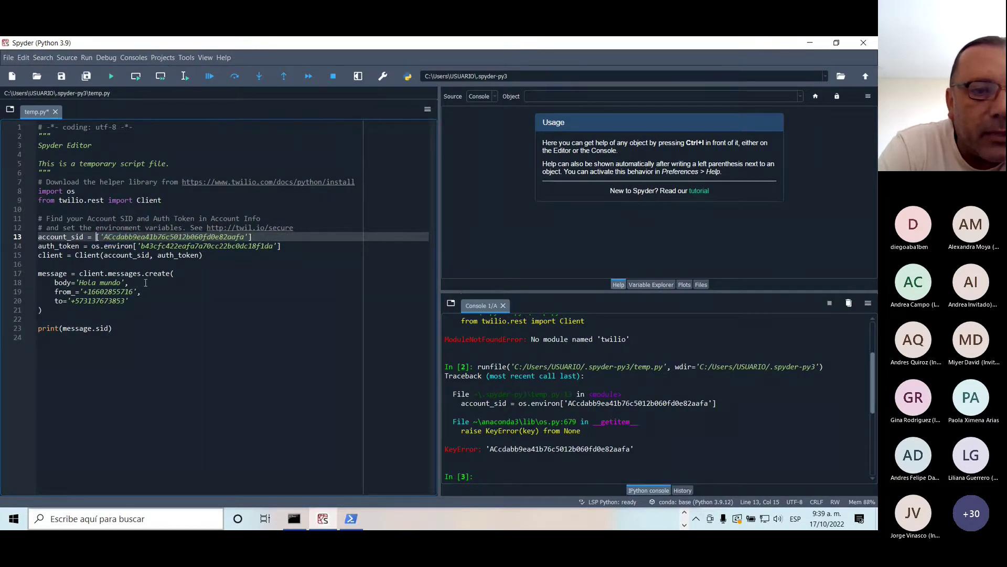
pyautogui.moveTo(92, 246); pyautogui.dragTo(134, 248)
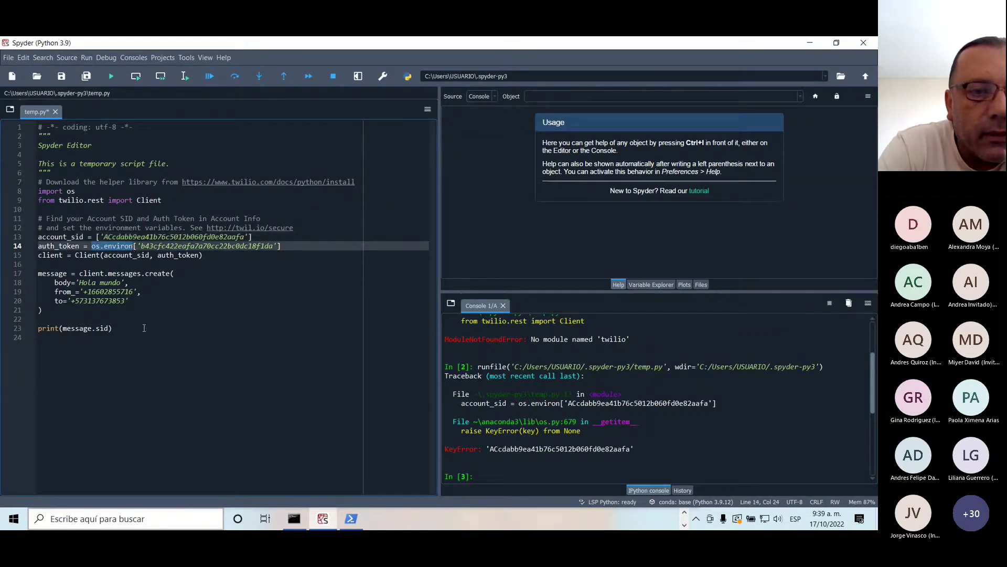
pyautogui.press('BackSpace')
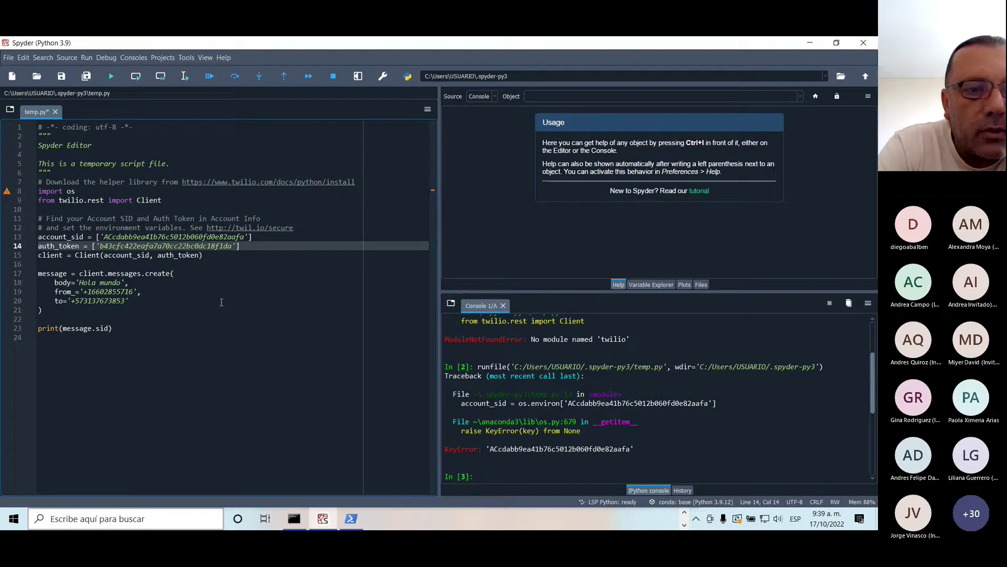
pyautogui.click(222, 302)
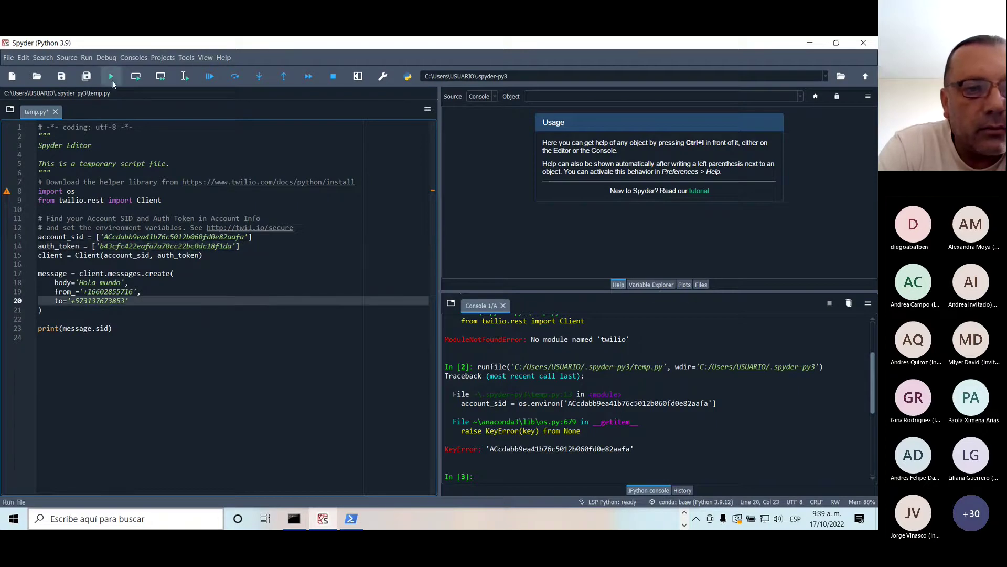
# Save and run temp.py again, now hitting a Twilio authentication error for an invalid username
pyautogui.click(110, 79)
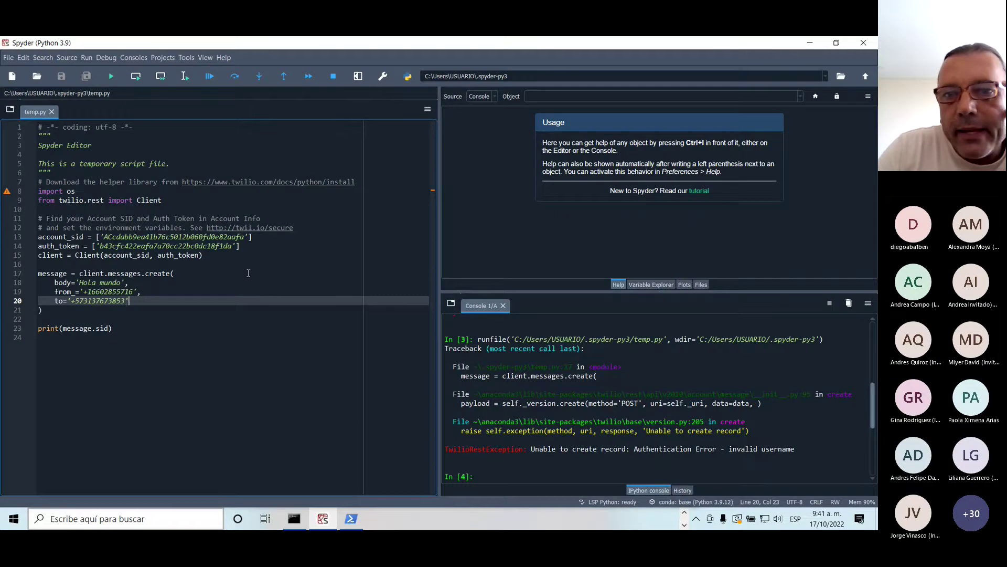
# Remove the square brackets around the account SID value on line 13
pyautogui.click(98, 237)
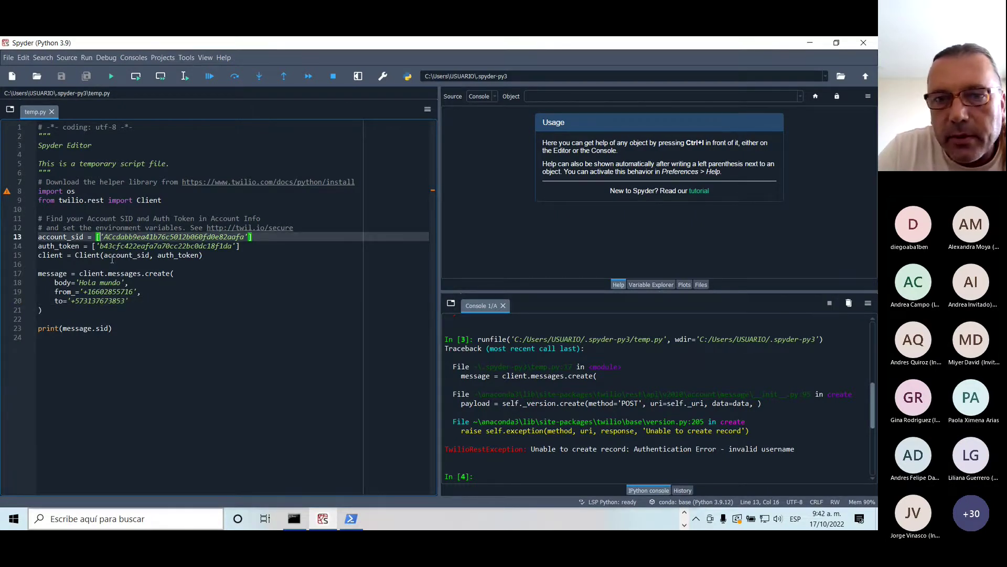
pyautogui.press('Delete')
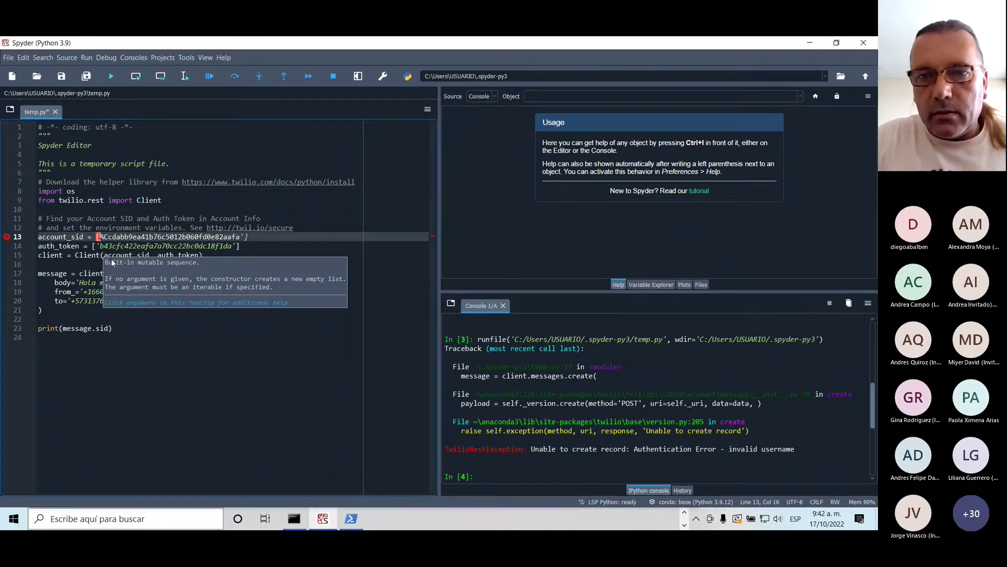
pyautogui.hotkey('ctrl', 'z')
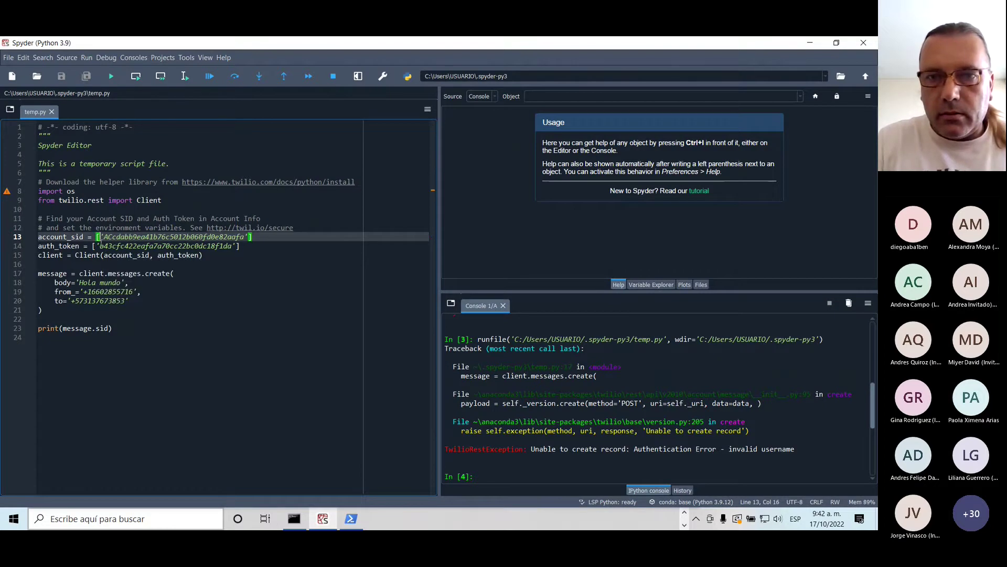
pyautogui.press('BackSpace')
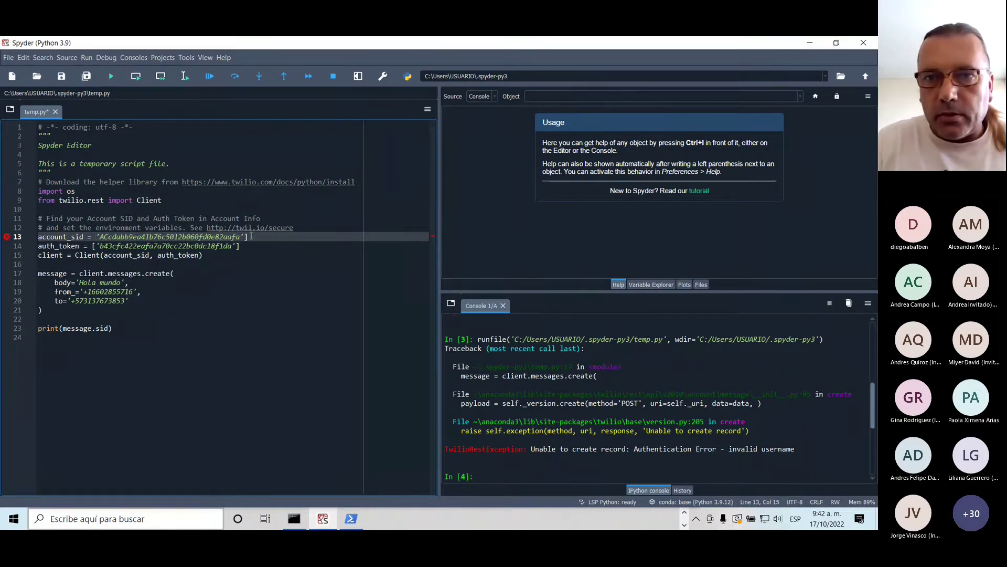
pyautogui.click(251, 237)
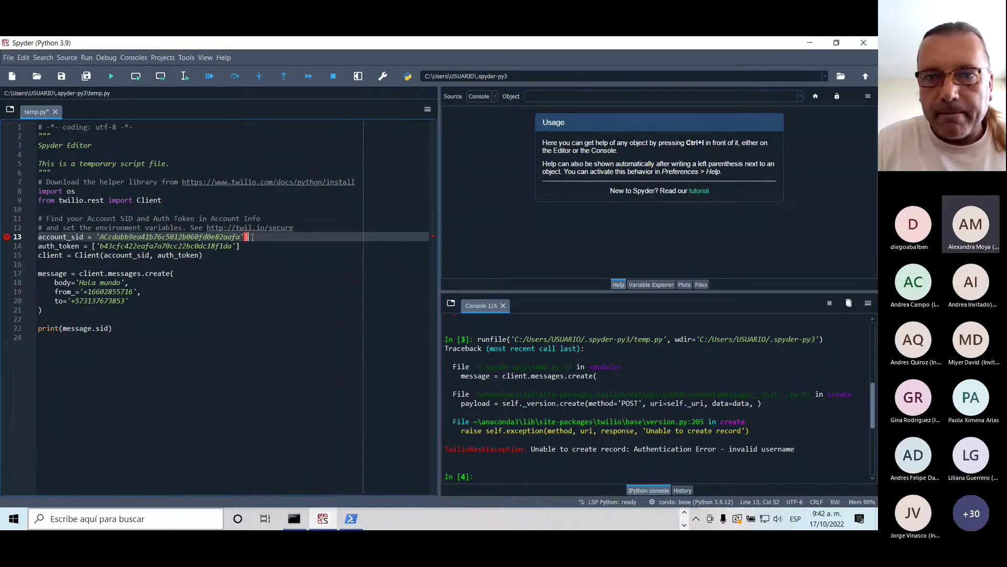
pyautogui.press('Right')
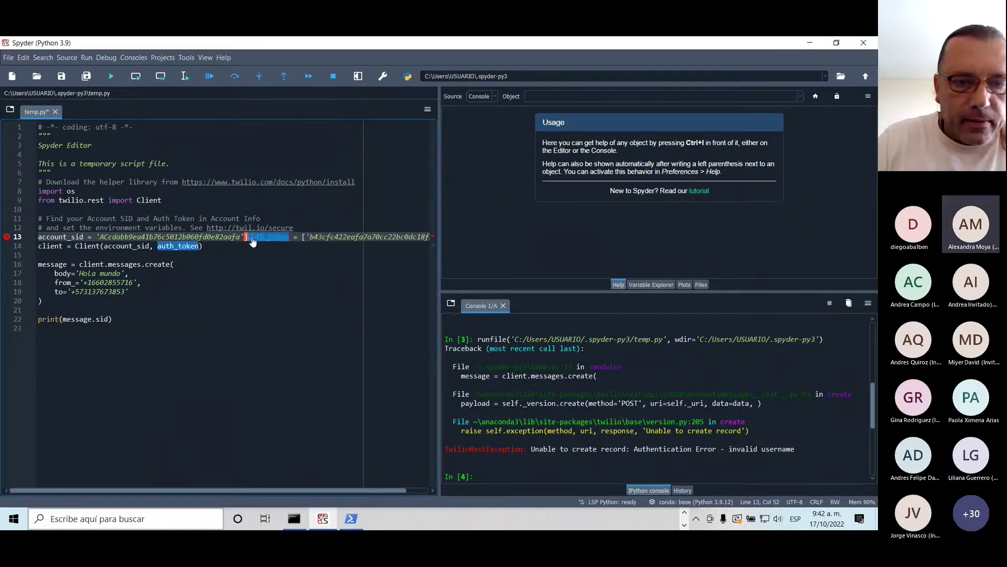
pyautogui.press('Left')
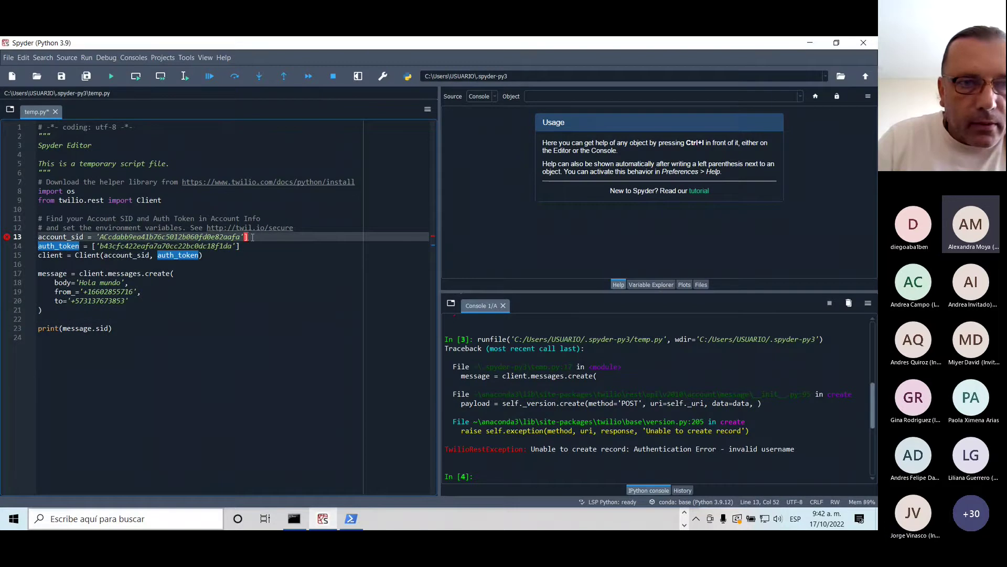
pyautogui.press('BackSpace')
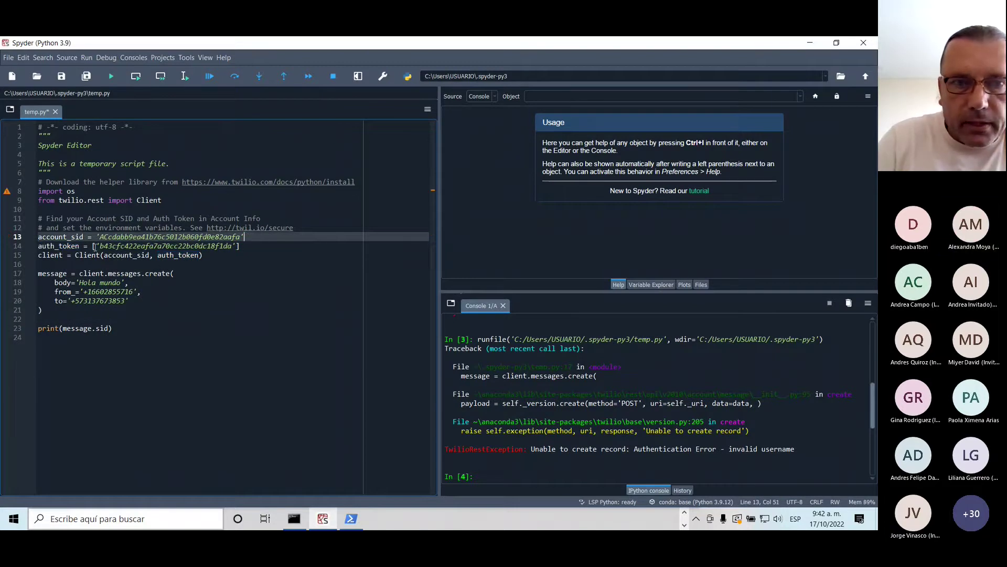
# Remove the square brackets around the auth token value on line 14
pyautogui.click(95, 246)
pyautogui.press('BackSpace')
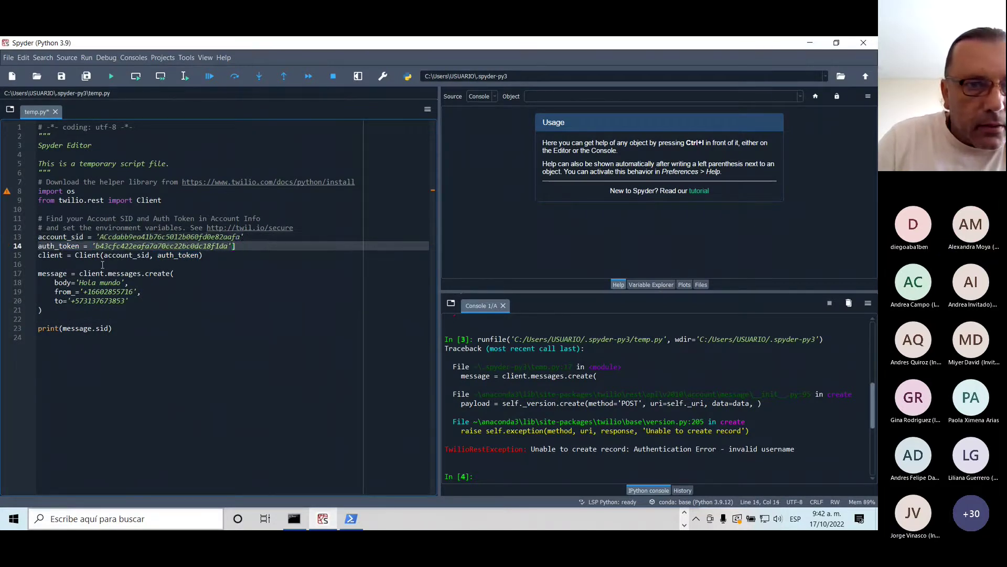
pyautogui.click(240, 247)
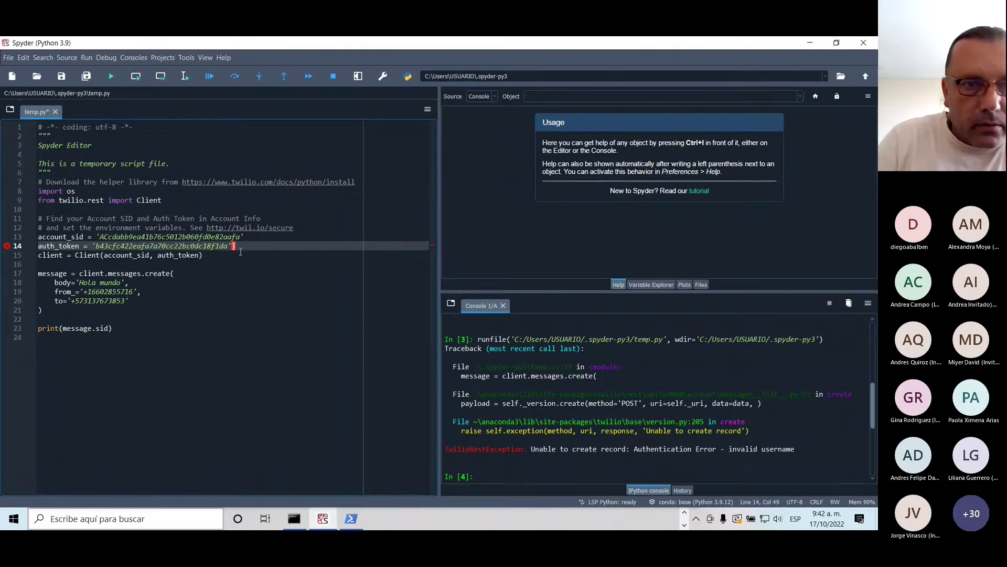
pyautogui.press('BackSpace')
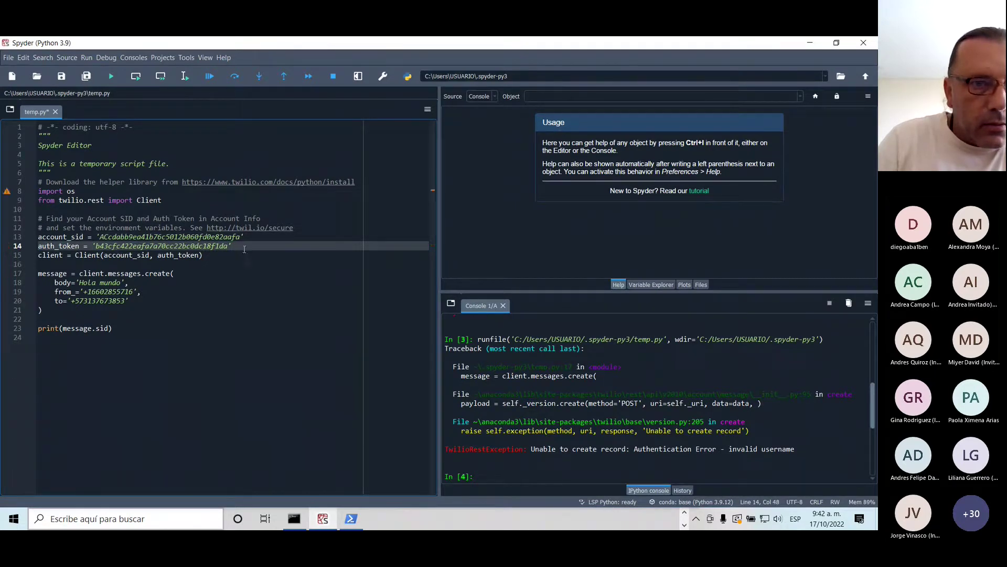
# Save and run the corrected temp.py so the console prints the sent message's SID
pyautogui.click(112, 76)
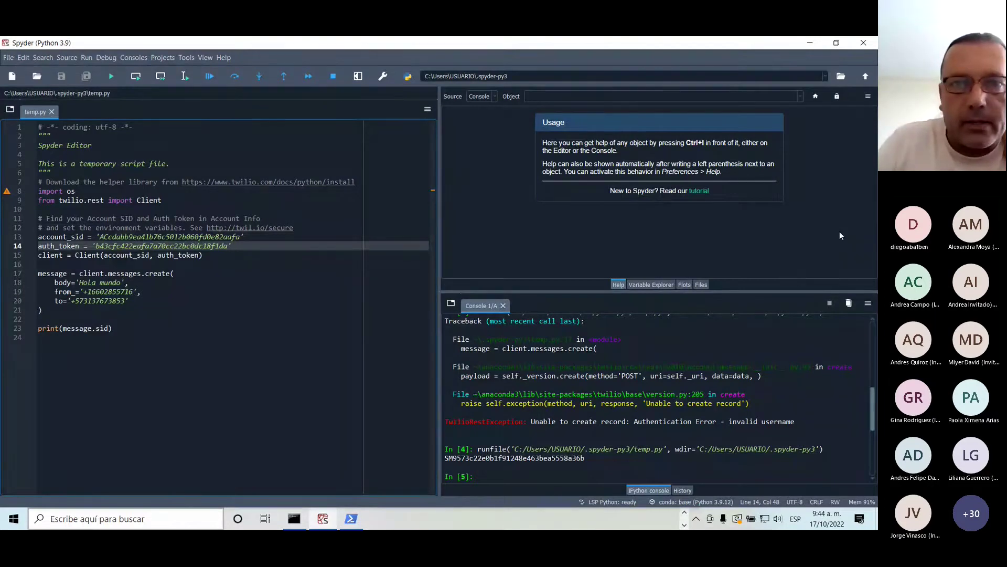
# Minimize Spyder and PowerShell to reach the Teams meeting, then lower the raised hand and stop sharing
pyautogui.click(810, 43)
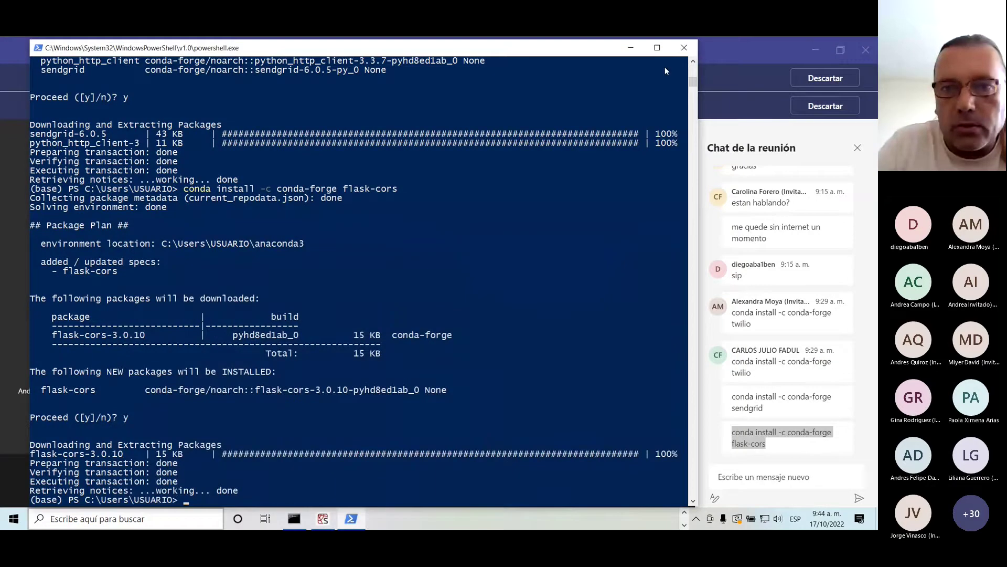
pyautogui.click(631, 47)
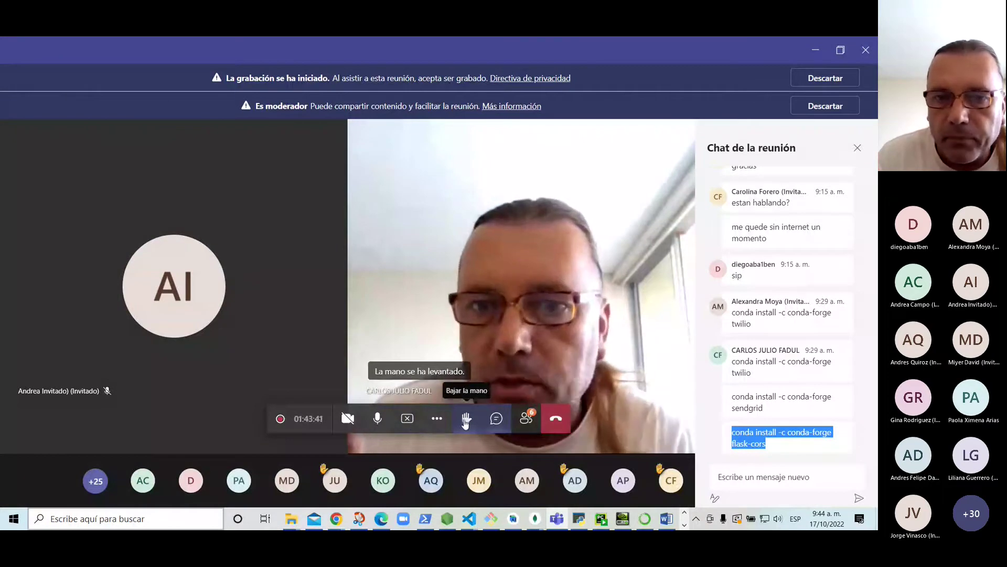
pyautogui.click(466, 419)
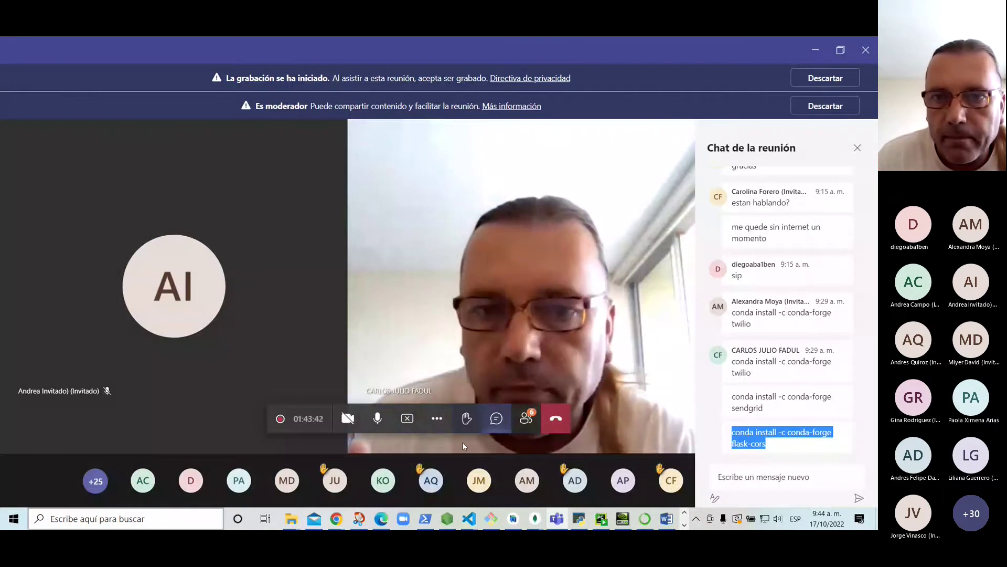
pyautogui.click(412, 426)
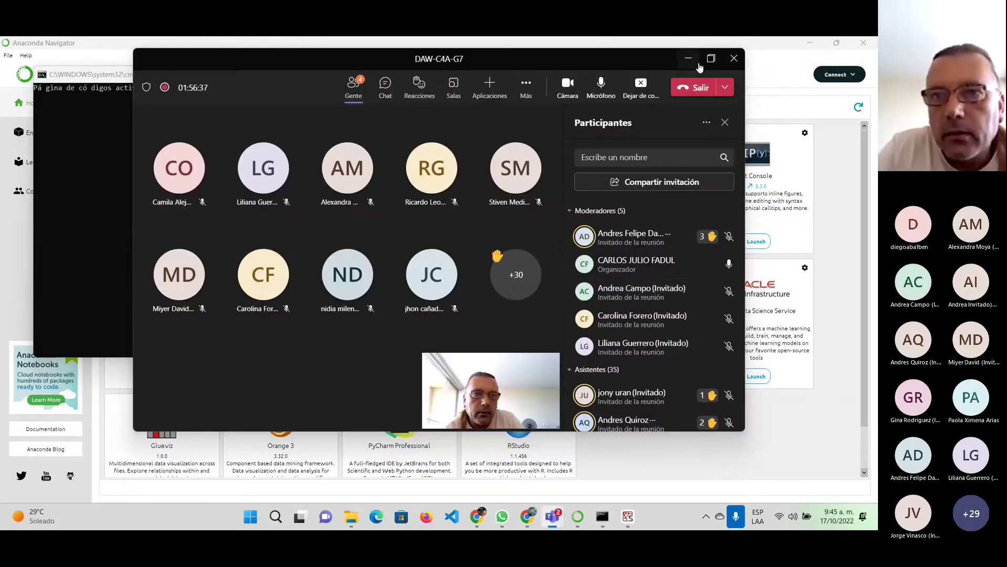
# Maximize the Teams meeting window and lower the first moderator's raised hand
pyautogui.click(709, 61)
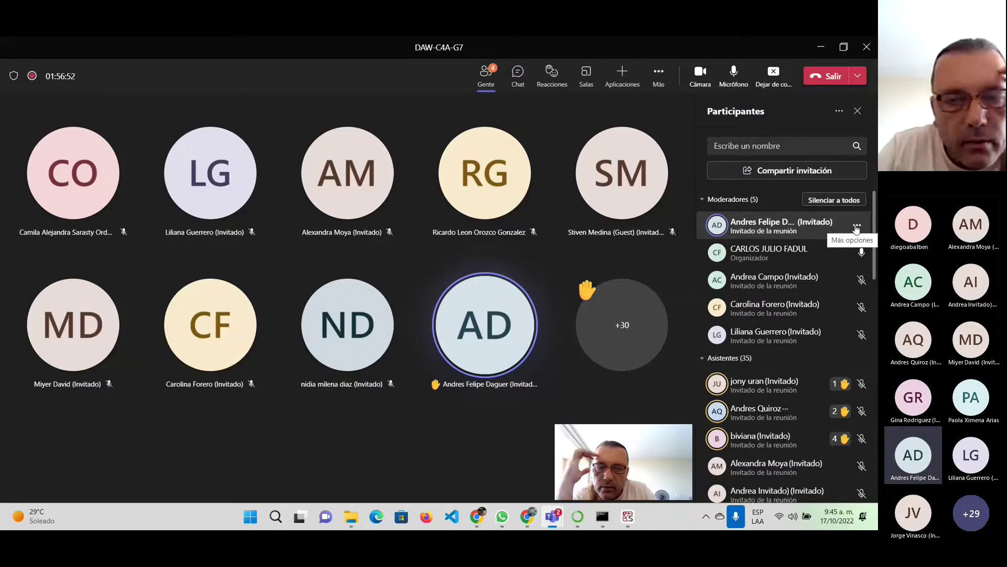
pyautogui.click(857, 227)
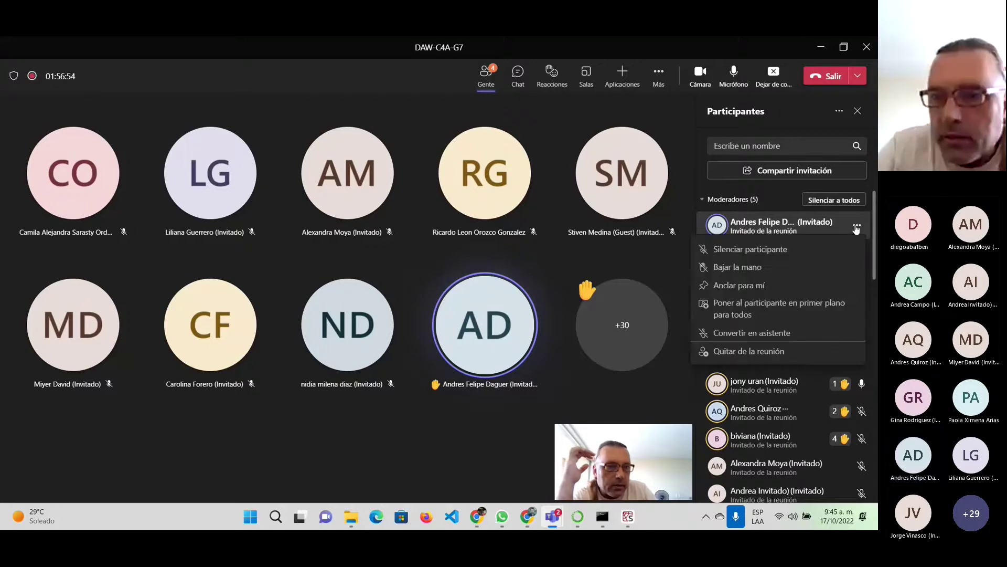
pyautogui.click(750, 268)
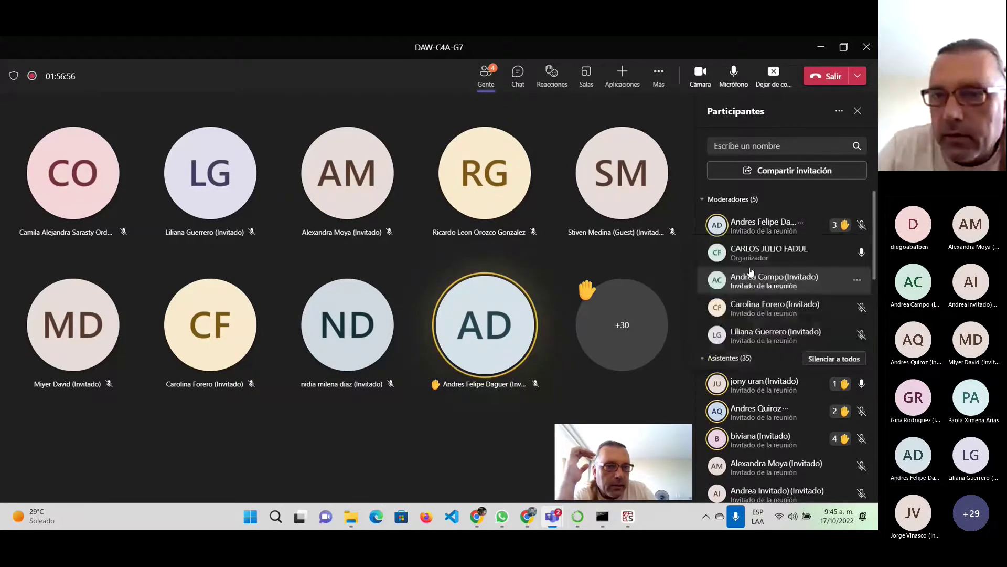
pyautogui.click(857, 227)
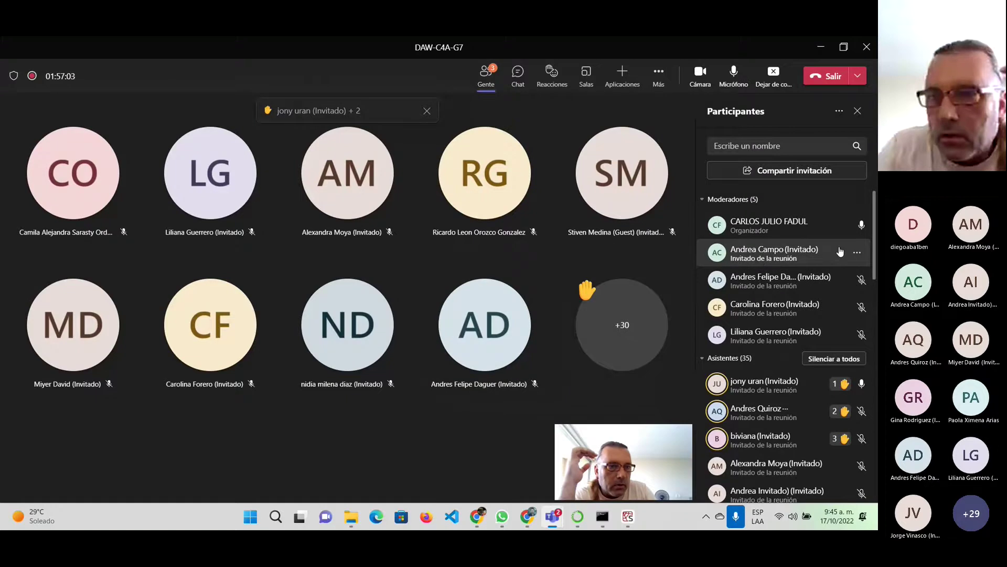
# Demote the four guest moderators to attendees with Convertir en asistente > Cambiar
pyautogui.click(858, 255)
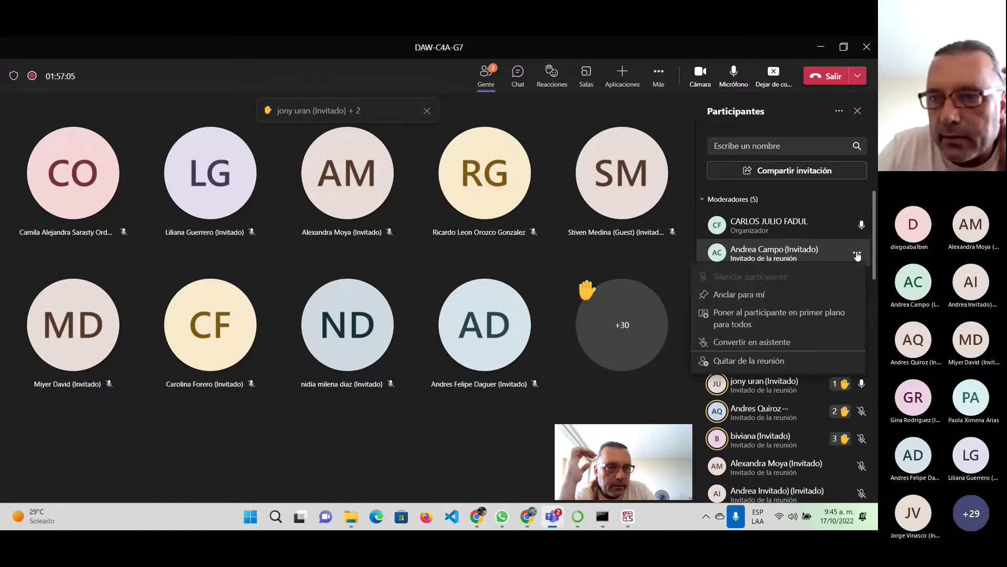
pyautogui.click(768, 343)
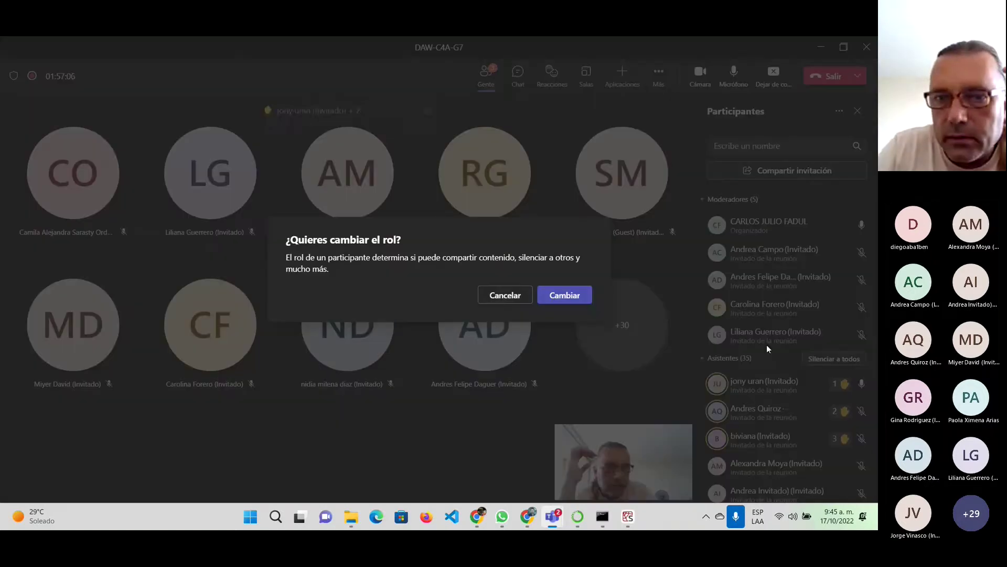
pyautogui.click(565, 296)
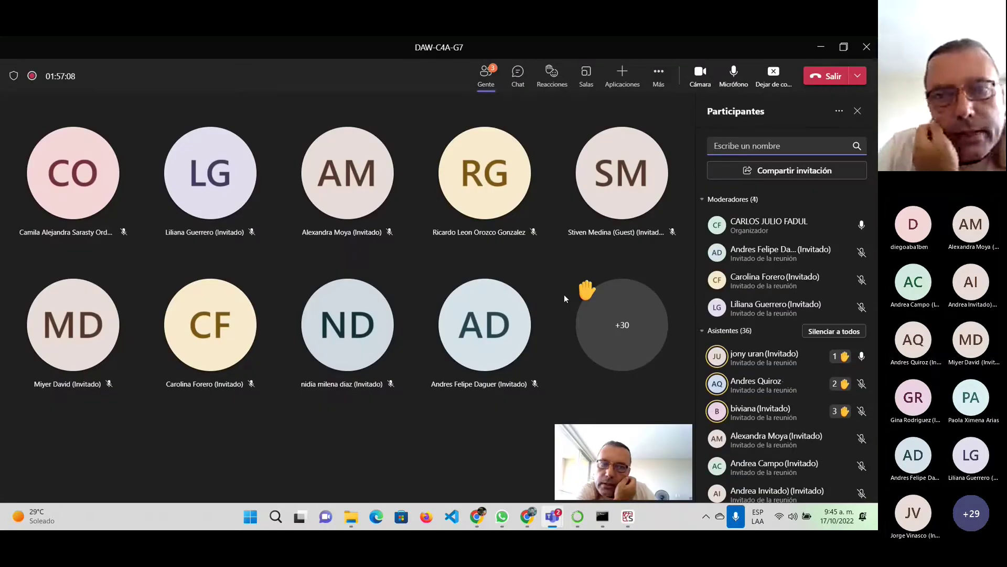
pyautogui.click(857, 252)
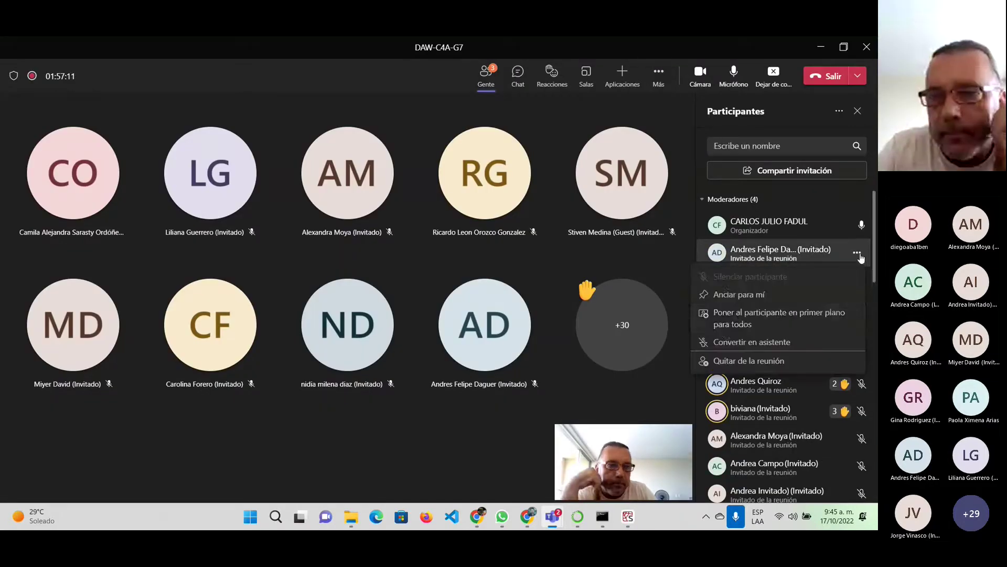
pyautogui.click(721, 342)
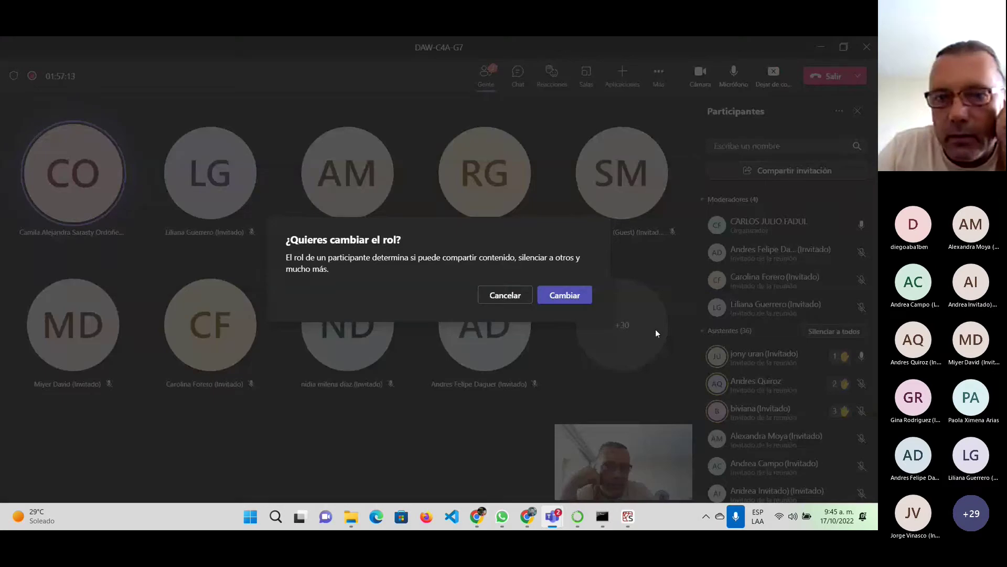
pyautogui.click(559, 298)
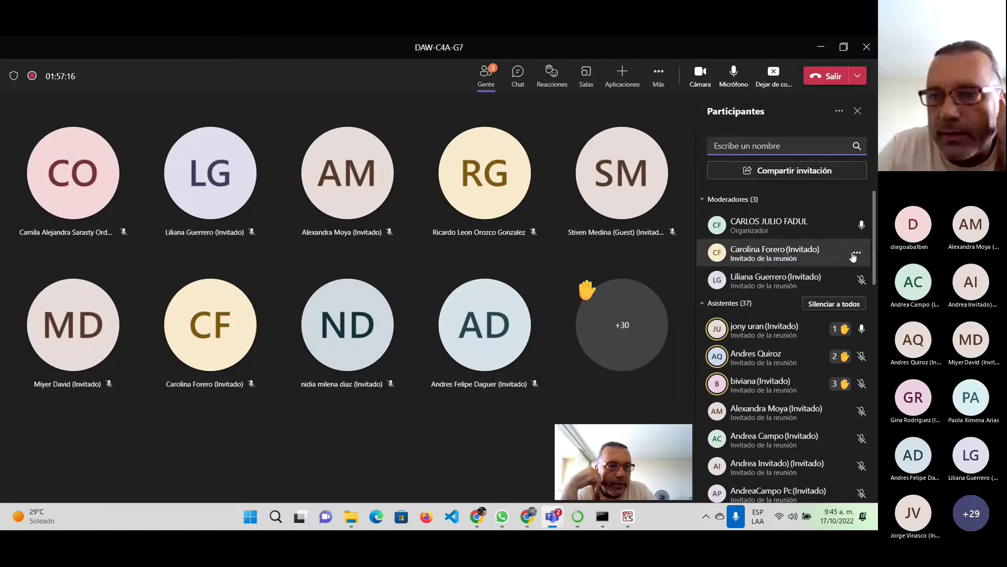
pyautogui.click(857, 253)
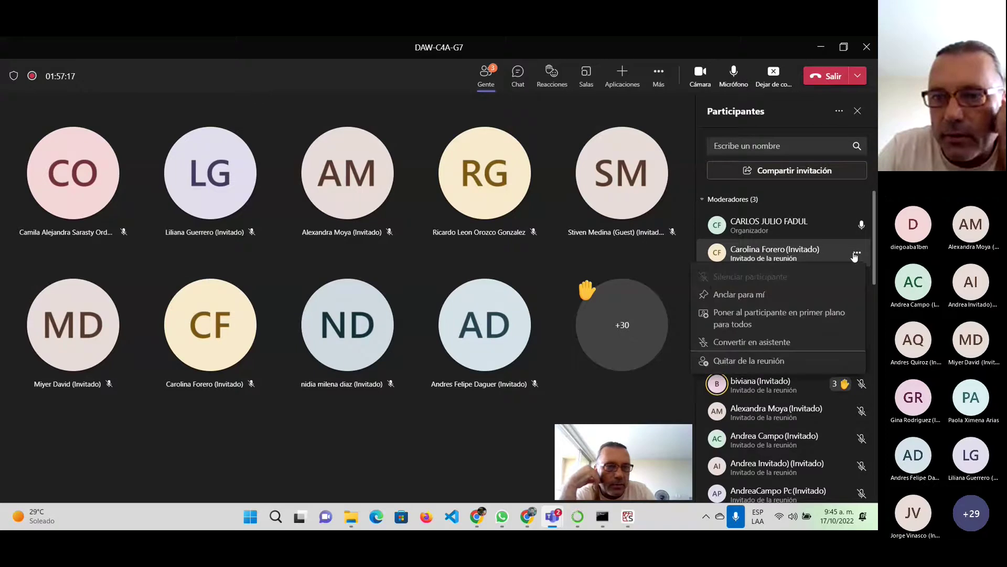
pyautogui.click(761, 341)
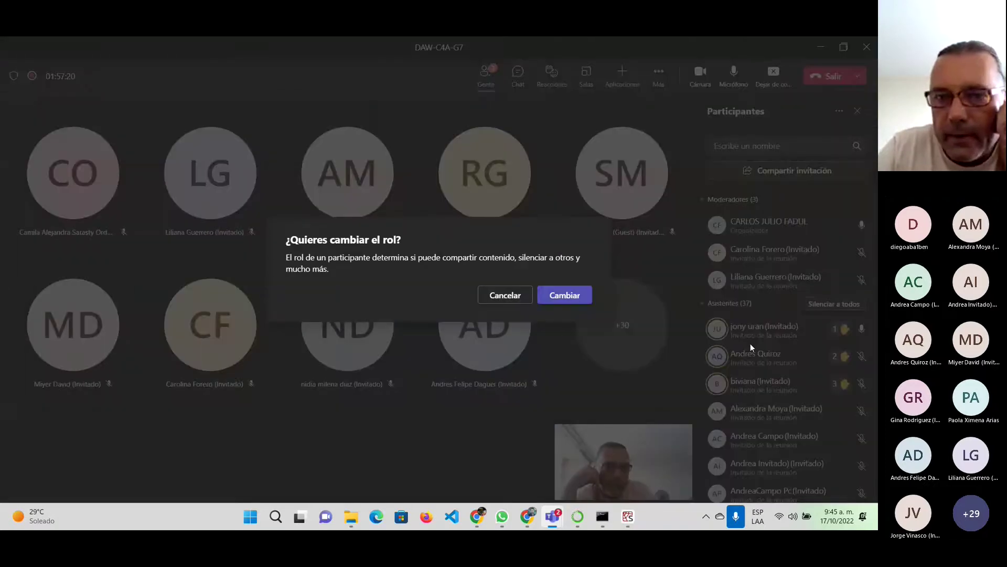
pyautogui.click(569, 295)
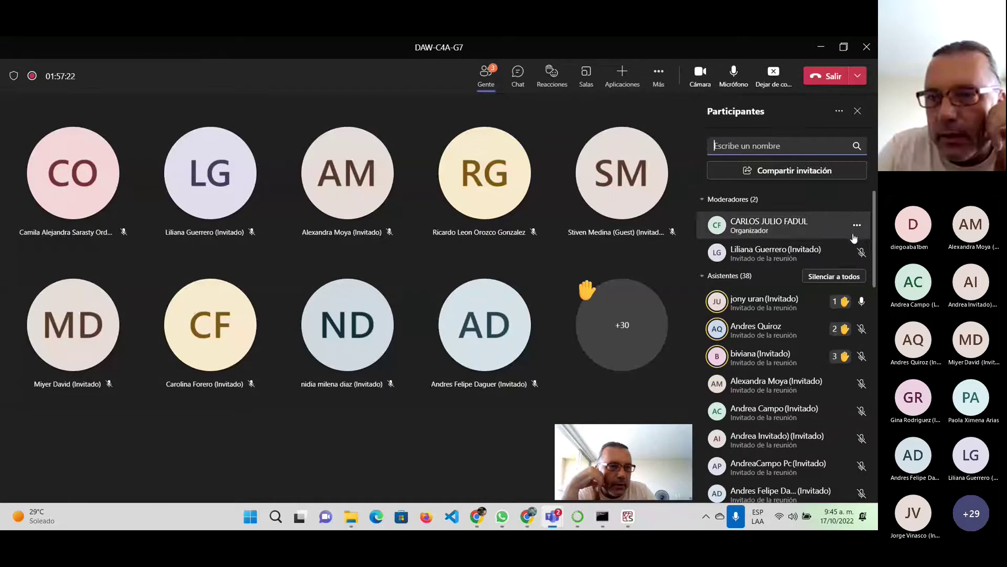
pyautogui.click(855, 254)
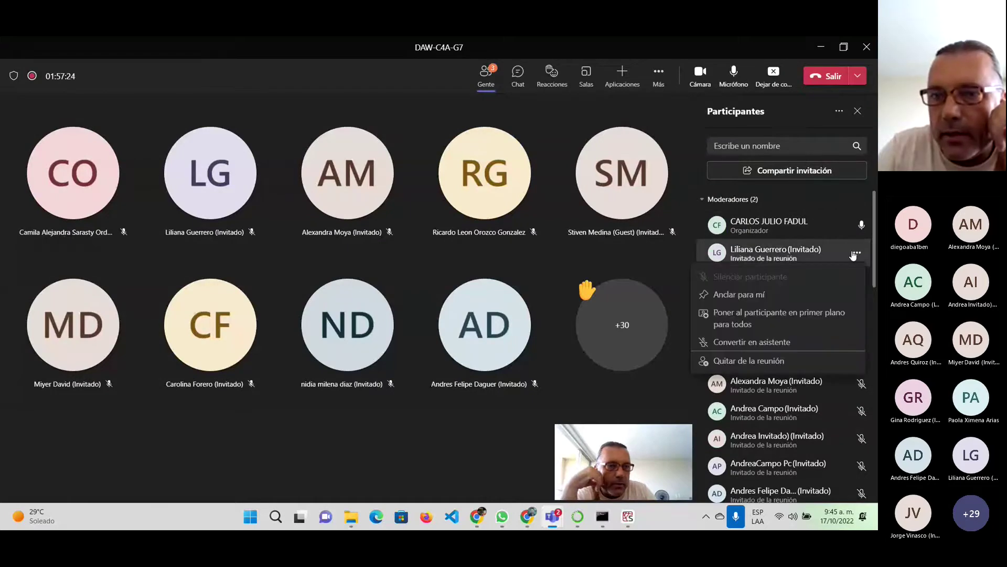
pyautogui.click(733, 342)
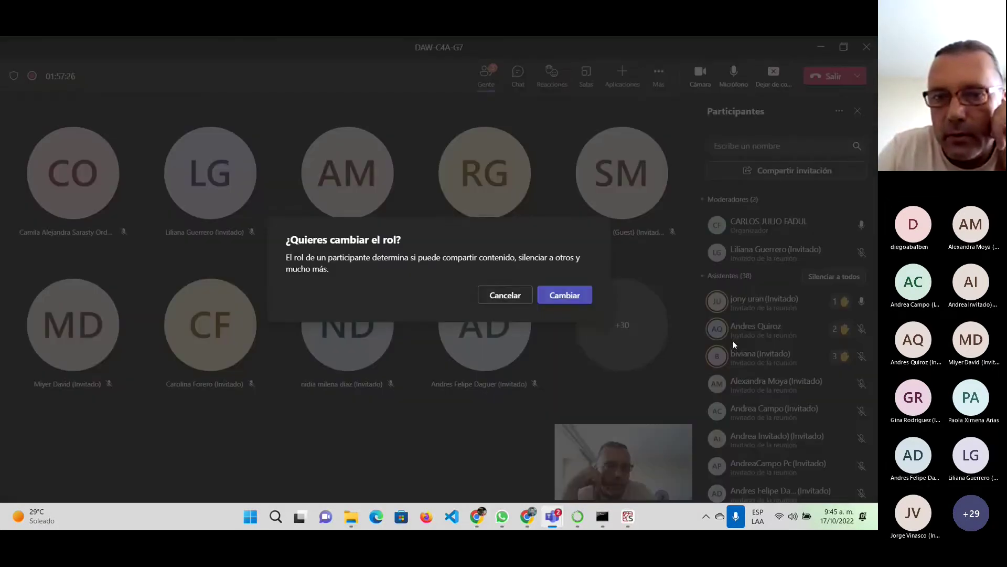
pyautogui.click(559, 297)
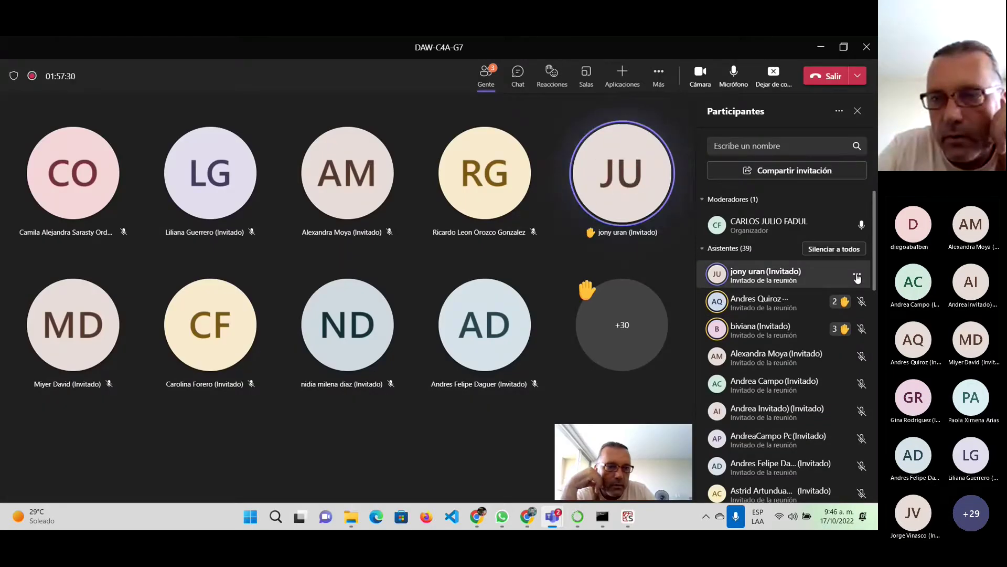
# Promote the first raised-hand attendee to moderator with Convertir en moderador > Cambiar
pyautogui.click(858, 274)
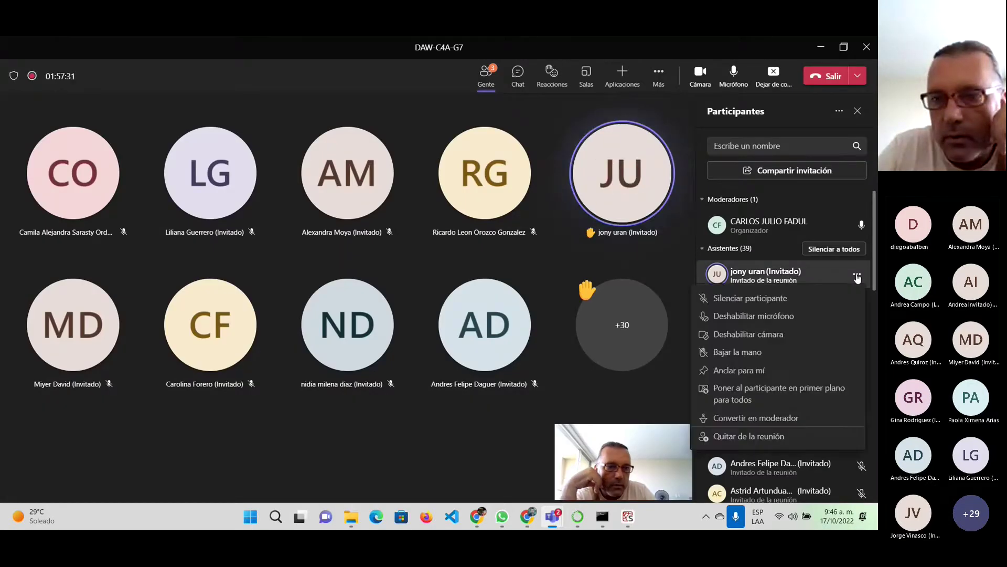
pyautogui.click(744, 418)
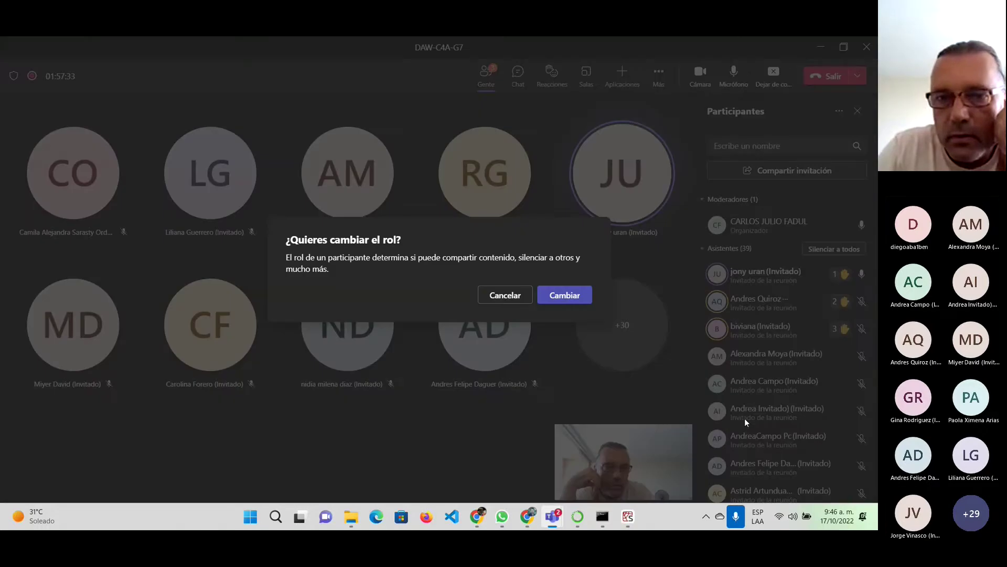
pyautogui.click(569, 297)
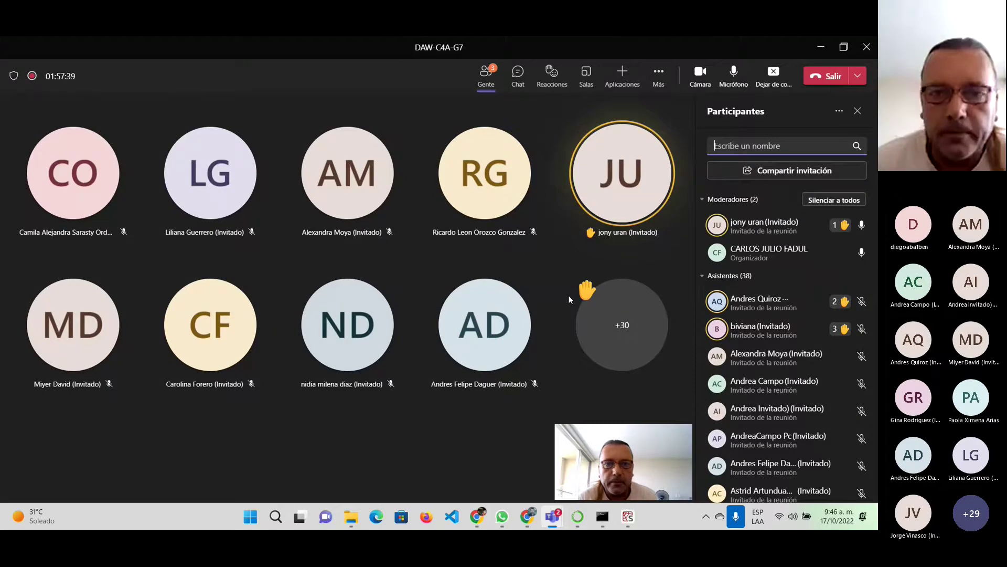
pyautogui.click(773, 77)
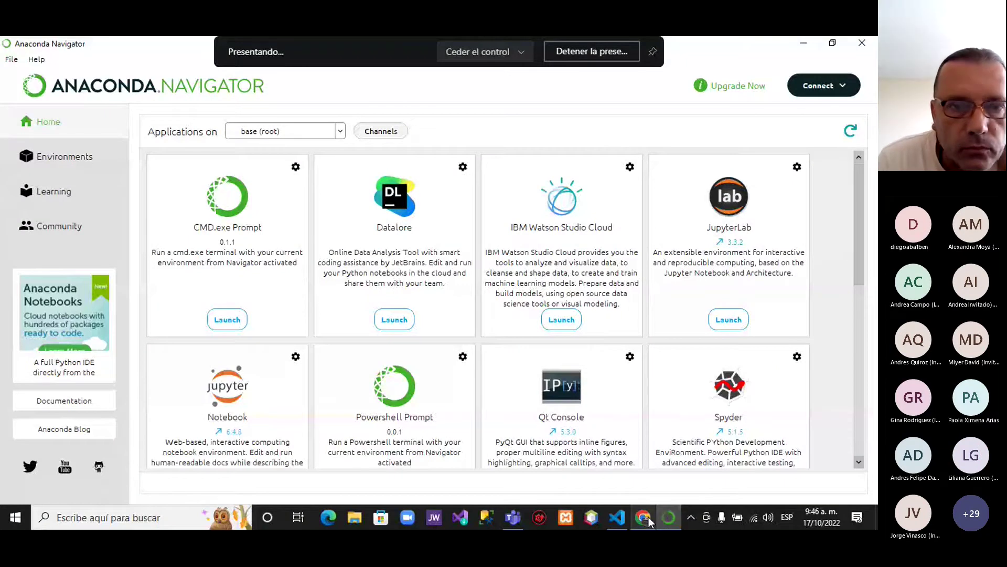
# Copy Twilio Console's Python SMS sample code and return to Anaconda Navigator
pyautogui.click(648, 518)
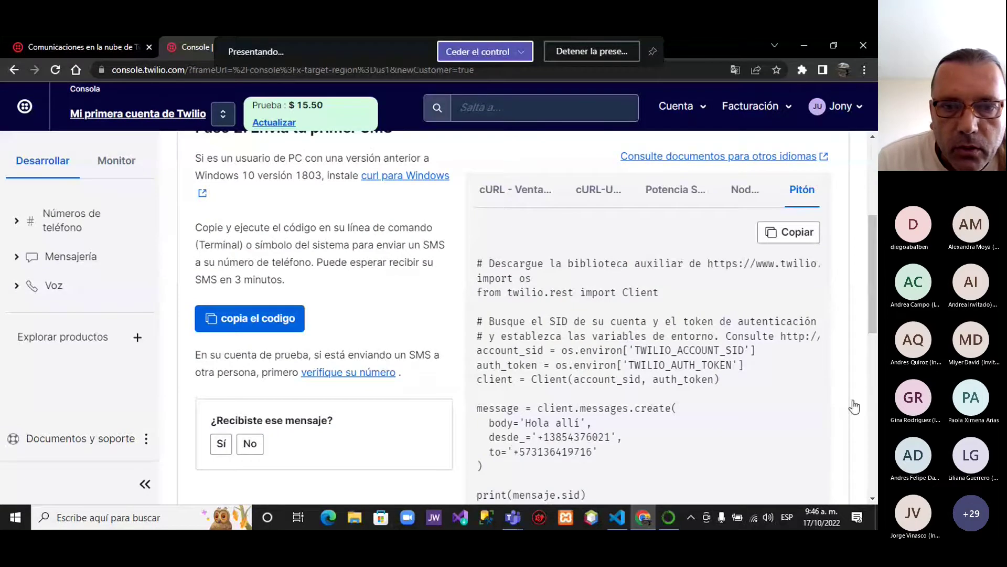
pyautogui.scroll(-1, 776, 295)
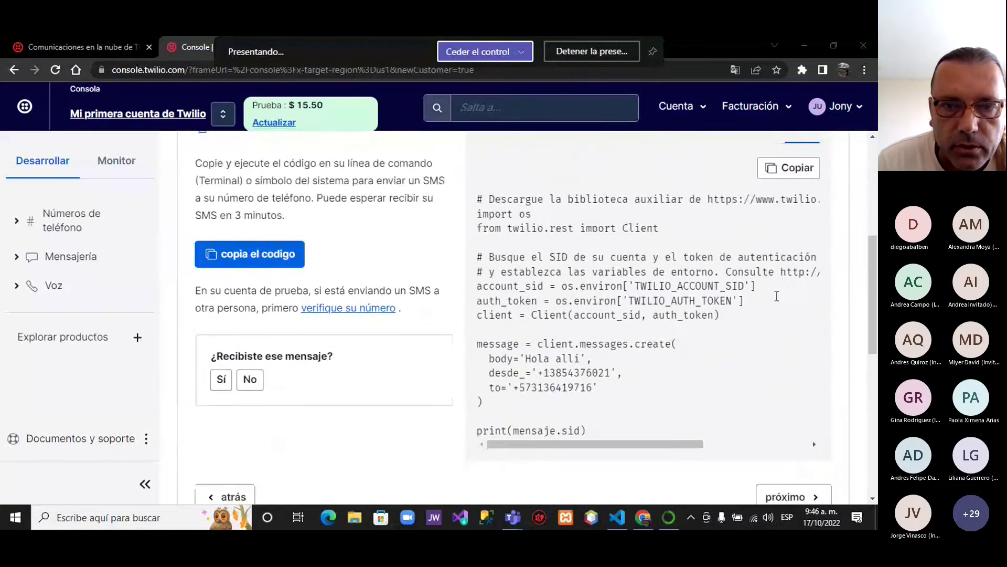
pyautogui.click(786, 169)
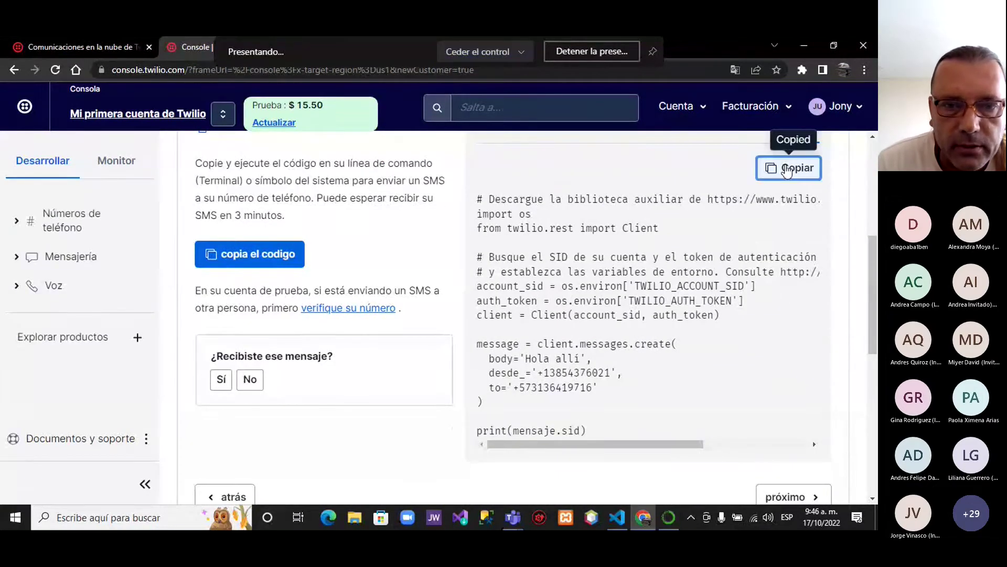
pyautogui.click(668, 517)
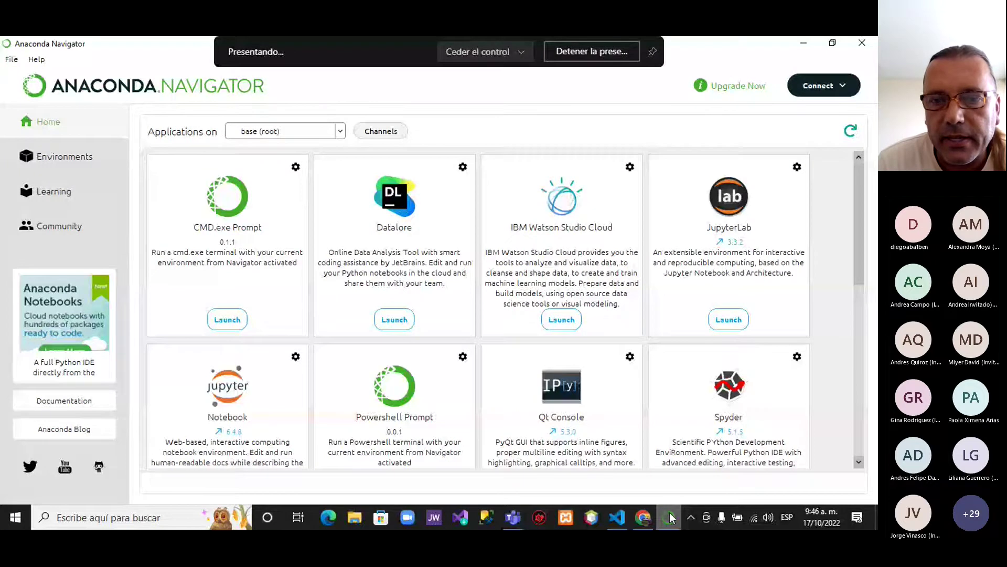
# Scroll Anaconda Navigator's Home list to the Spyder card and launch Spyder
pyautogui.scroll(-5, 730, 412)
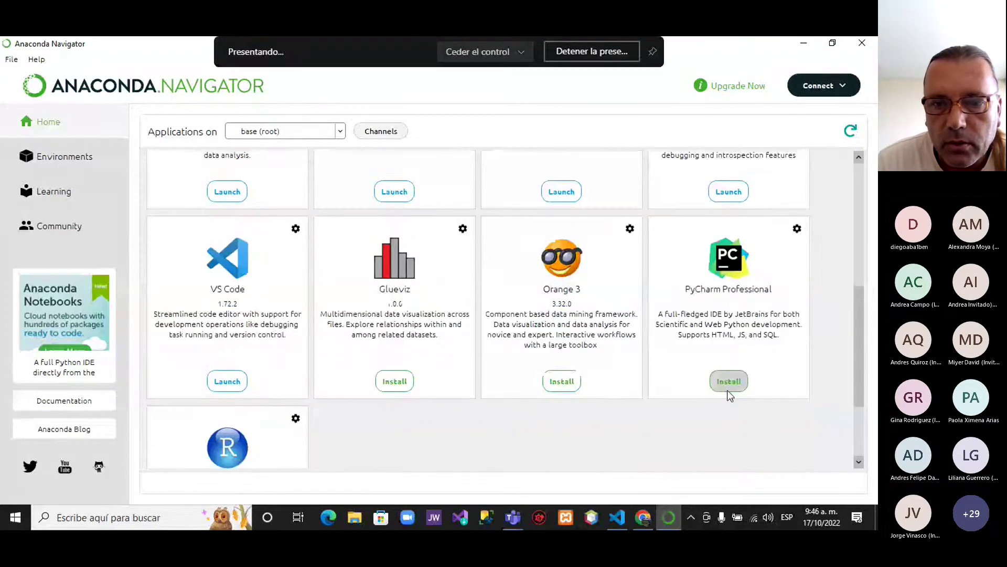
pyautogui.scroll(5, 730, 367)
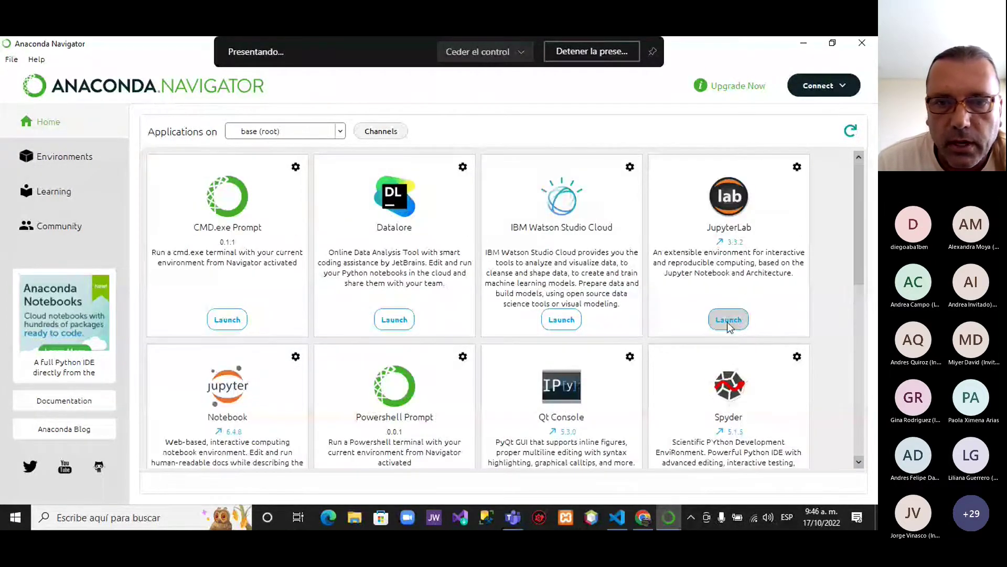
pyautogui.moveTo(860, 269); pyautogui.dragTo(854, 329)
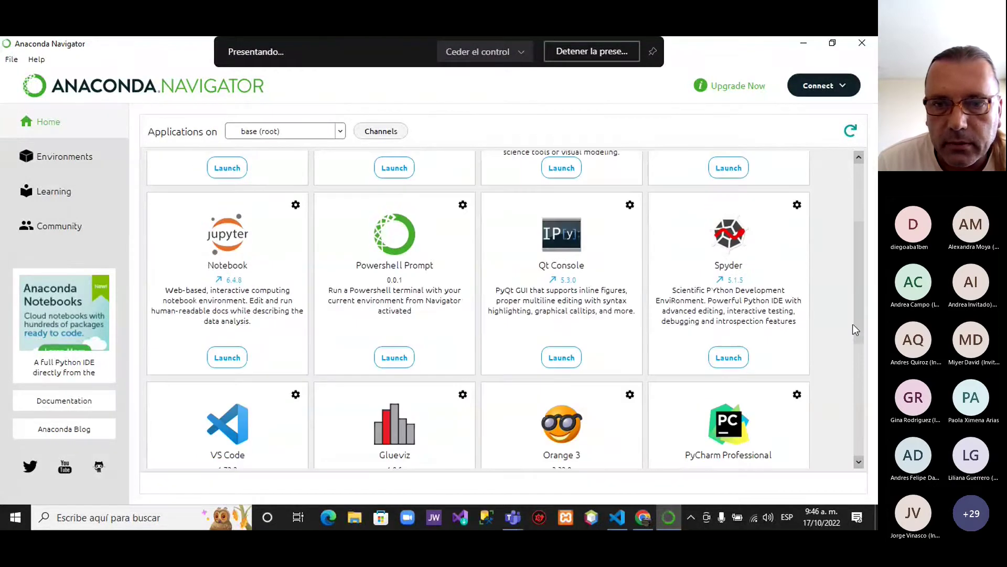
pyautogui.click(729, 350)
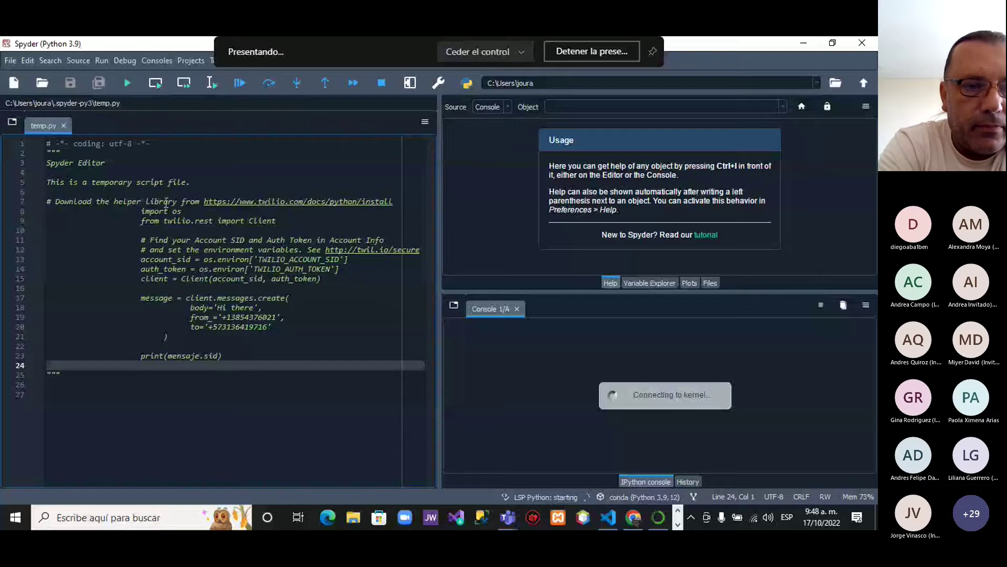
# Remove the stray closing quotes in temp.py and close the docstring with """ on line 6
pyautogui.press('Down')
pyautogui.press('Delete')
pyautogui.press('Delete')
pyautogui.press('Delete')
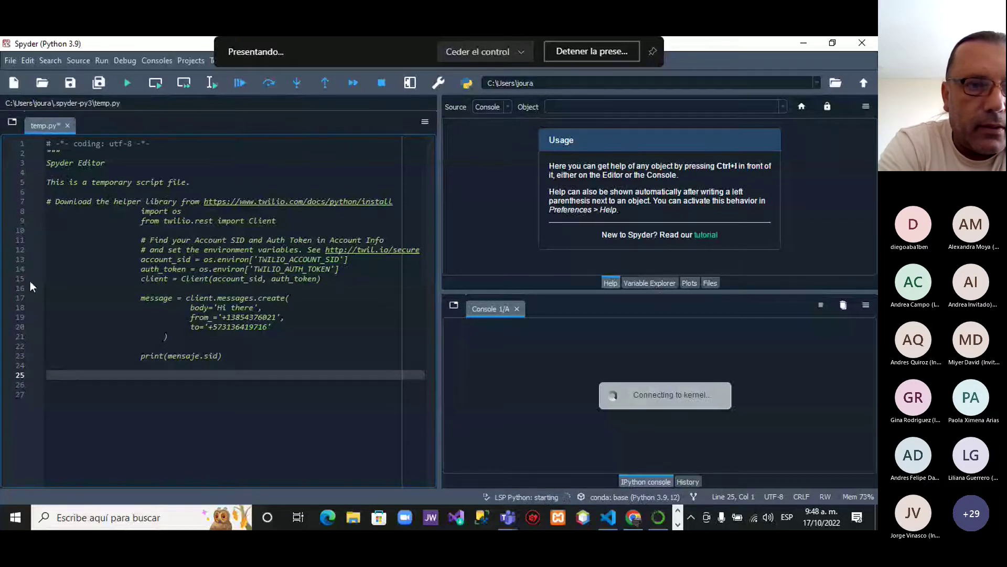
pyautogui.click(192, 182)
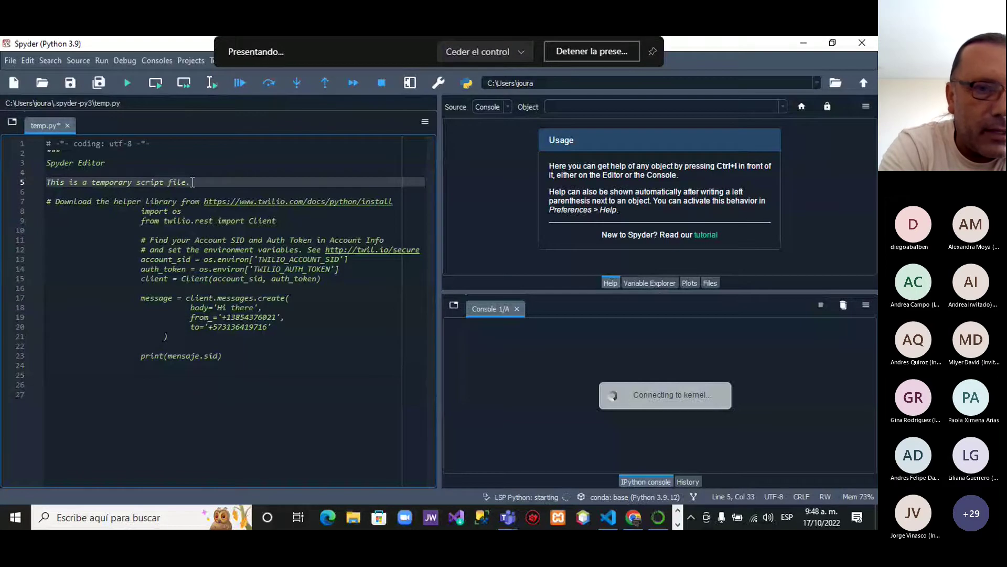
pyautogui.click(54, 200)
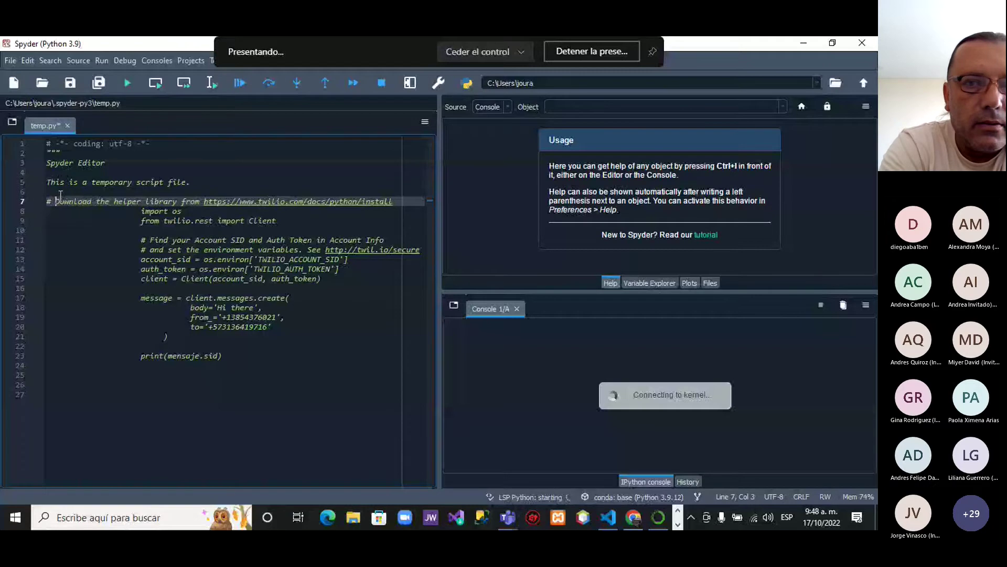
pyautogui.click(50, 192)
pyautogui.write('"""')
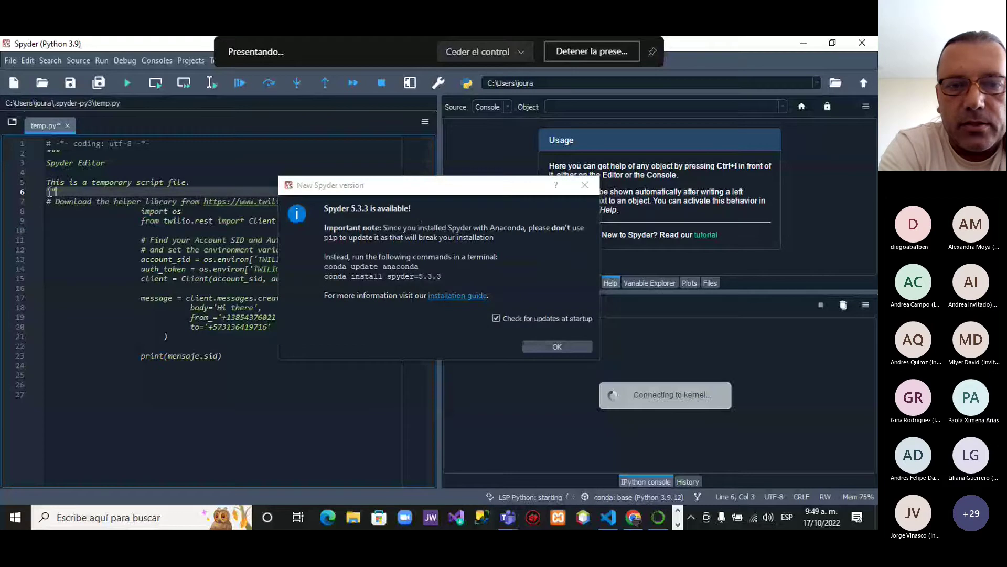
pyautogui.click(583, 184)
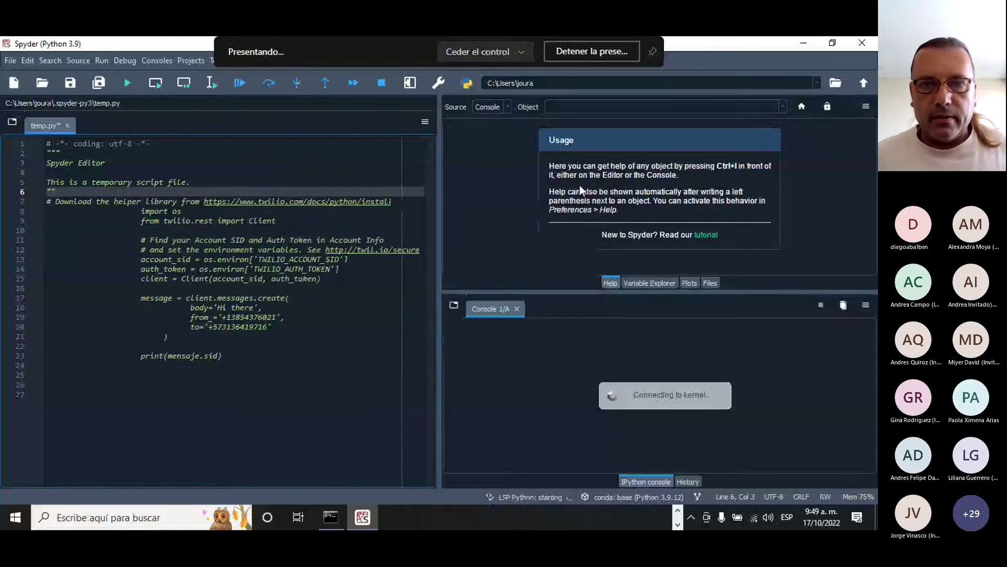
pyautogui.write('"')
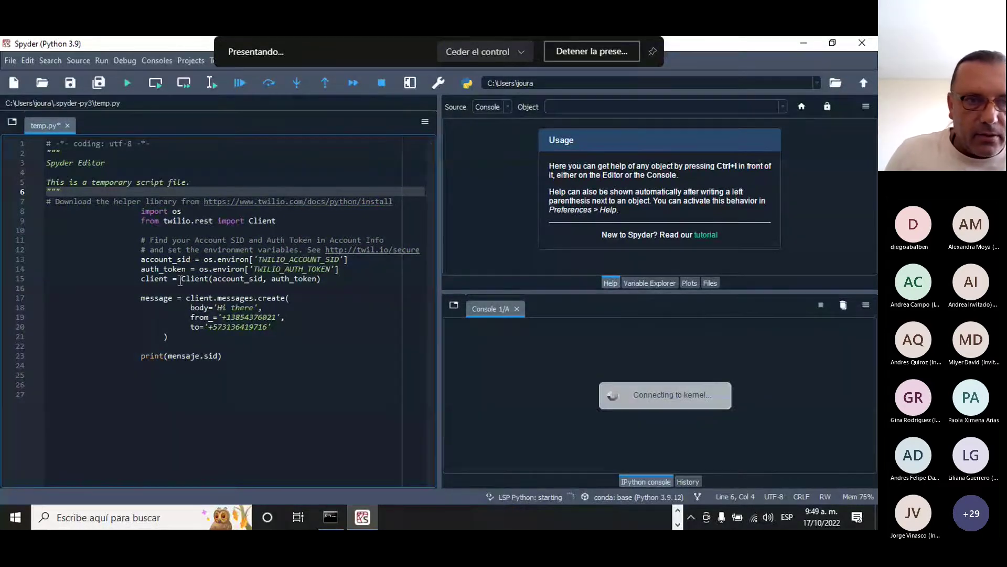
pyautogui.rightClick(334, 321)
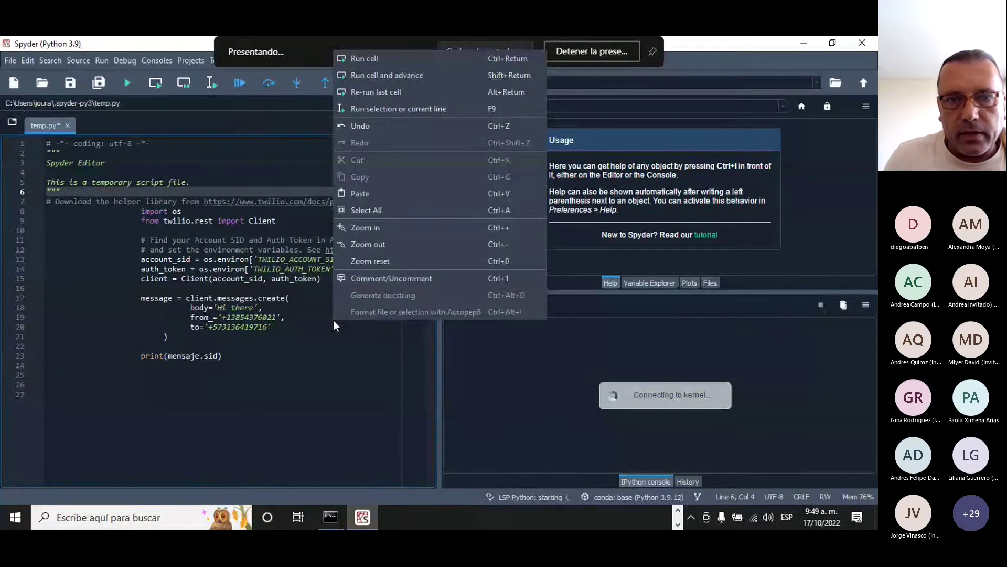
pyautogui.click(368, 310)
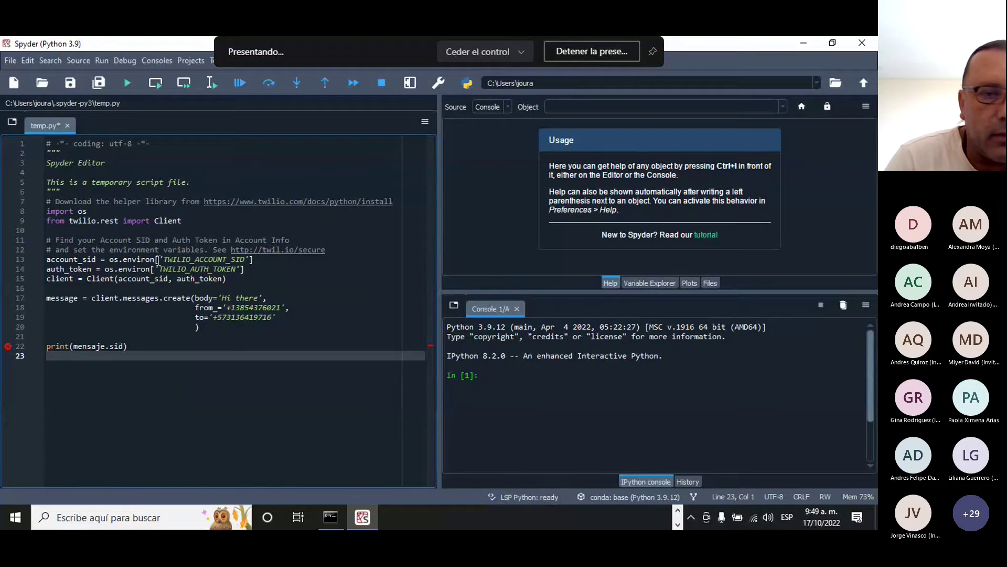
# Strip os.environ[...] from lines 13 and 14, leaving 'TWILIO_ACCOUNT_SID' and 'TWILIO_AUTH_TOKEN' strings
pyautogui.click(159, 259)
pyautogui.press('BackSpace')
pyautogui.press('BackSpace')
pyautogui.press('BackSpace')
pyautogui.press('BackSpace')
pyautogui.press('BackSpace')
pyautogui.press('BackSpace')
pyautogui.press('BackSpace')
pyautogui.press('BackSpace')
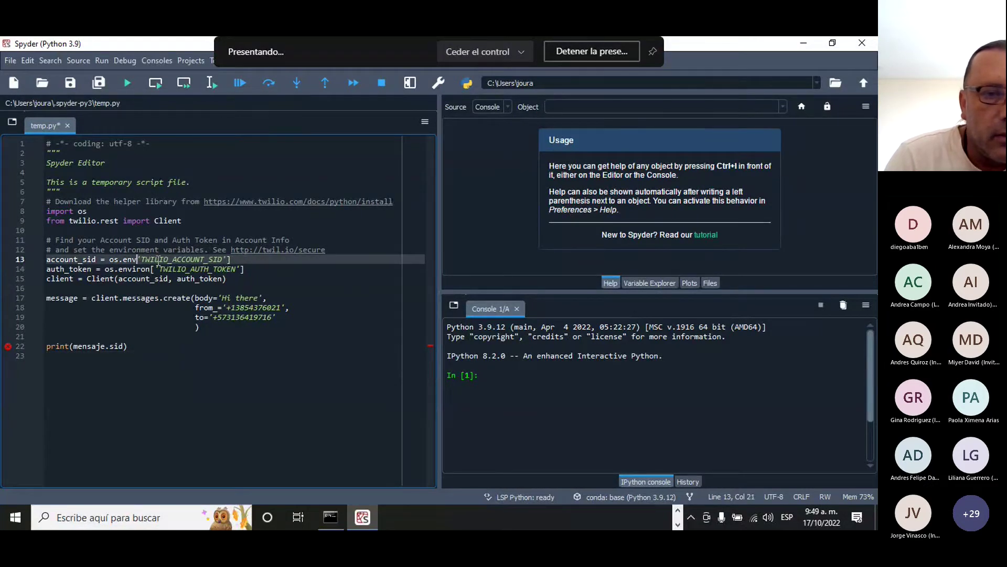
pyautogui.press('BackSpace')
pyautogui.press('BackSpace')
pyautogui.press('BackSpace')
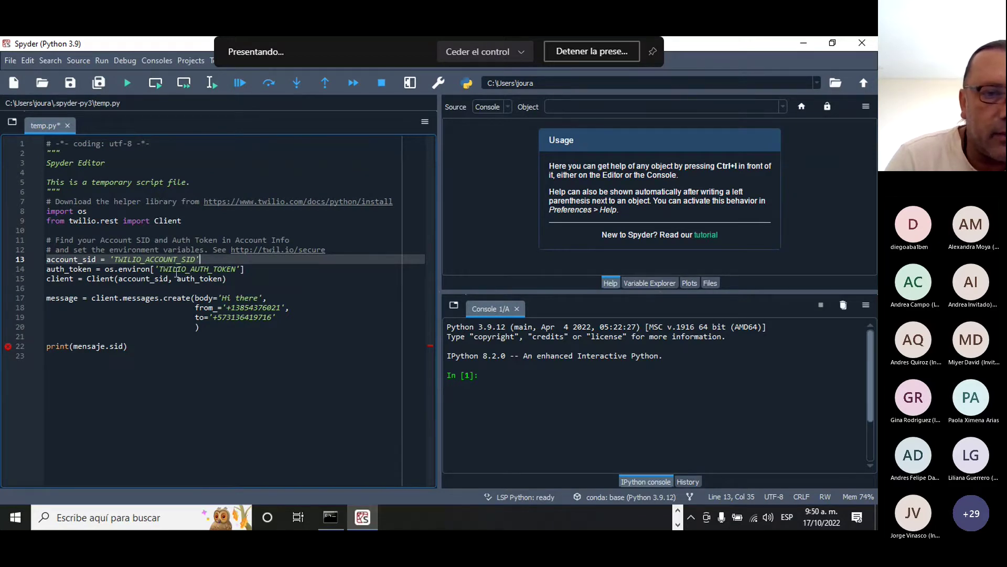
pyautogui.click(242, 268)
pyautogui.press('BackSpace')
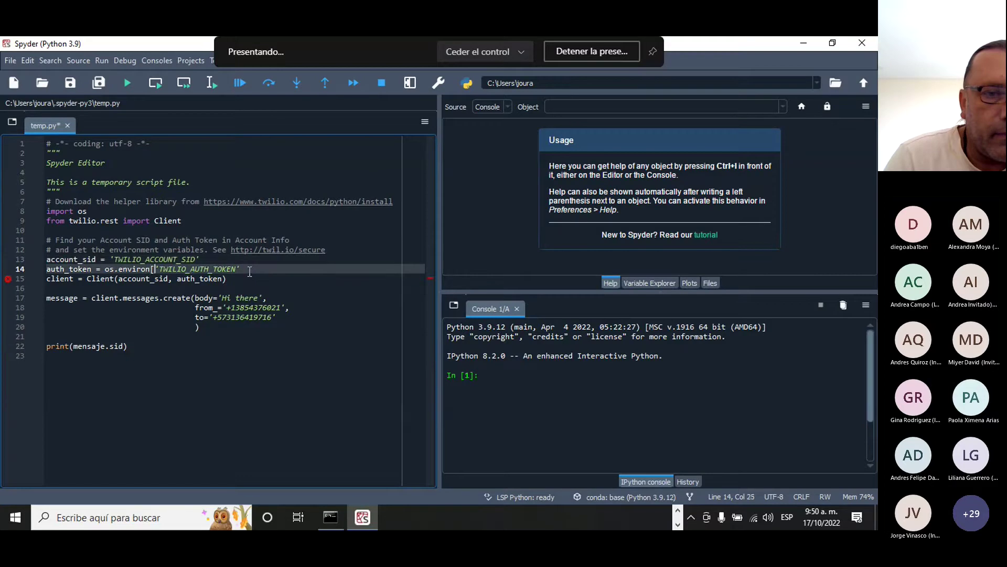
pyautogui.hotkey('ctrl', 'Left')
pyautogui.hotkey('ctrl', 'Left')
pyautogui.hotkey('ctrl', 'Left')
pyautogui.press('Delete')
pyautogui.press('BackSpace')
pyautogui.press('BackSpace')
pyautogui.press('BackSpace')
pyautogui.press('BackSpace')
pyautogui.press('BackSpace')
pyautogui.press('BackSpace')
pyautogui.press('BackSpace')
pyautogui.press('BackSpace')
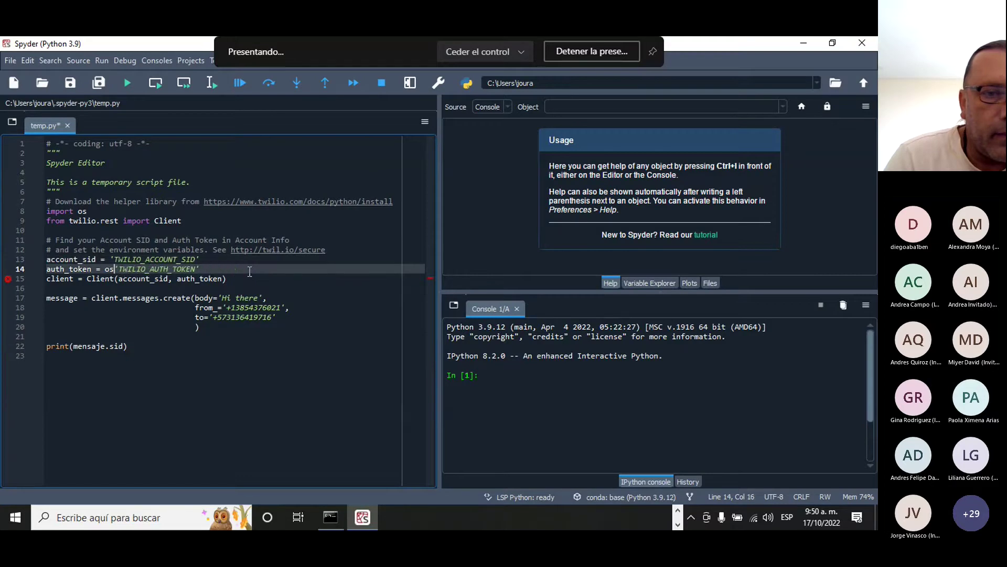
pyautogui.press('BackSpace')
pyautogui.press('BackSpace')
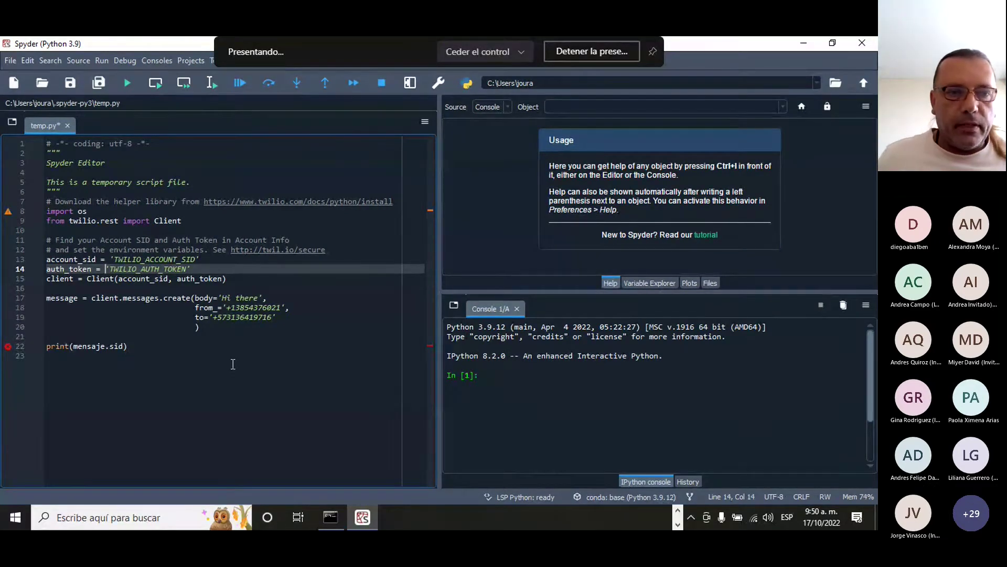
pyautogui.click(793, 45)
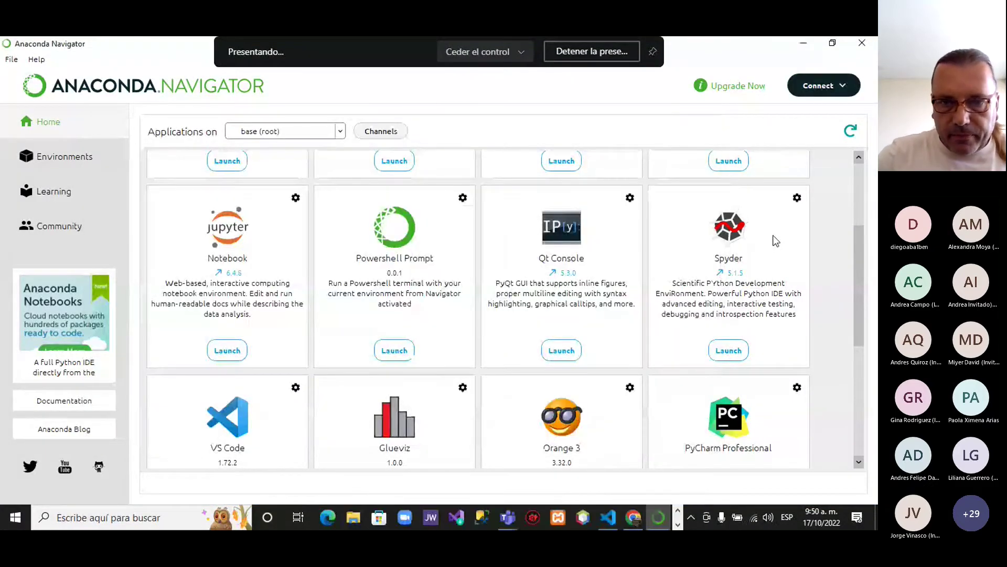
# Copy the SID de la cuenta value from Twilio Console's Informacion de cuenta panel
pyautogui.click(633, 518)
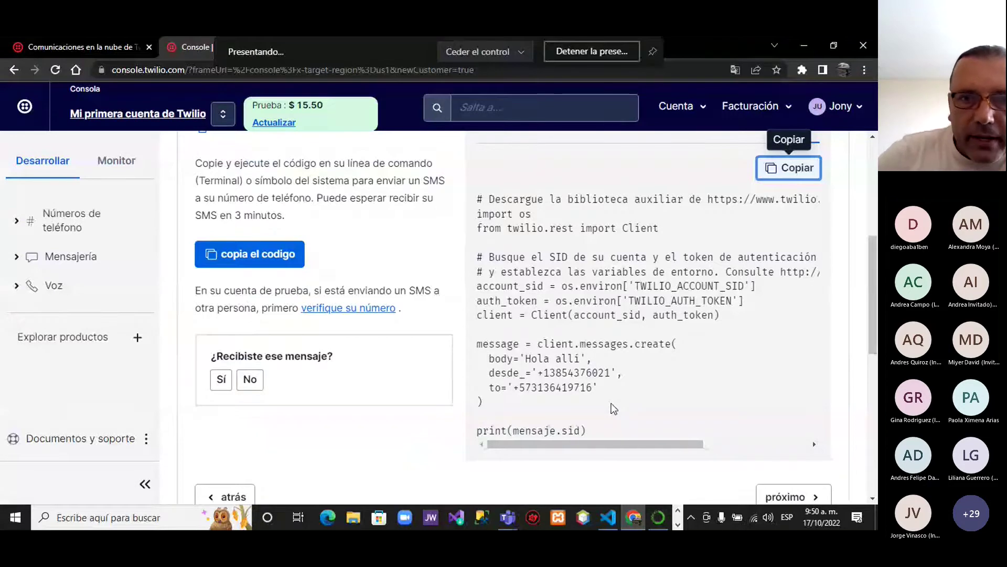
pyautogui.scroll(-5, 614, 408)
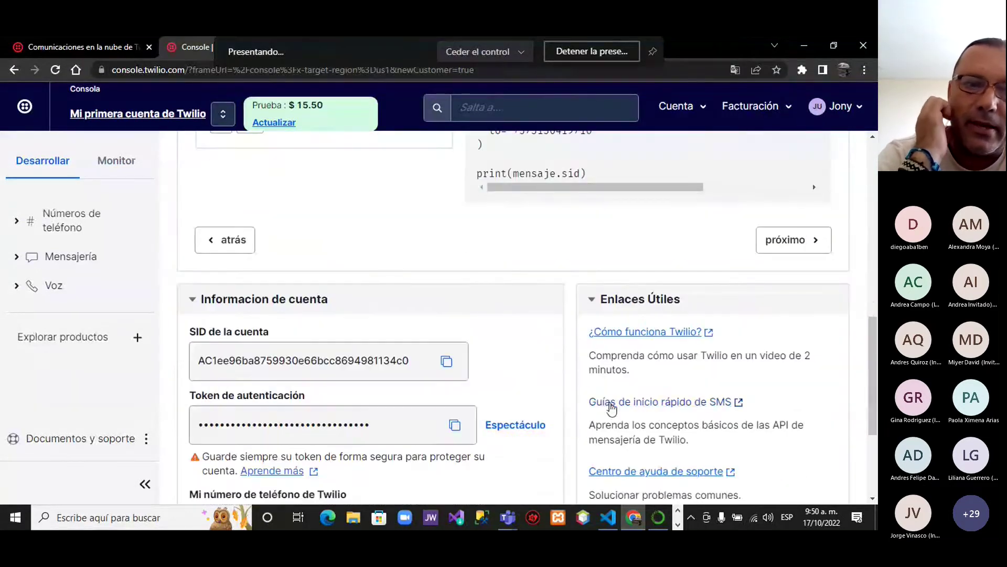
pyautogui.scroll(-1, 609, 410)
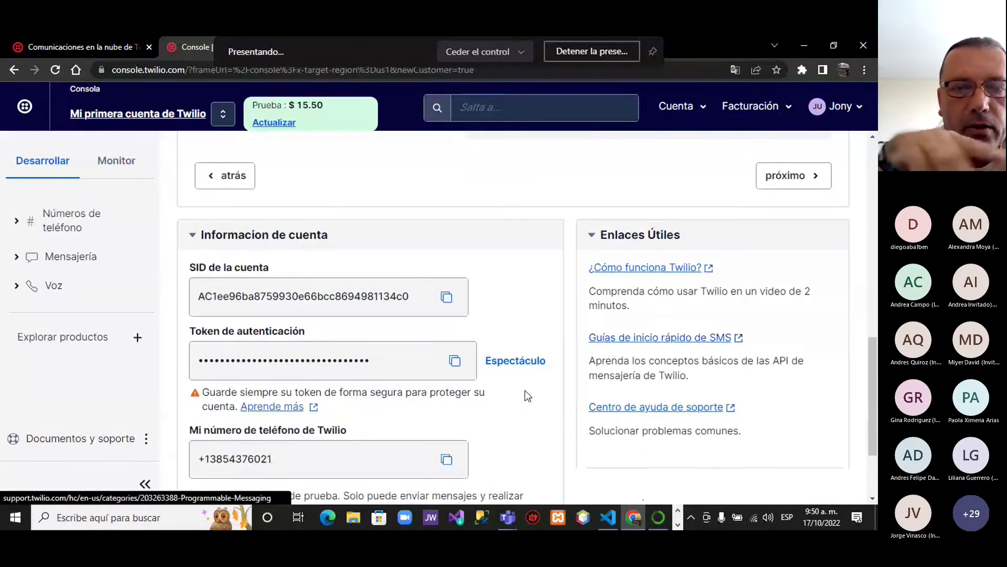
pyautogui.click(444, 299)
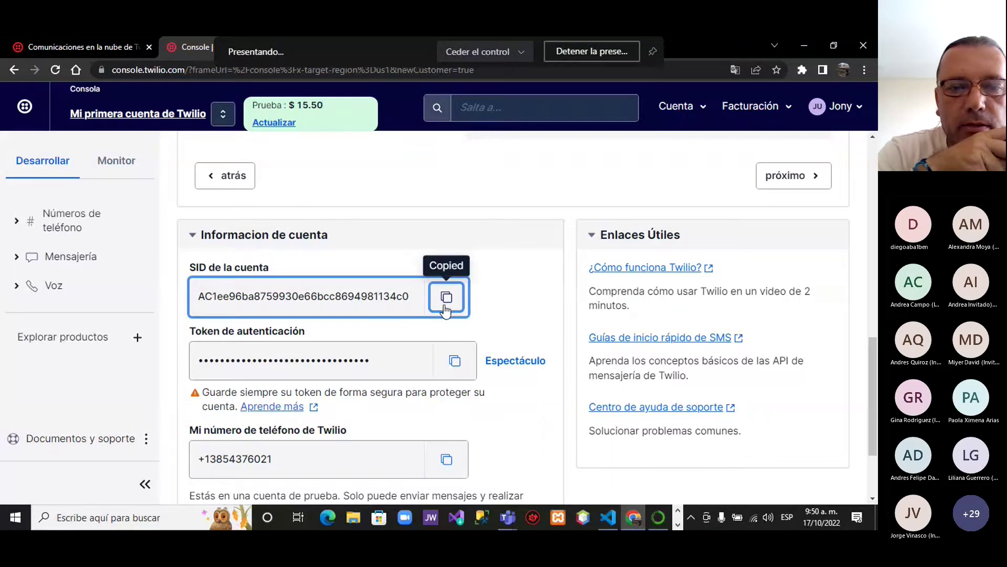
pyautogui.click(657, 520)
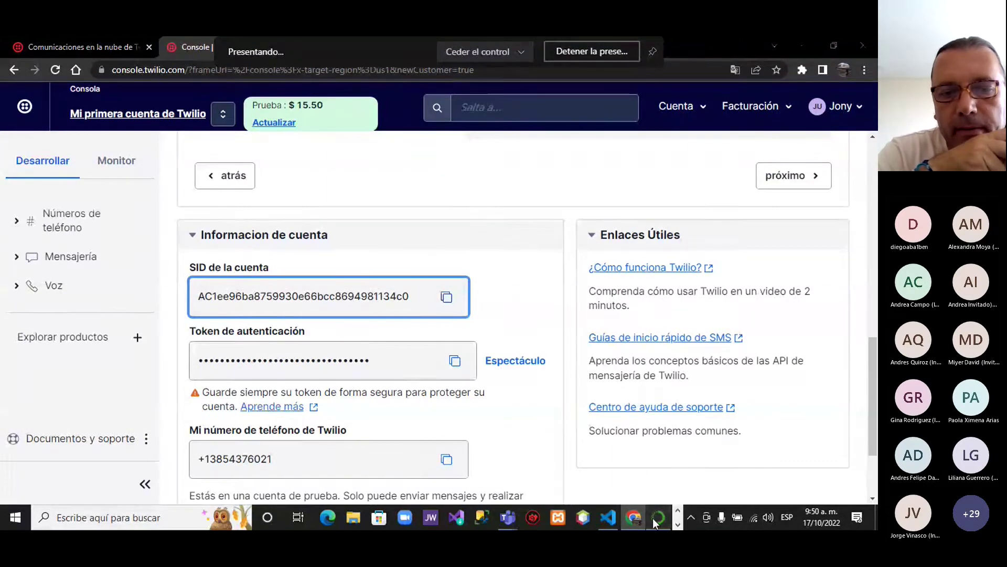
pyautogui.click(657, 520)
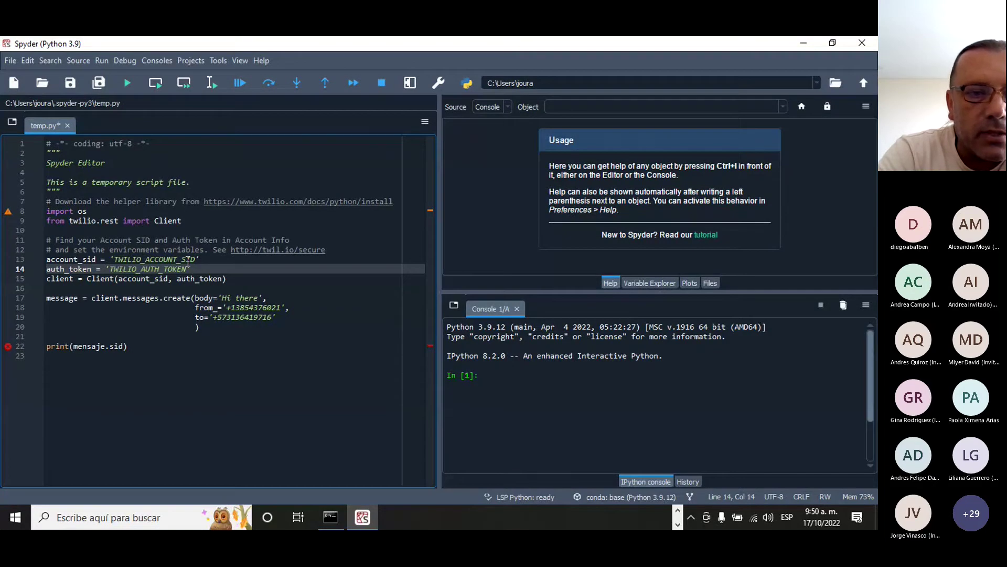
# Paste the account SID over 'TWILIO_ACCOUNT_SID' on line 13, then copy the Twilio auth token
pyautogui.moveTo(197, 259); pyautogui.dragTo(114, 258)
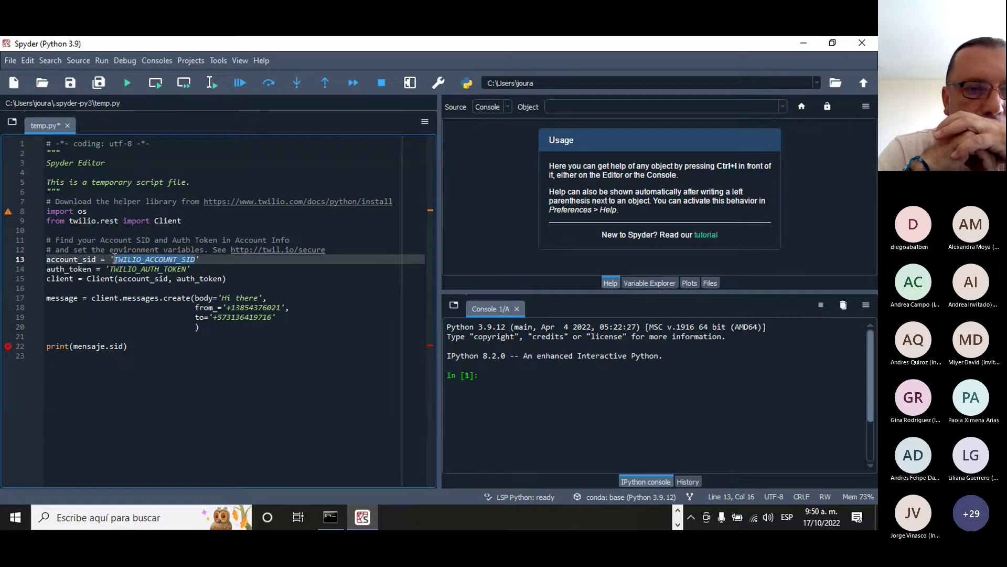
pyautogui.hotkey('ctrl', 'v')
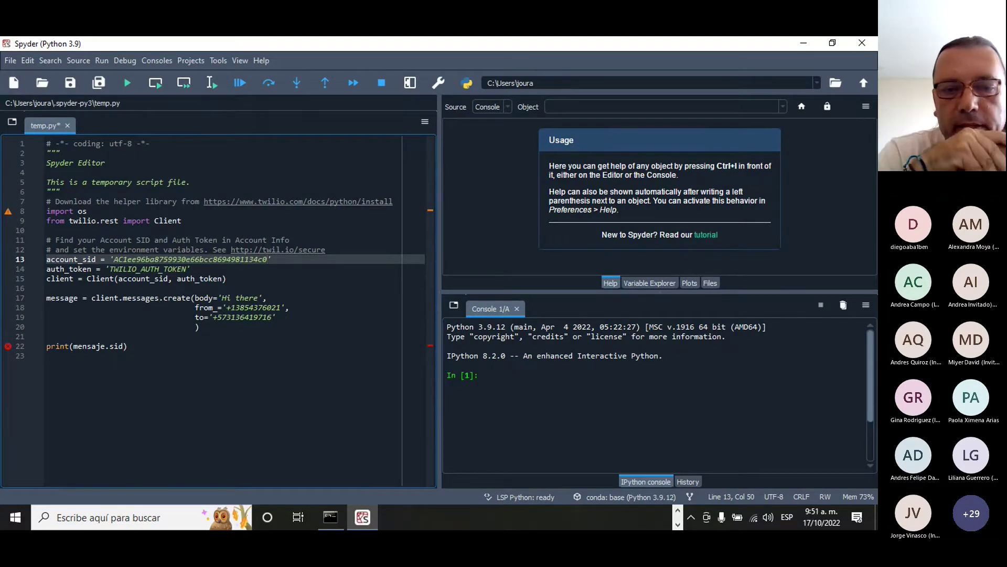
pyautogui.hotkey('alt', 'Tab')
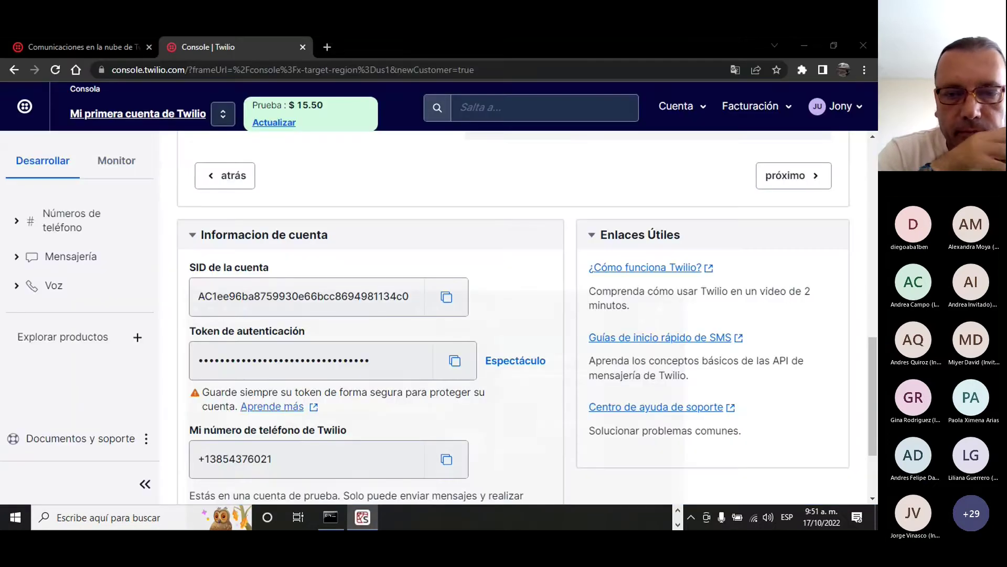
pyautogui.click(447, 297)
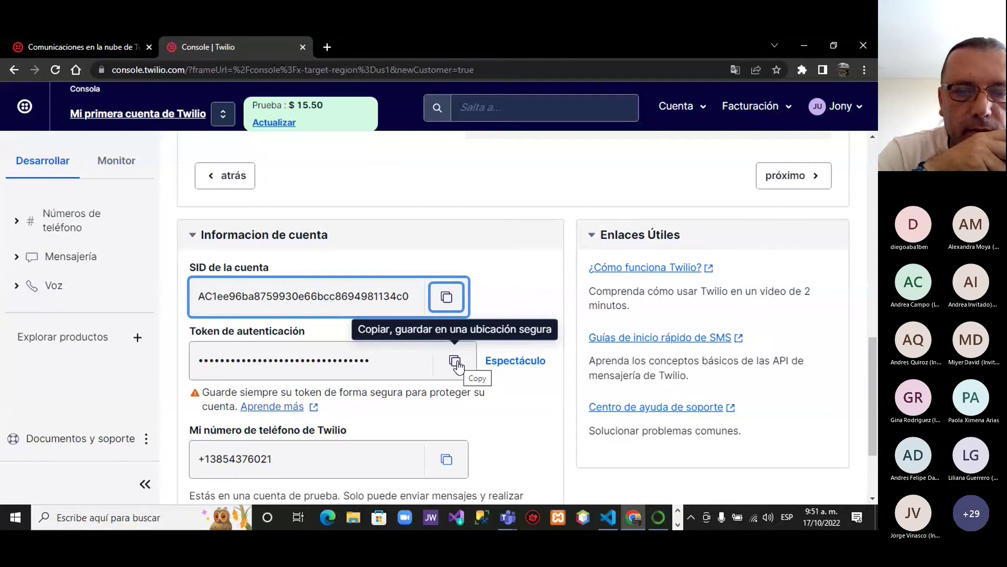
pyautogui.click(455, 361)
pyautogui.hotkey('alt', 'Tab')
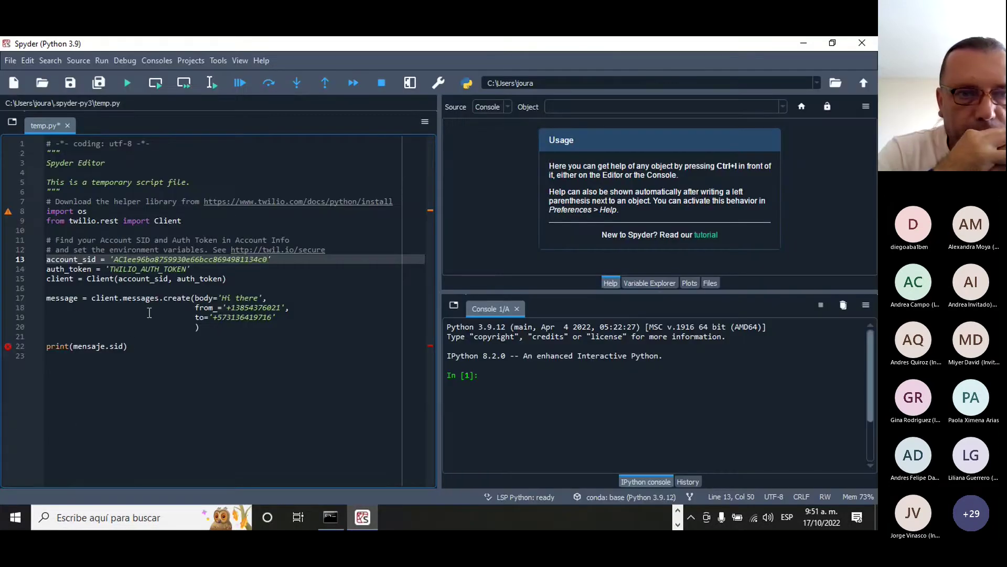
# Paste the auth token over 'TWILIO_AUTH_TOKEN' on line 14 and run temp.py
pyautogui.moveTo(187, 268); pyautogui.dragTo(111, 268)
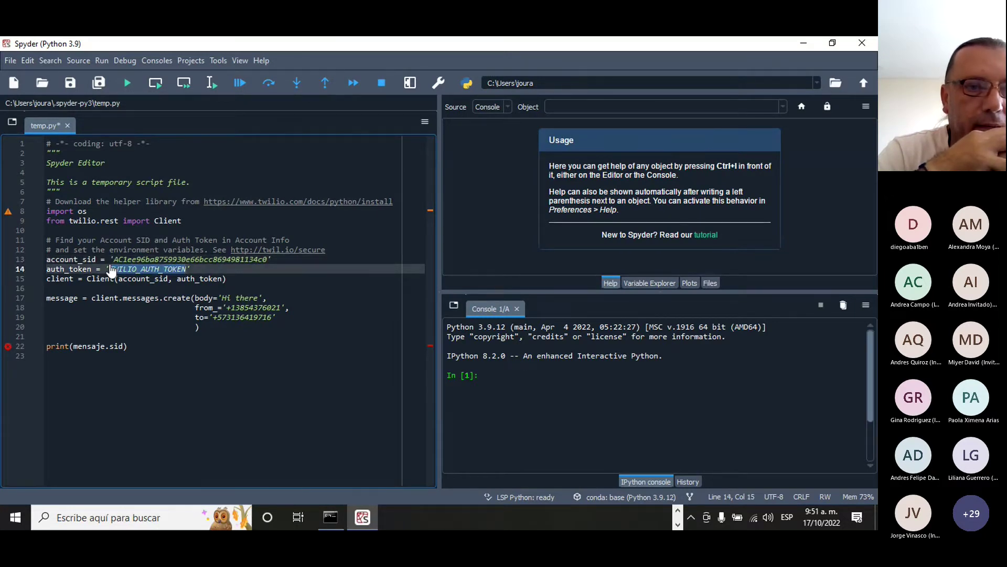
pyautogui.hotkey('ctrl', 'v')
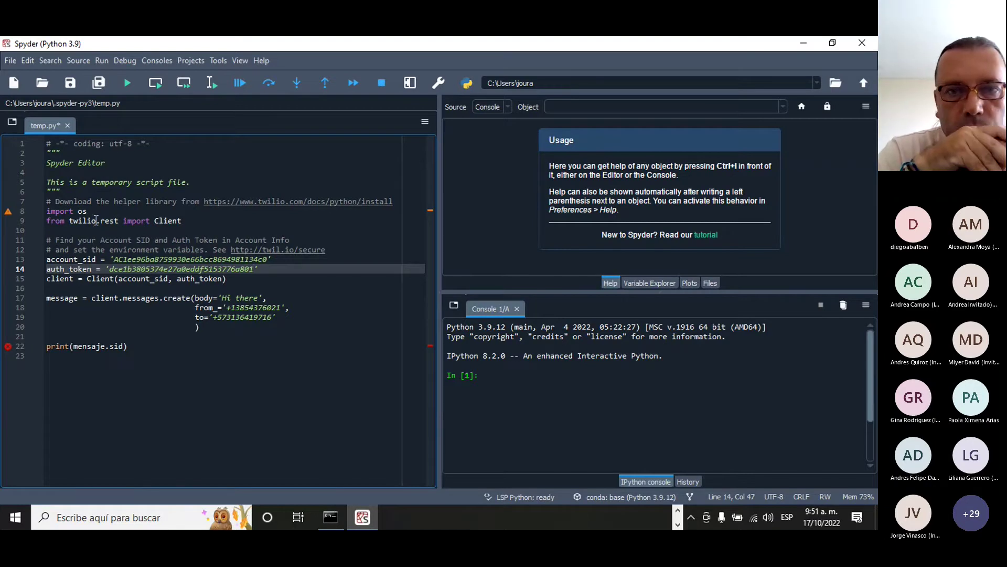
pyautogui.click(126, 83)
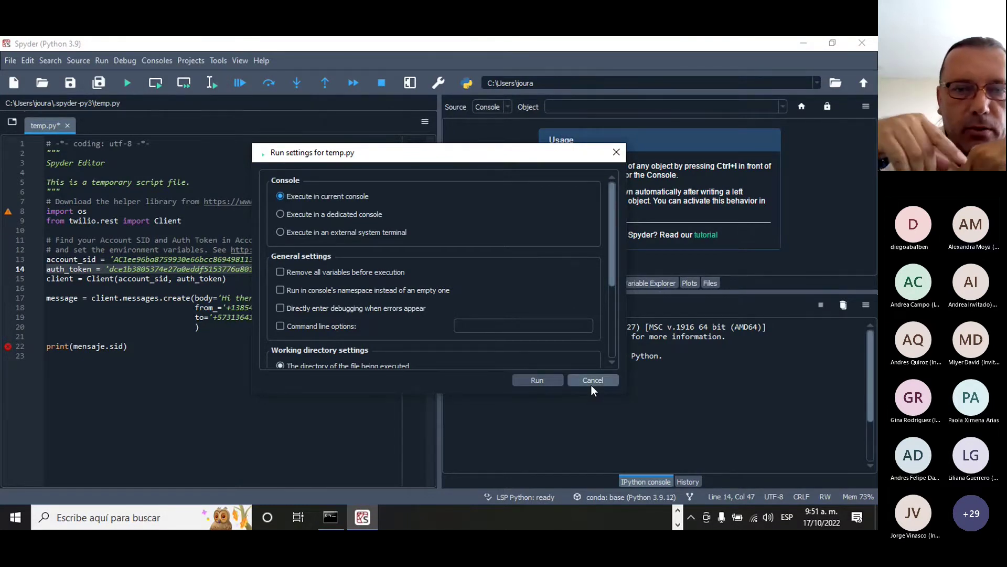
pyautogui.click(550, 383)
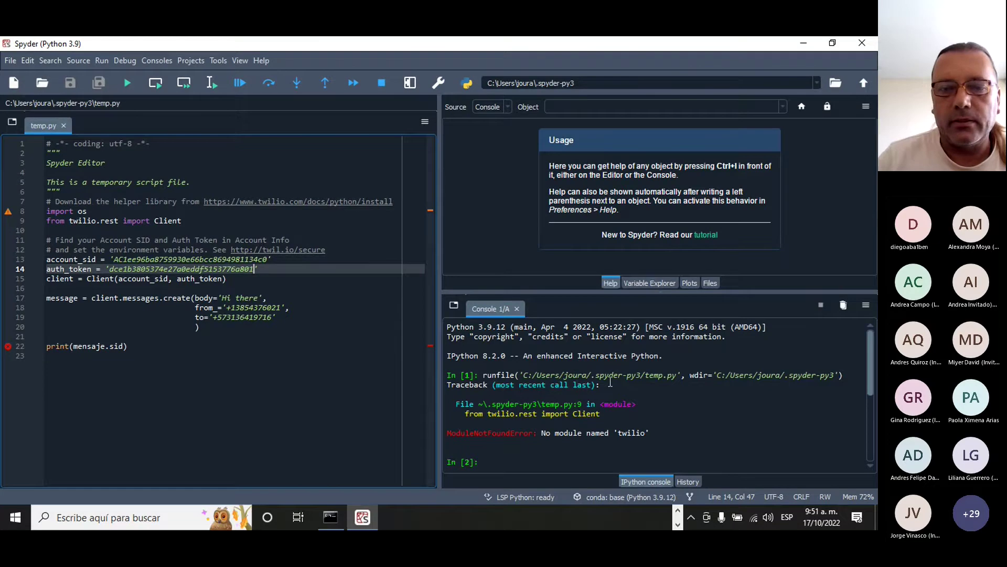
# Check both Twilio Console tabs in Chrome, then return to Anaconda Navigator's home page
pyautogui.click(370, 517)
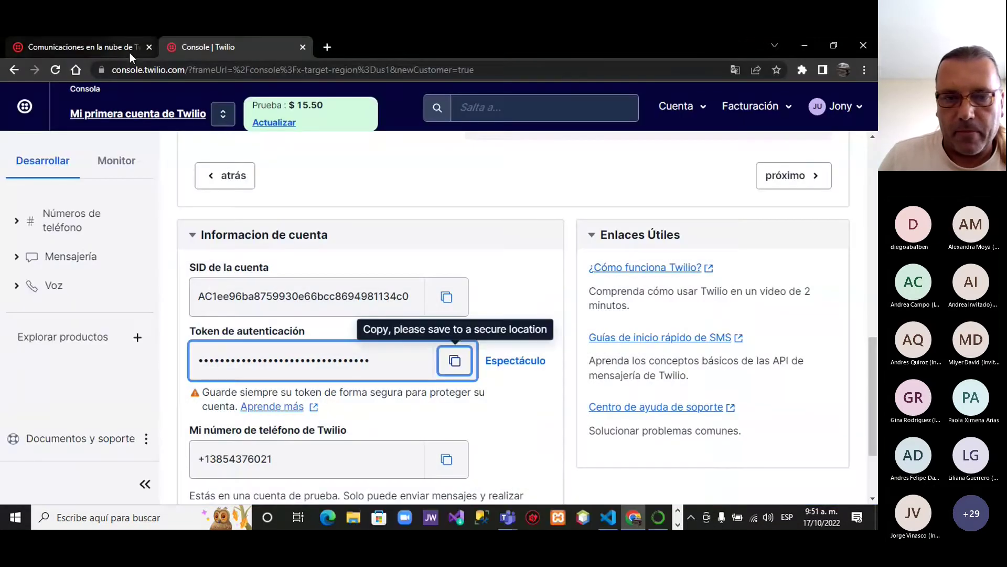
pyautogui.click(122, 47)
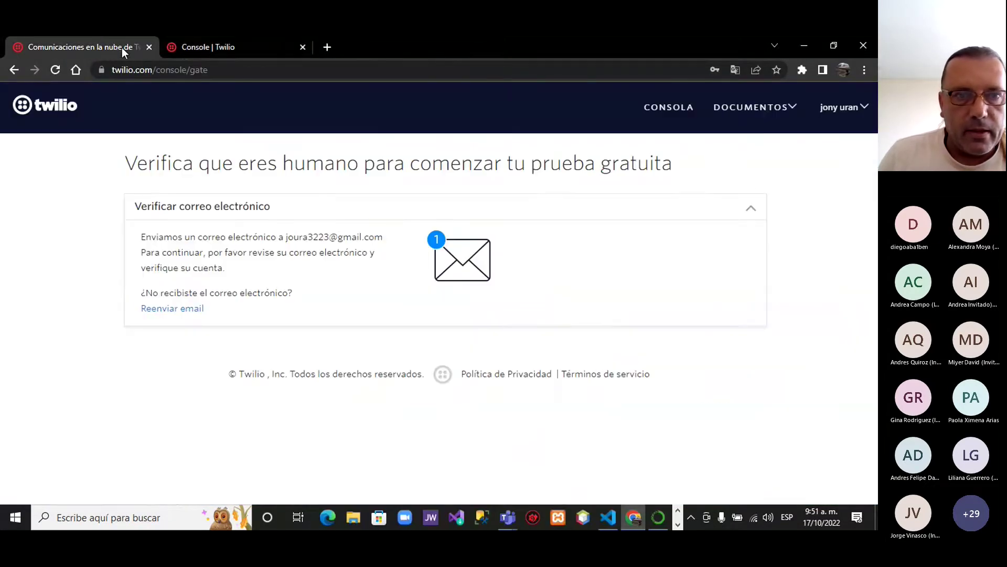
pyautogui.click(203, 49)
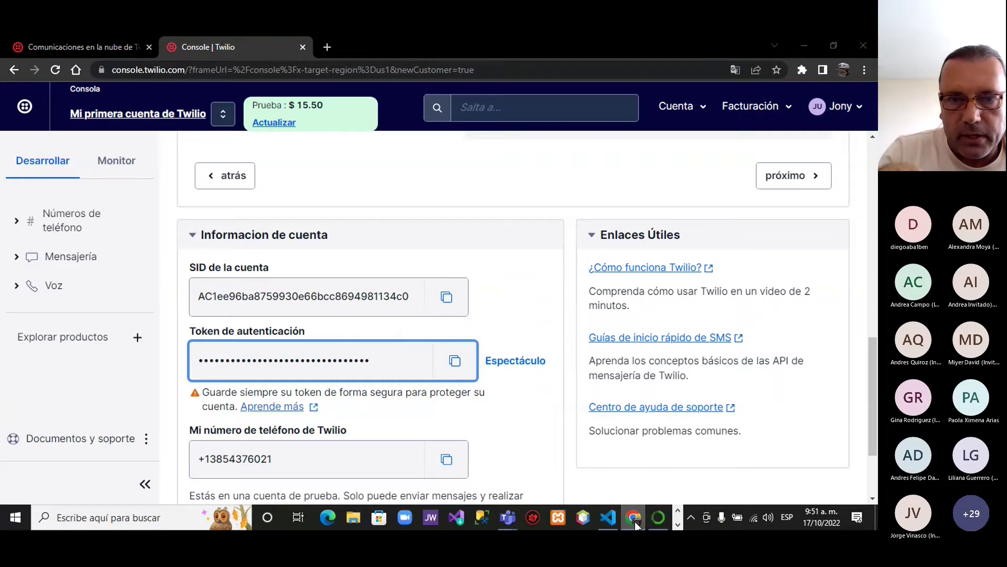
pyautogui.click(635, 521)
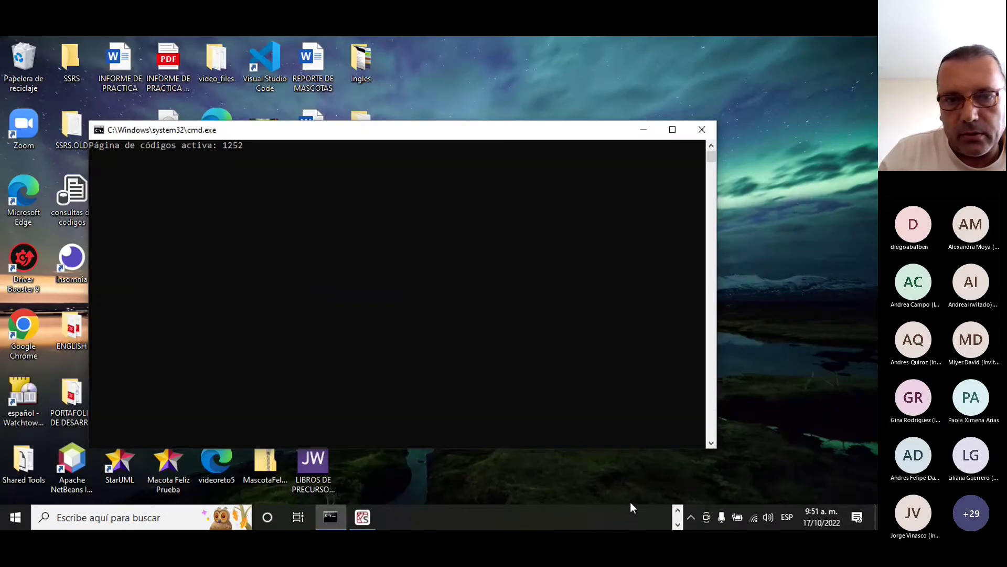
pyautogui.click(363, 517)
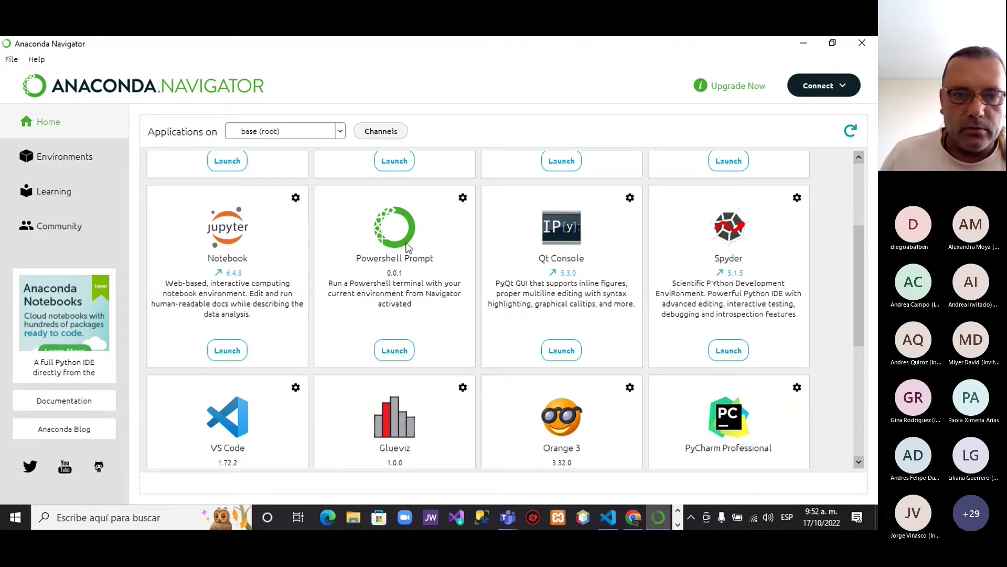
# Launch a PowerShell Prompt from Anaconda Navigator with the base (root) environment selected
pyautogui.click(395, 350)
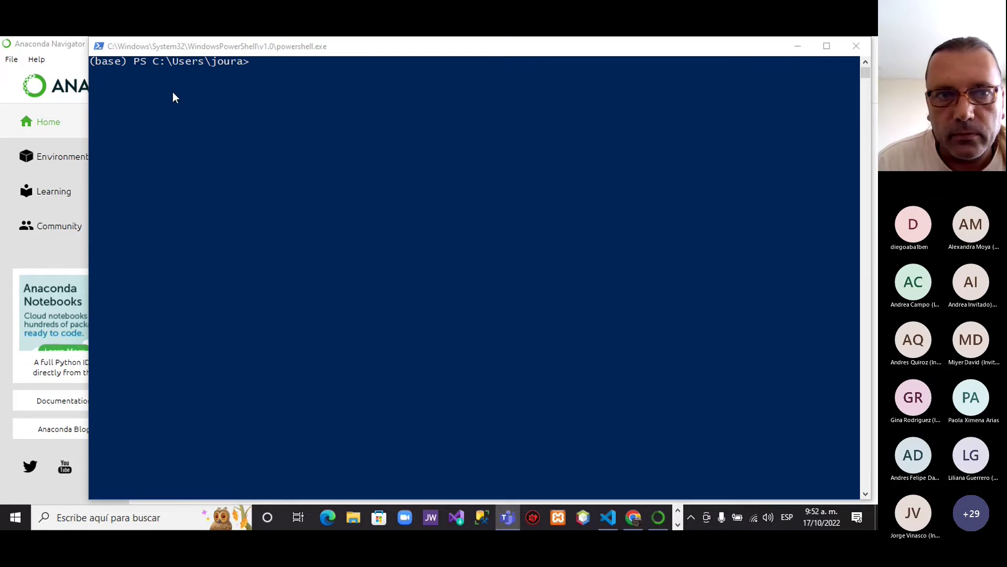
# Run 'conda install -c conda-forge twilio' and bring up its install plan at the proceed prompt
pyautogui.click(259, 64)
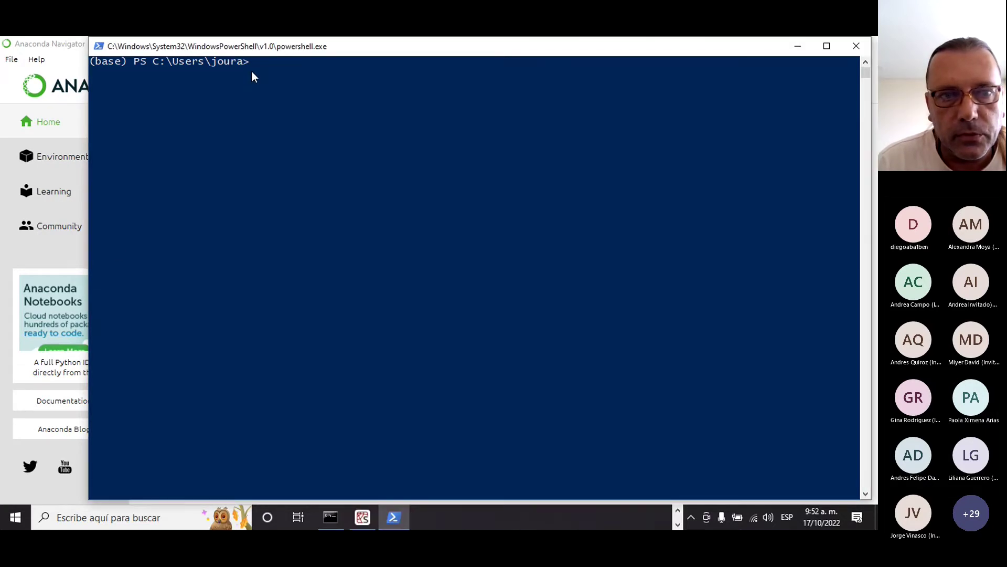
pyautogui.hotkey('ctrl', 'v')
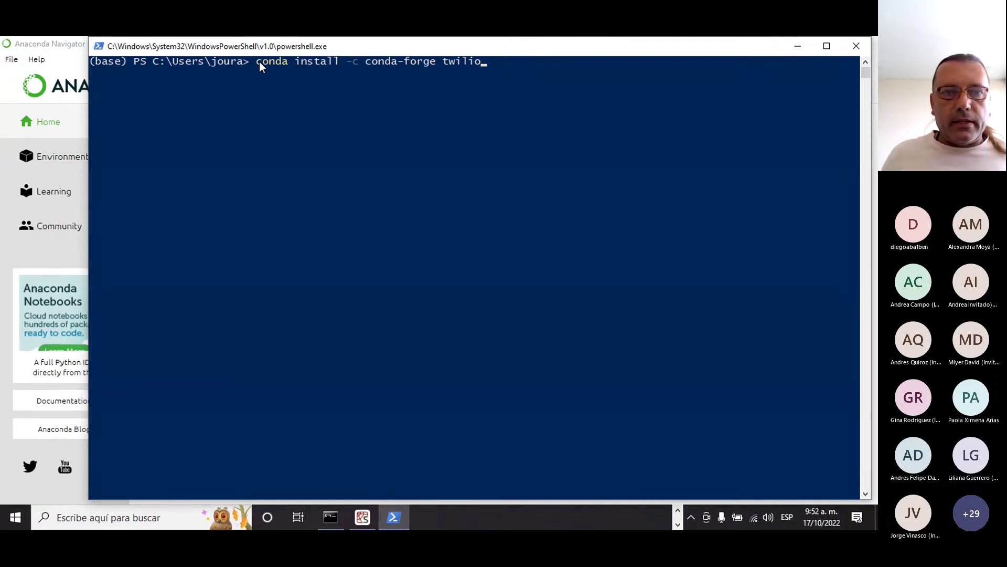
pyautogui.press('Return')
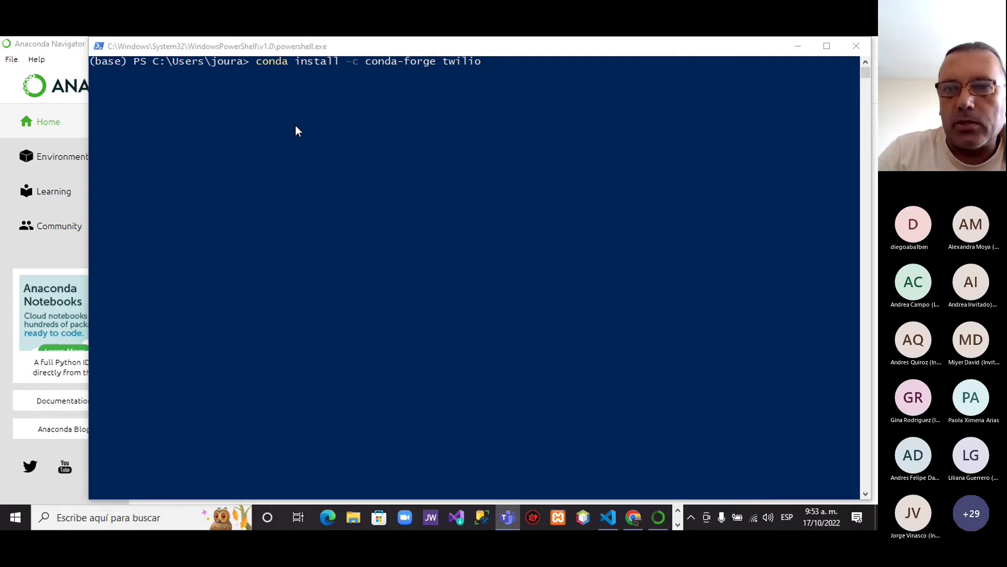
pyautogui.press('Return')
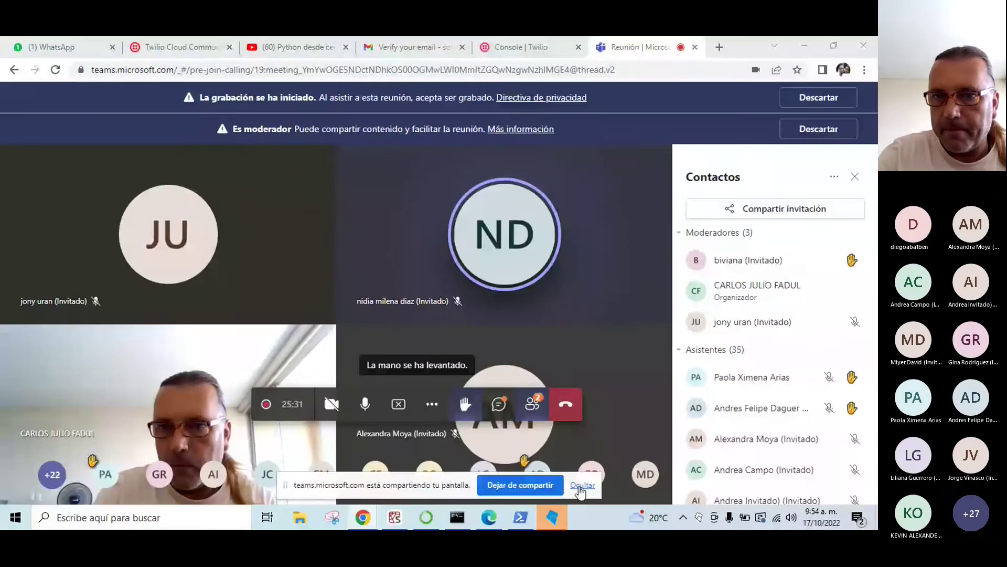
pyautogui.click(580, 486)
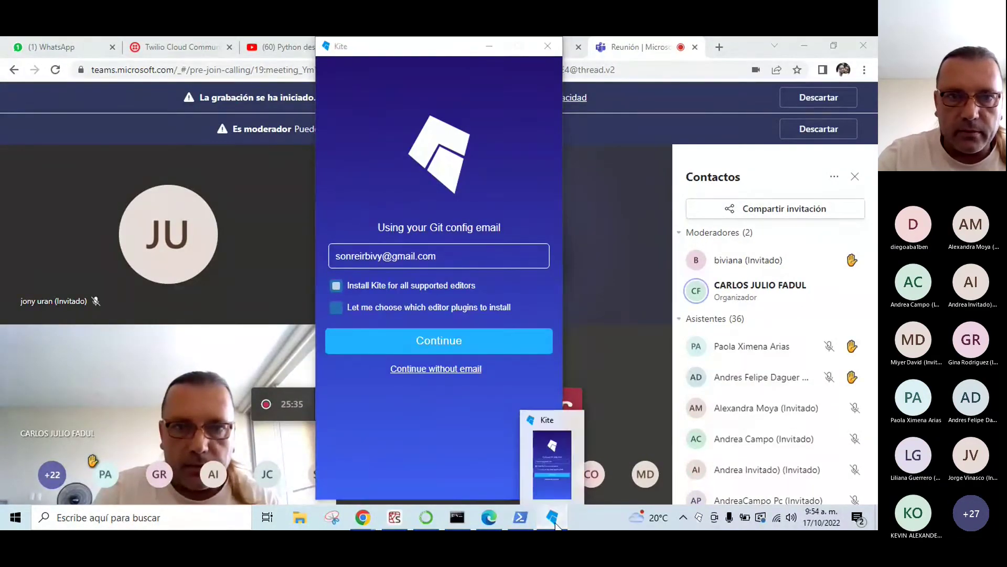
pyautogui.click(553, 519)
pyautogui.click(520, 519)
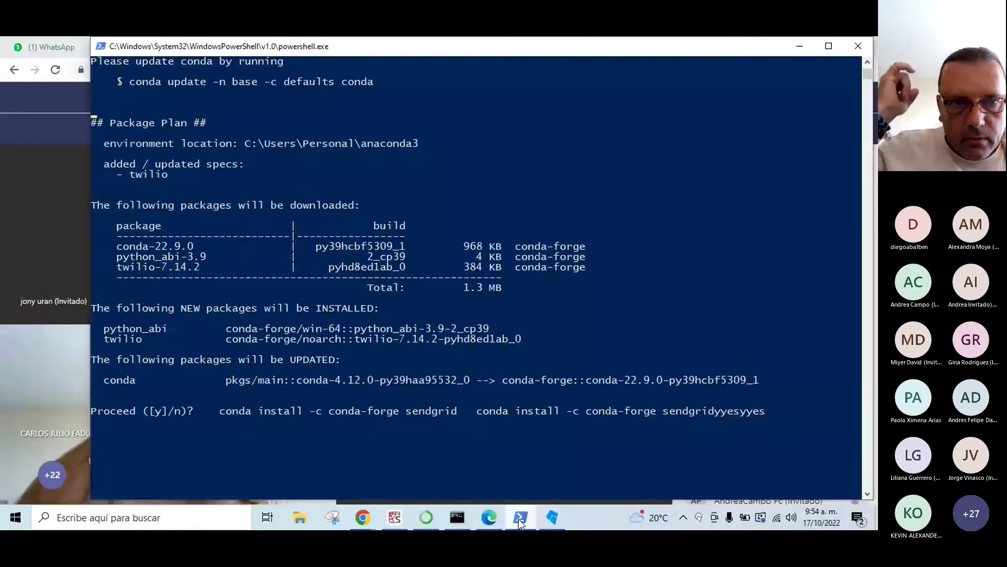
# Erase the stray pasted sendgrid text after the 'Proceed ([y]/n)?' prompt
pyautogui.click(776, 412)
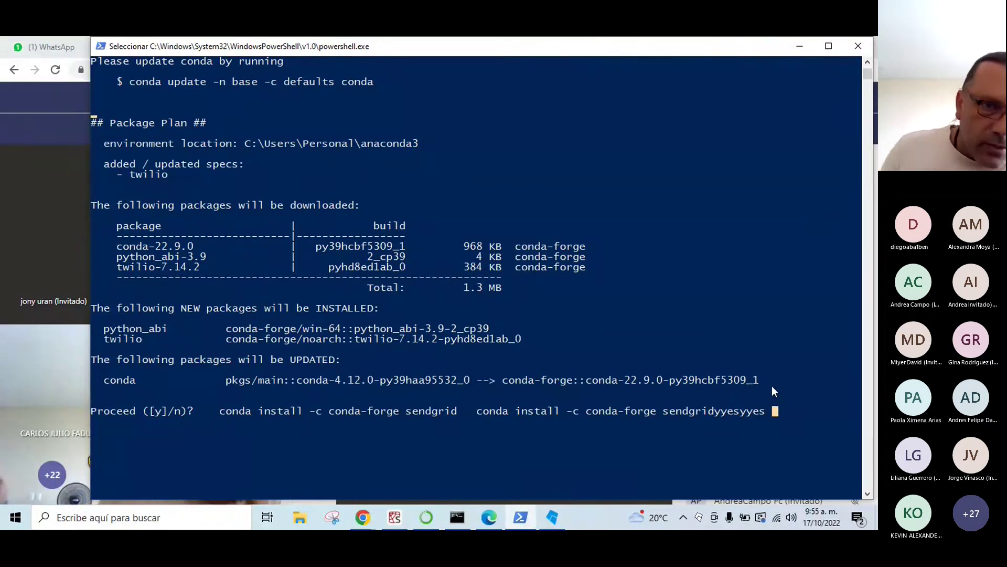
pyautogui.press('BackSpace')
pyautogui.press('BackSpace')
pyautogui.press('BackSpace')
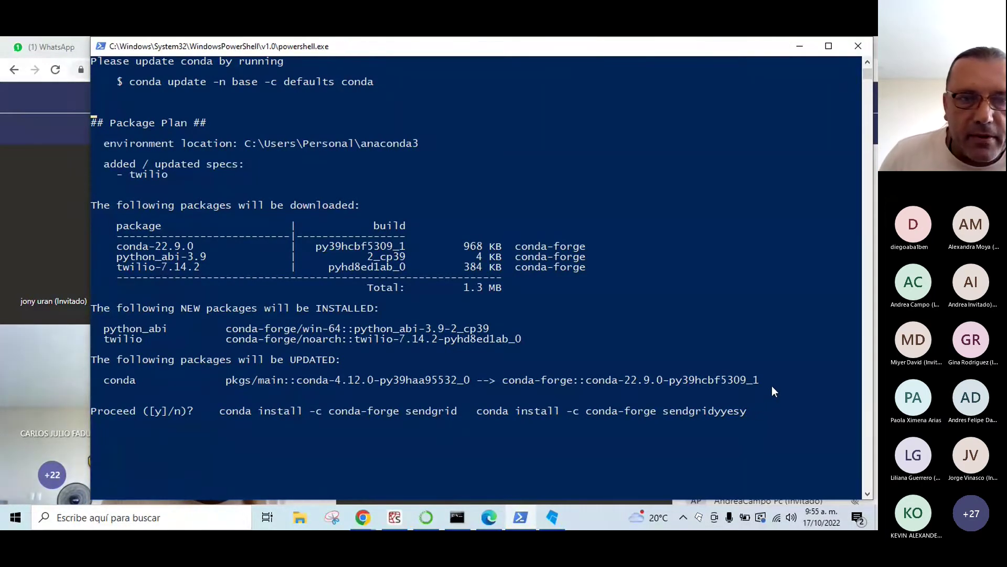
pyautogui.press('BackSpace')
pyautogui.press('BackSpace')
pyautogui.press('BackSpace')
pyautogui.press('BackSpace')
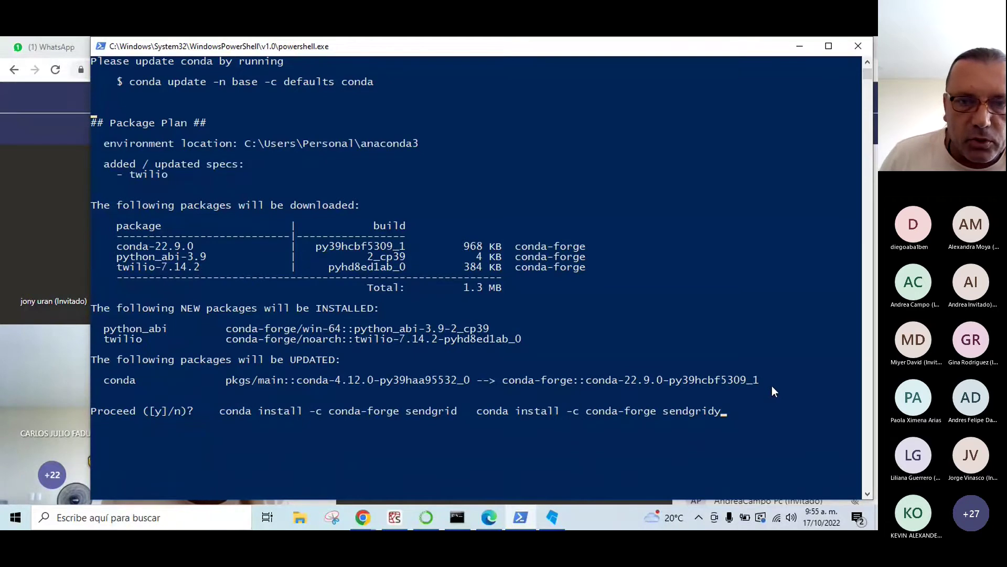
pyautogui.press('BackSpace')
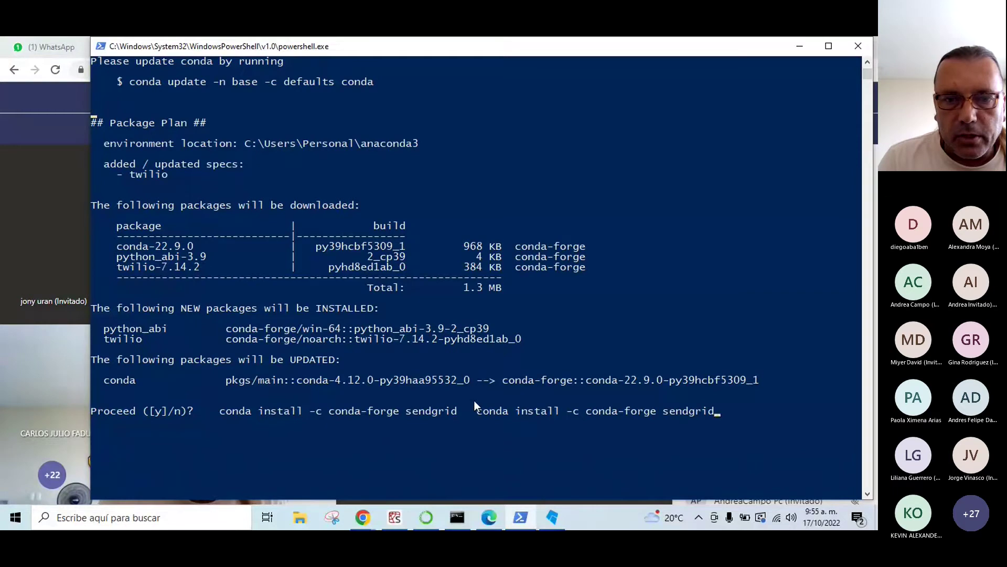
pyautogui.press('BackSpace')
pyautogui.press('BackSpace')
pyautogui.press('BackSpace')
pyautogui.press('BackSpace')
pyautogui.press('BackSpace')
pyautogui.press('BackSpace')
pyautogui.press('BackSpace')
pyautogui.press('BackSpace')
pyautogui.press('BackSpace')
pyautogui.press('BackSpace')
pyautogui.press('BackSpace')
pyautogui.press('BackSpace')
pyautogui.press('BackSpace')
pyautogui.press('BackSpace')
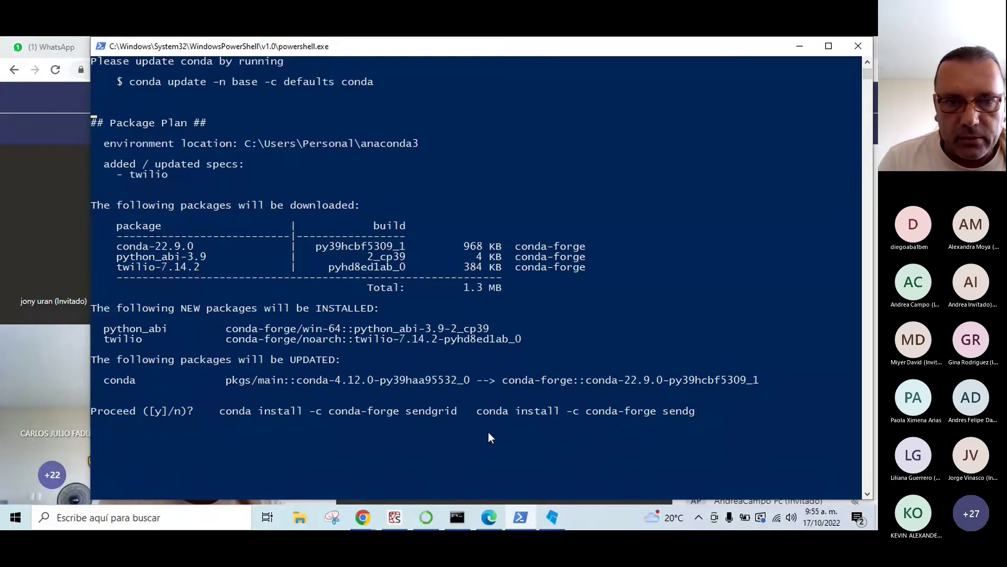
pyautogui.press('BackSpace')
pyautogui.press('BackSpace')
pyautogui.press('BackSpace')
pyautogui.press('BackSpace')
pyautogui.press('BackSpace')
pyautogui.press('BackSpace')
pyautogui.press('BackSpace')
pyautogui.press('BackSpace')
pyautogui.press('BackSpace')
pyautogui.press('BackSpace')
pyautogui.press('BackSpace')
pyautogui.press('BackSpace')
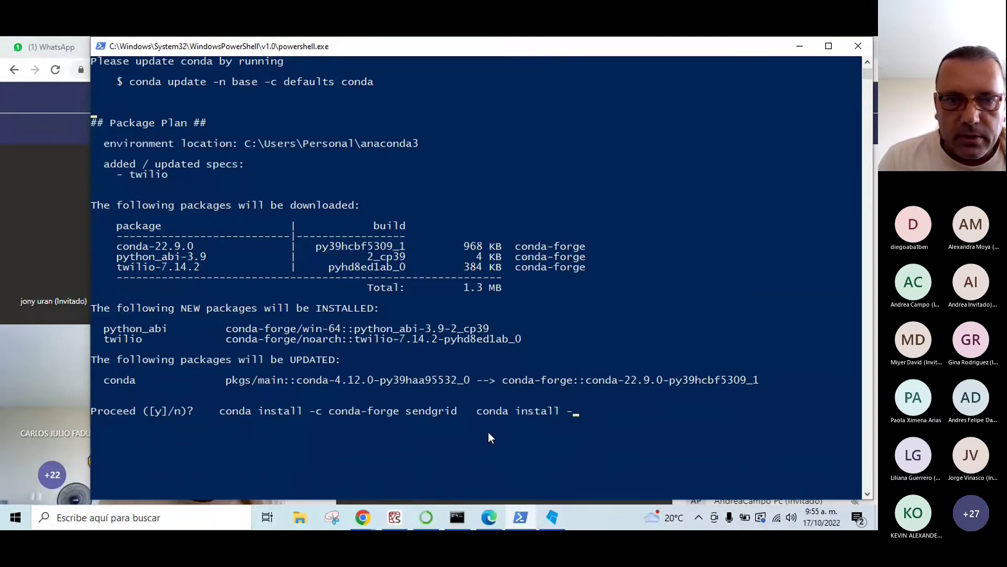
pyautogui.press('BackSpace')
pyautogui.press('BackSpace')
pyautogui.press('BackSpace')
pyautogui.press('BackSpace')
pyautogui.press('BackSpace')
pyautogui.press('BackSpace')
pyautogui.press('BackSpace')
pyautogui.press('BackSpace')
pyautogui.press('BackSpace')
pyautogui.press('BackSpace')
pyautogui.press('BackSpace')
pyautogui.press('BackSpace')
pyautogui.press('BackSpace')
pyautogui.press('BackSpace')
pyautogui.press('BackSpace')
pyautogui.press('BackSpace')
pyautogui.press('BackSpace')
pyautogui.press('BackSpace')
pyautogui.press('BackSpace')
pyautogui.press('BackSpace')
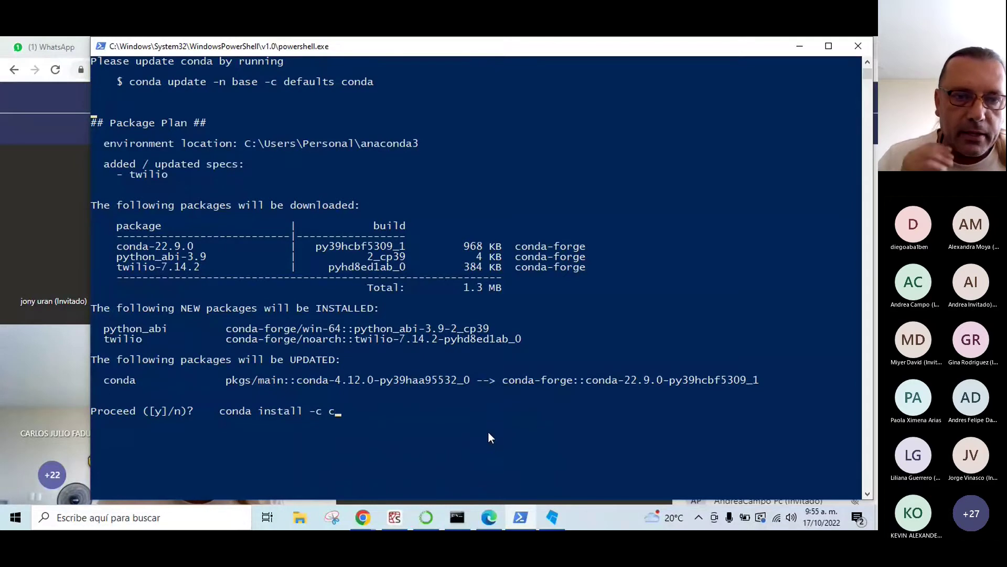
pyautogui.press('BackSpace')
pyautogui.press('BackSpace')
pyautogui.press('BackSpace')
pyautogui.press('BackSpace')
pyautogui.press('BackSpace')
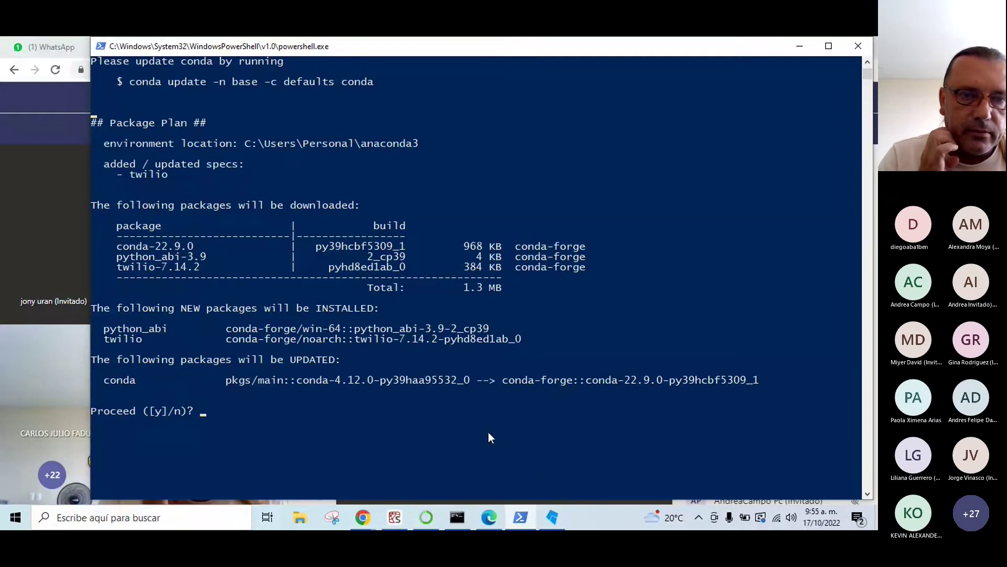
# Answer y to finish installing twilio 7.14.2 and conda 22.9.0 from conda-forge
pyautogui.click(488, 432)
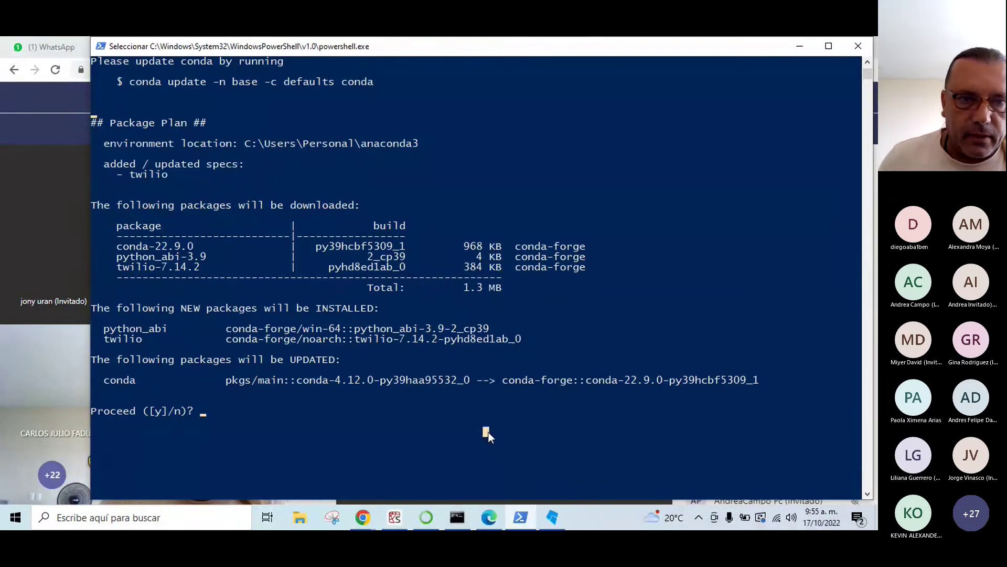
pyautogui.press('Escape')
pyautogui.write('y')
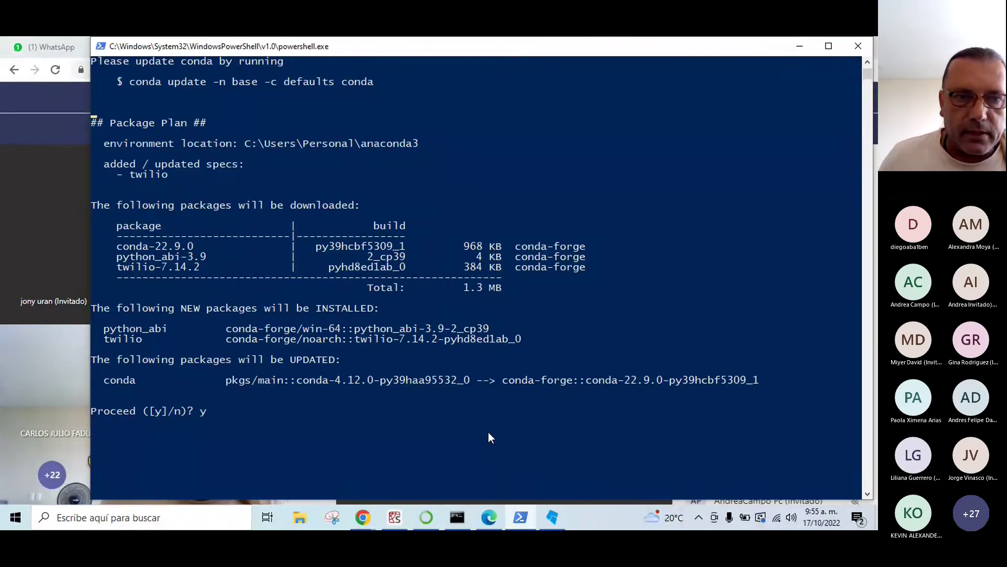
pyautogui.press('Return')
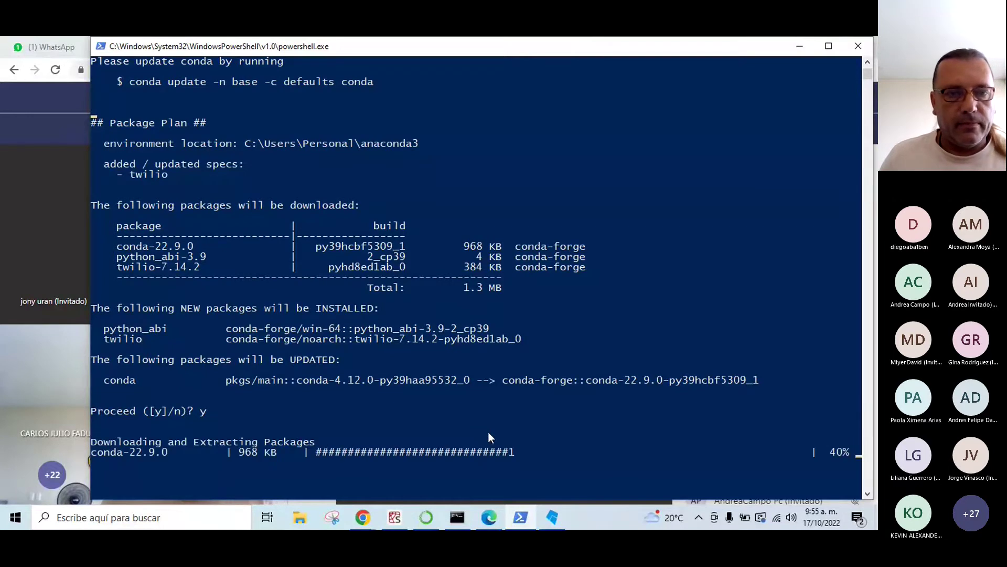
pyautogui.scroll(3, 475, 428)
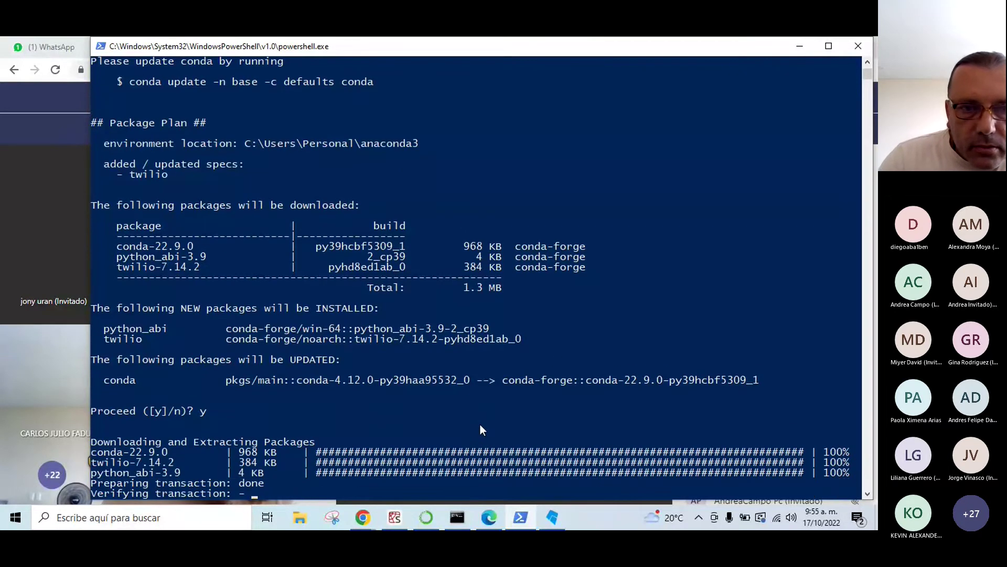
pyautogui.scroll(-10, 486, 421)
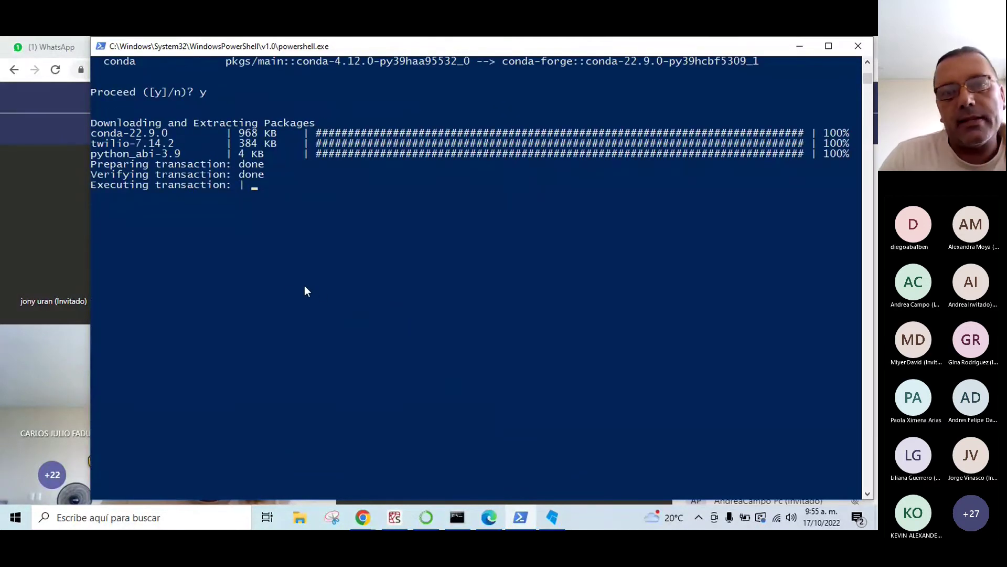
pyautogui.moveTo(362, 521)
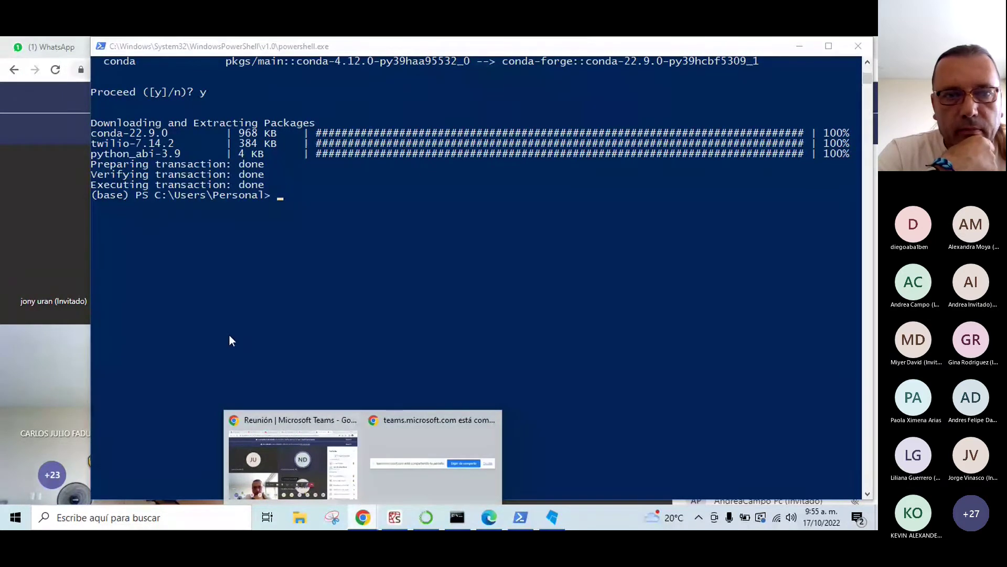
# Copy the 'conda install -c conda-forge sendgrid' command from the WhatsApp Web group chat
pyautogui.click(363, 518)
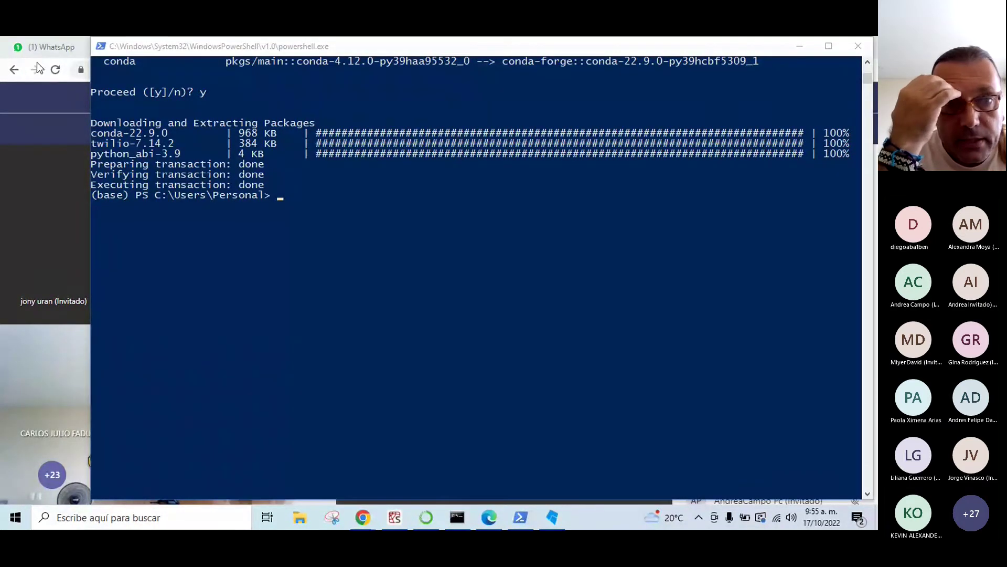
pyautogui.scroll(-1, 440, 417)
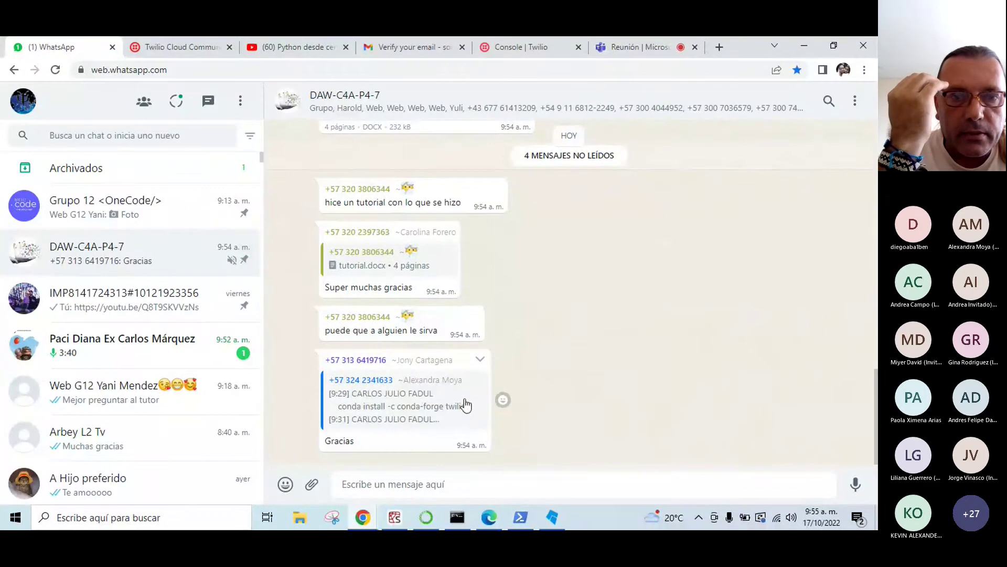
pyautogui.scroll(5, 436, 346)
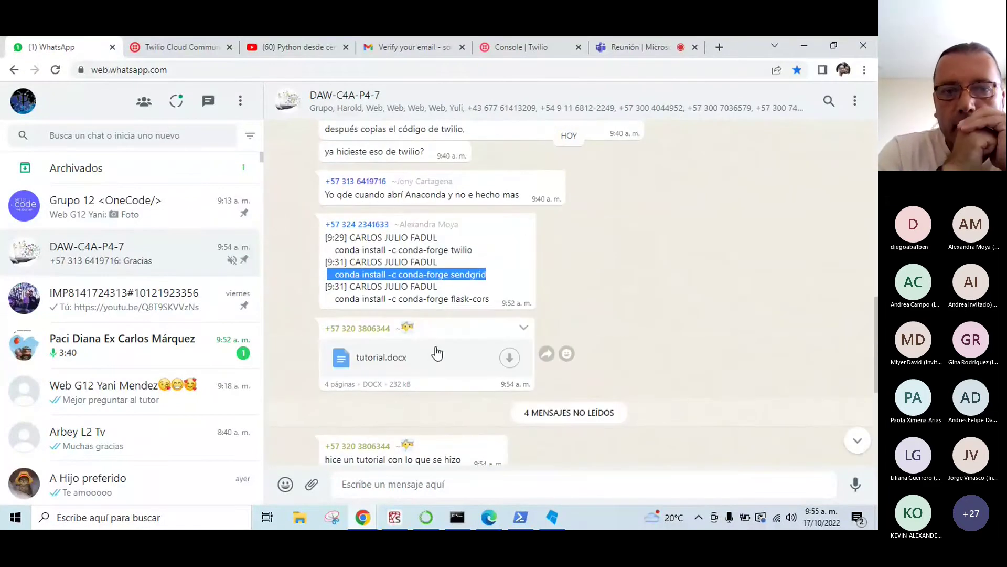
pyautogui.rightClick(398, 273)
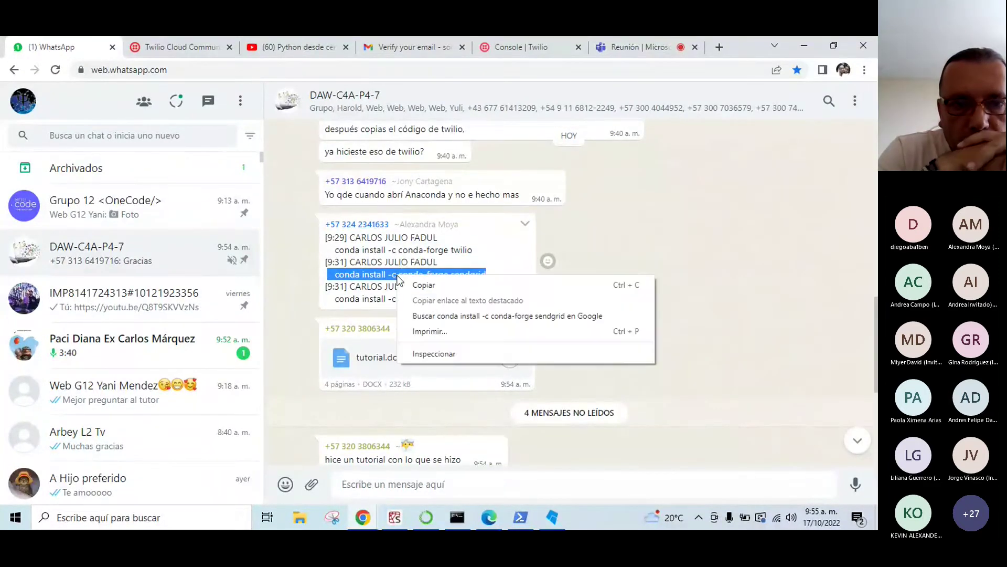
pyautogui.click(430, 286)
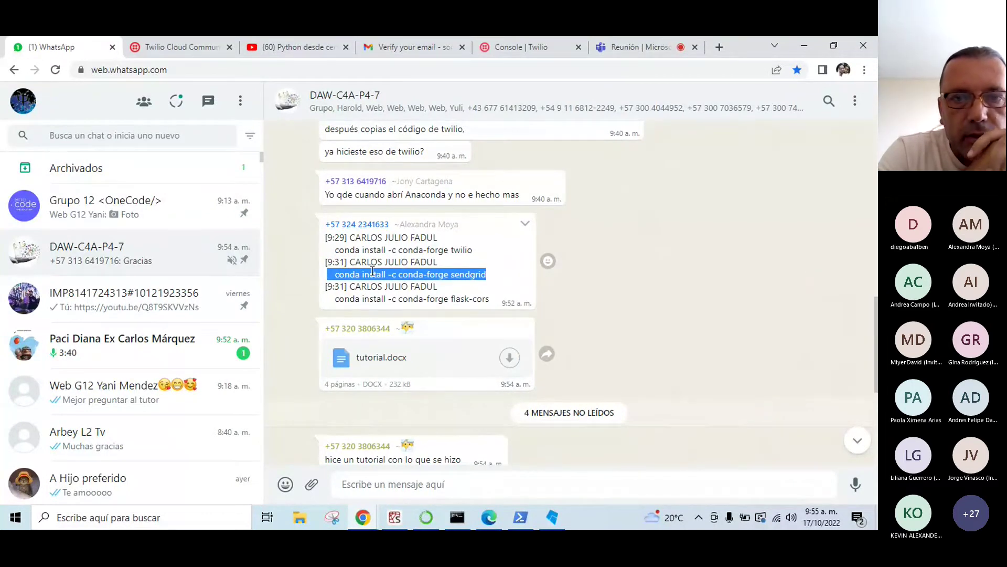
pyautogui.click(519, 519)
# Paste and run 'conda install -c conda-forge sendgrid' at the (base) prompt
pyautogui.rightClick(297, 199)
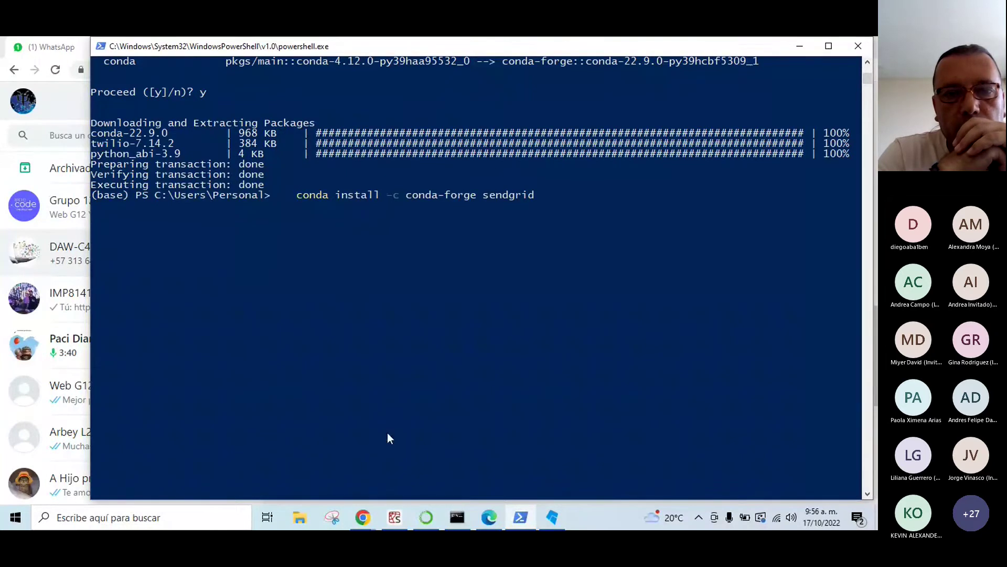
pyautogui.press('Return')
pyautogui.moveTo(426, 519)
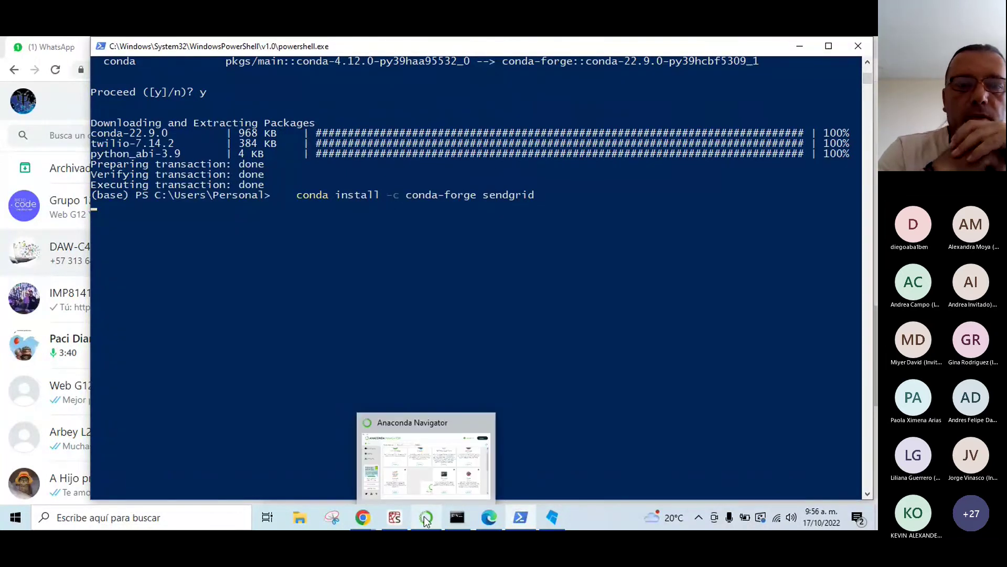
# Reformat the Twilio script in temp.py with Autopep8
pyautogui.click(395, 520)
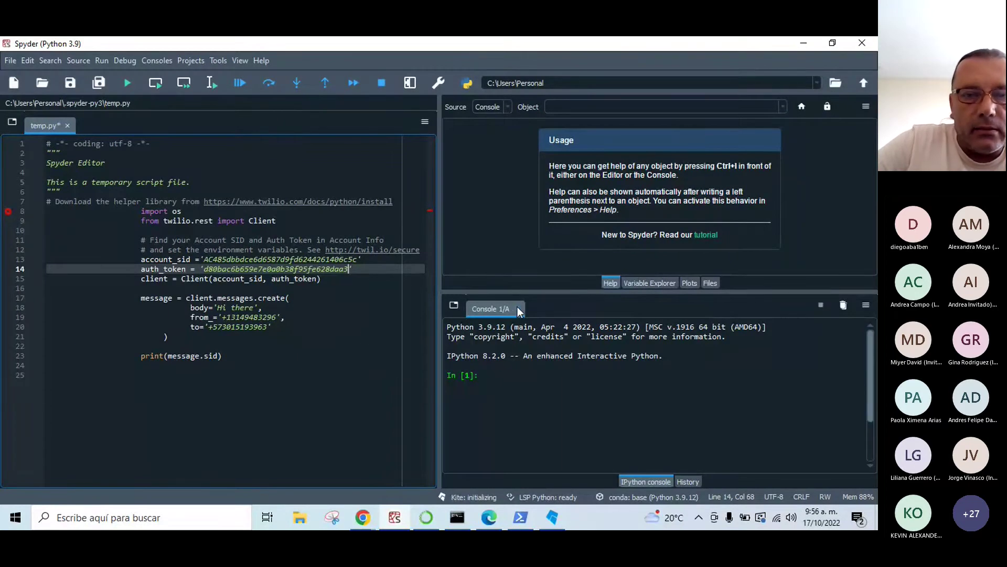
pyautogui.rightClick(314, 356)
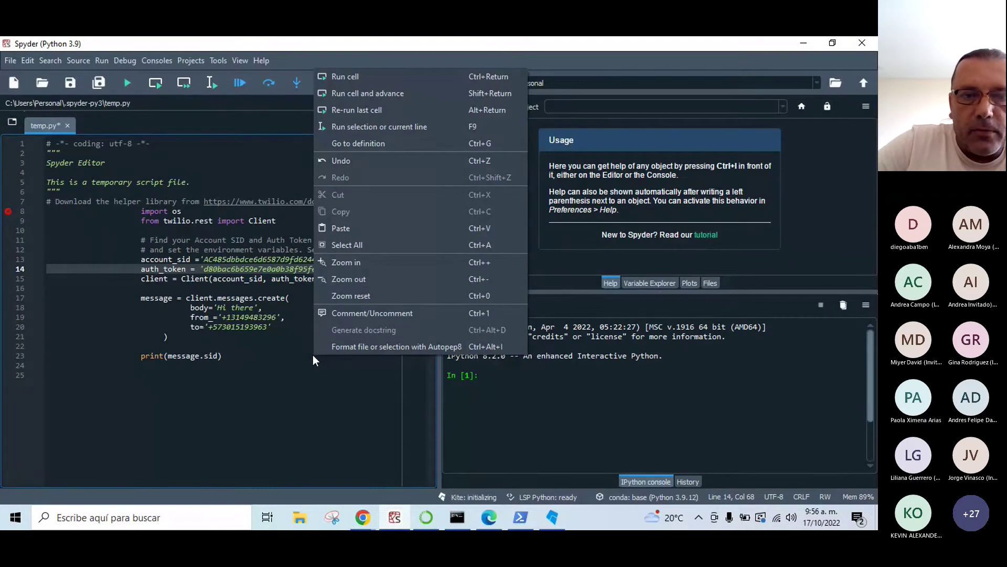
pyautogui.click(352, 348)
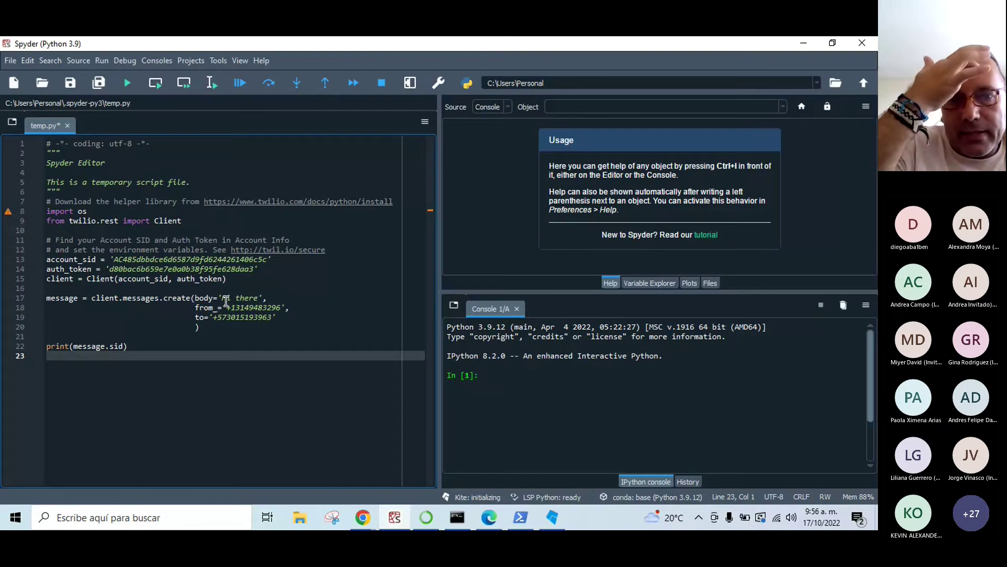
# Replace the SMS body text 'Hi' with 'hola Pelagatos'
pyautogui.click(261, 299)
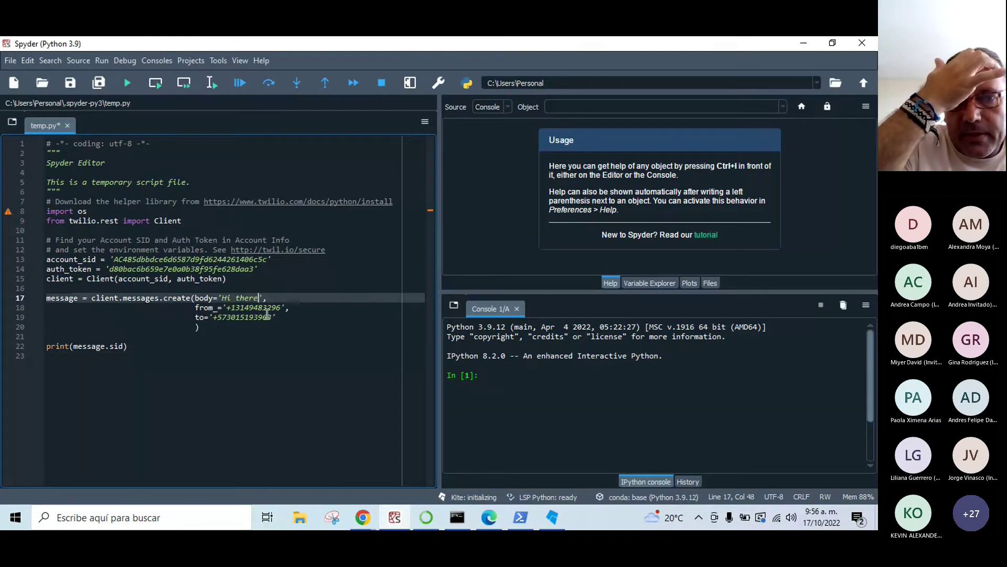
pyautogui.press('BackSpace')
pyautogui.press('BackSpace')
pyautogui.press('BackSpace')
pyautogui.press('BackSpace')
pyautogui.press('BackSpace')
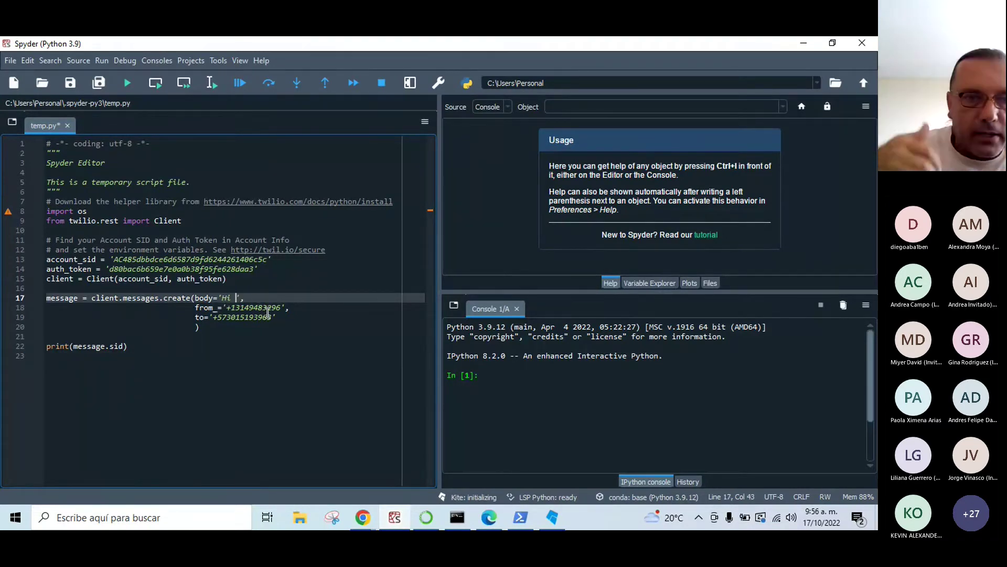
pyautogui.press('BackSpace')
pyautogui.press('BackSpace')
pyautogui.press('BackSpace')
pyautogui.write('hola')
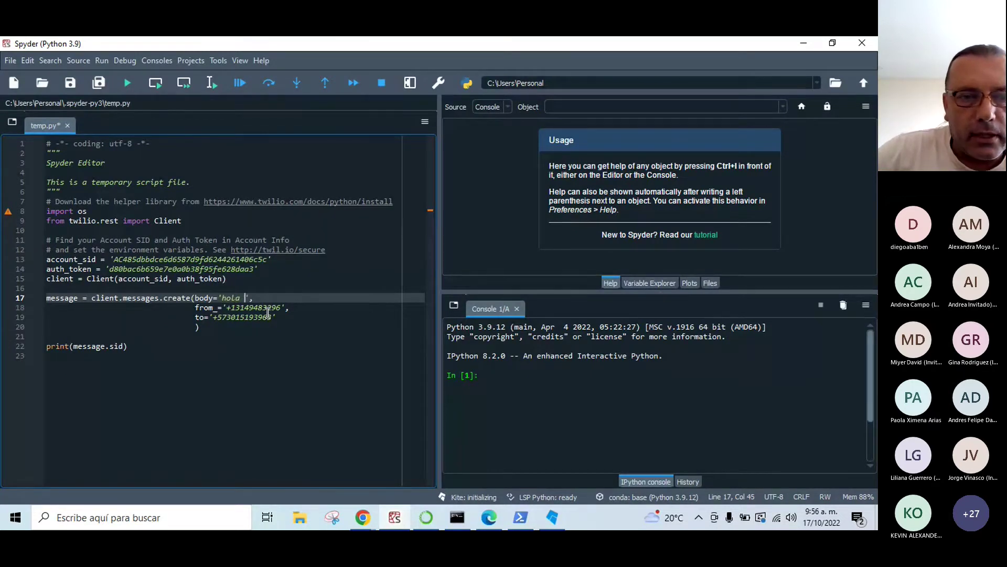
pyautogui.write(' B')
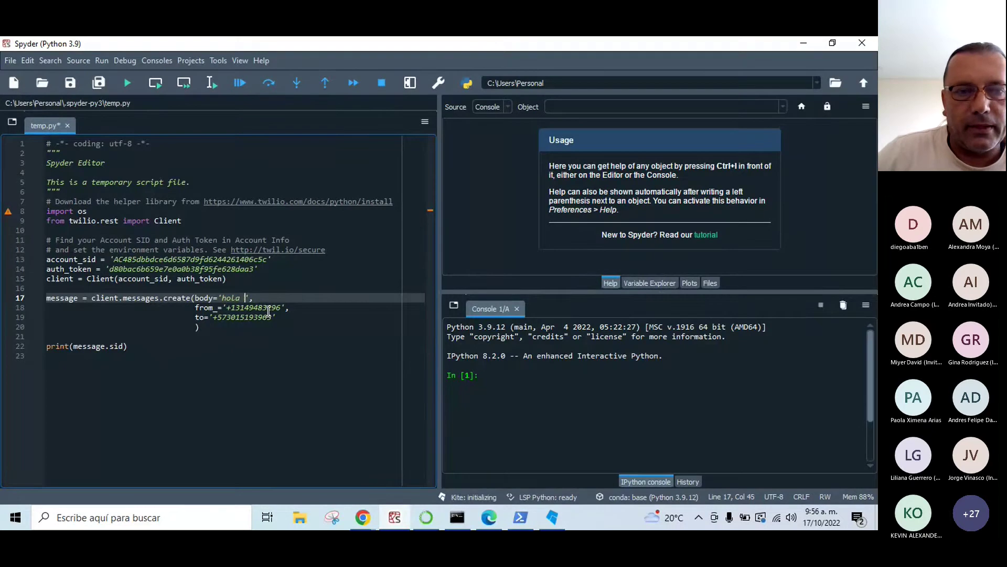
pyautogui.write('ela')
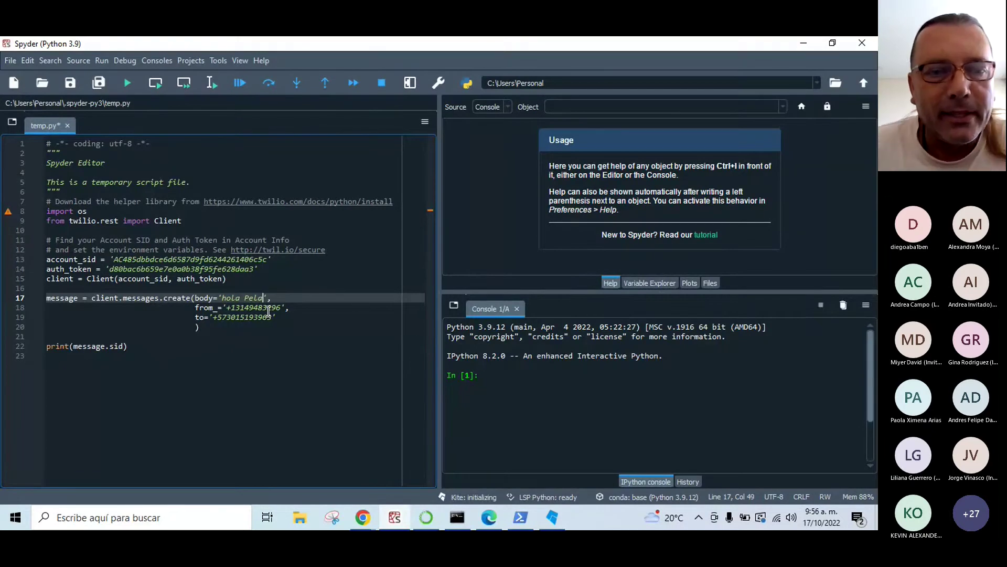
pyautogui.write('gatos')
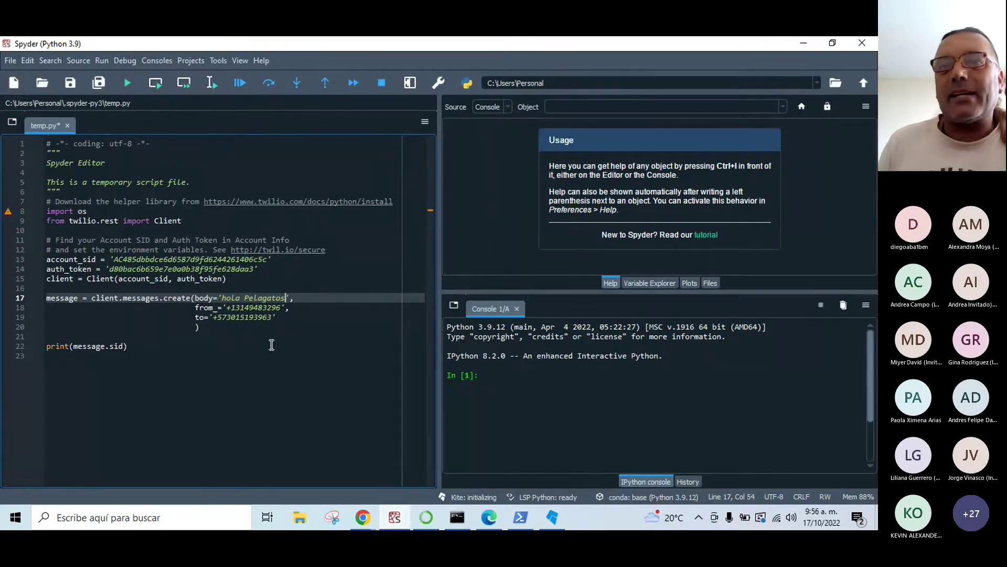
pyautogui.click(126, 348)
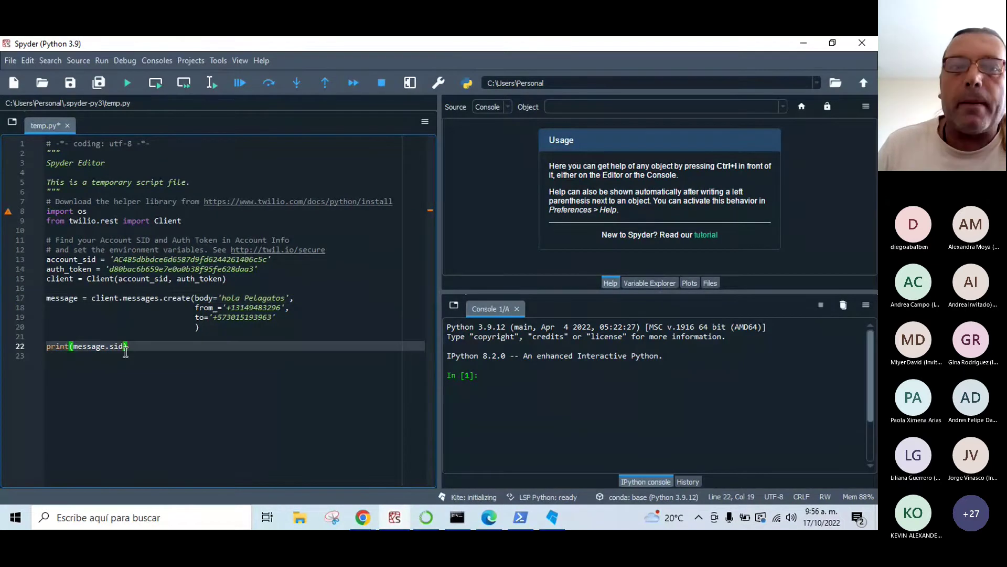
# Confirm with y to install sendgrid 6.0.5 and python_http_client 3.3.7
pyautogui.click(522, 518)
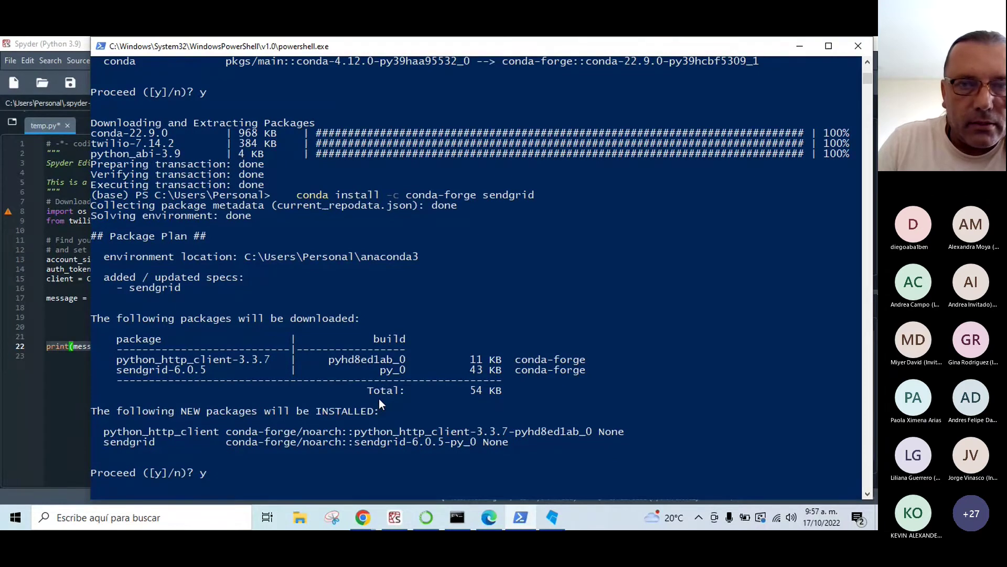
pyautogui.write('y')
pyautogui.press('Return')
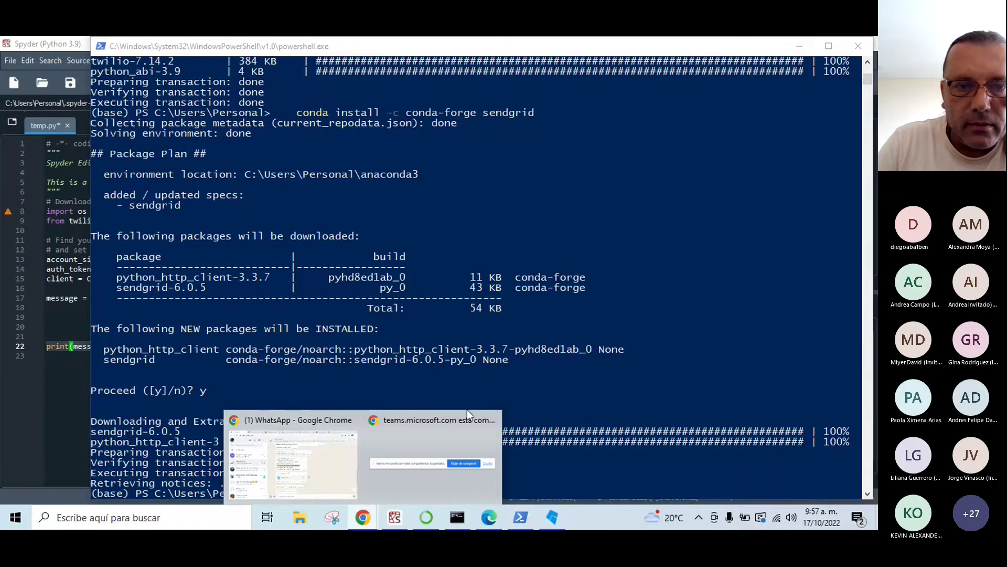
# Copy the flask-cors conda install command from the WhatsApp Web chat
pyautogui.click(278, 422)
pyautogui.click(278, 423)
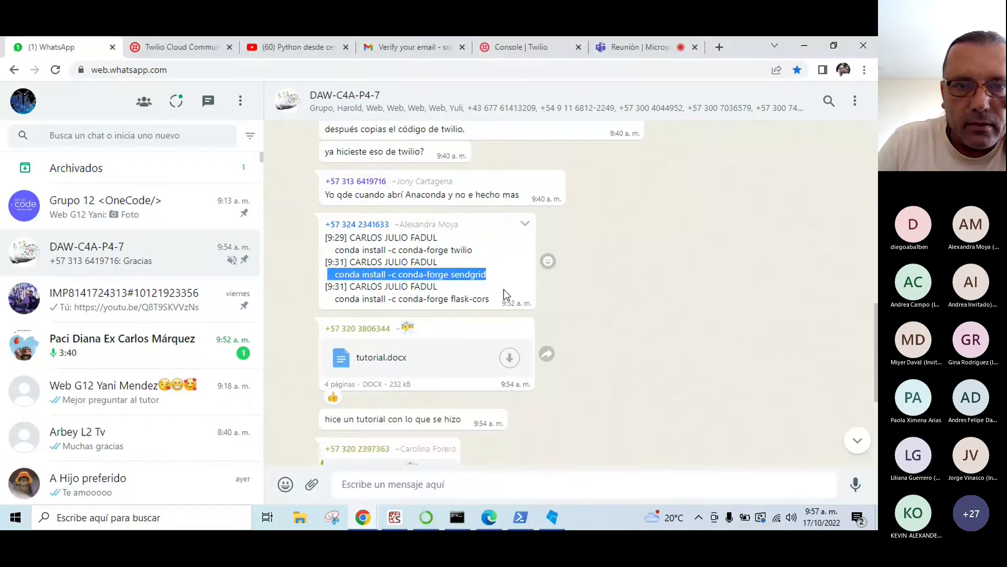
pyautogui.moveTo(334, 300); pyautogui.dragTo(489, 299)
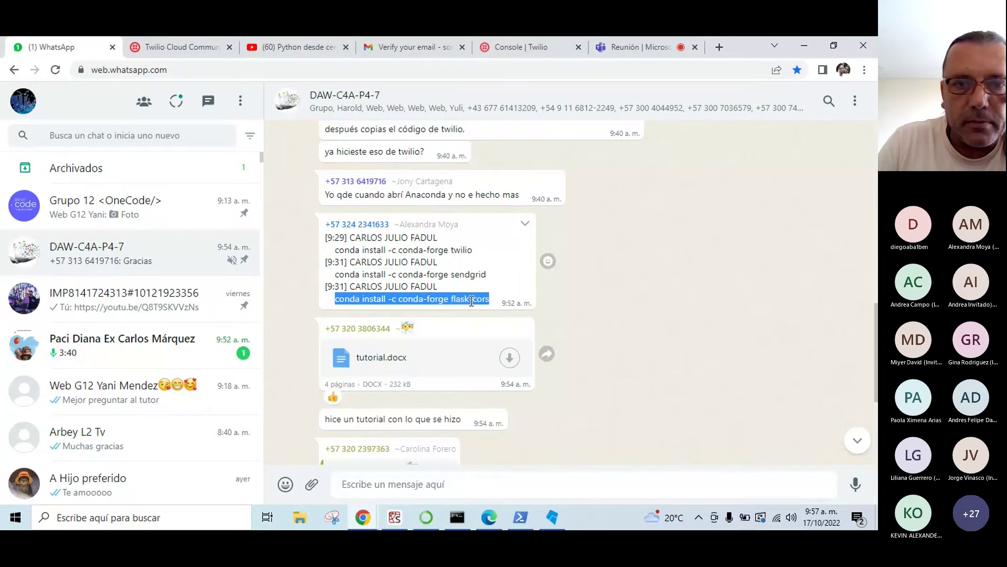
pyautogui.rightClick(488, 303)
pyautogui.click(488, 311)
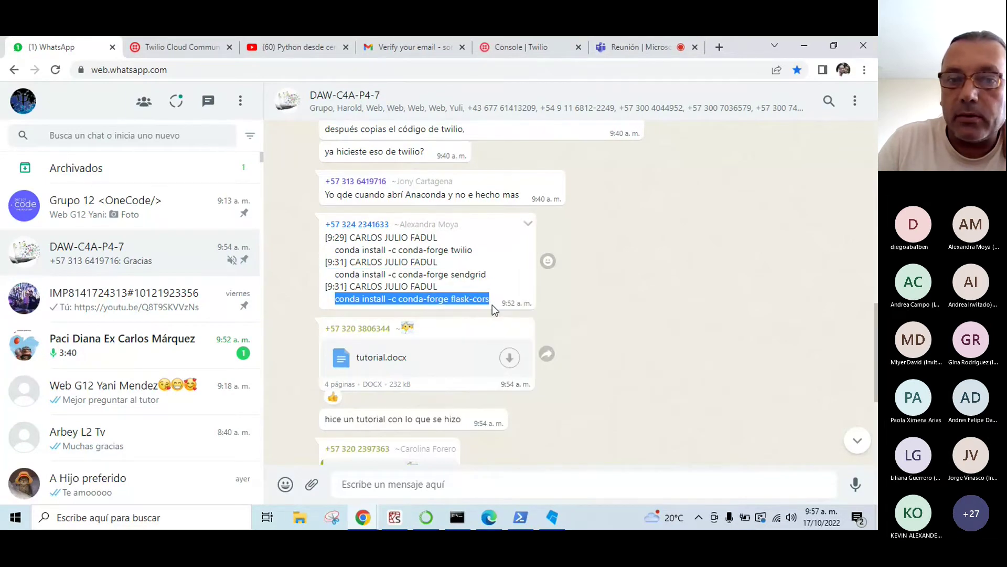
pyautogui.click(520, 516)
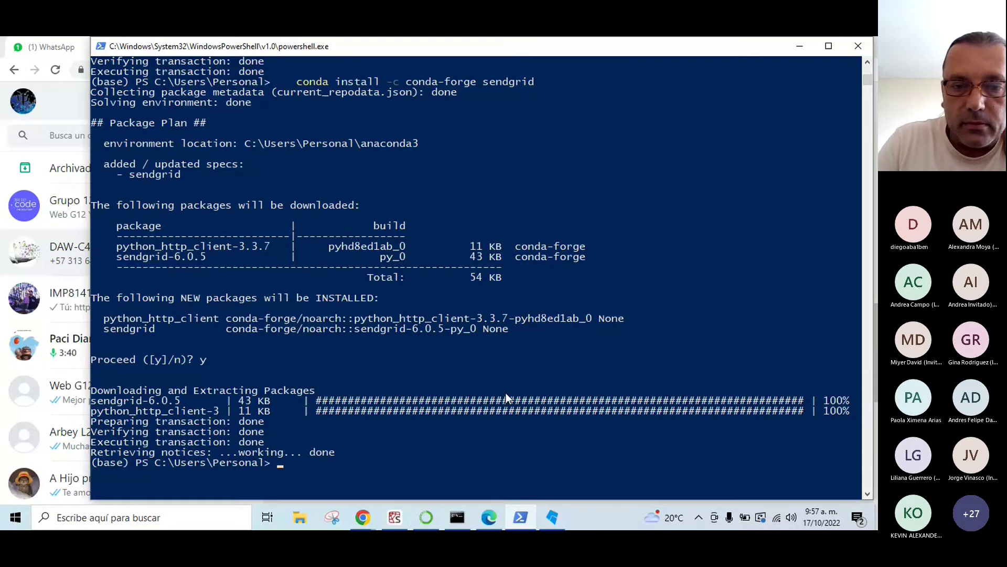
# Install flask-cors 3.0.10 with 'conda install -c conda-forge flask-cors', answering y to proceed
pyautogui.scroll(-4, 250, 321)
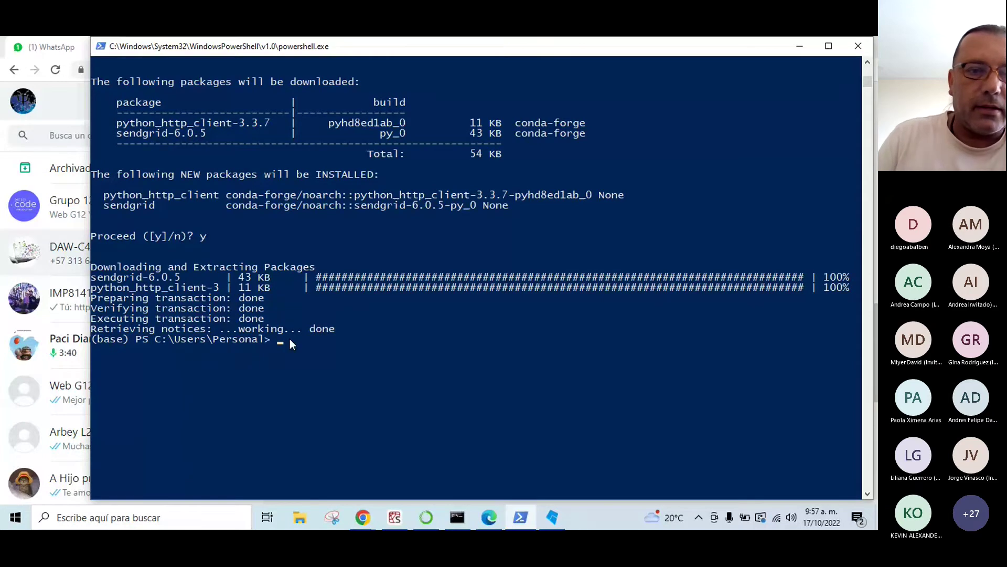
pyautogui.hotkey('ctrl', 'v')
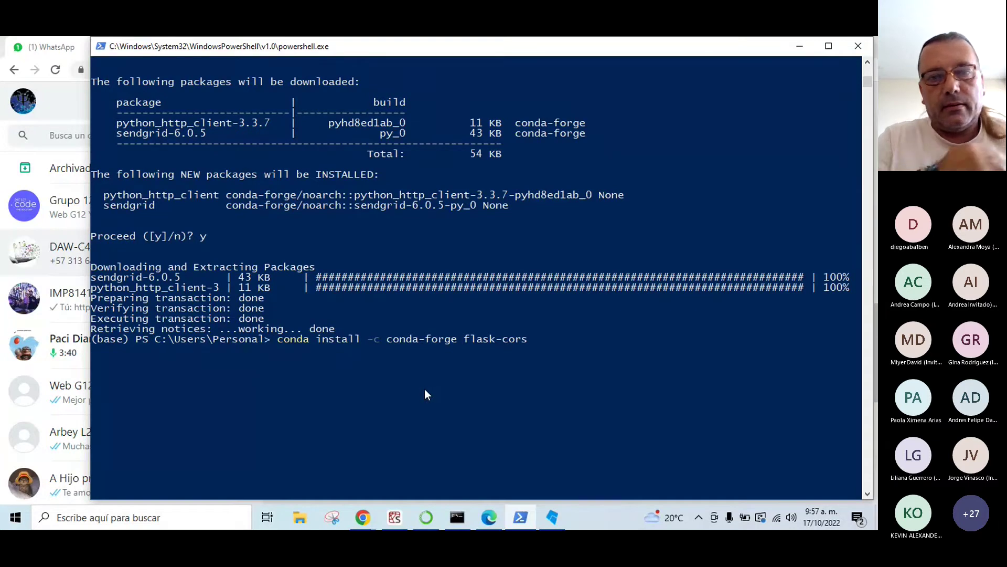
pyautogui.press('Return')
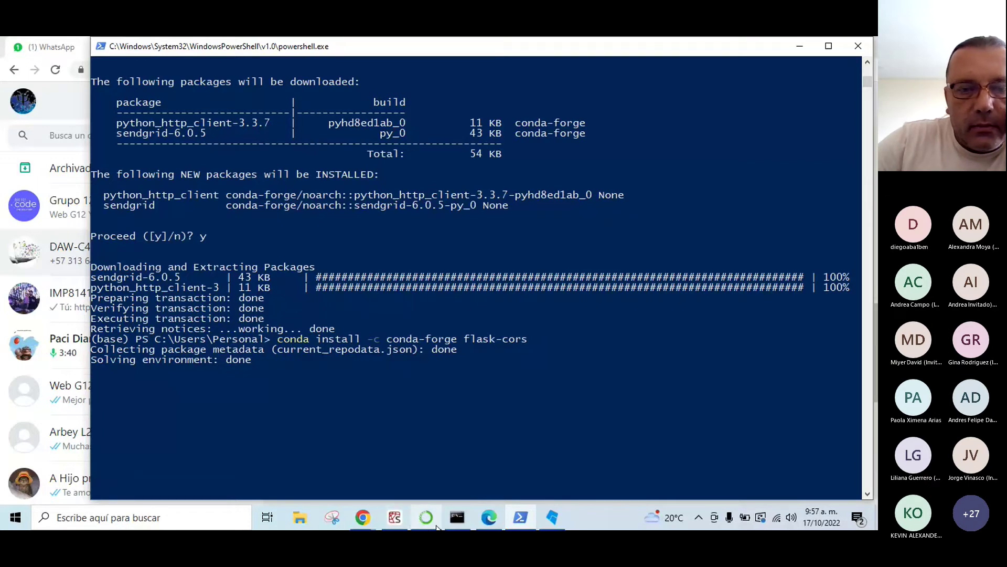
pyautogui.moveTo(438, 527)
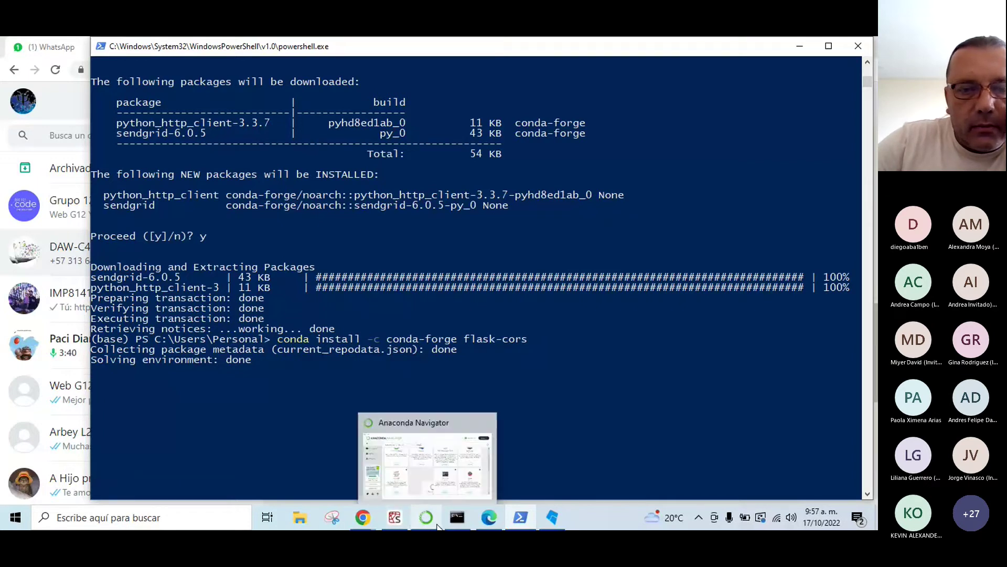
pyautogui.click(395, 519)
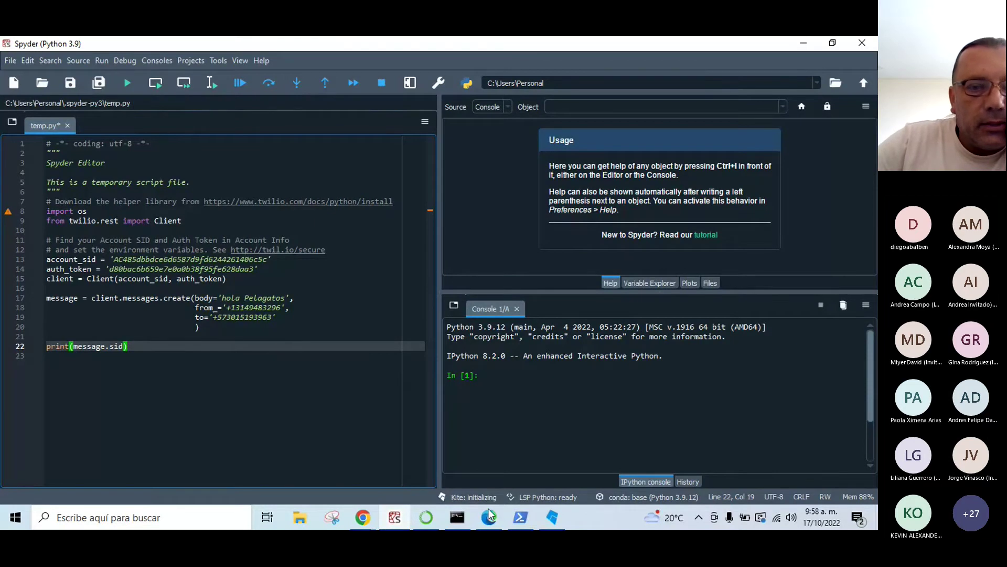
pyautogui.click(395, 521)
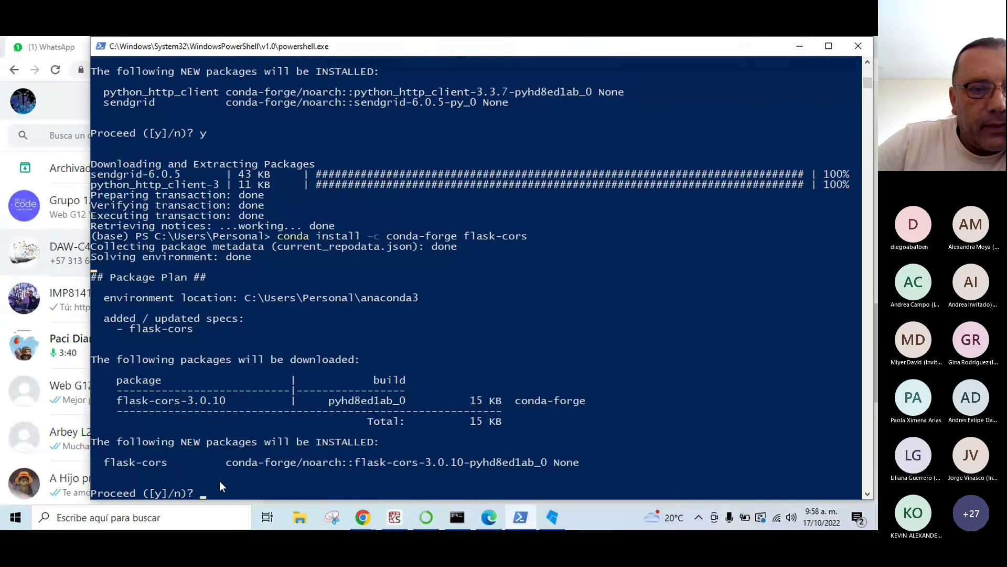
pyautogui.write('y')
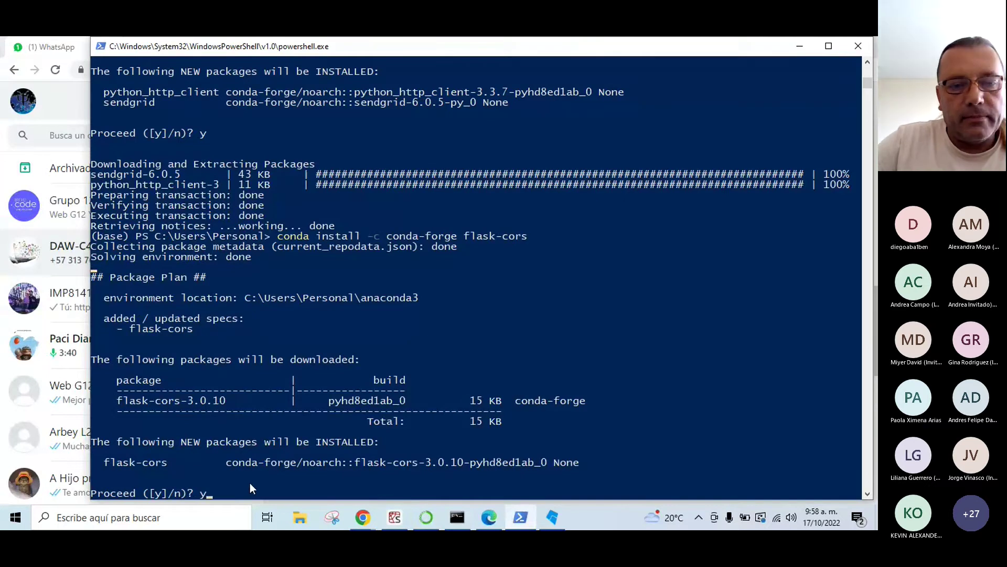
pyautogui.press('Return')
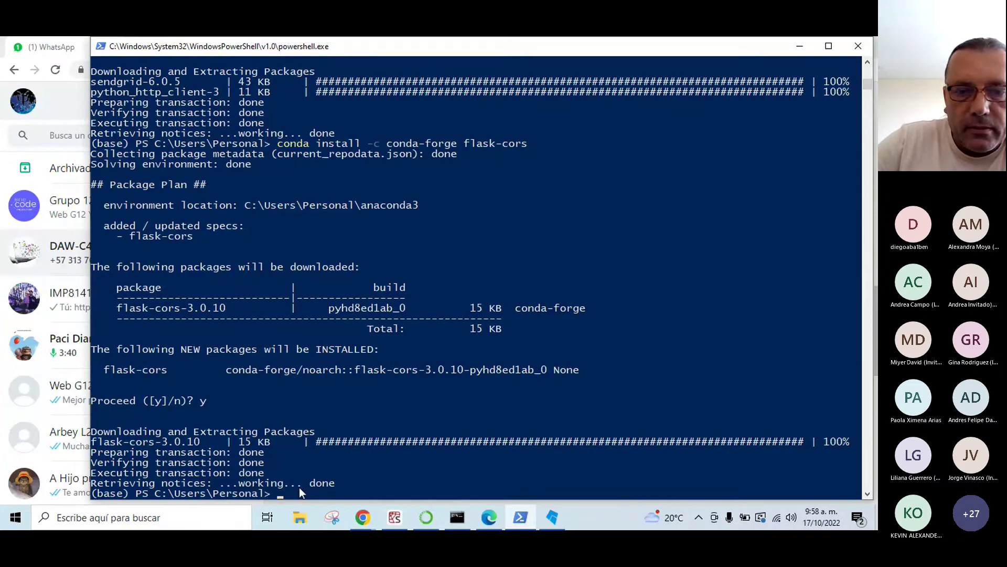
pyautogui.click(395, 517)
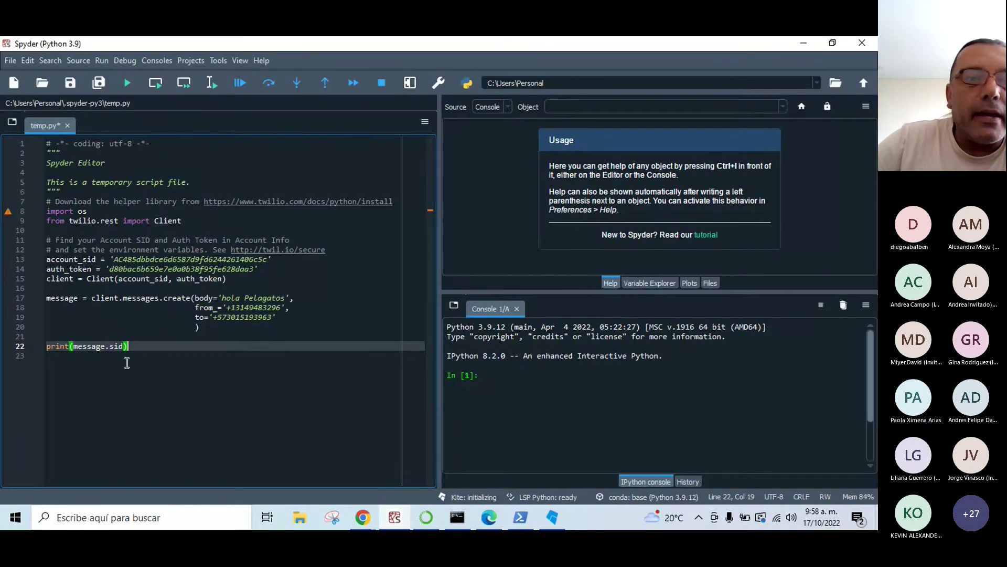
# Run temp.py in the current console to send the SMS and print its SID
pyautogui.click(128, 83)
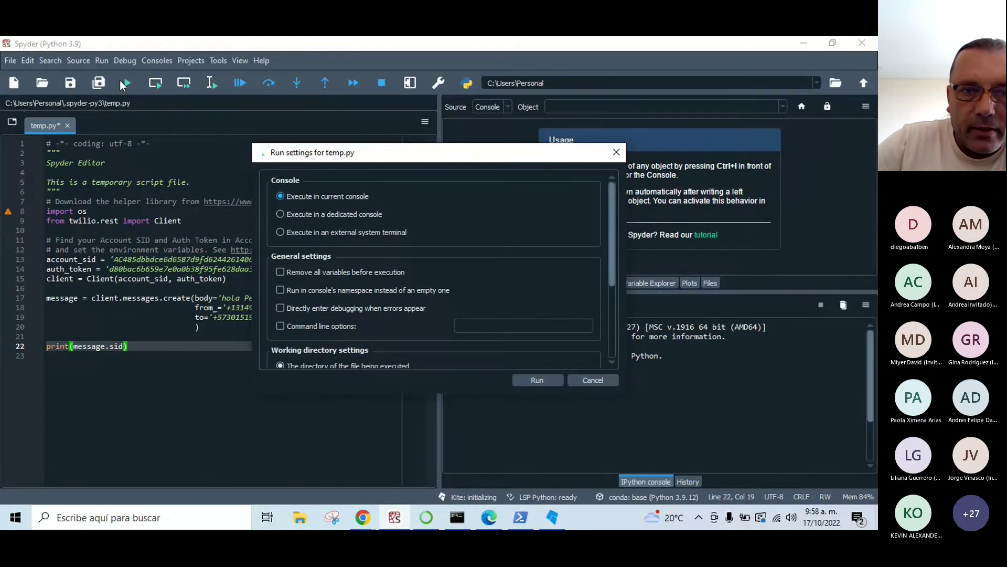
pyautogui.click(532, 379)
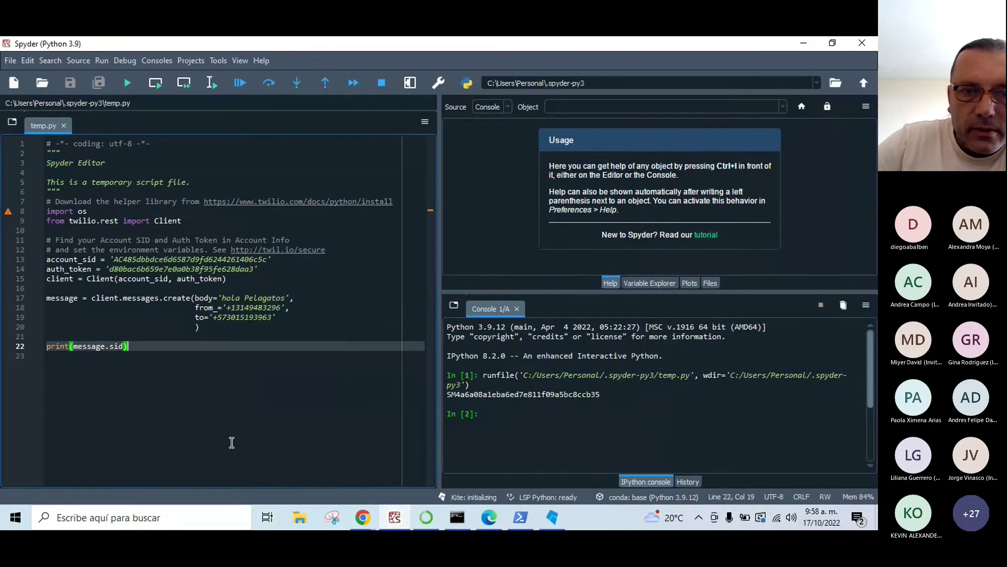
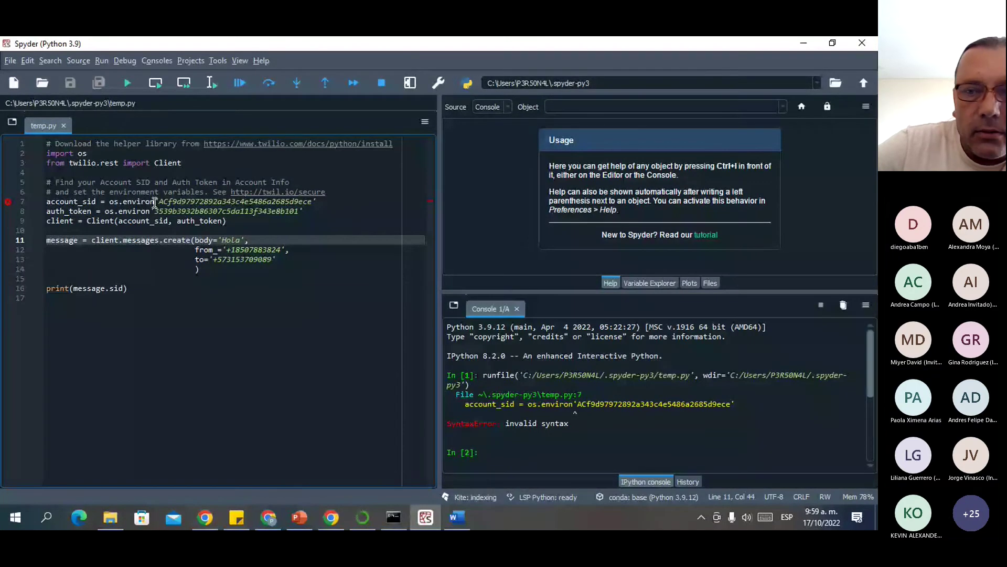
# Remove os.environ from line 7 so account_sid is a plain string
pyautogui.click(155, 203)
pyautogui.press('BackSpace')
pyautogui.press('BackSpace')
pyautogui.press('BackSpace')
pyautogui.press('BackSpace')
pyautogui.press('BackSpace')
pyautogui.press('BackSpace')
pyautogui.press('BackSpace')
pyautogui.press('BackSpace')
pyautogui.press('BackSpace')
pyautogui.press('BackSpace')
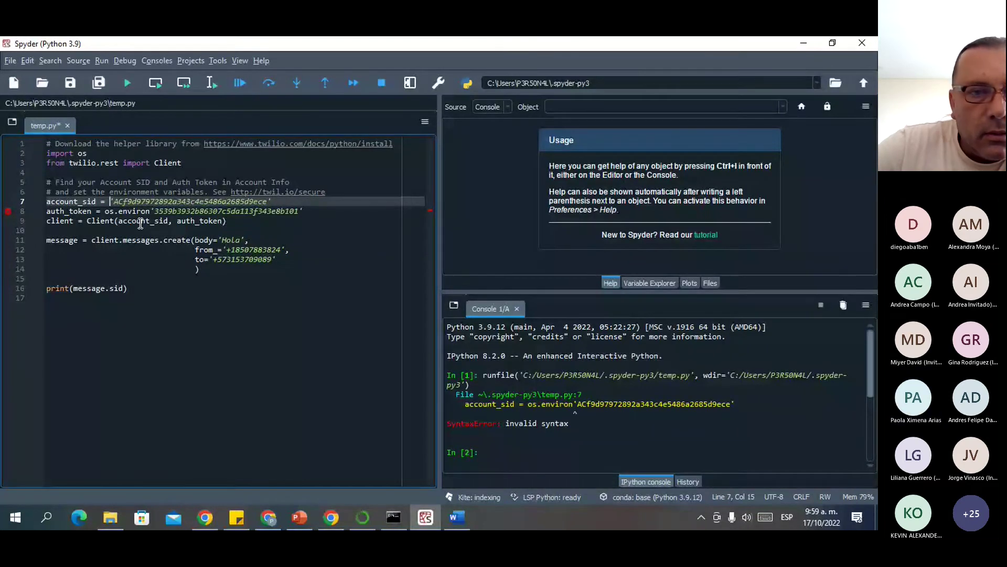
pyautogui.press('BackSpace')
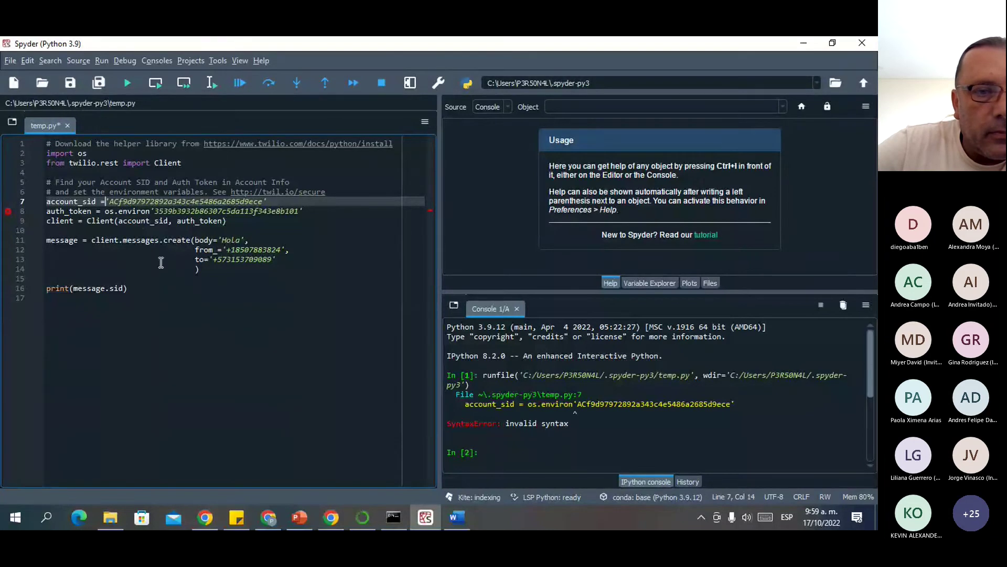
# Make auth_token on line 8 a plain string as well, then save and run temp.py
pyautogui.click(151, 212)
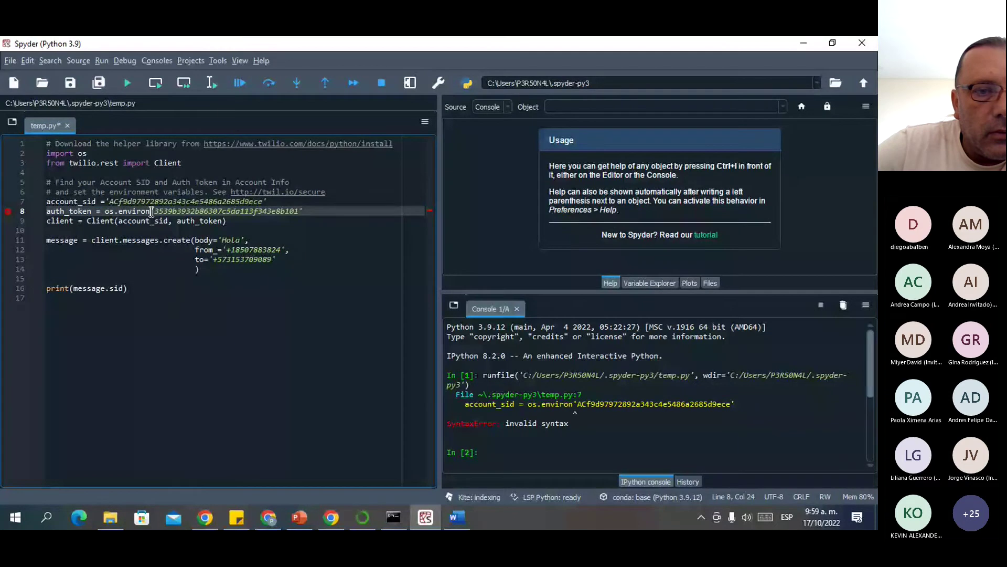
pyautogui.press('BackSpace')
pyautogui.press('BackSpace')
pyautogui.press('BackSpace')
pyautogui.press('BackSpace')
pyautogui.press('BackSpace')
pyautogui.press('BackSpace')
pyautogui.press('BackSpace')
pyautogui.press('BackSpace')
pyautogui.press('BackSpace')
pyautogui.press('BackSpace')
pyautogui.press('BackSpace')
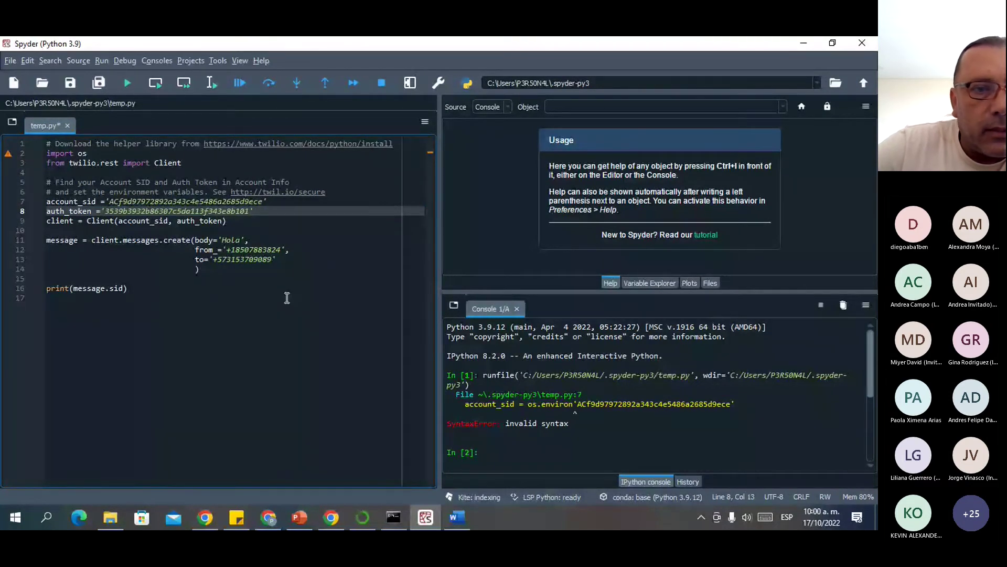
pyautogui.click(73, 82)
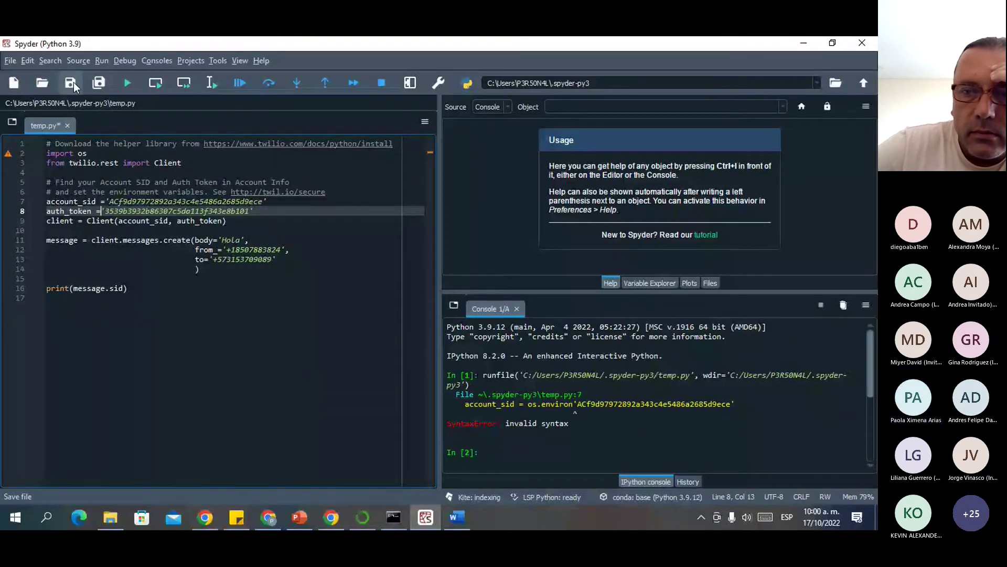
pyautogui.click(121, 79)
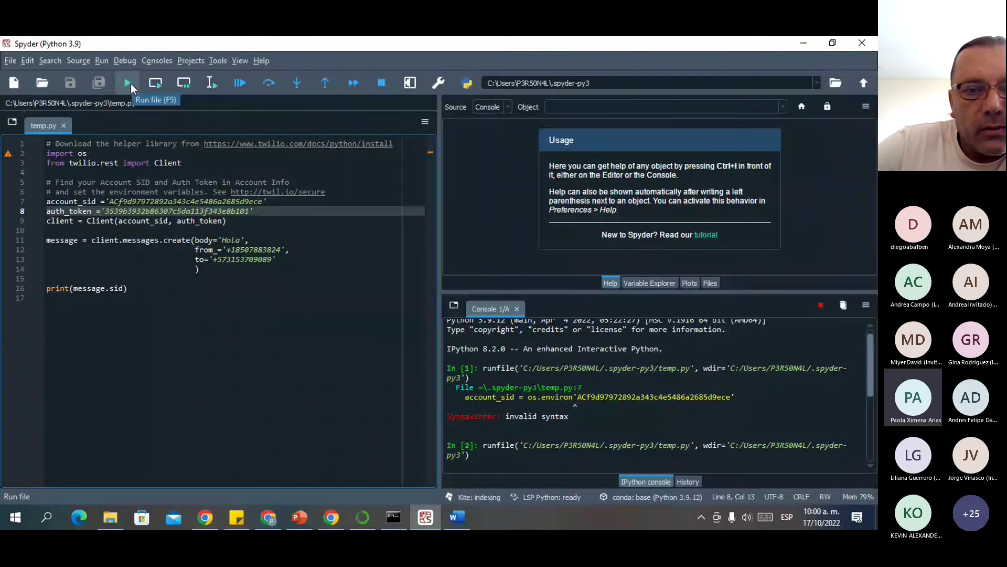
# Check the printed message SID in the console, then switch to the Chrome window
pyautogui.click(177, 249)
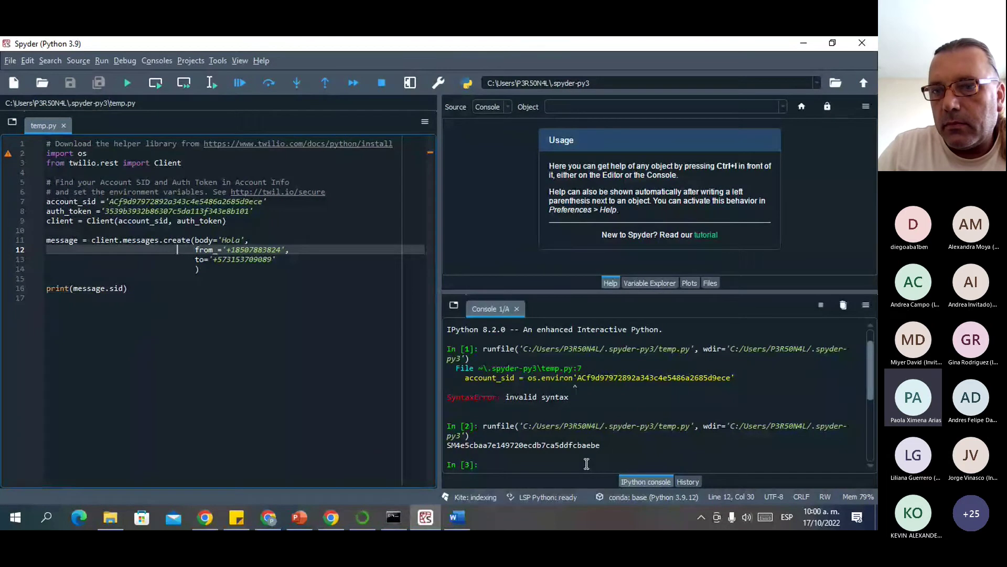
pyautogui.click(331, 516)
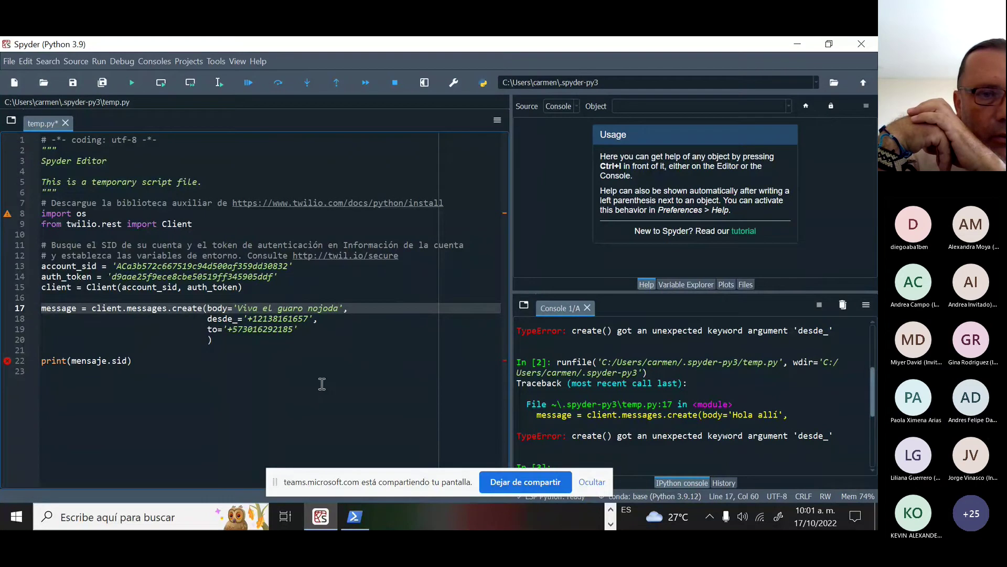
# Minimise the Spyder window to bring the Teams meeting into view
pyautogui.click(338, 349)
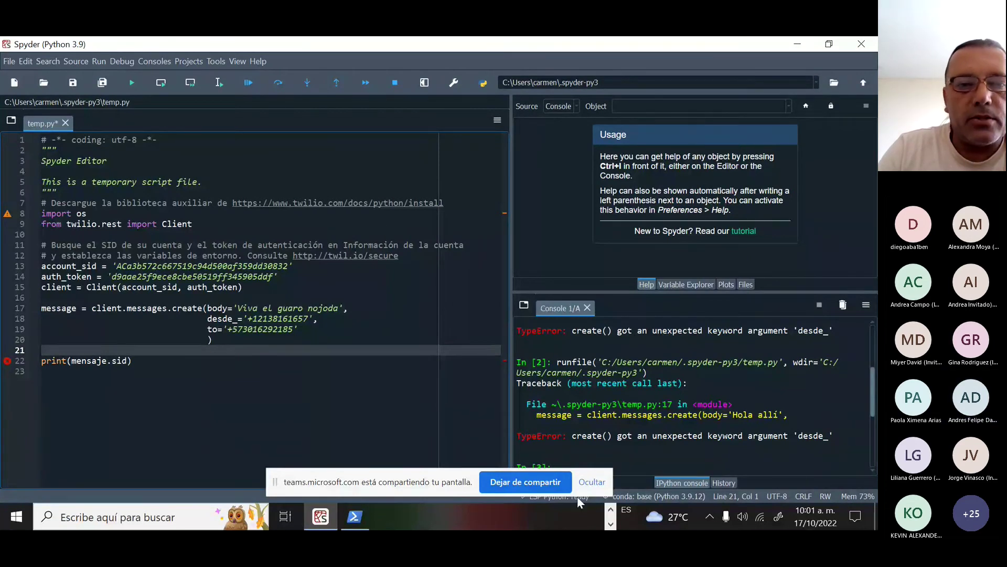
pyautogui.click(789, 42)
# Bring up the Twilio Console page in Chrome and maximise its window
pyautogui.moveTo(561, 517)
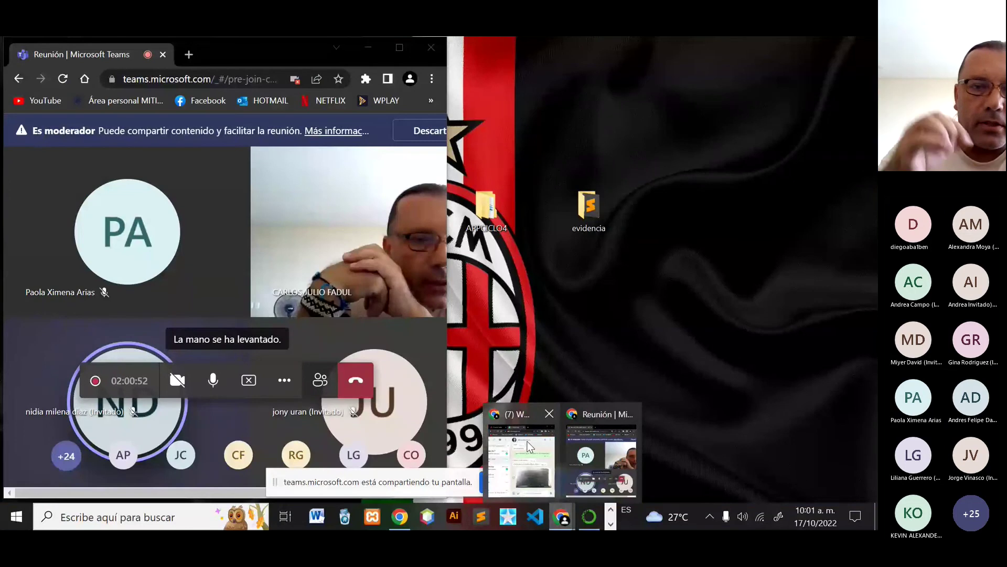
pyautogui.click(528, 447)
pyautogui.click(512, 50)
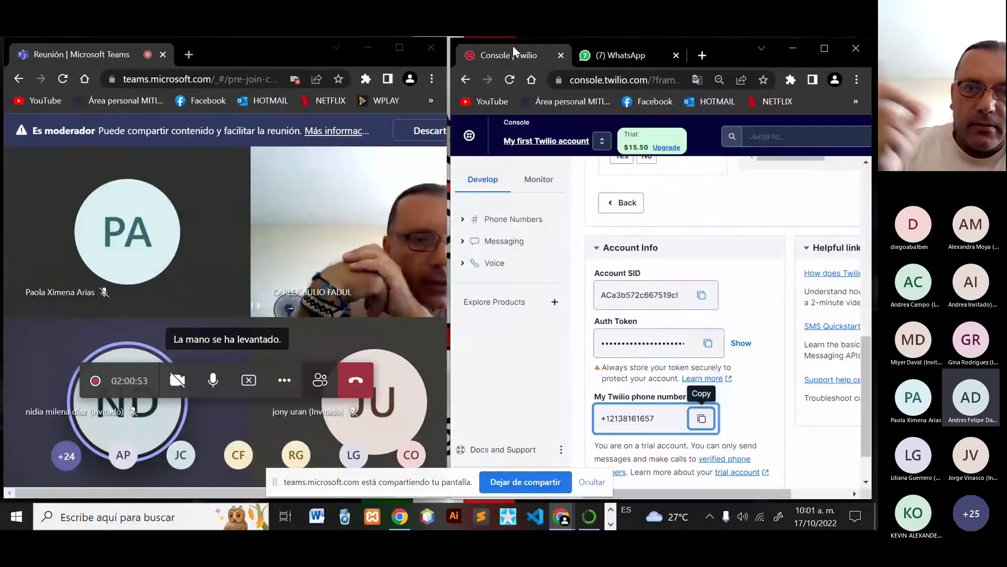
pyautogui.click(698, 80)
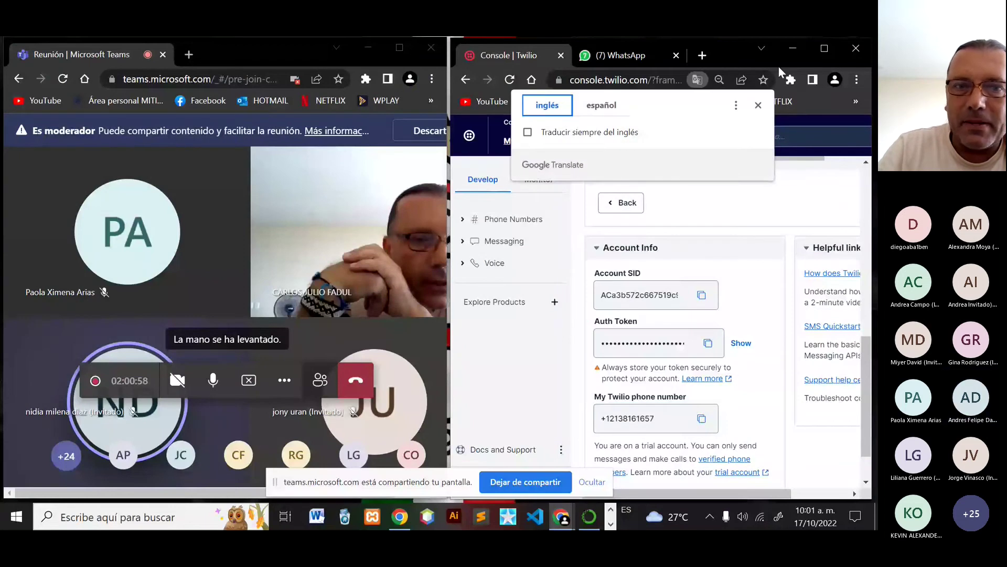
pyautogui.click(816, 49)
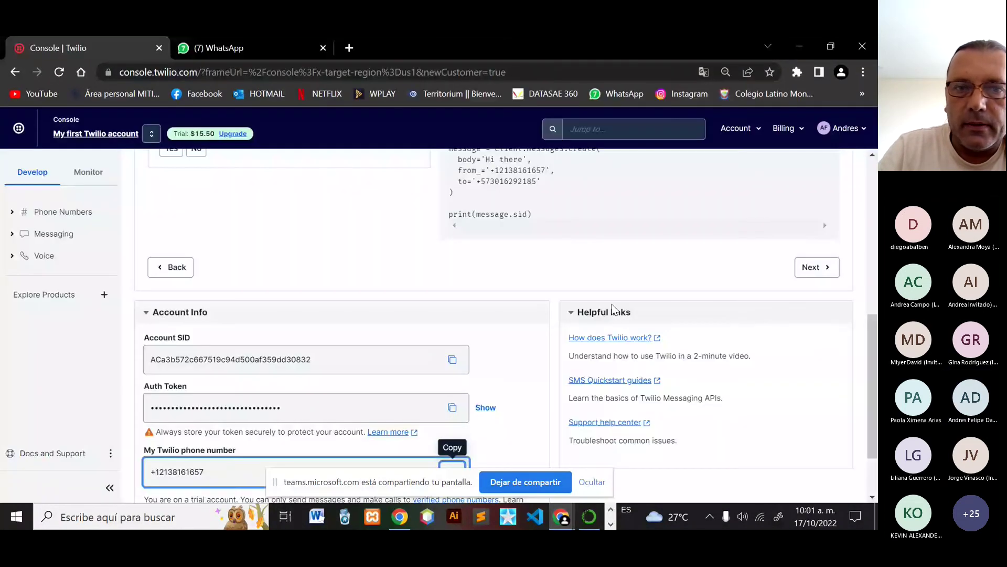
# Scroll to the account's phone number and Python SMS sample, then return to Spyder
pyautogui.scroll(6, 613, 294)
pyautogui.scroll(-2, 618, 272)
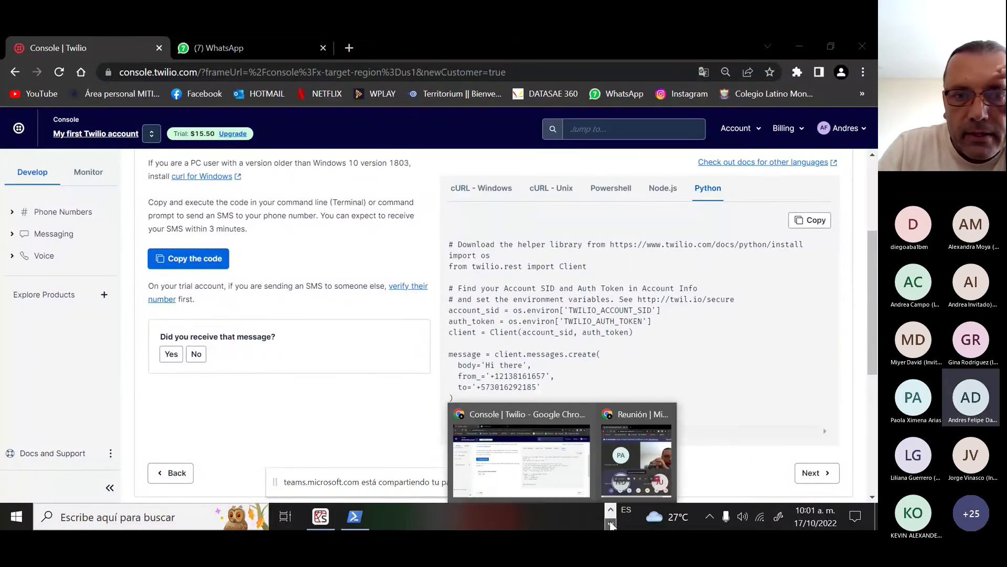
pyautogui.scroll(-1, 294, 516)
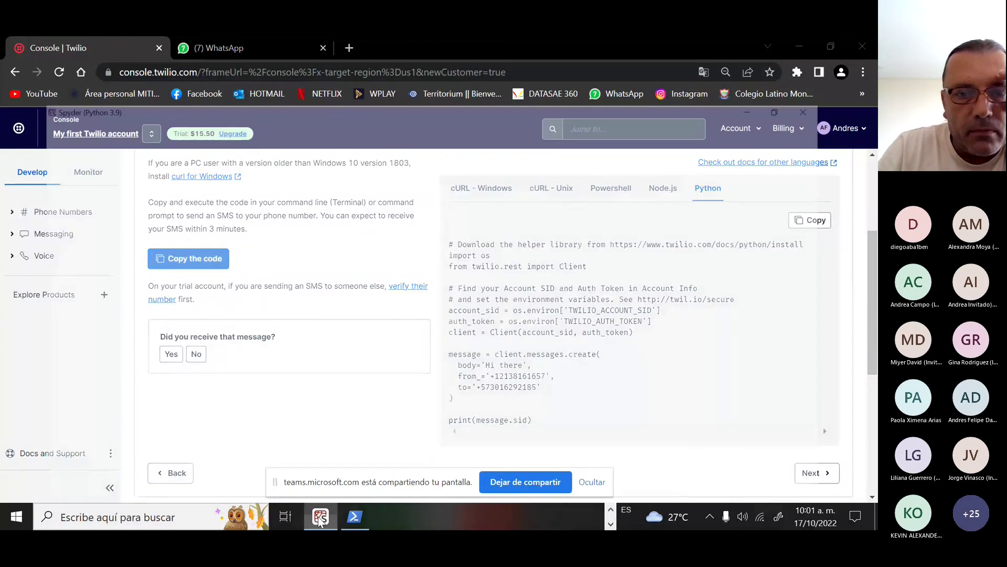
pyautogui.click(318, 516)
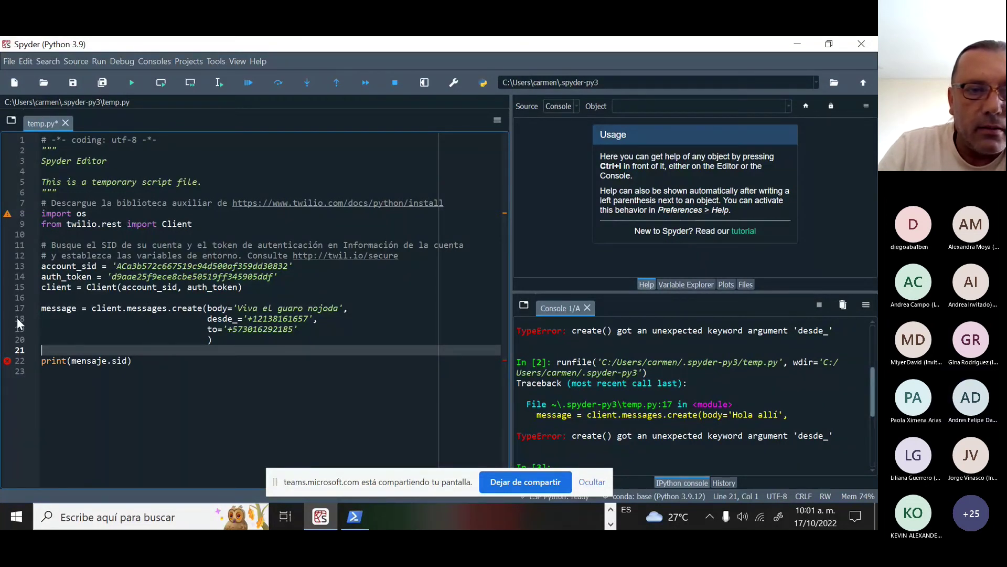
# Rename the desde_ argument to from_ on line 18, save, and rerun to reveal the mensaje NameError
pyautogui.click(232, 319)
pyautogui.press('BackSpace')
pyautogui.press('BackSpace')
pyautogui.press('BackSpace')
pyautogui.press('BackSpace')
pyautogui.press('BackSpace')
pyautogui.write('from')
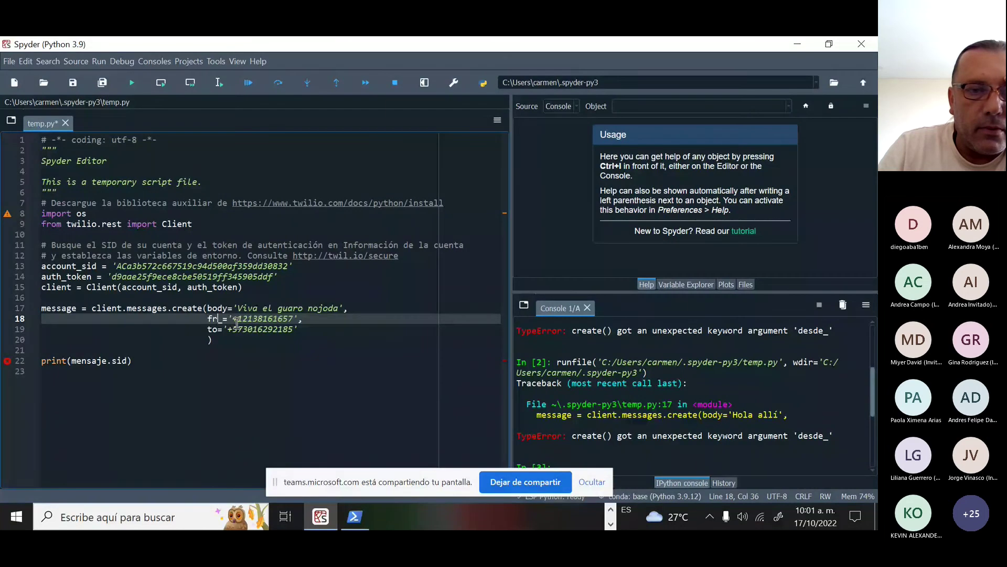
pyautogui.click(187, 361)
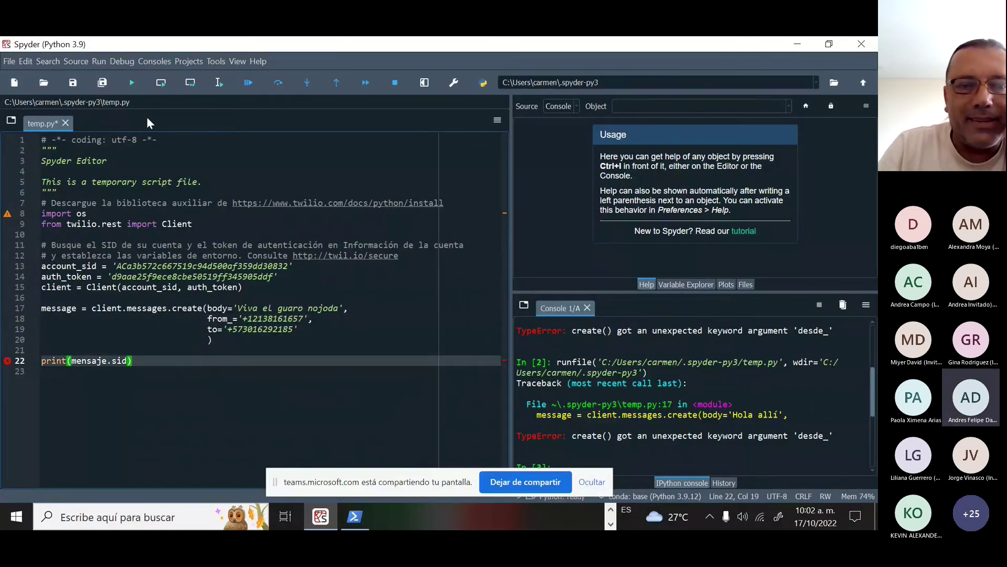
pyautogui.click(131, 82)
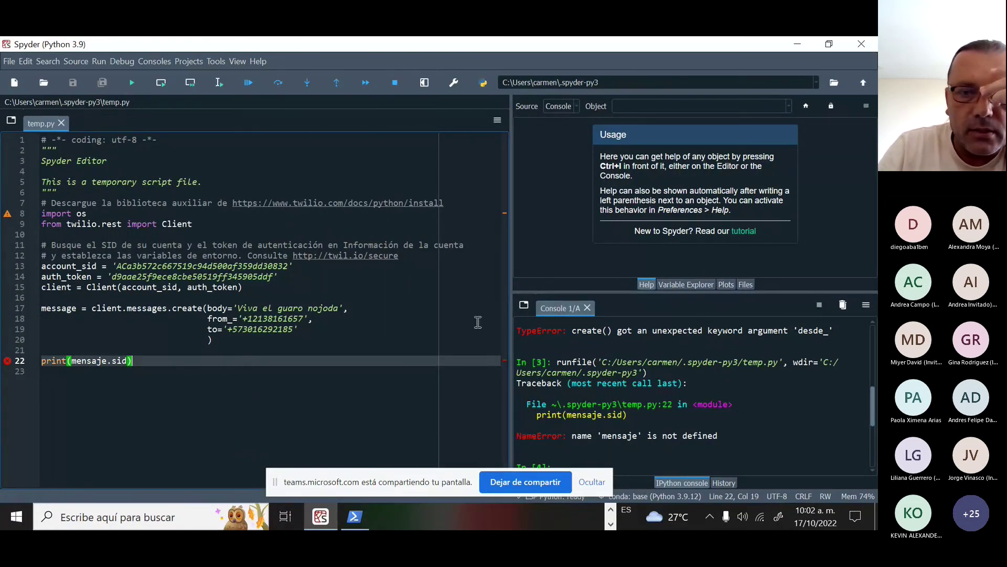
pyautogui.scroll(-1, 615, 431)
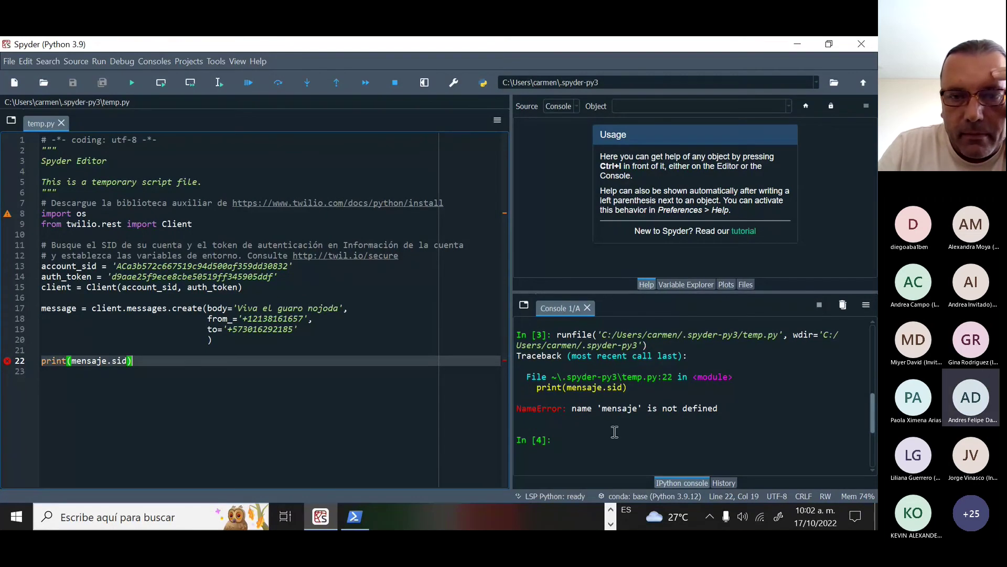
pyautogui.scroll(-1, 619, 414)
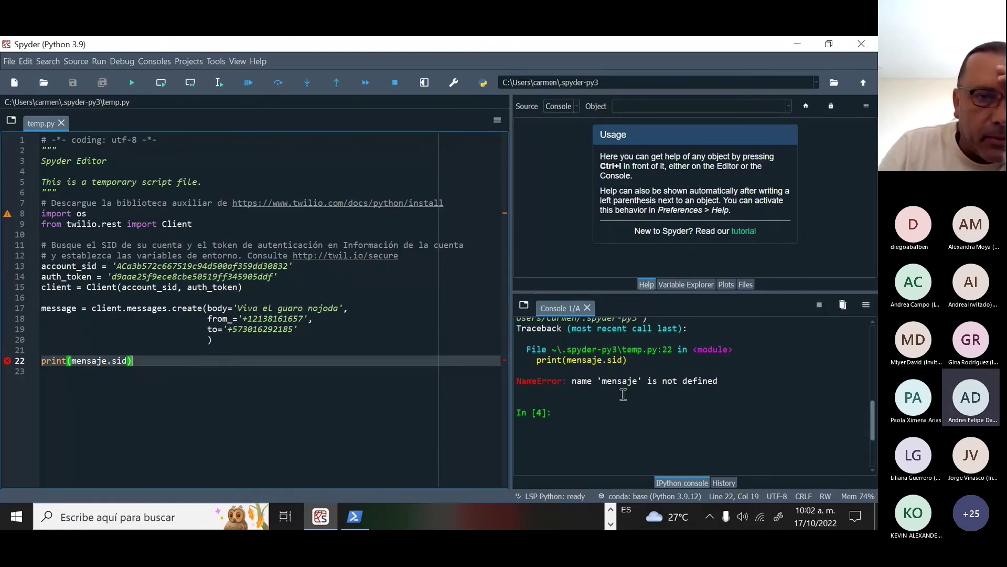
pyautogui.moveTo(233, 314)
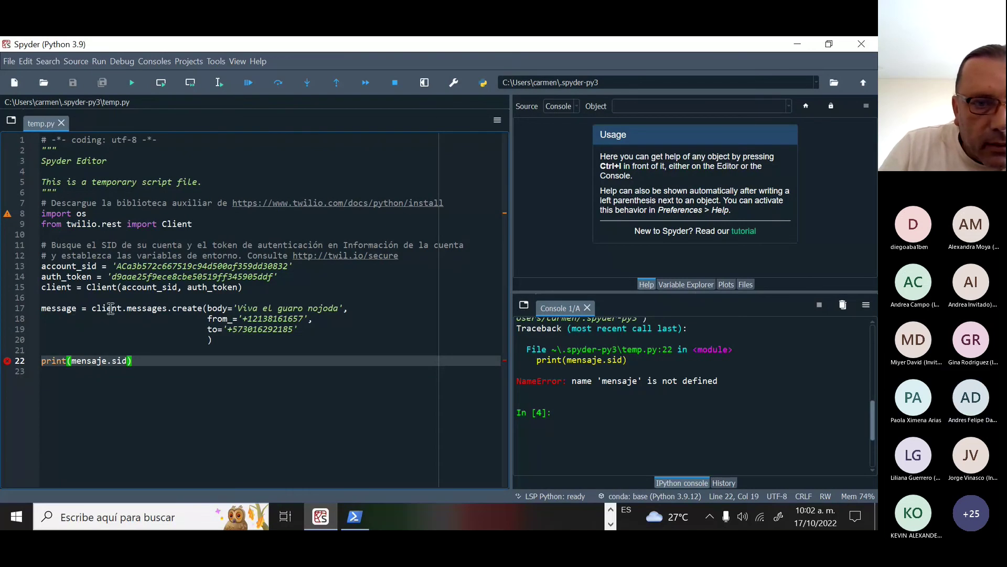
# Change print(mensaje.sid) to print(message.sid) and rerun the script to print the SID
pyautogui.click(202, 308)
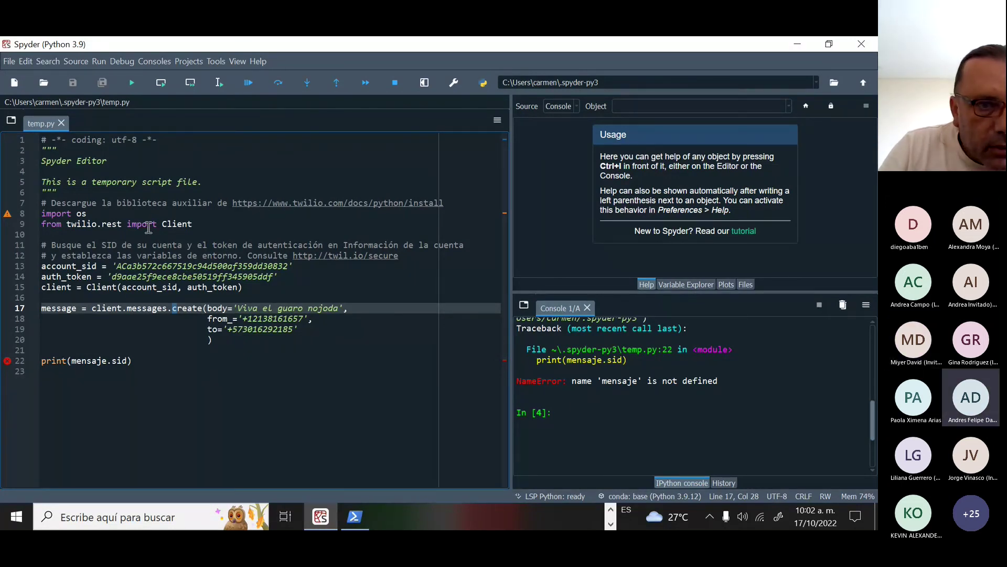
pyautogui.moveTo(23, 359)
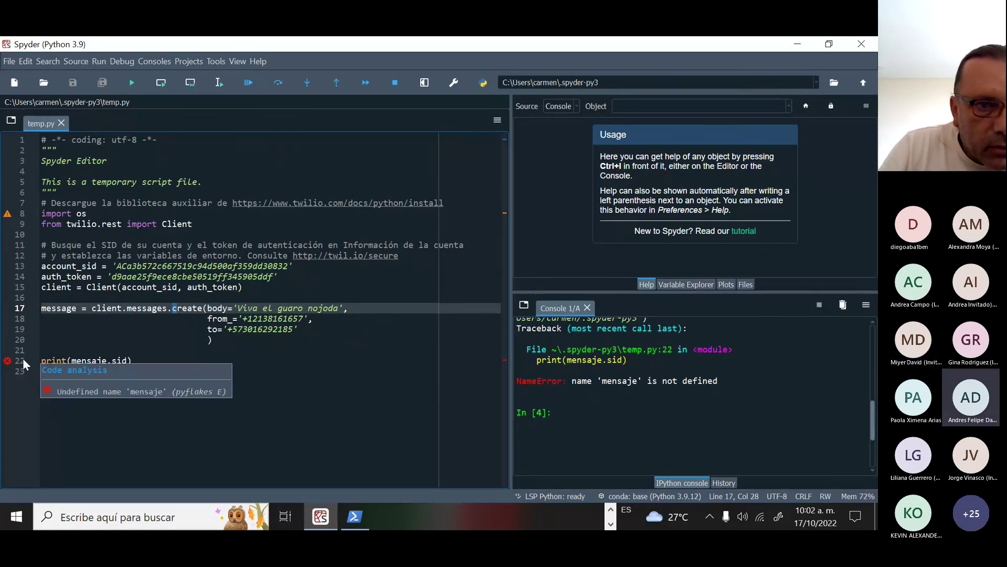
pyautogui.doubleClick(105, 361)
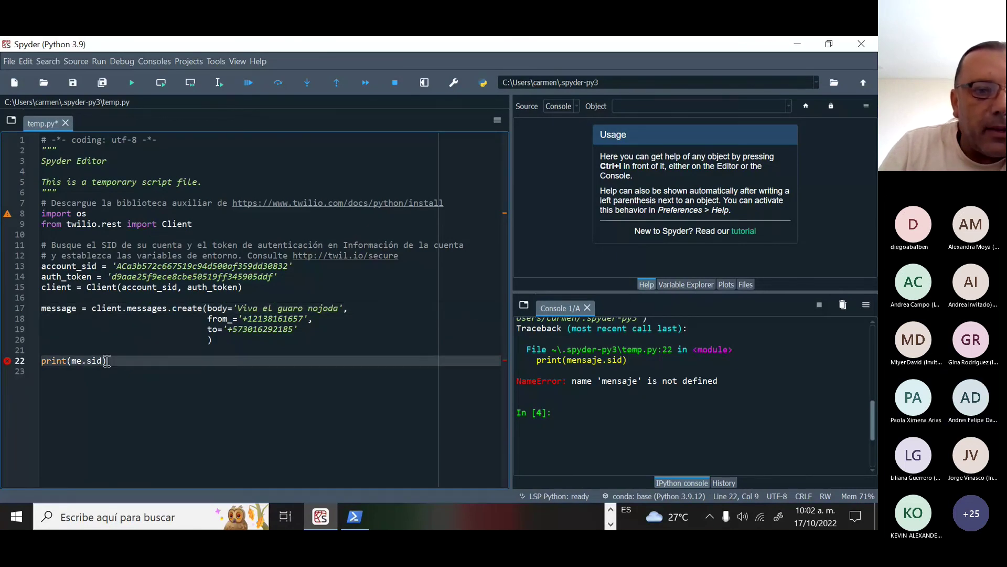
pyautogui.write('messa')
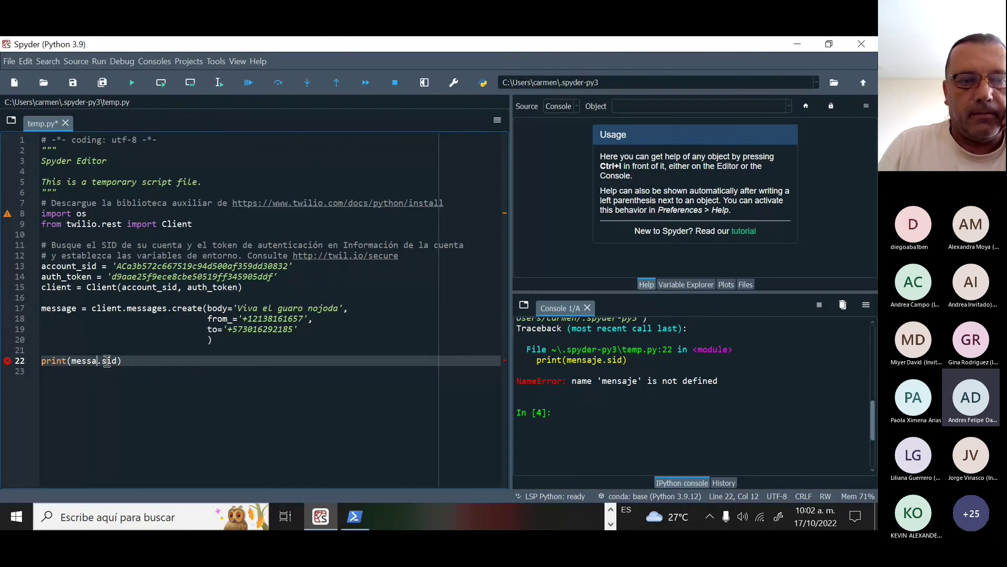
pyautogui.write('ge')
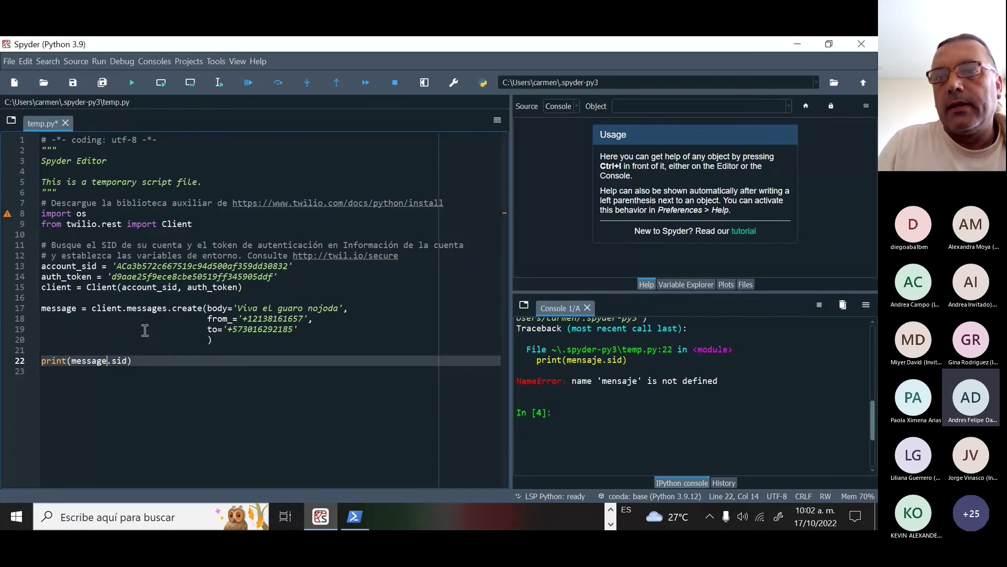
pyautogui.click(163, 396)
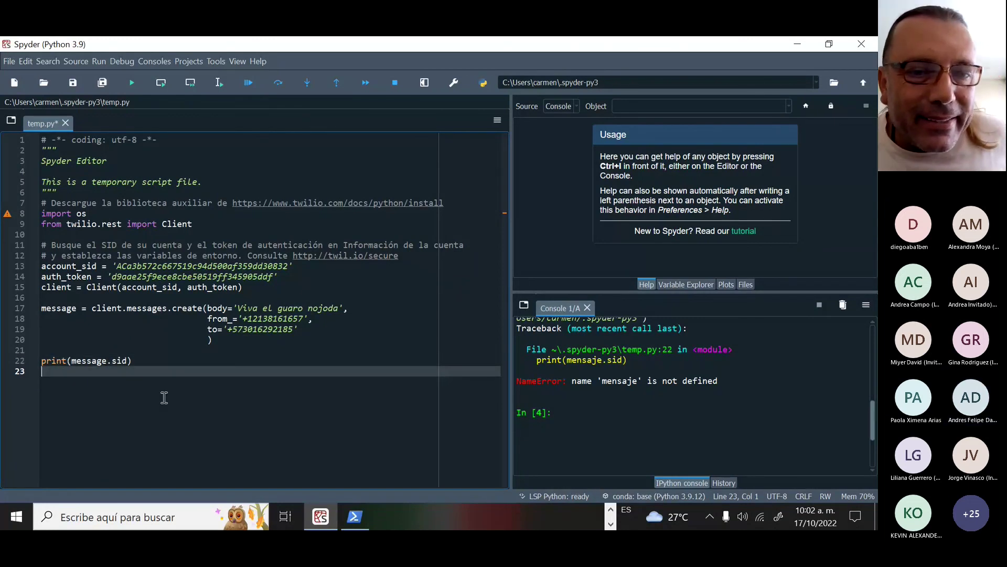
pyautogui.click(131, 84)
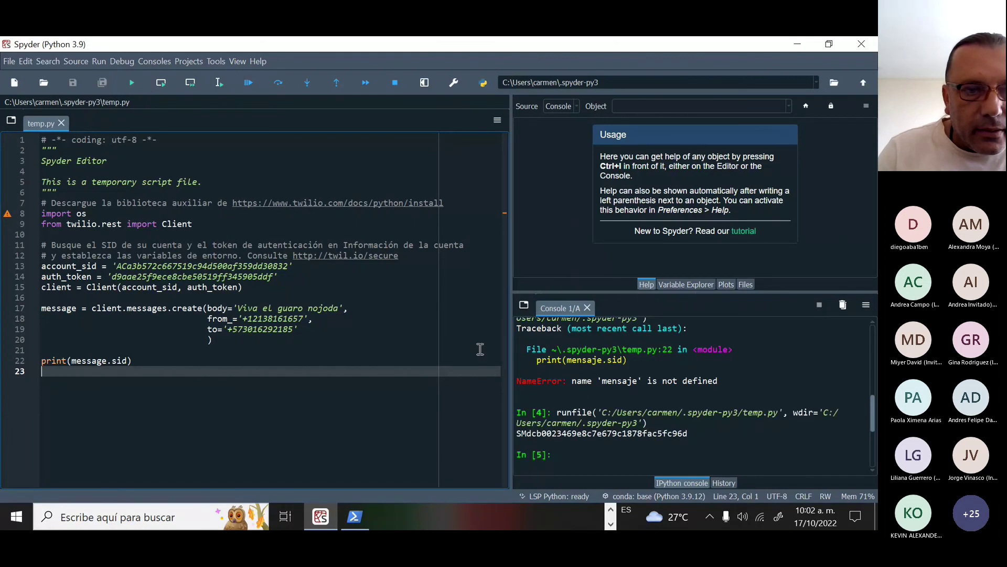